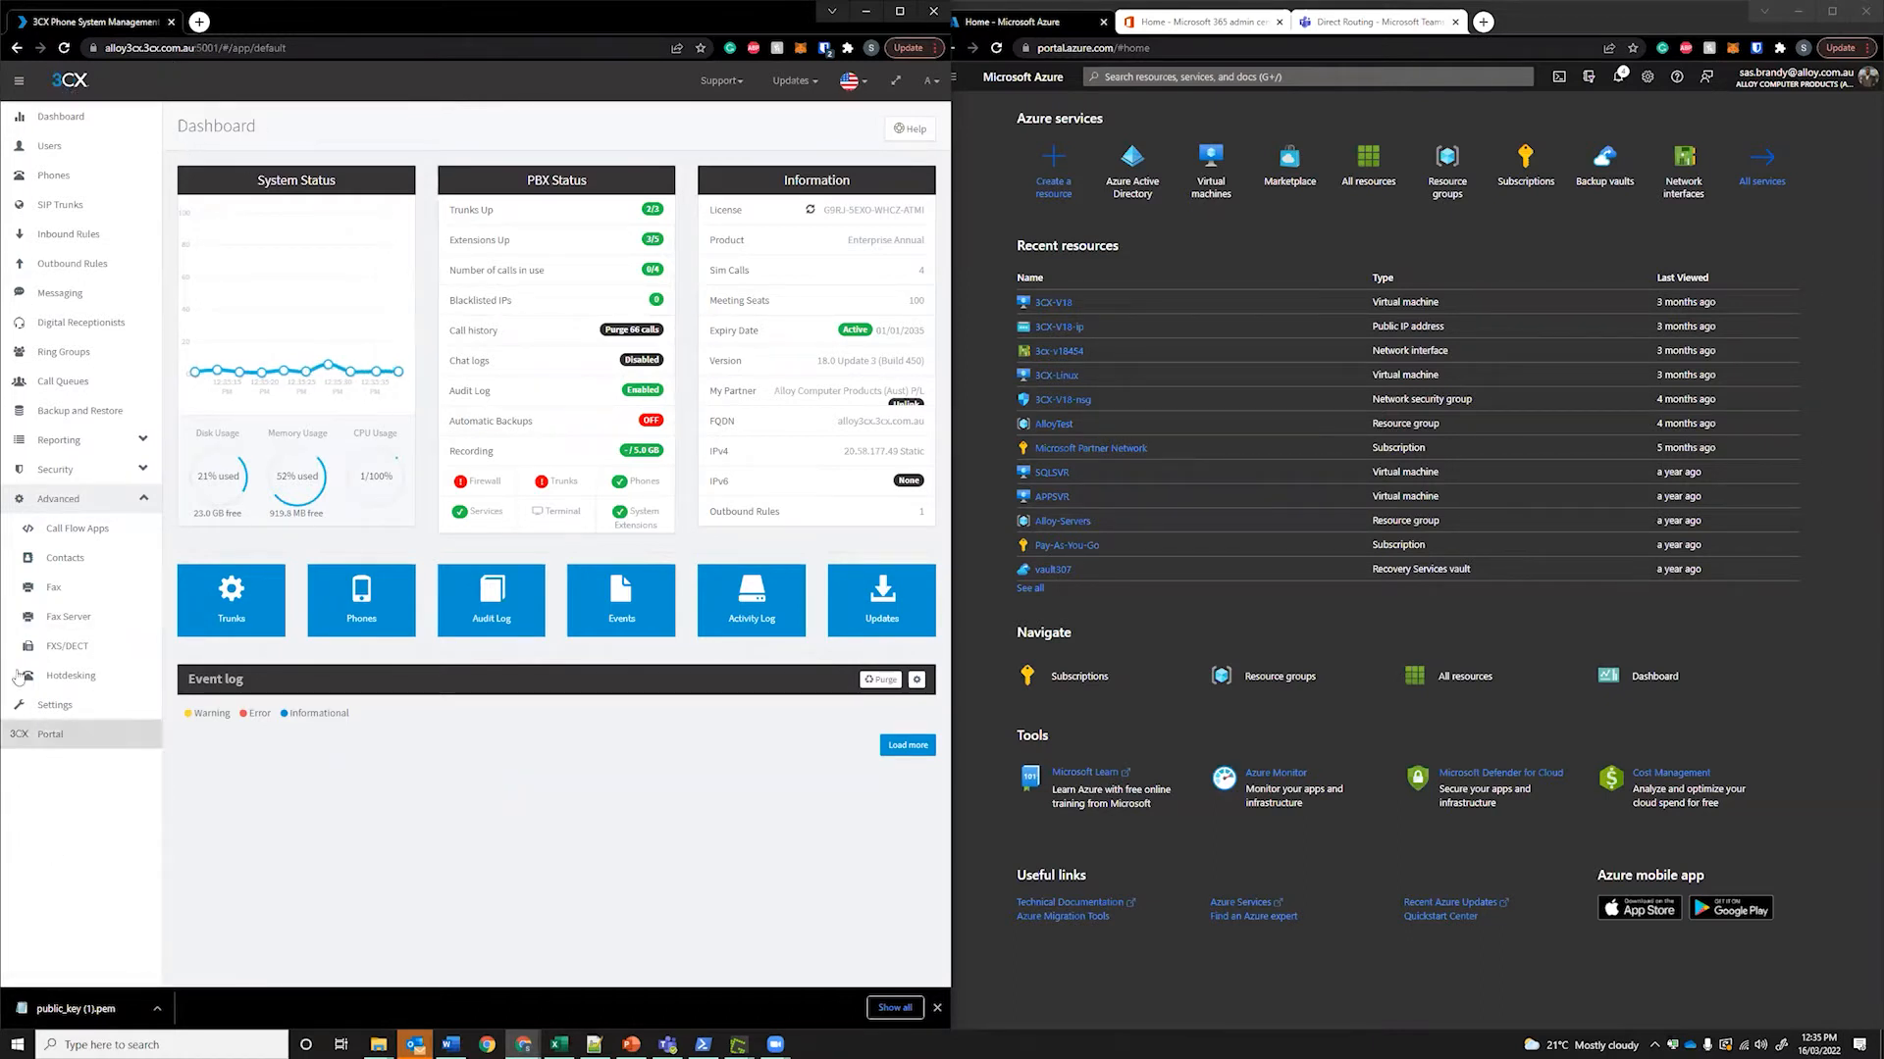
Open the Microsoft 365 integration page from 3CX Settings and bring the Azure portal forward
left_click(60, 717)
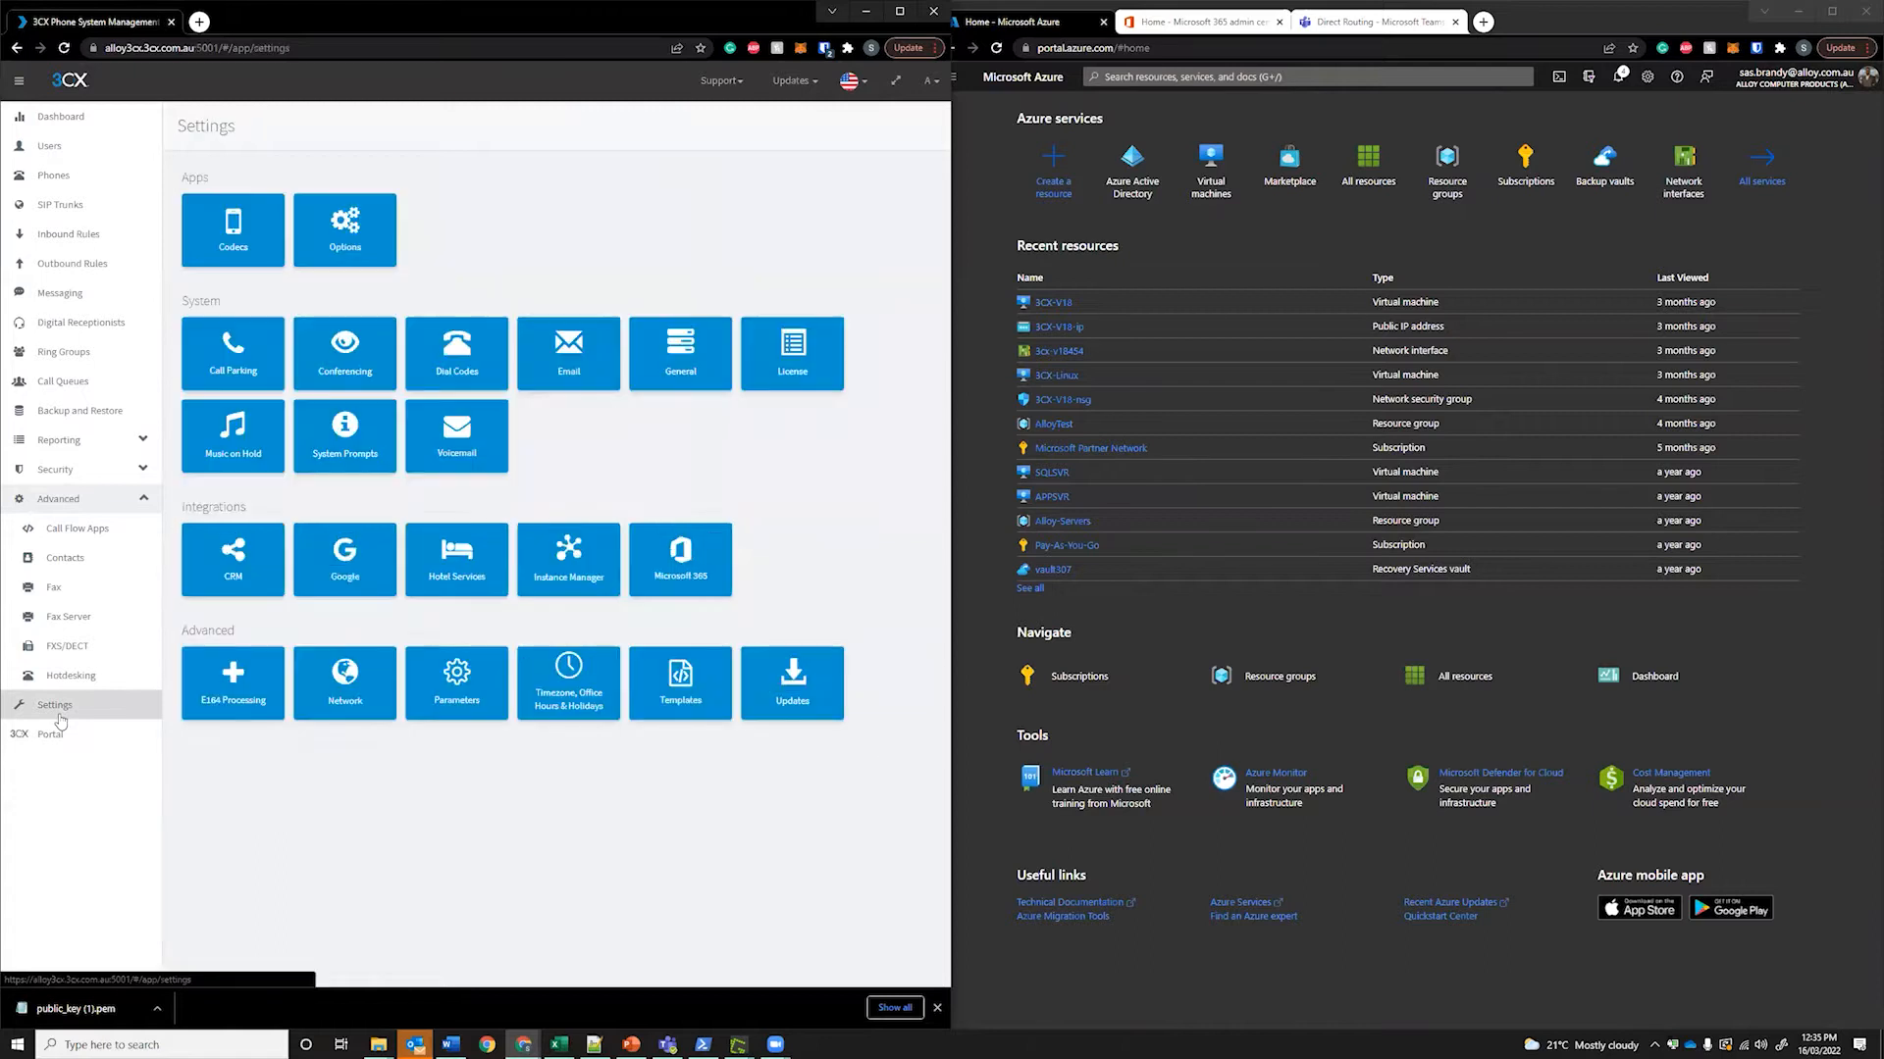
left_click(695, 560)
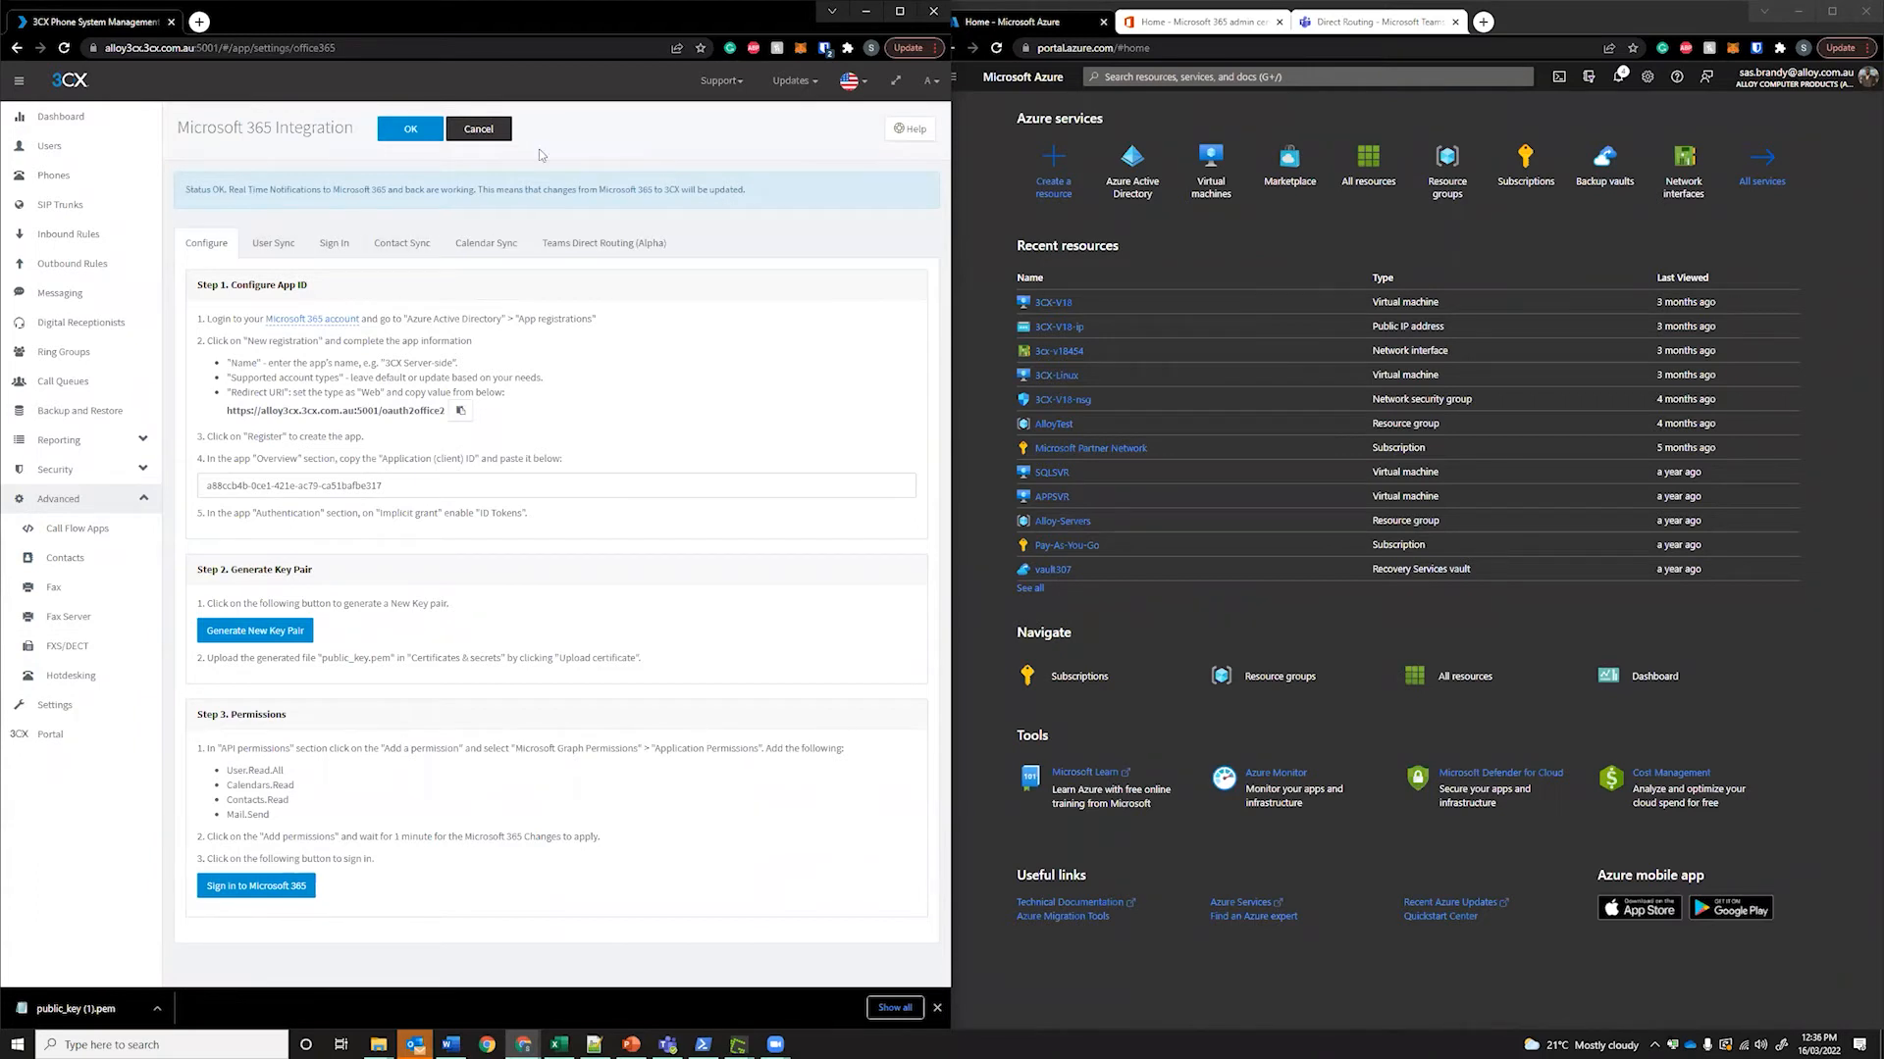
left_click(1014, 155)
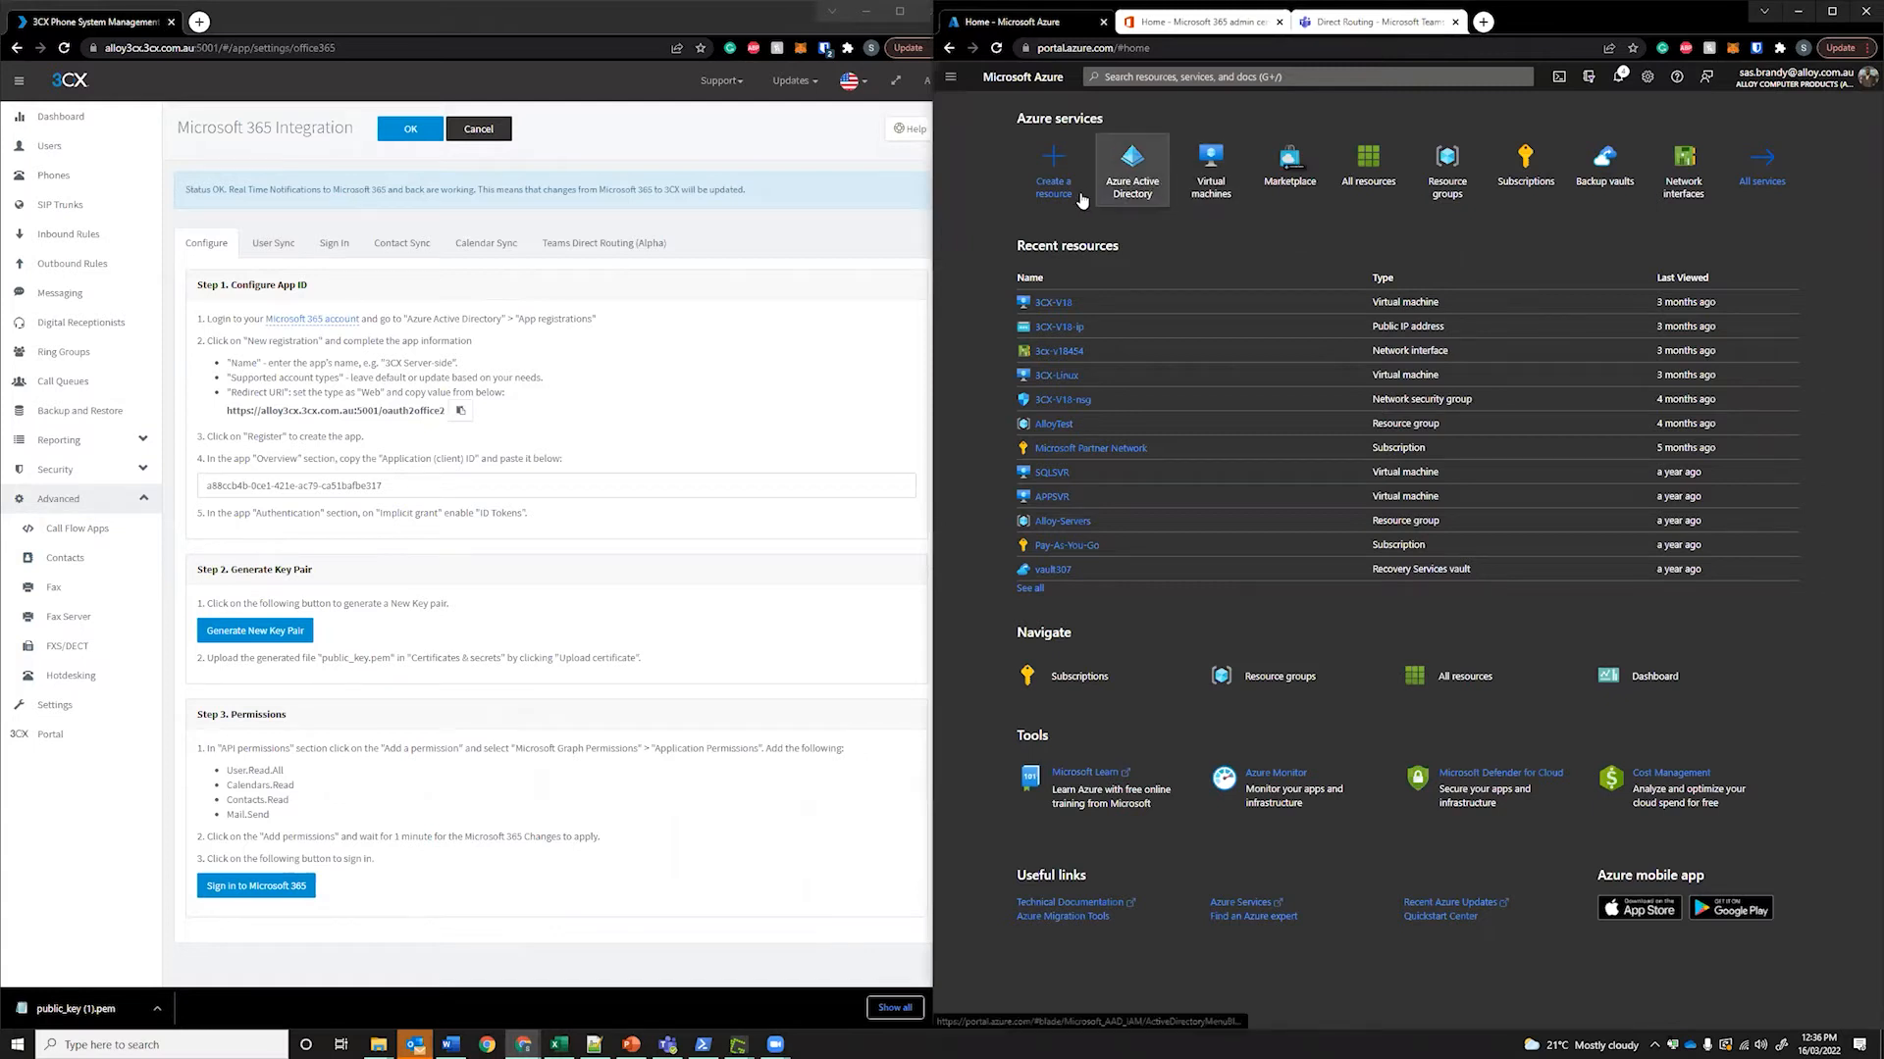
Go to Azure Active Directory's App registrations and begin a new application registration
left_click(1129, 184)
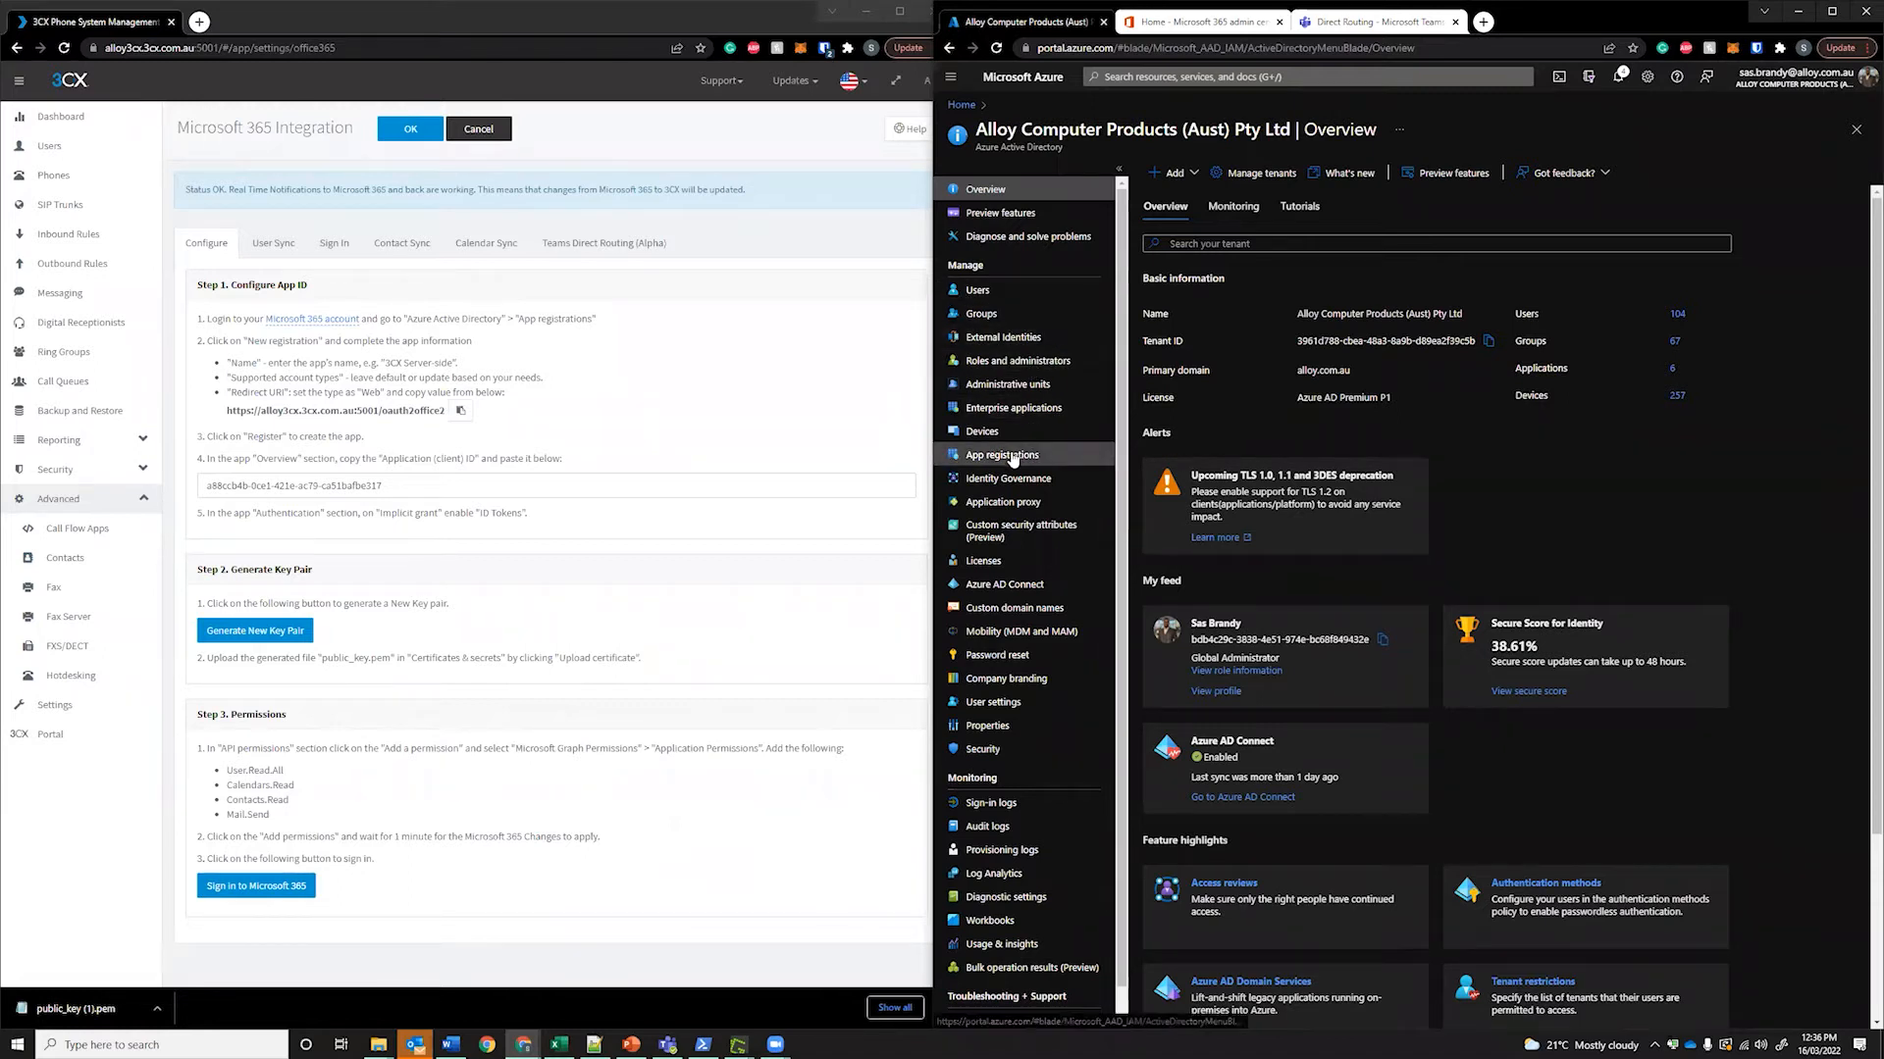
left_click(972, 455)
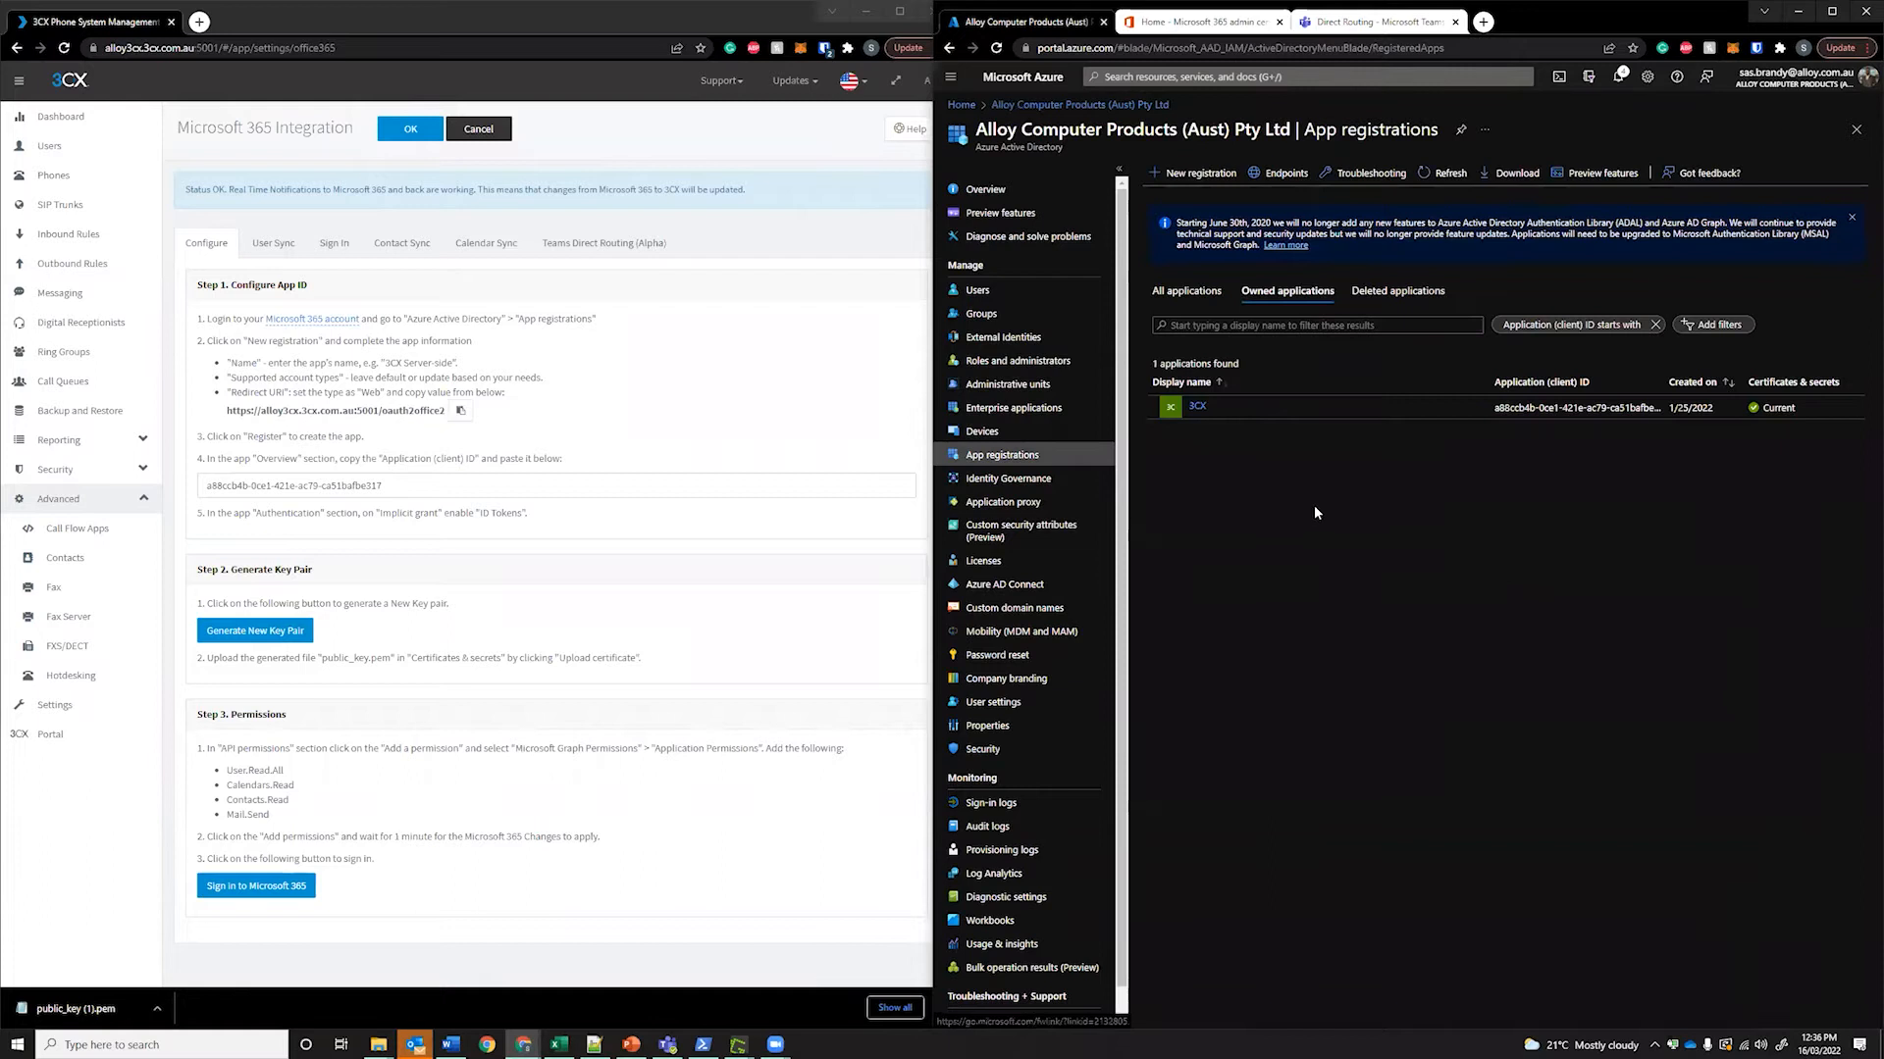
left_click(1207, 175)
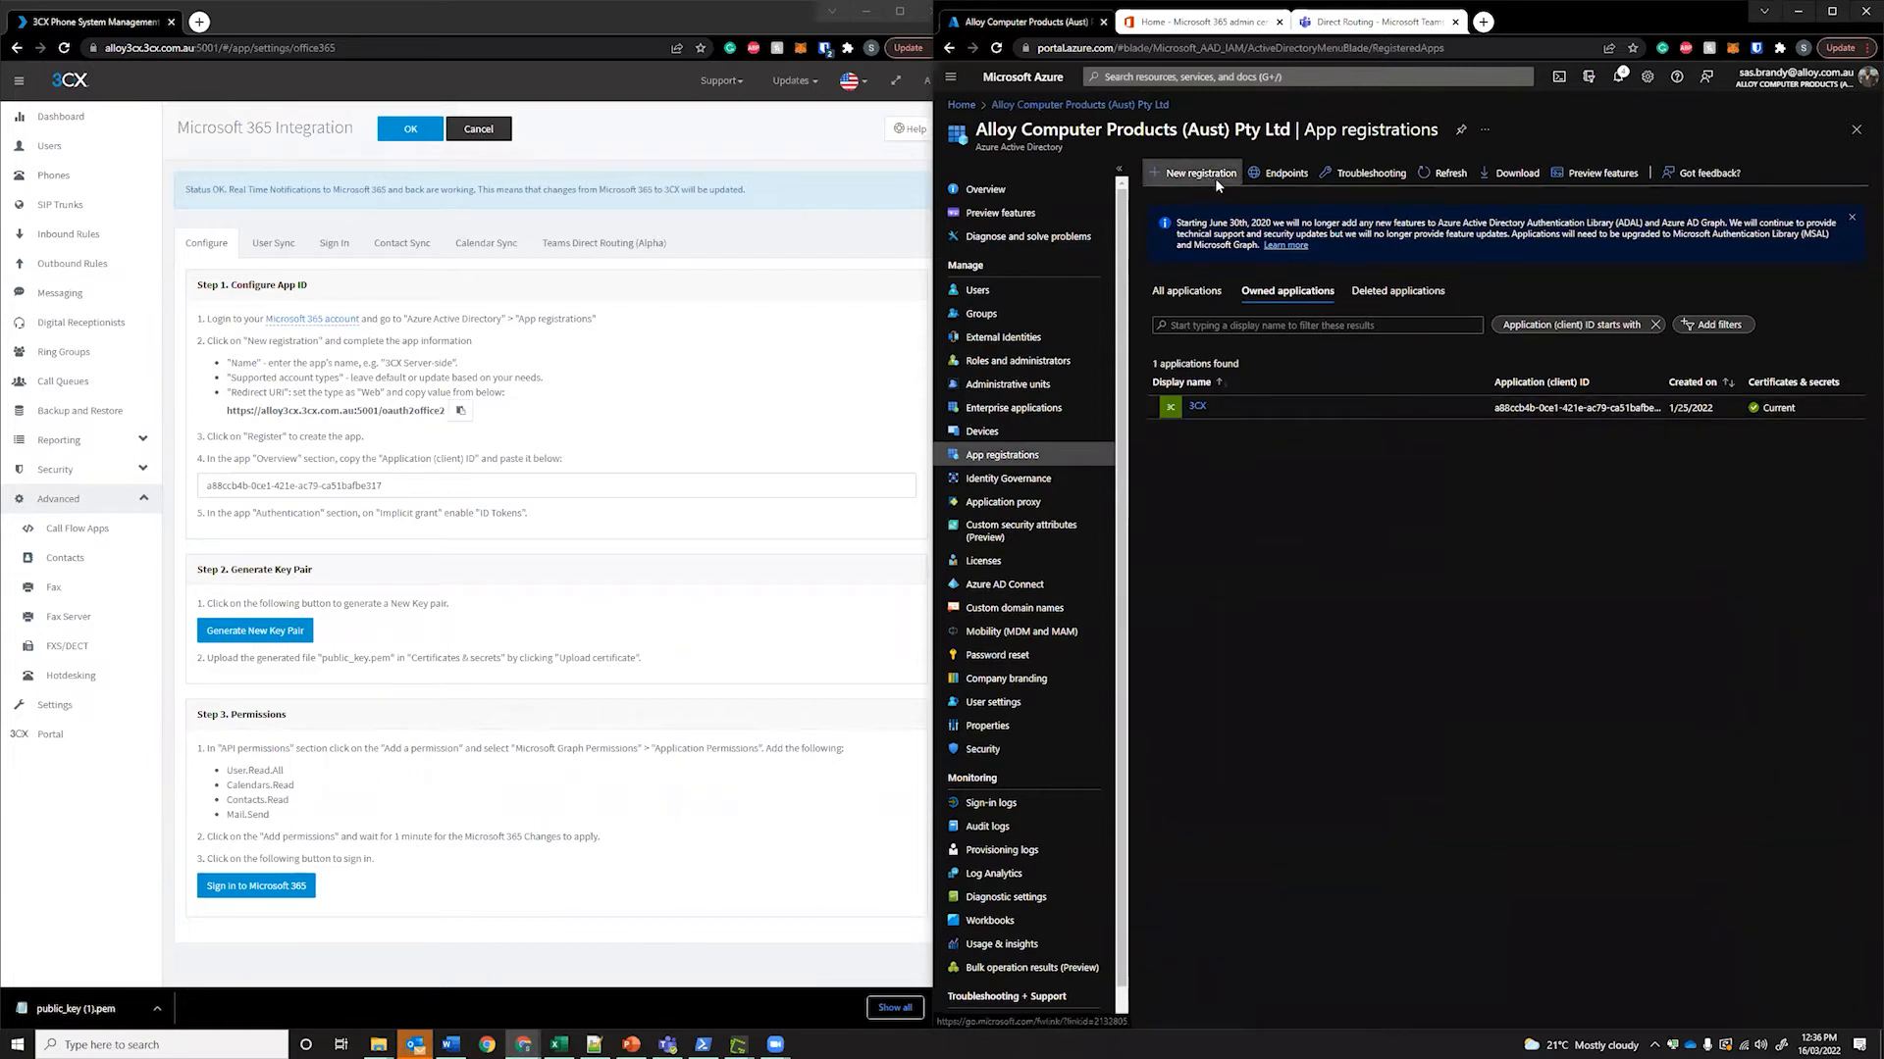
Name the new registration '3CX' and paste the 3CX redirect URL as a Web redirect URI
left_click(1096, 230)
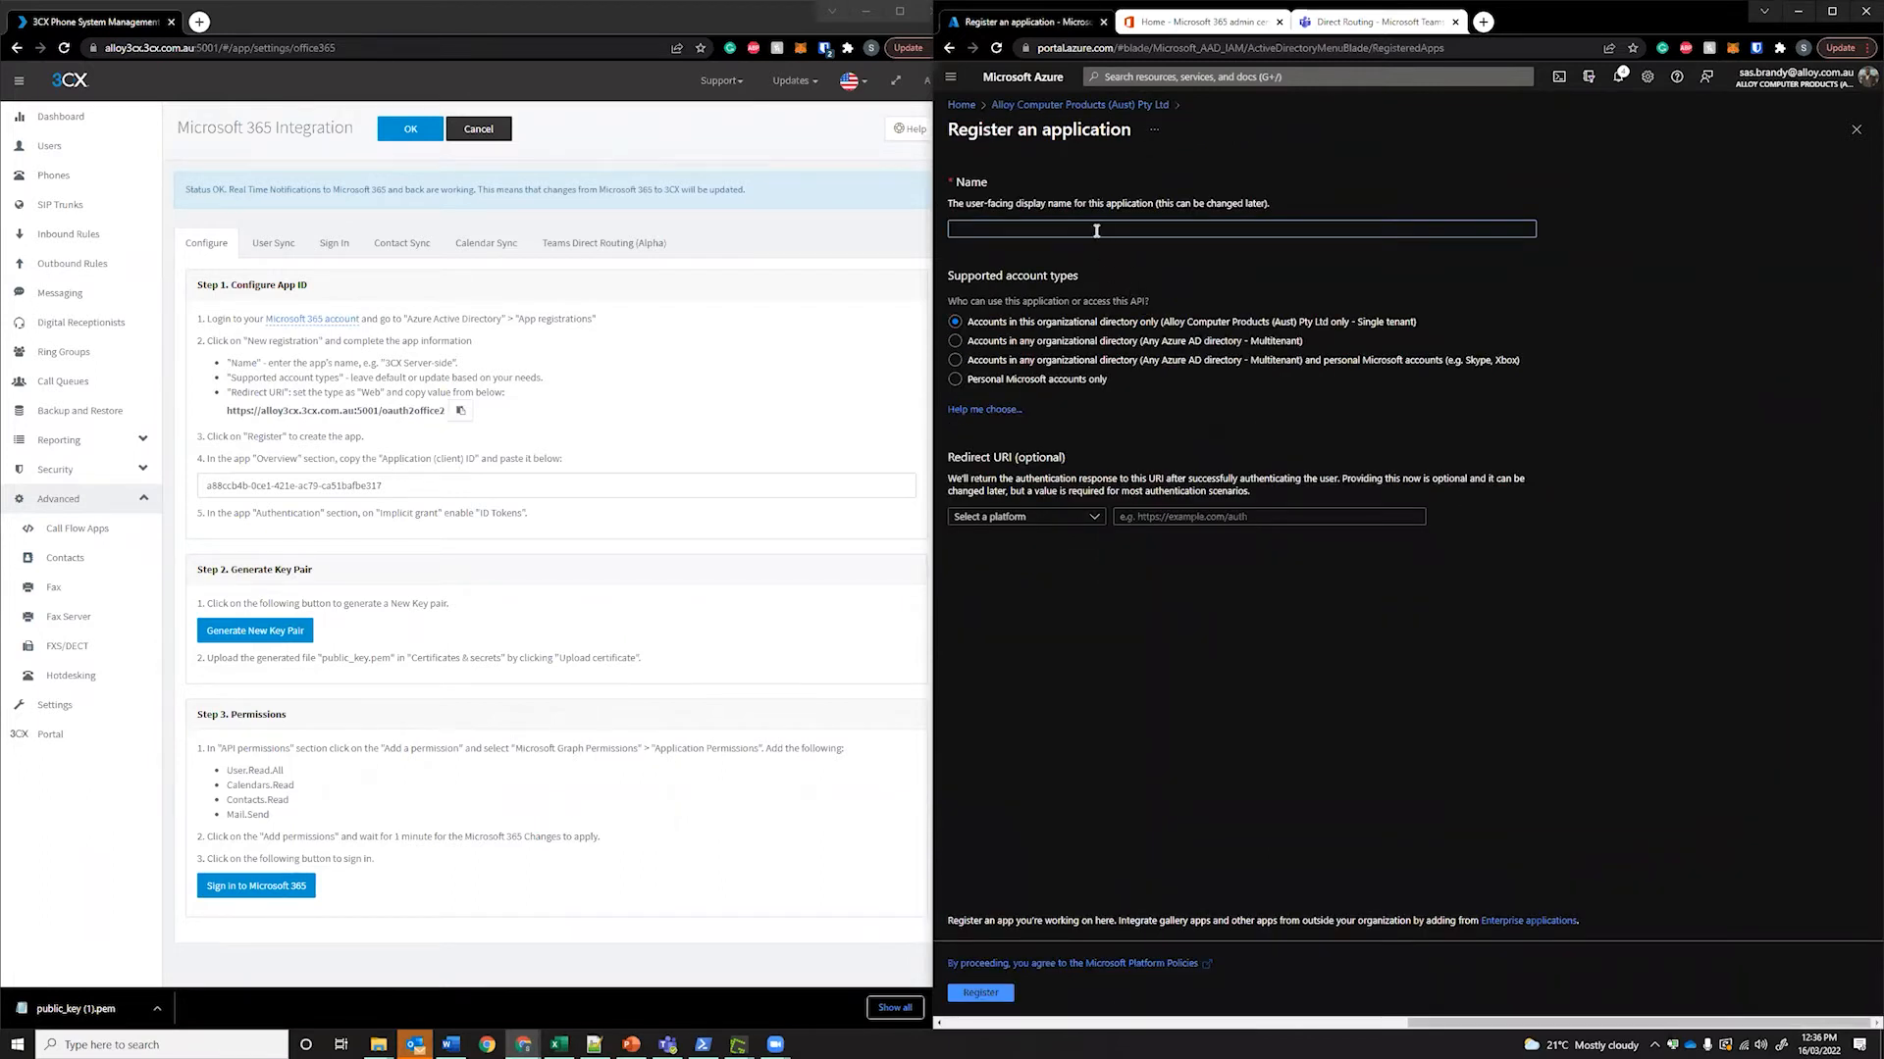
type("3CX")
left_click(1087, 518)
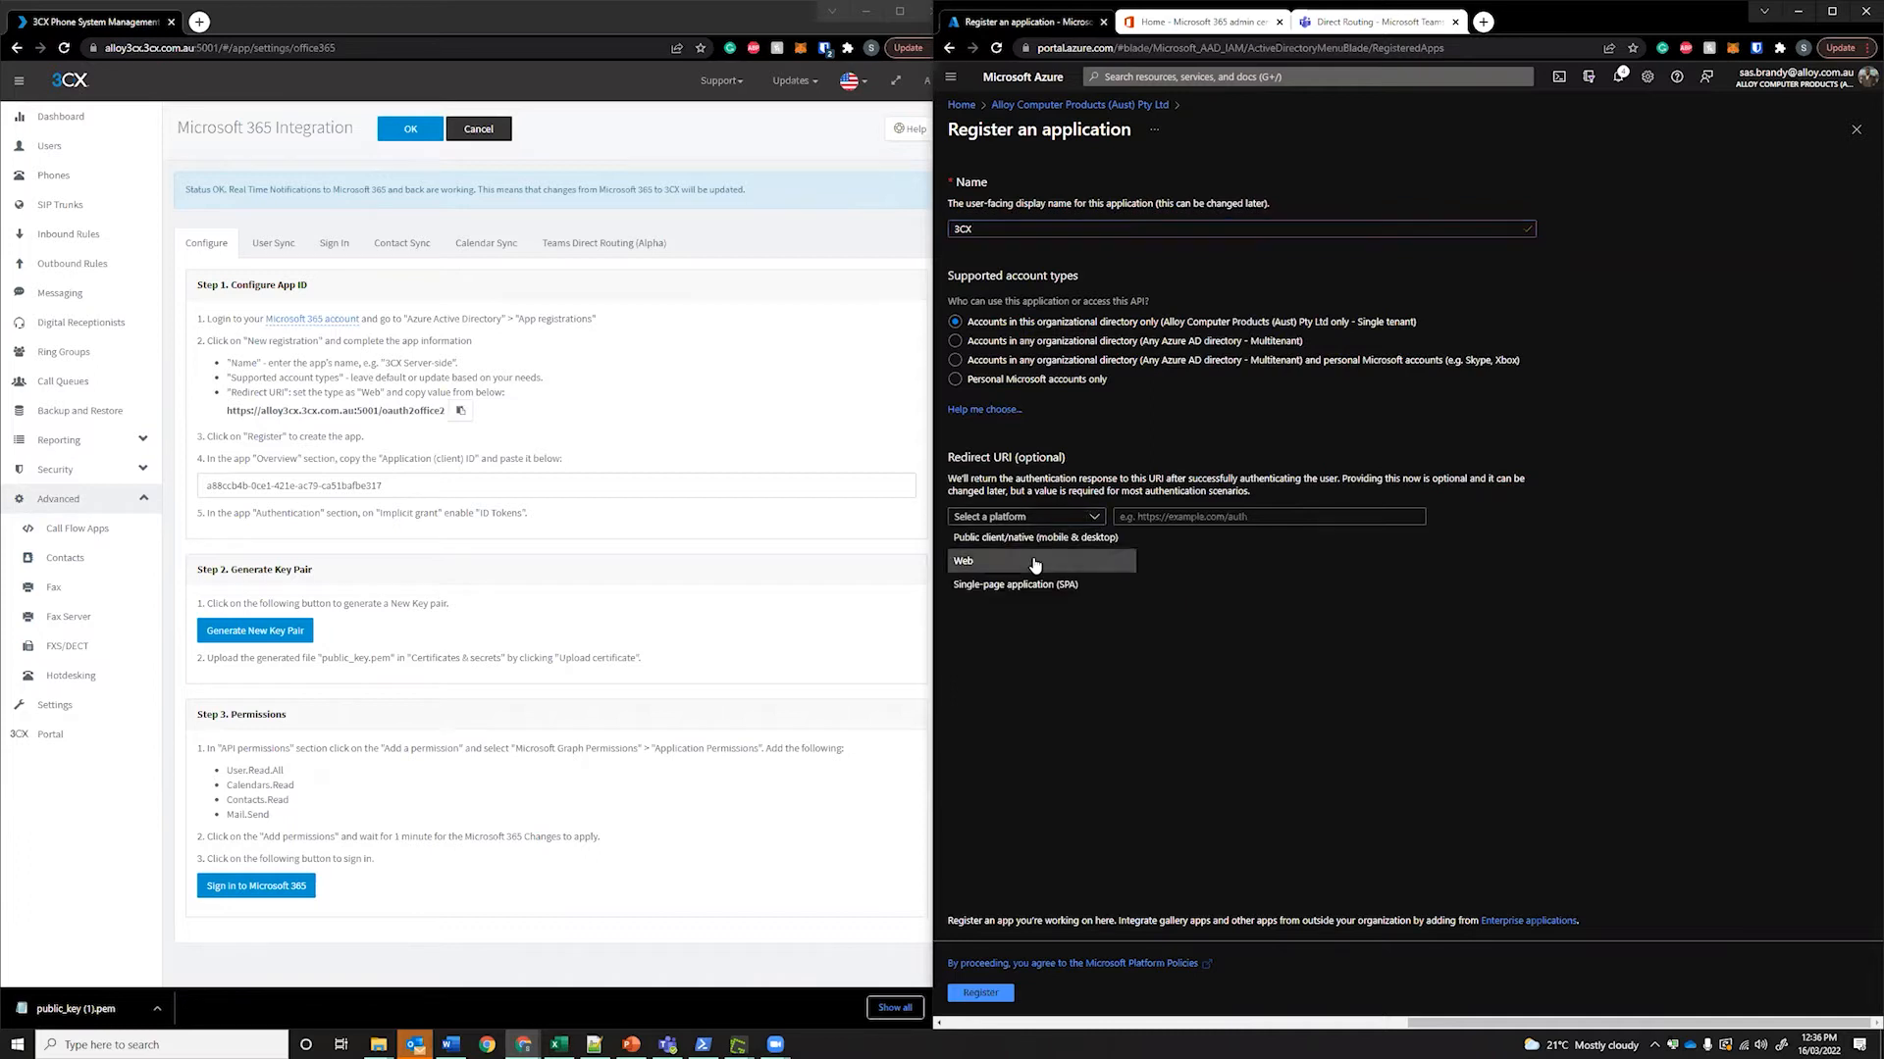
left_click(1069, 563)
left_click(460, 410)
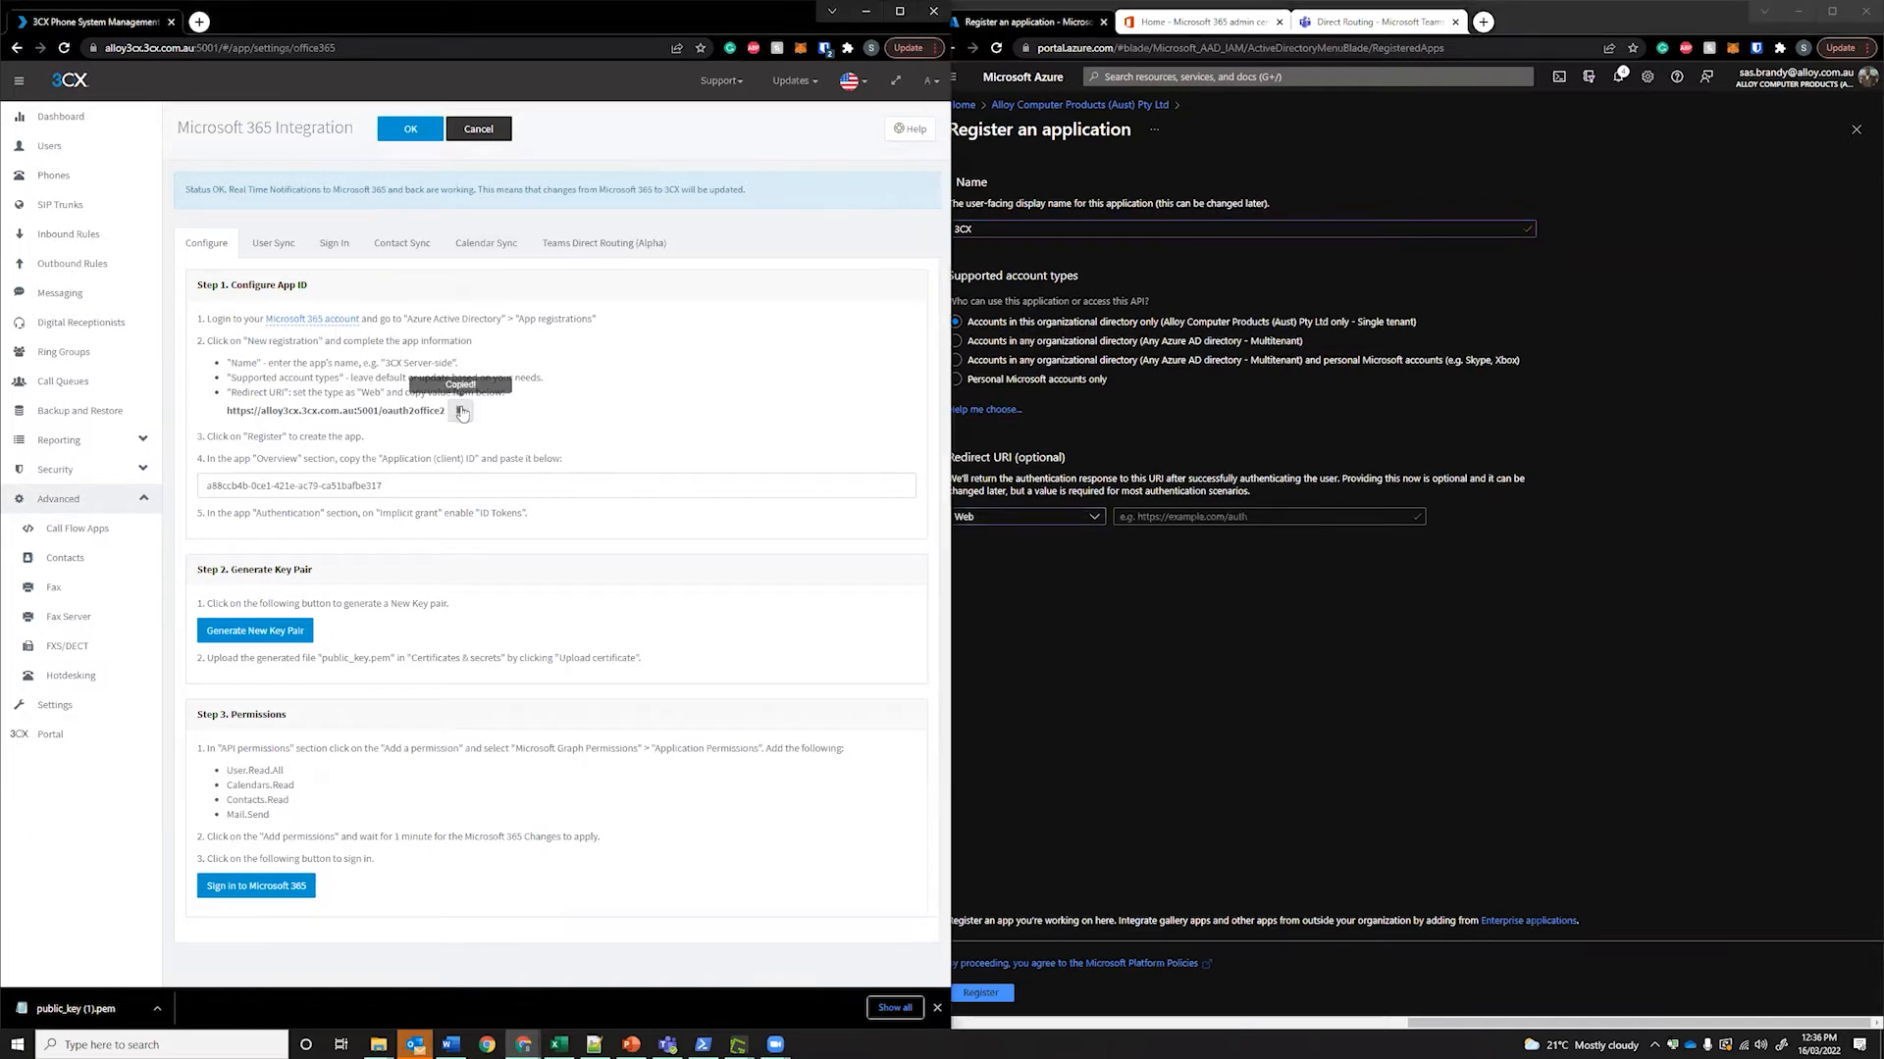
left_click_drag(227, 410, 398, 410)
left_click(1275, 518)
key("ctrl+v")
Attempt to register, then close the form and discard the unsaved registration
left_click(992, 988)
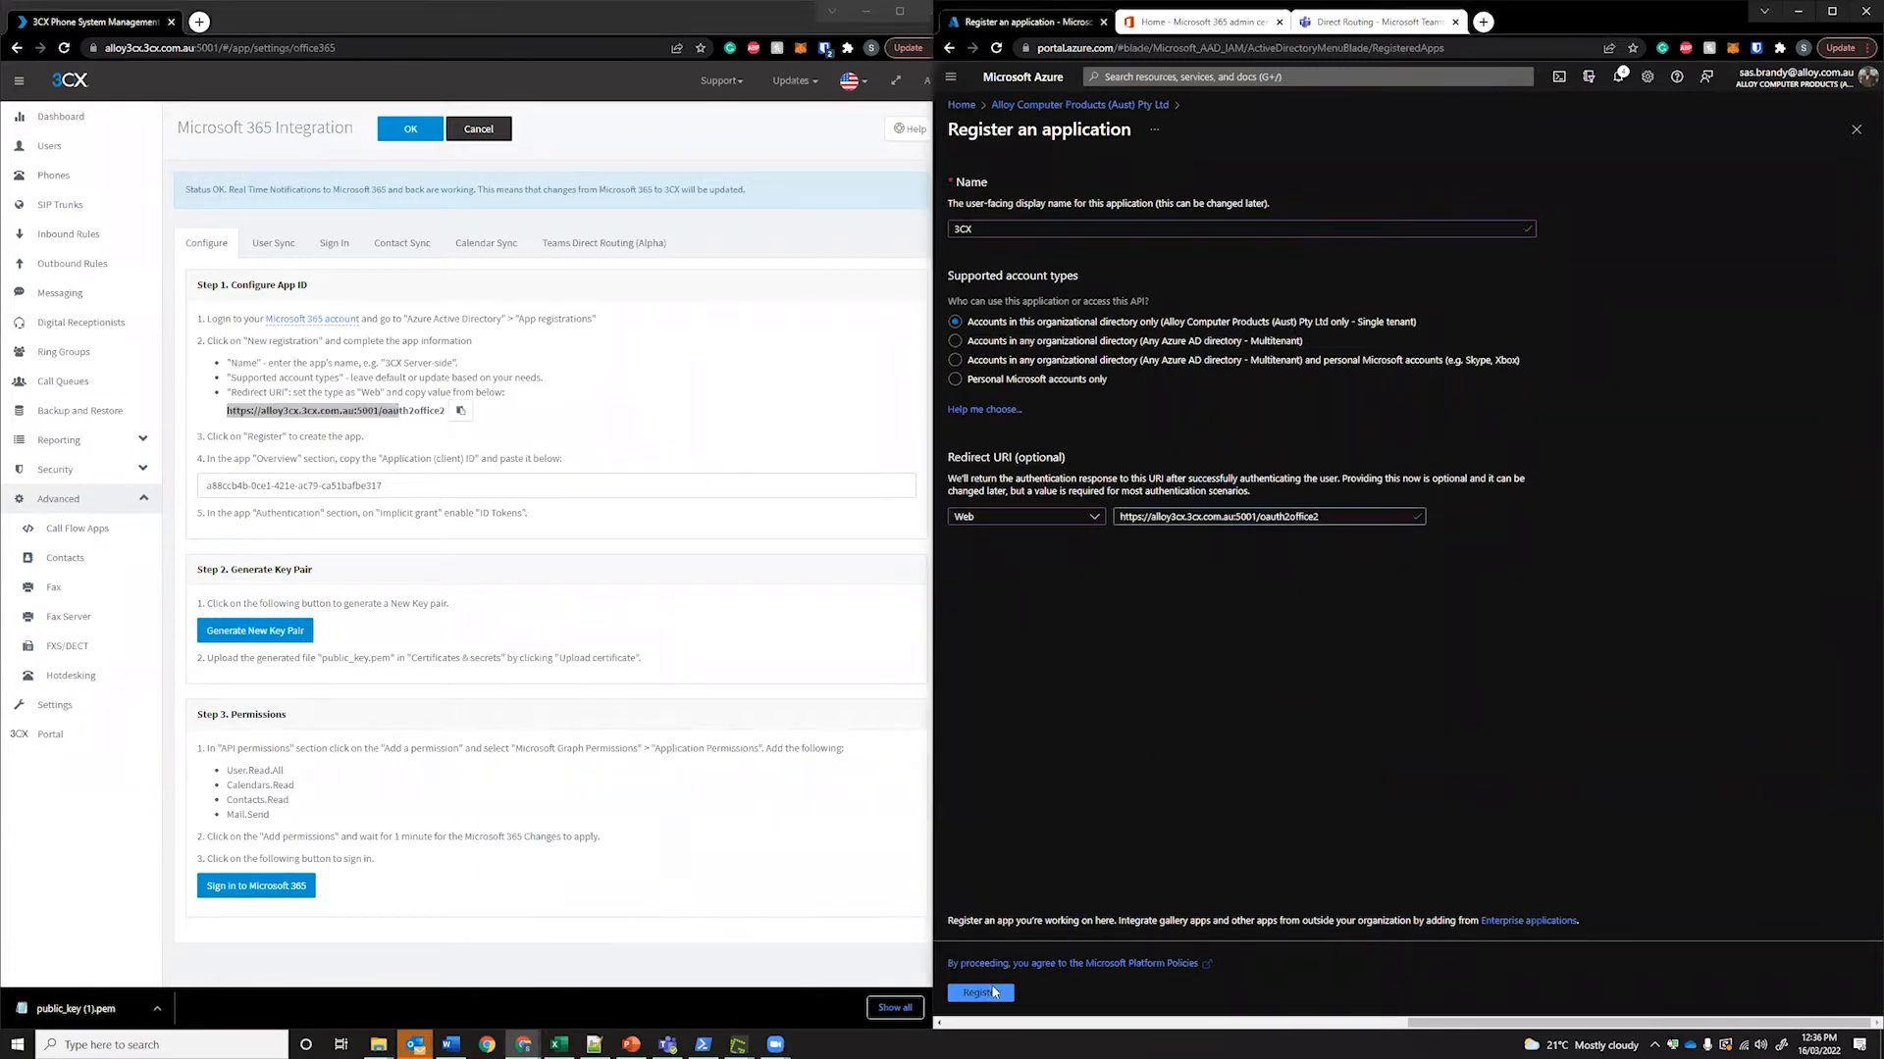
left_click(1856, 128)
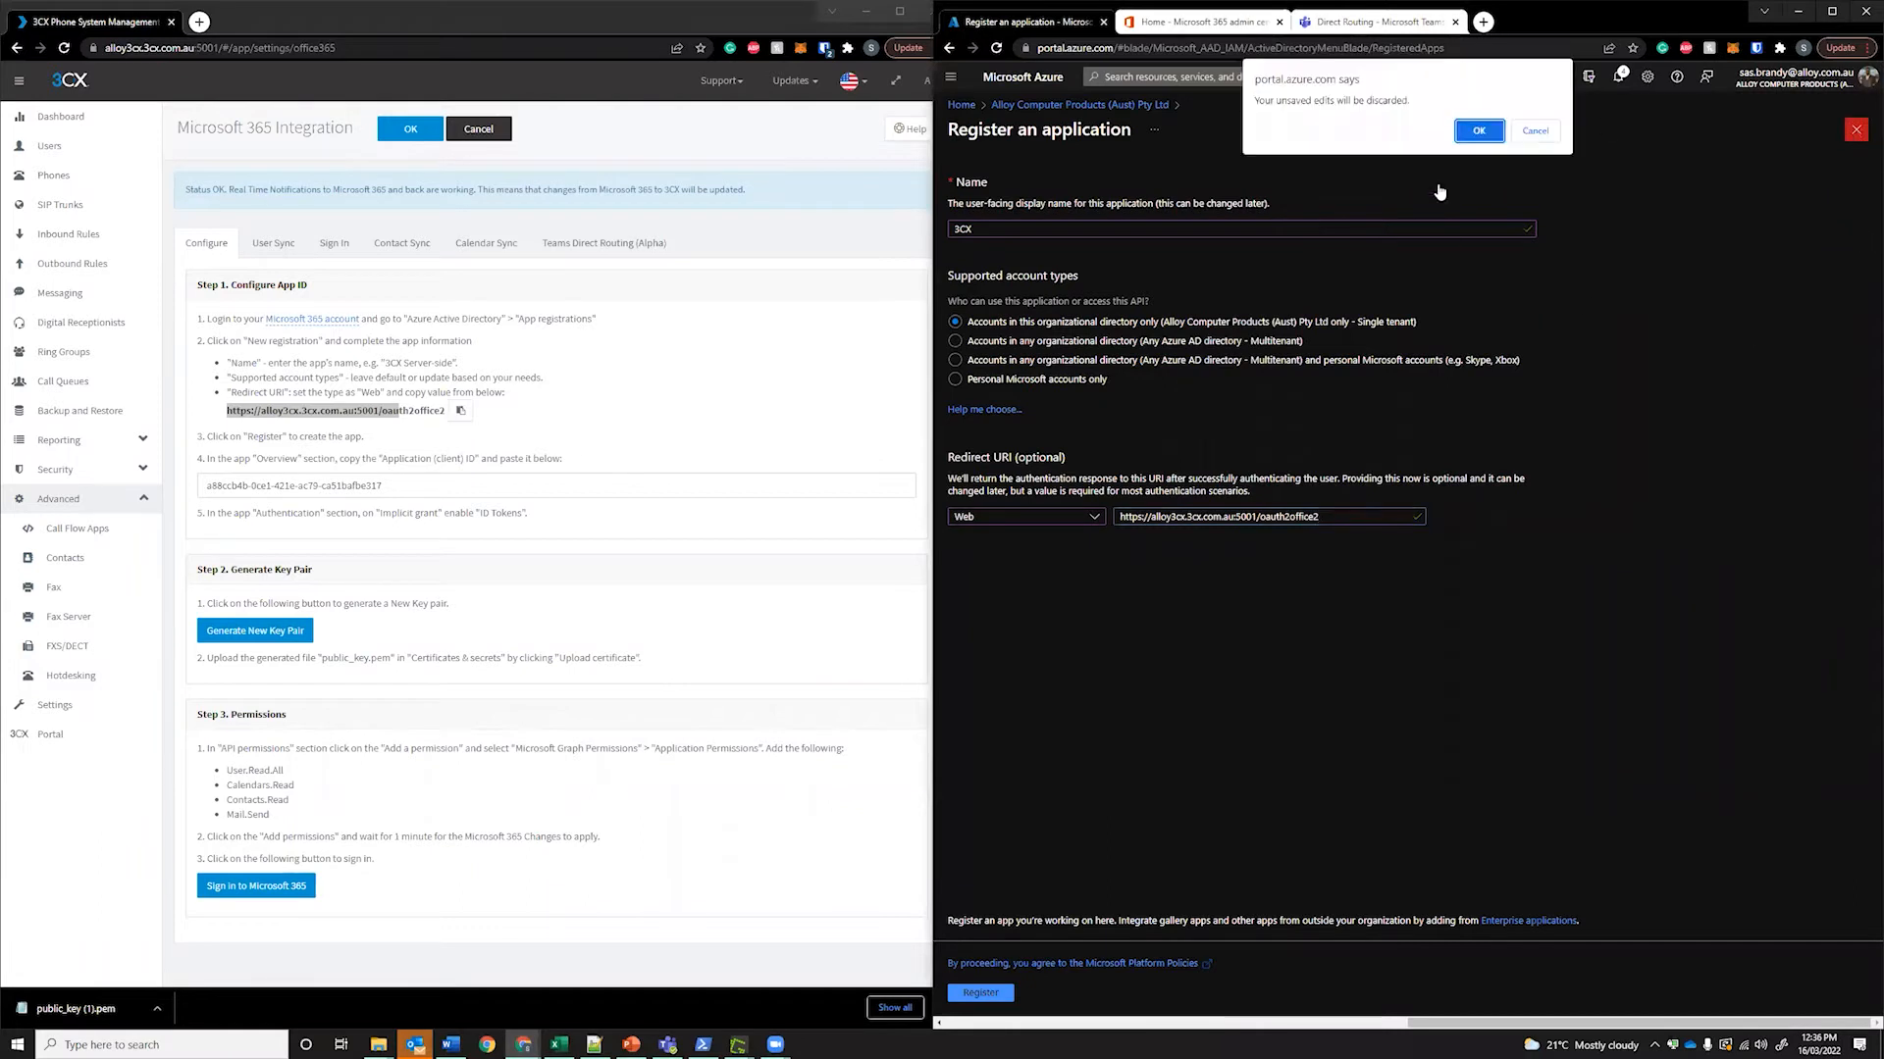
left_click(1479, 128)
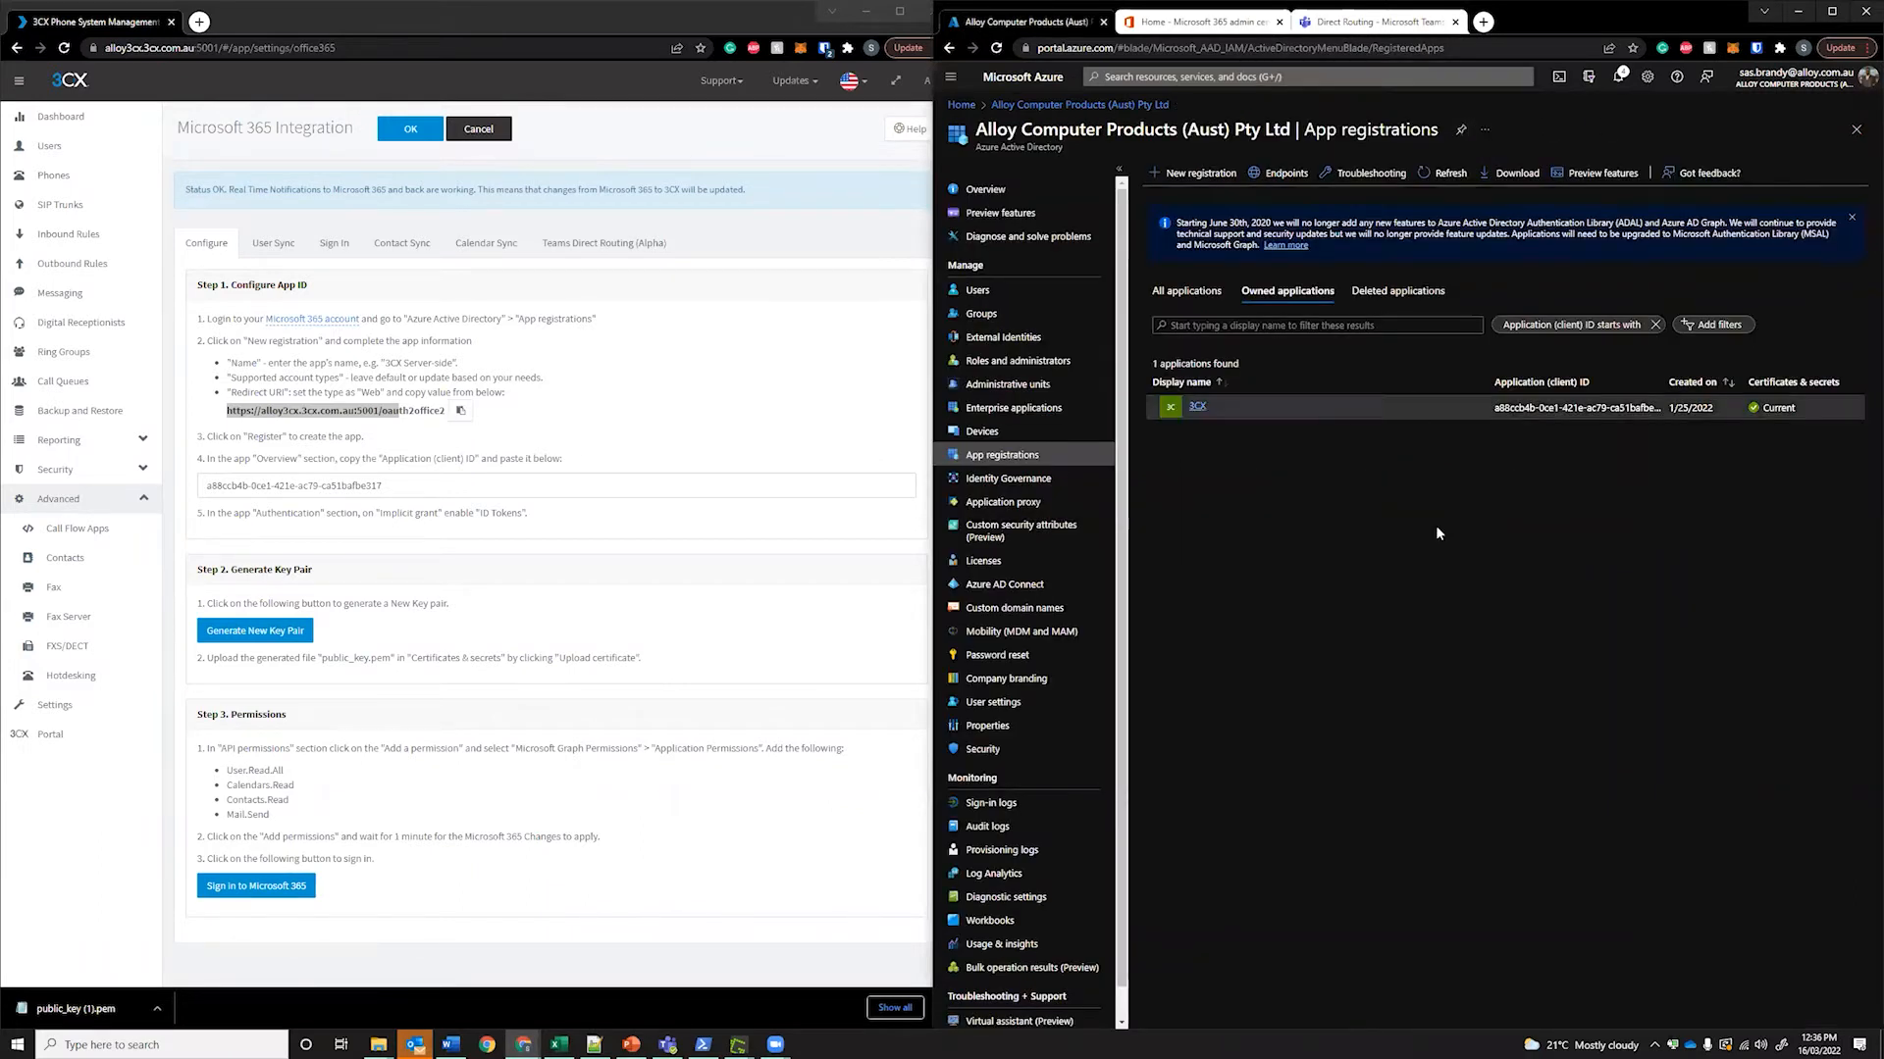
Open the existing 3CX app registration and compare its application ID with the one stored in 3CX
left_click_drag(1844, 383, 1177, 394)
left_click(1239, 497)
left_click(1198, 407)
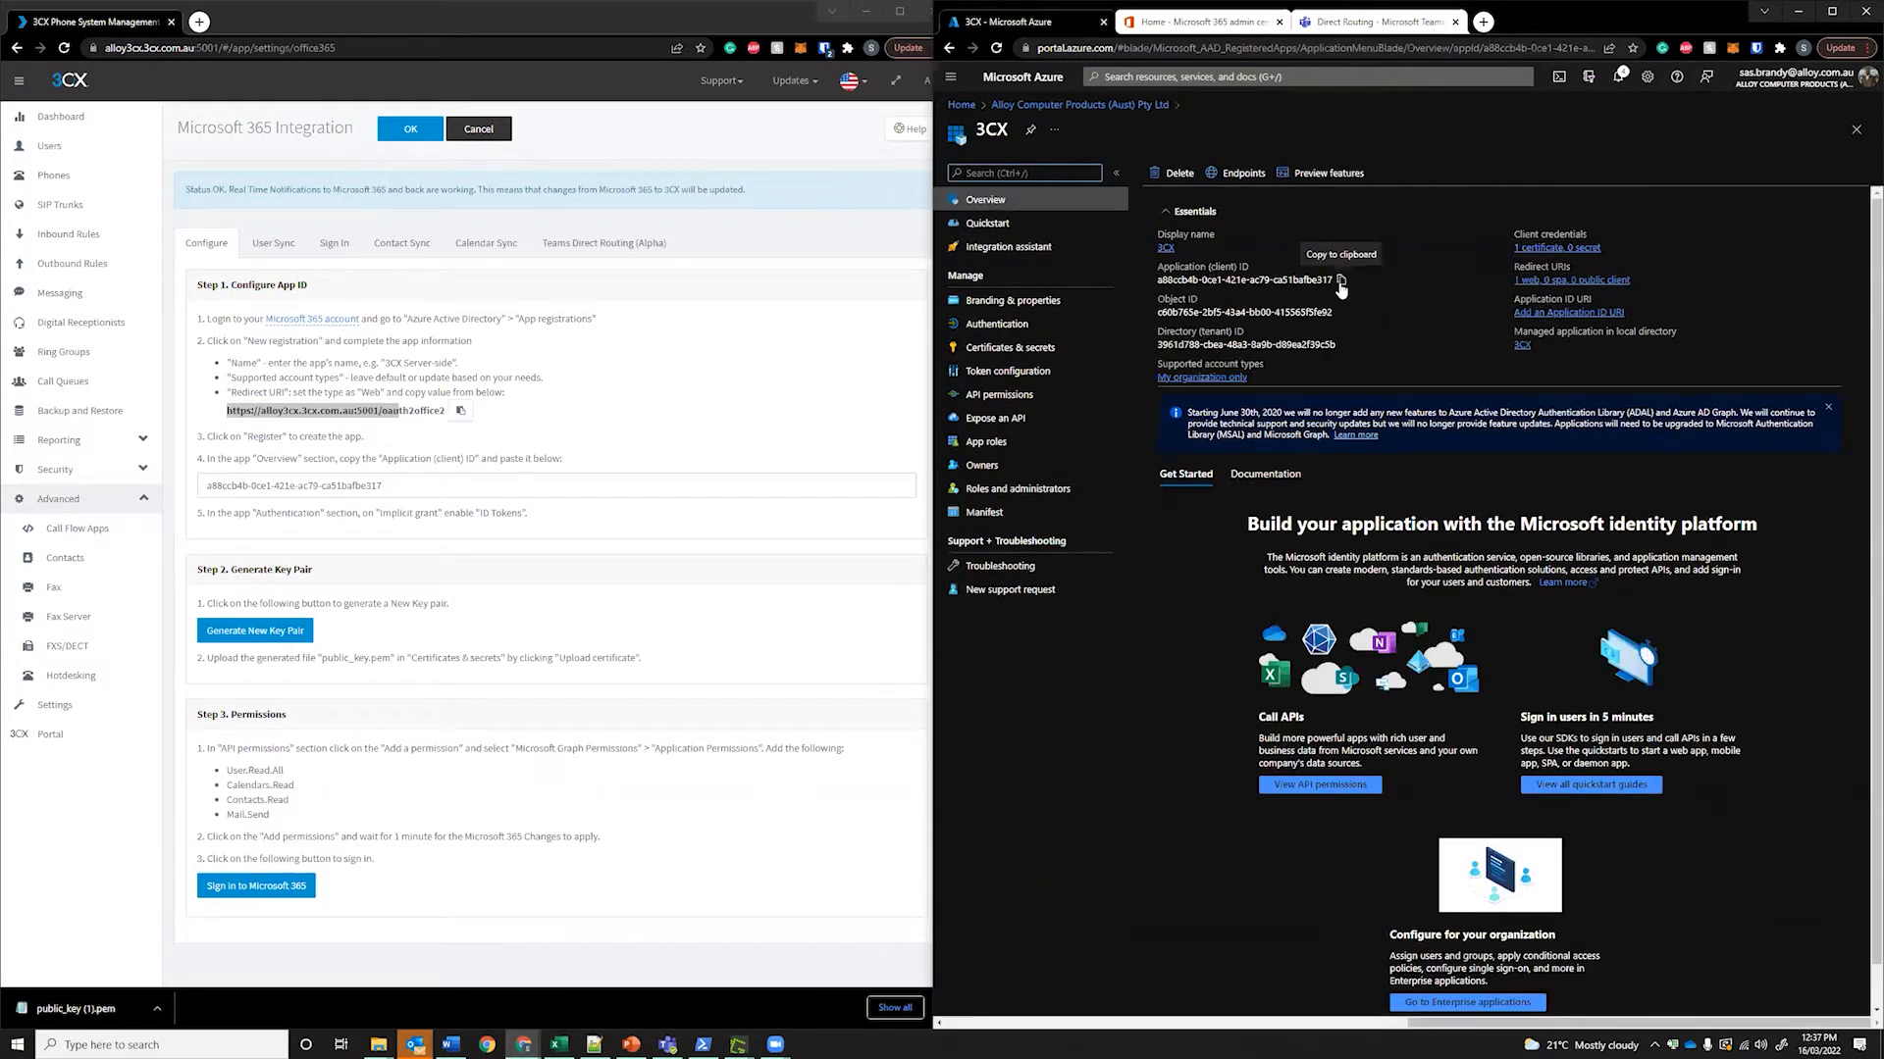
left_click_drag(409, 482, 174, 487)
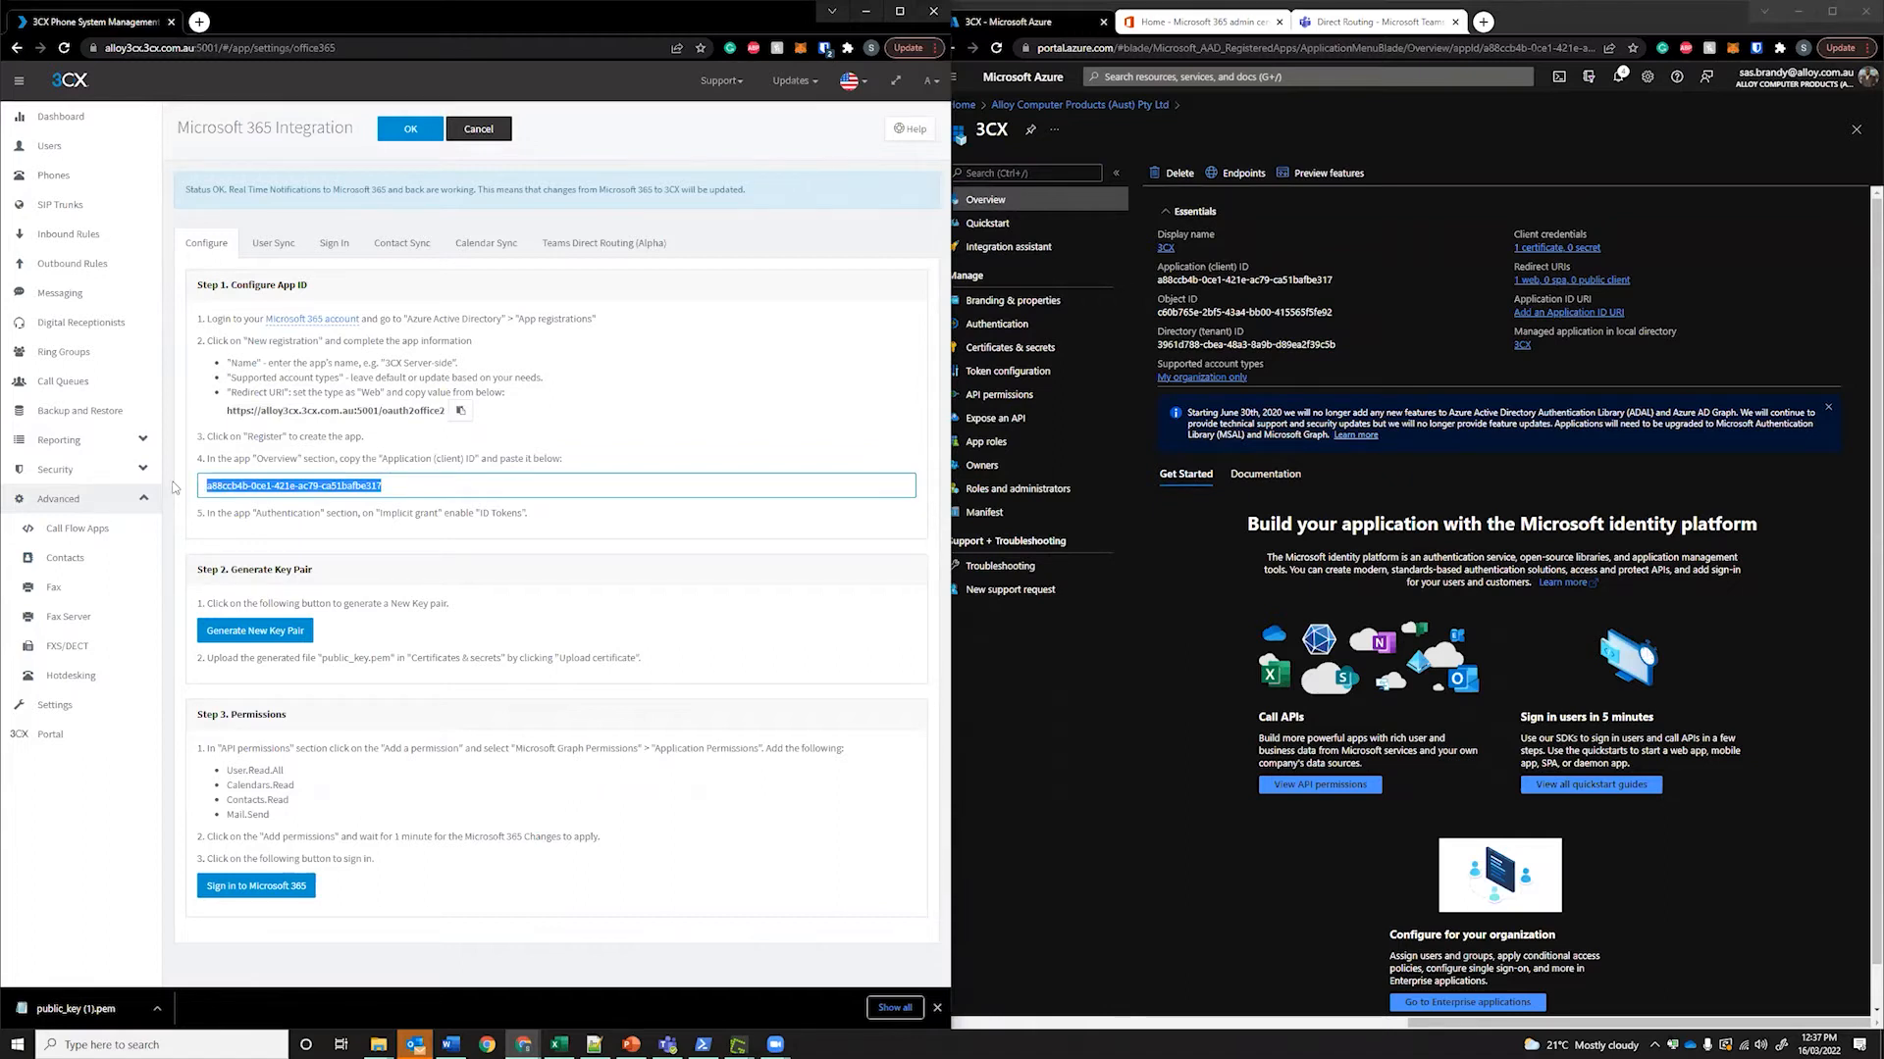
left_click(953, 135)
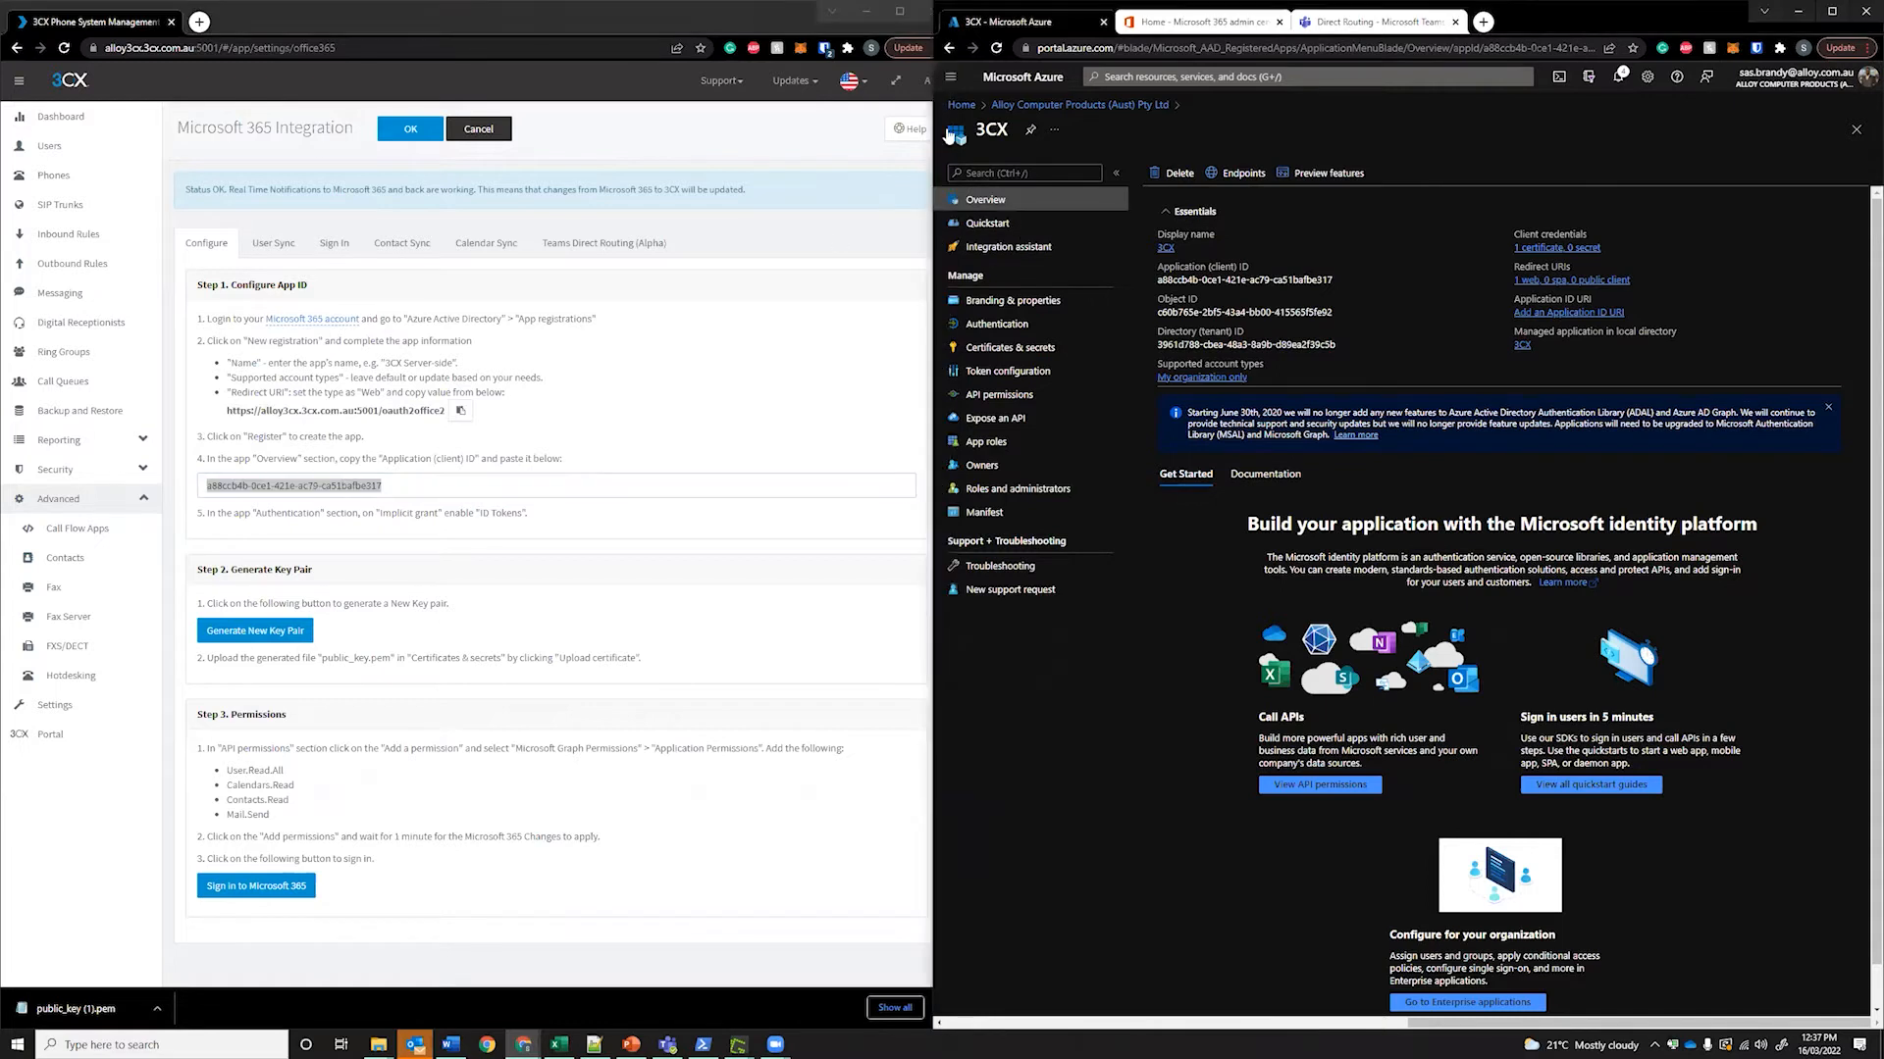
Check the 3CX app's Authentication page and its Certificates & secrets list, cancelling a certificate upload
left_click(989, 328)
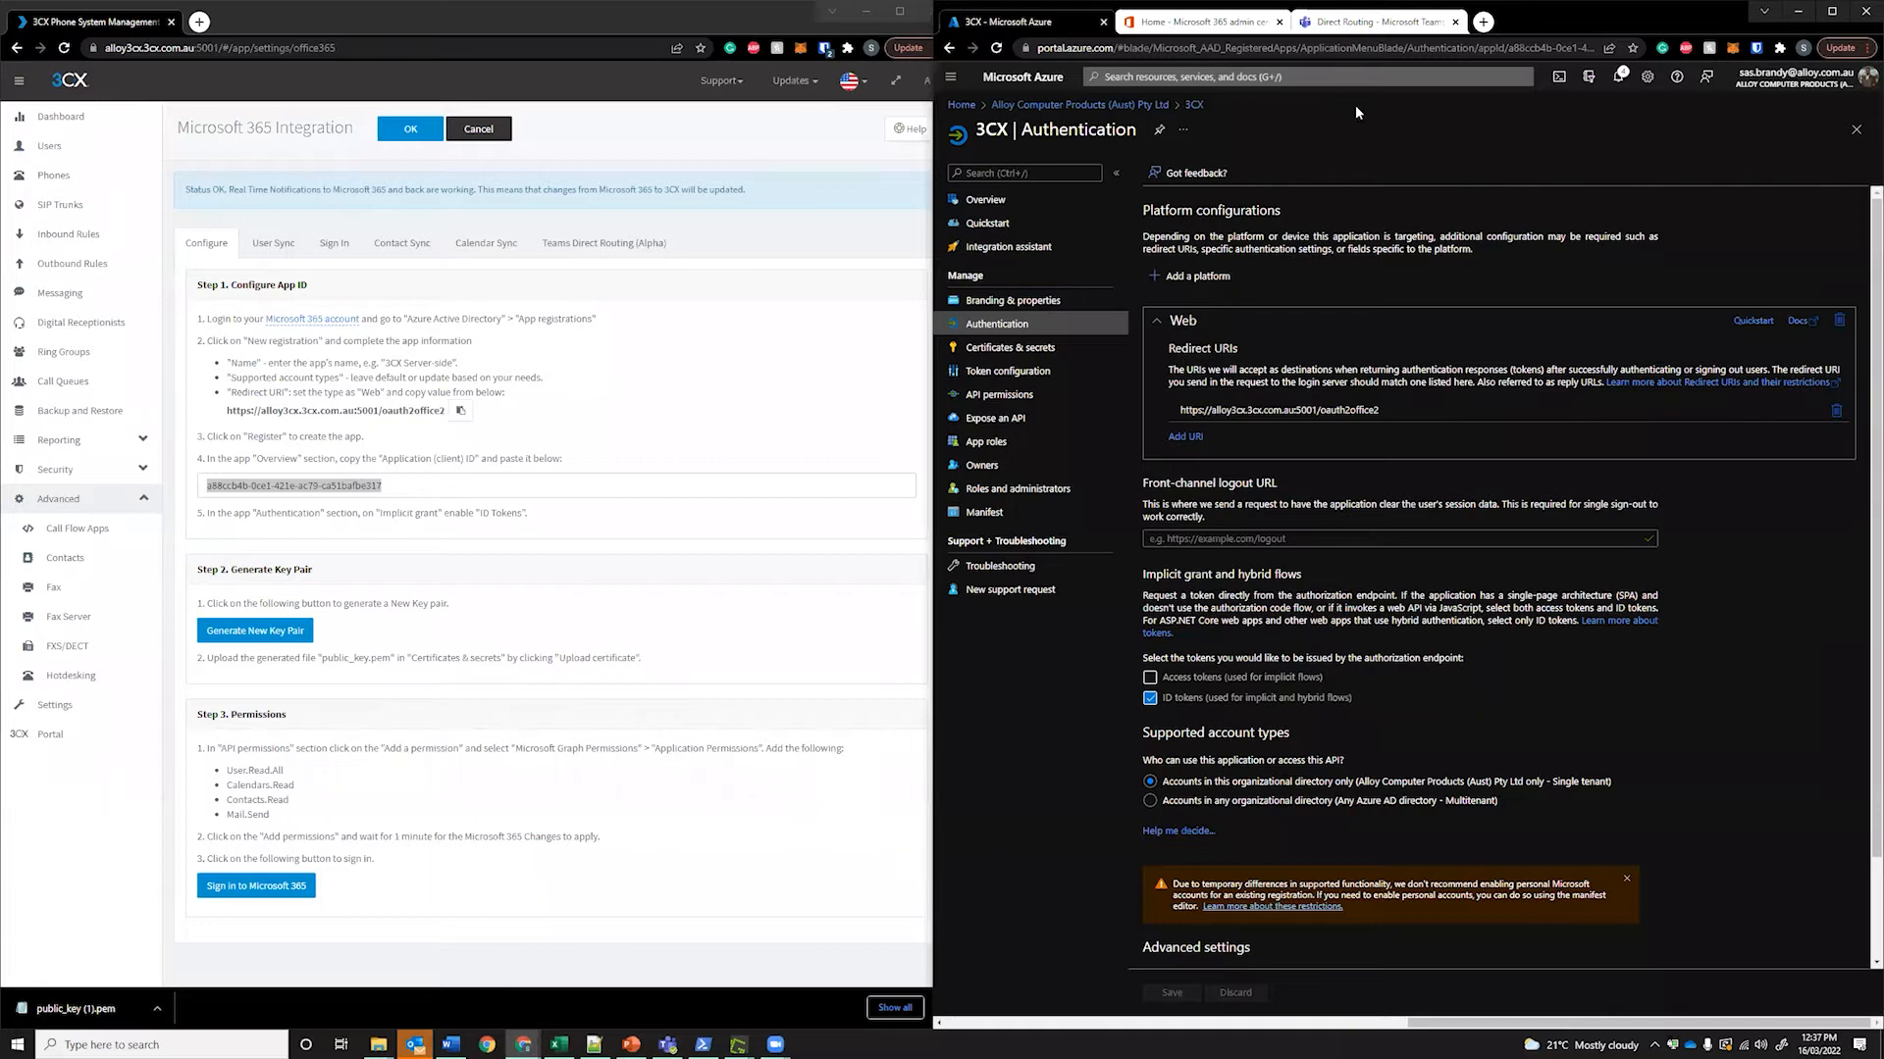
left_click(987, 348)
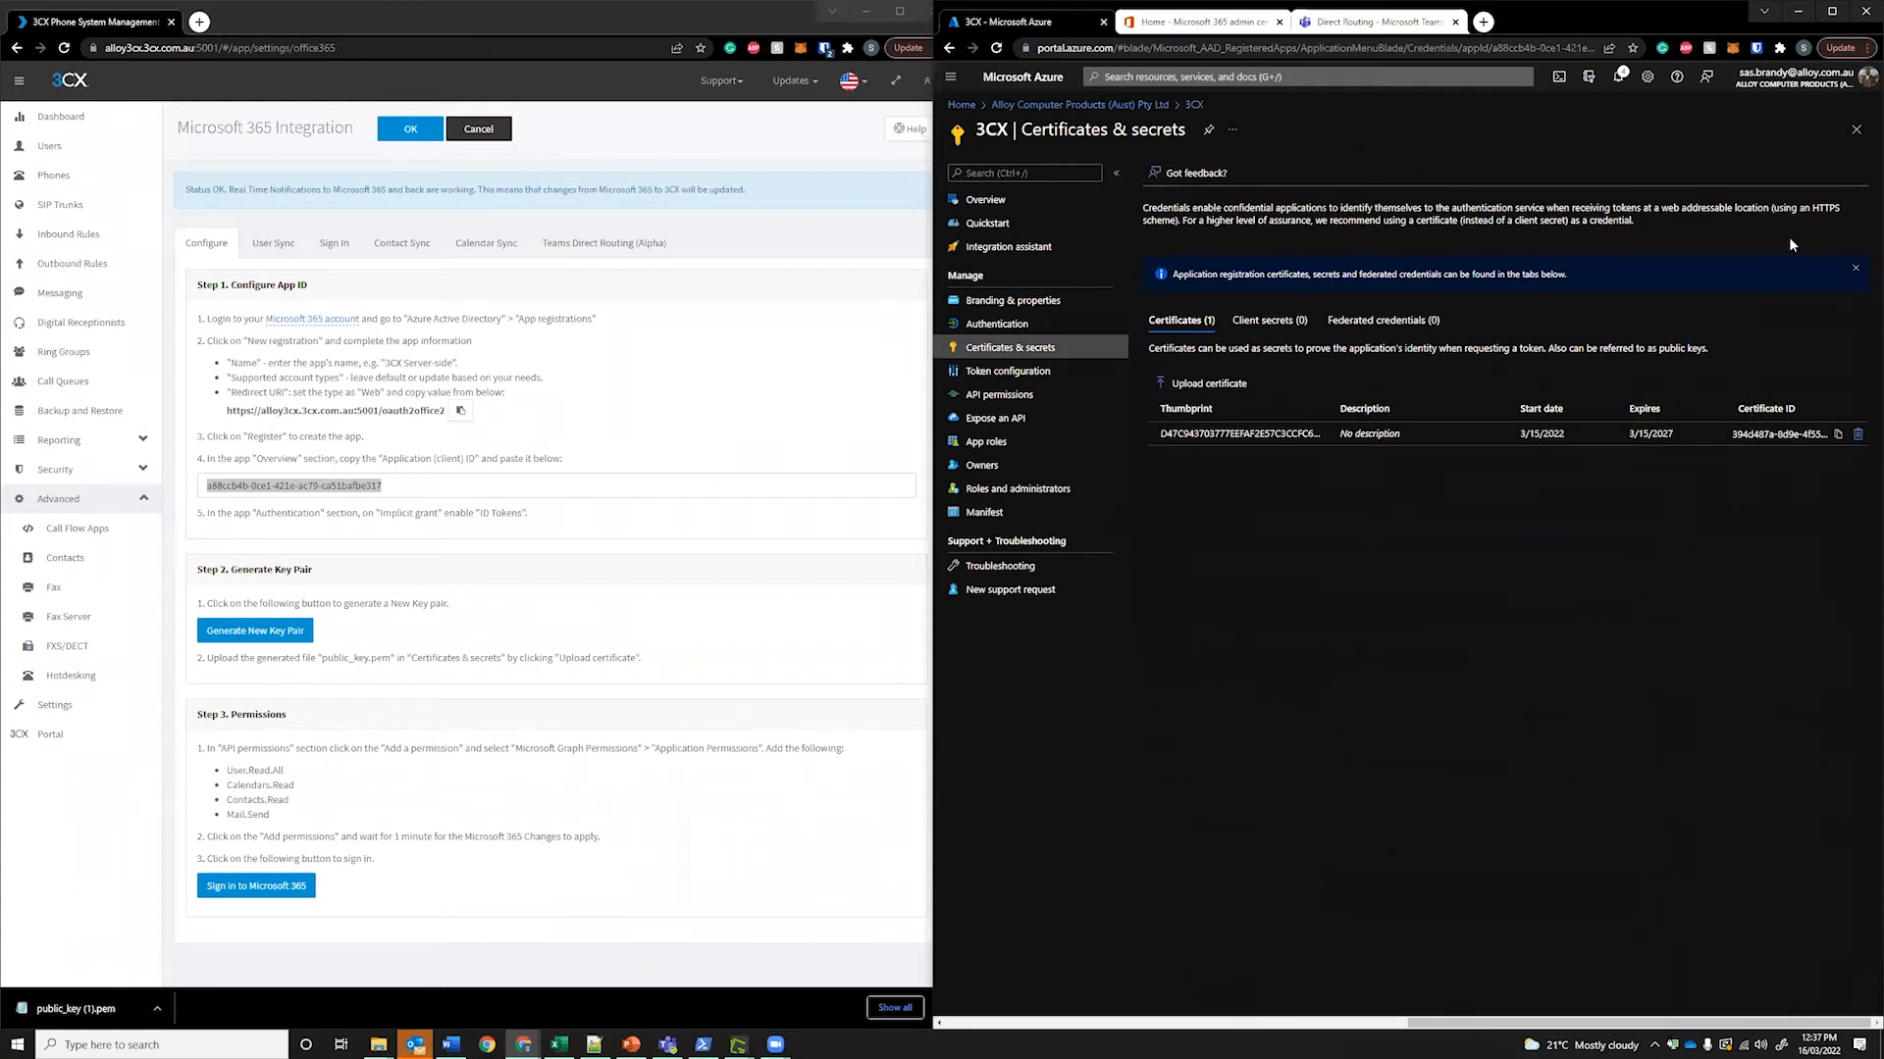
left_click(1209, 383)
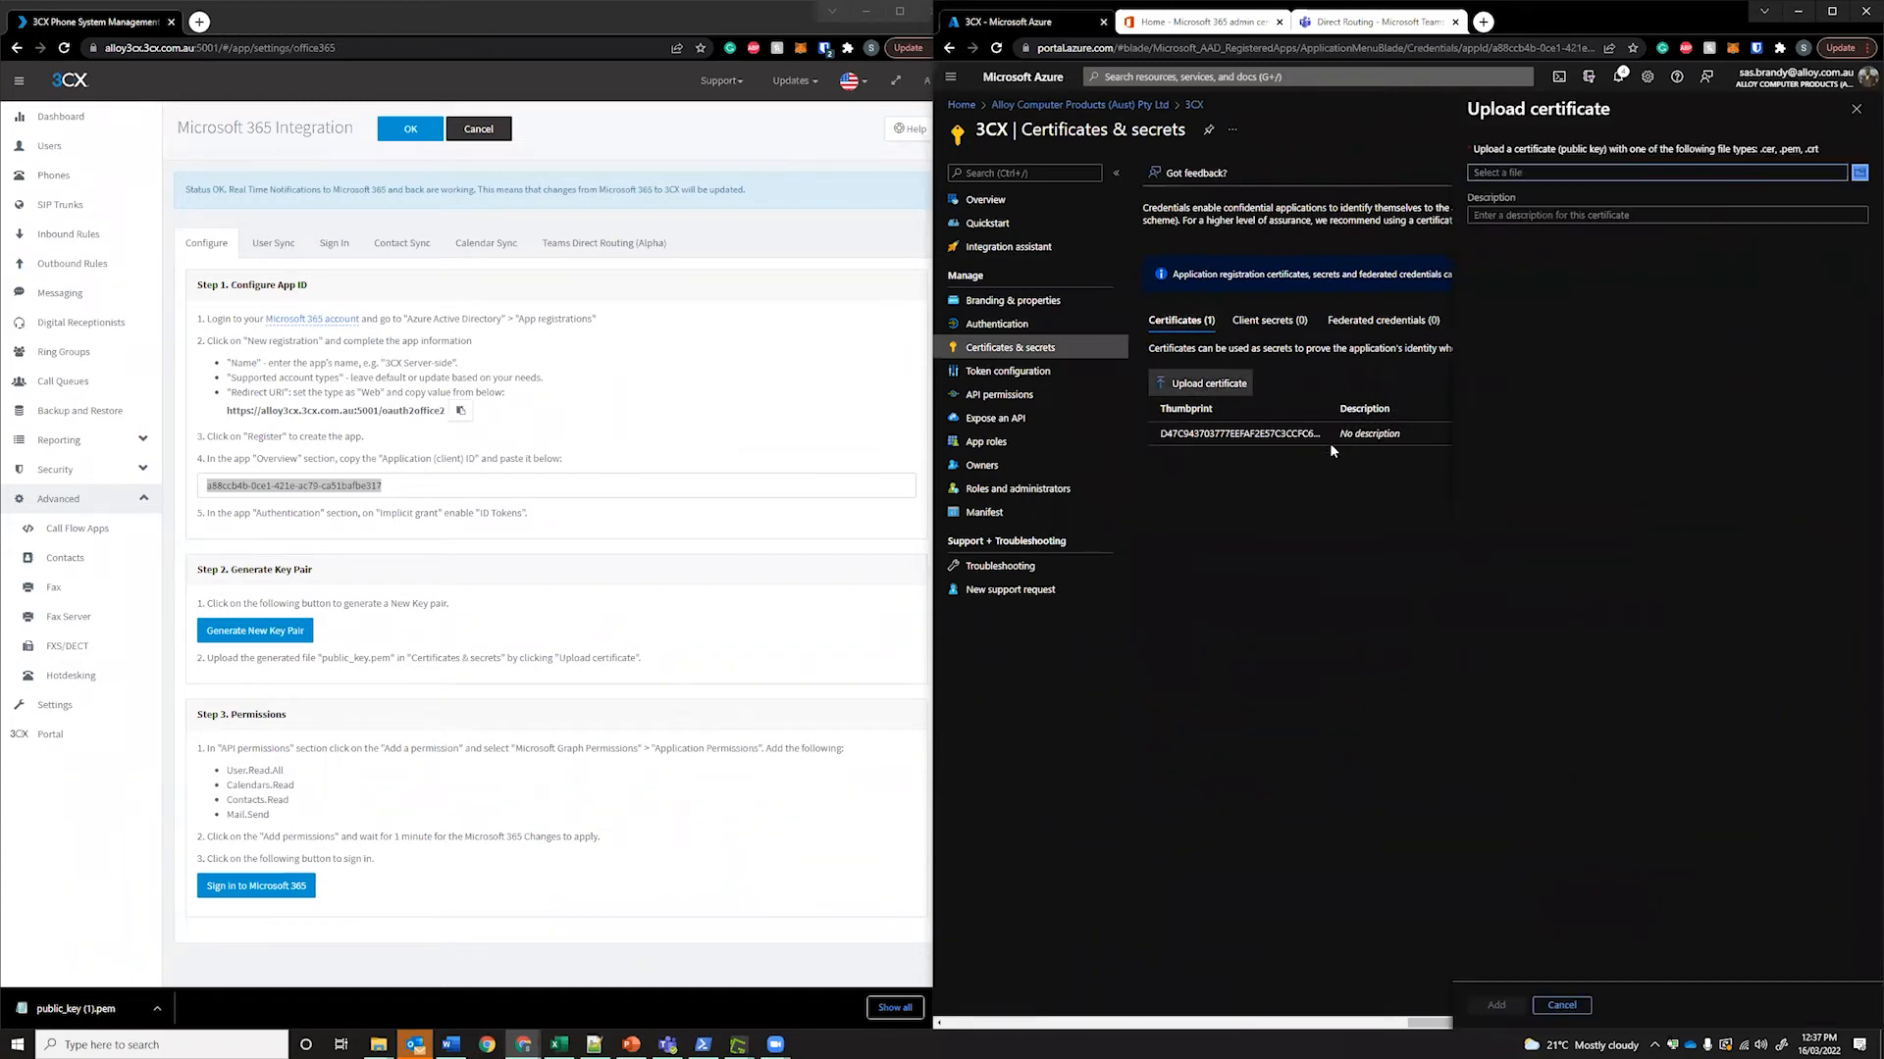
left_click(1856, 113)
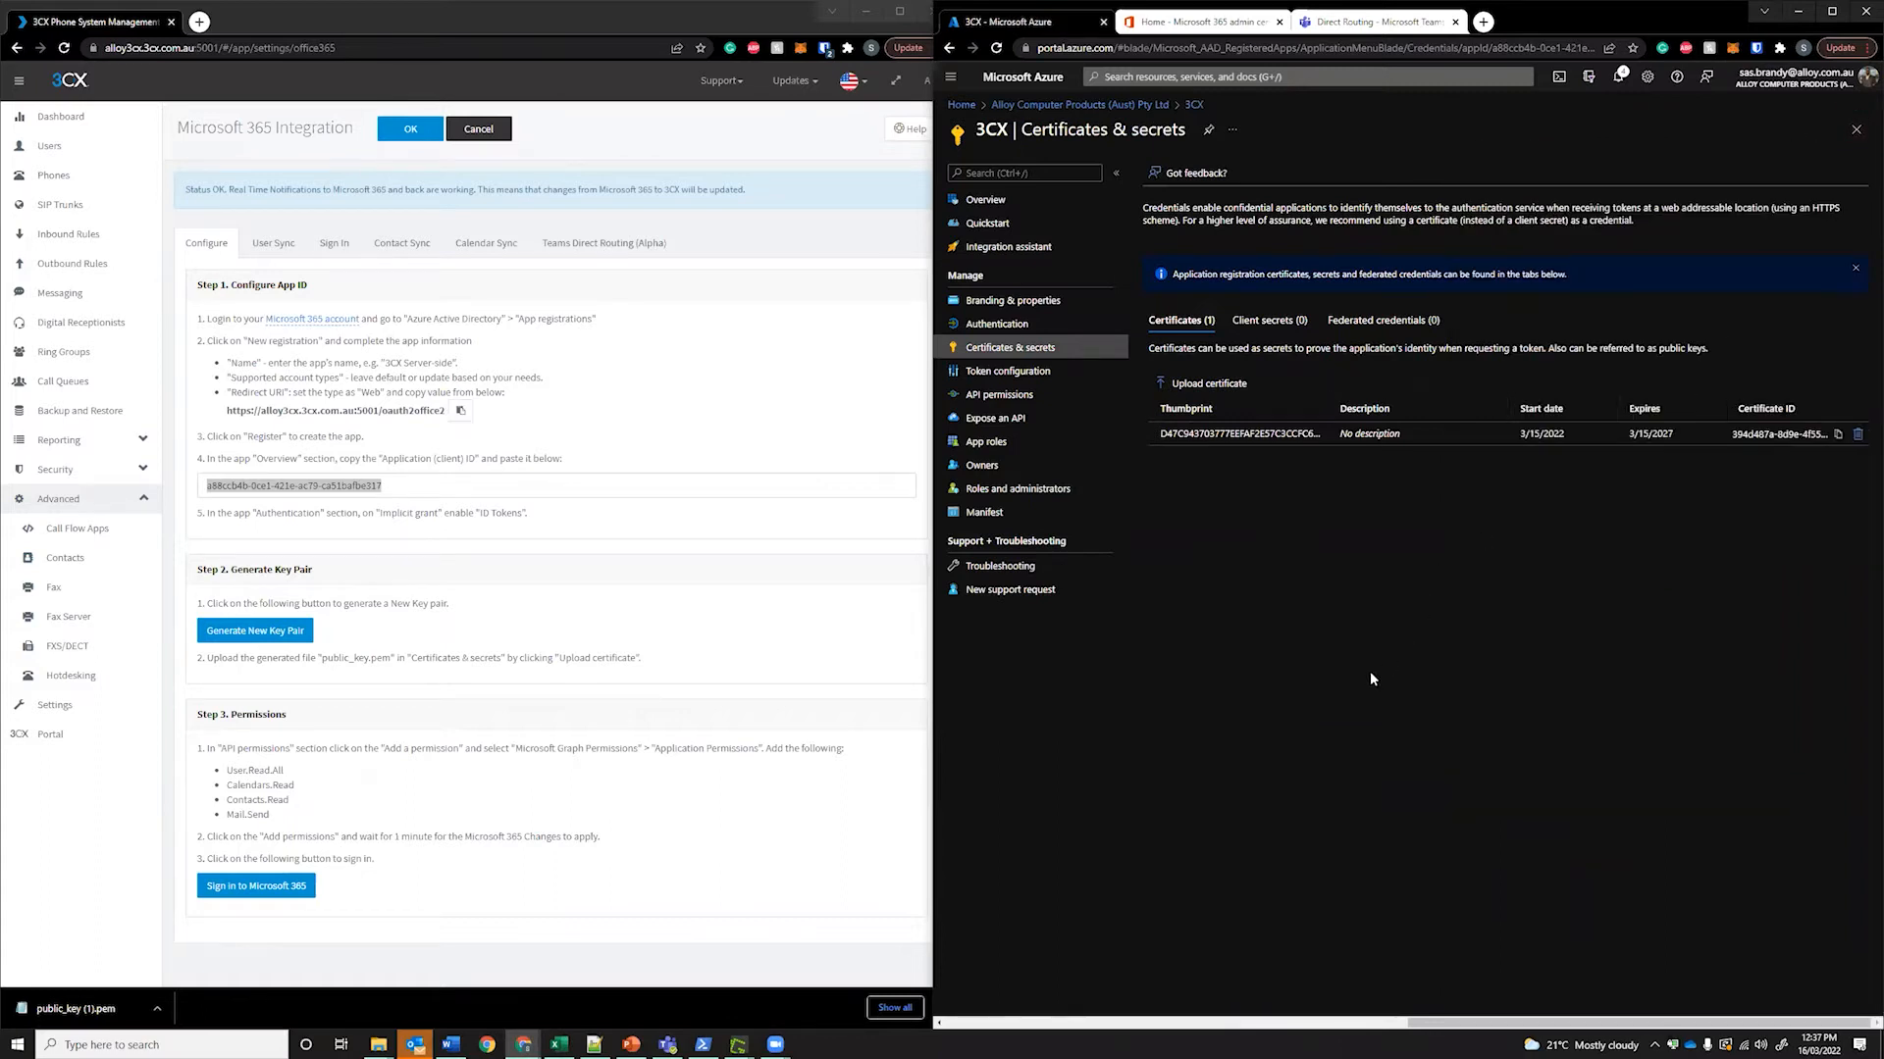
left_click(750, 662)
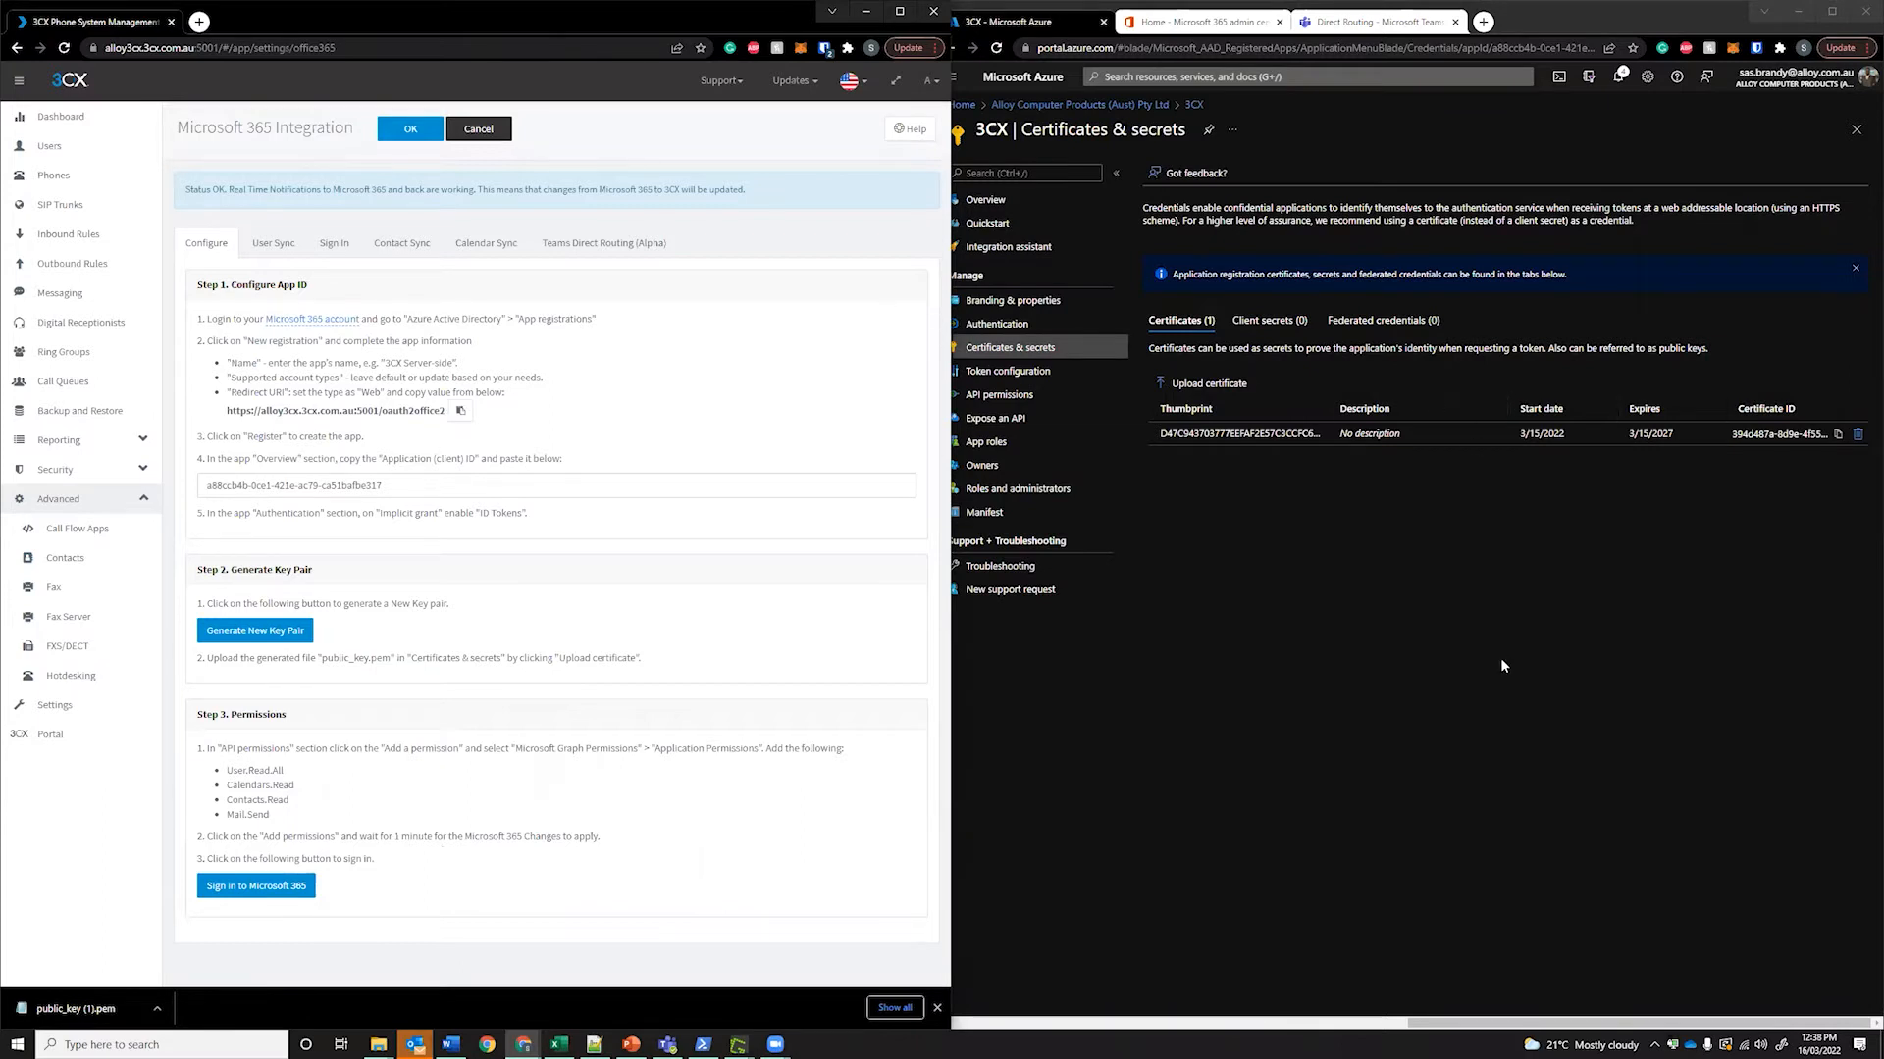
Open the 3CX app's API permissions page listing its Microsoft Graph permissions
left_click(1471, 638)
left_click(999, 395)
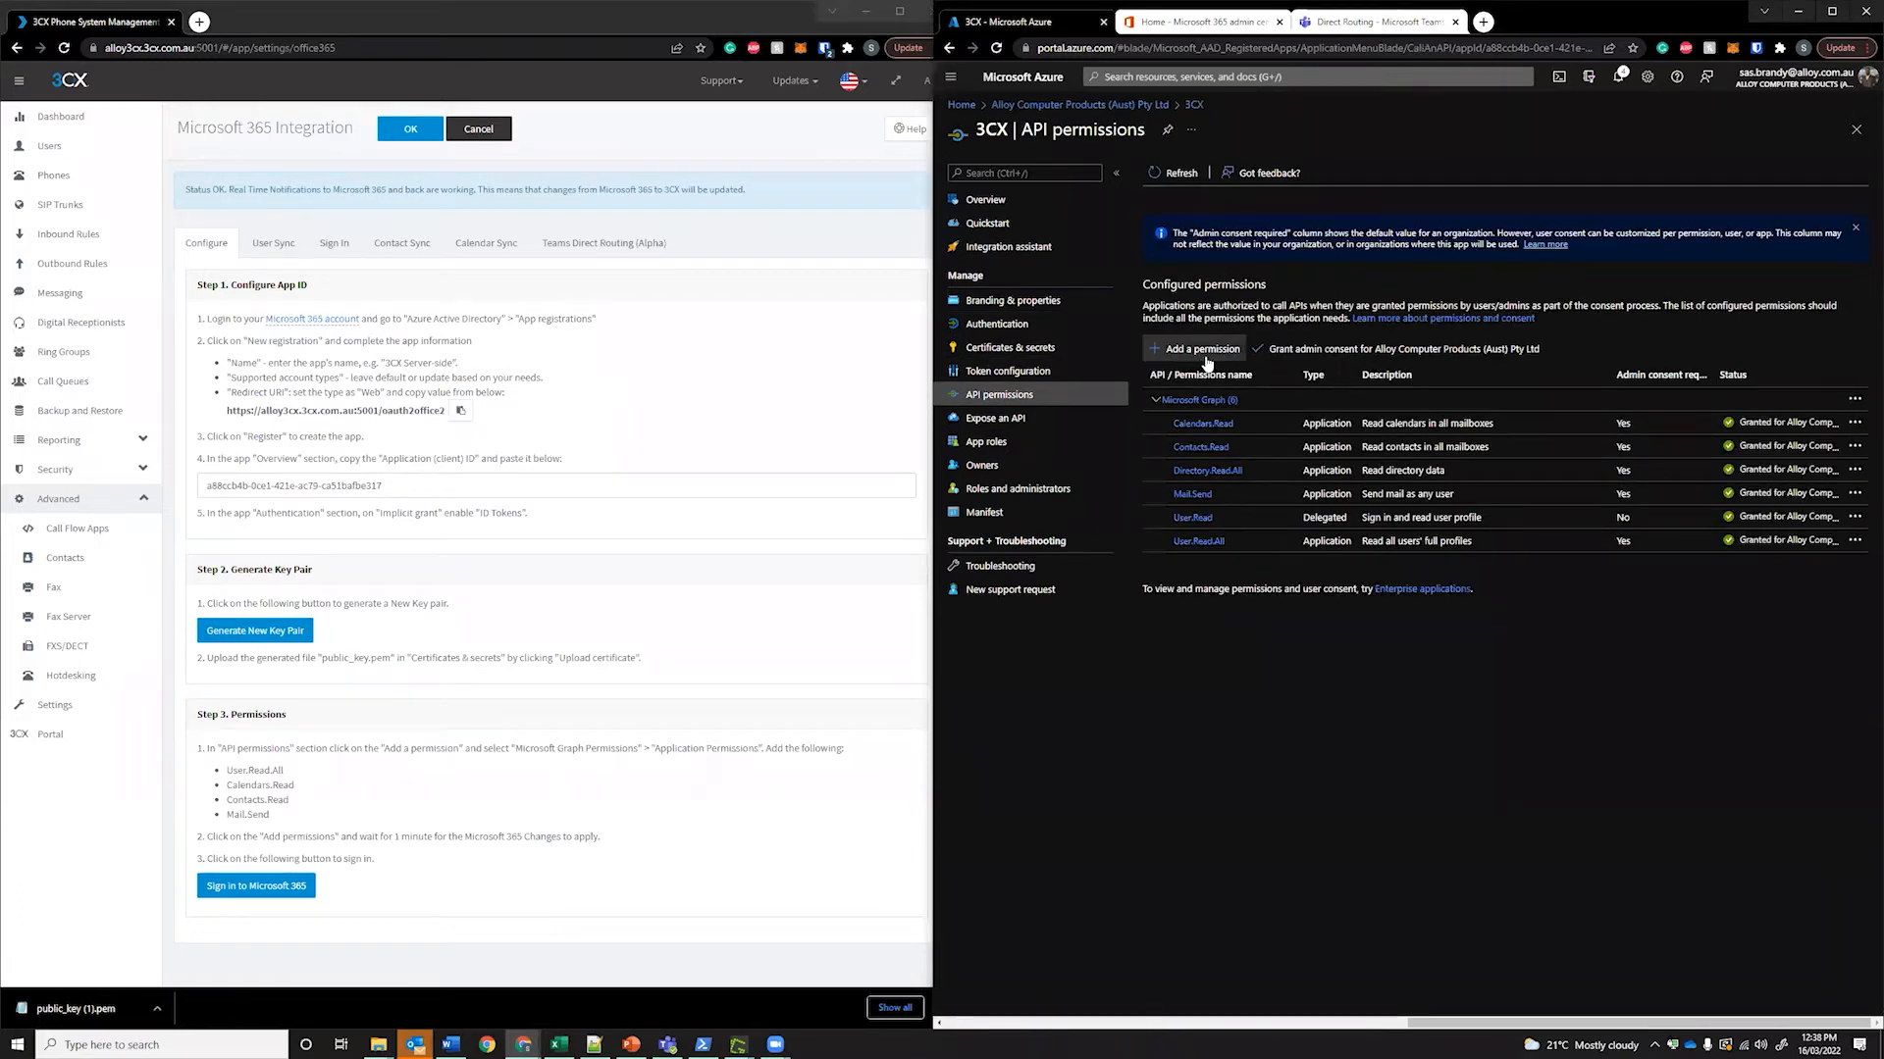
left_click_drag(1636, 625, 1180, 398)
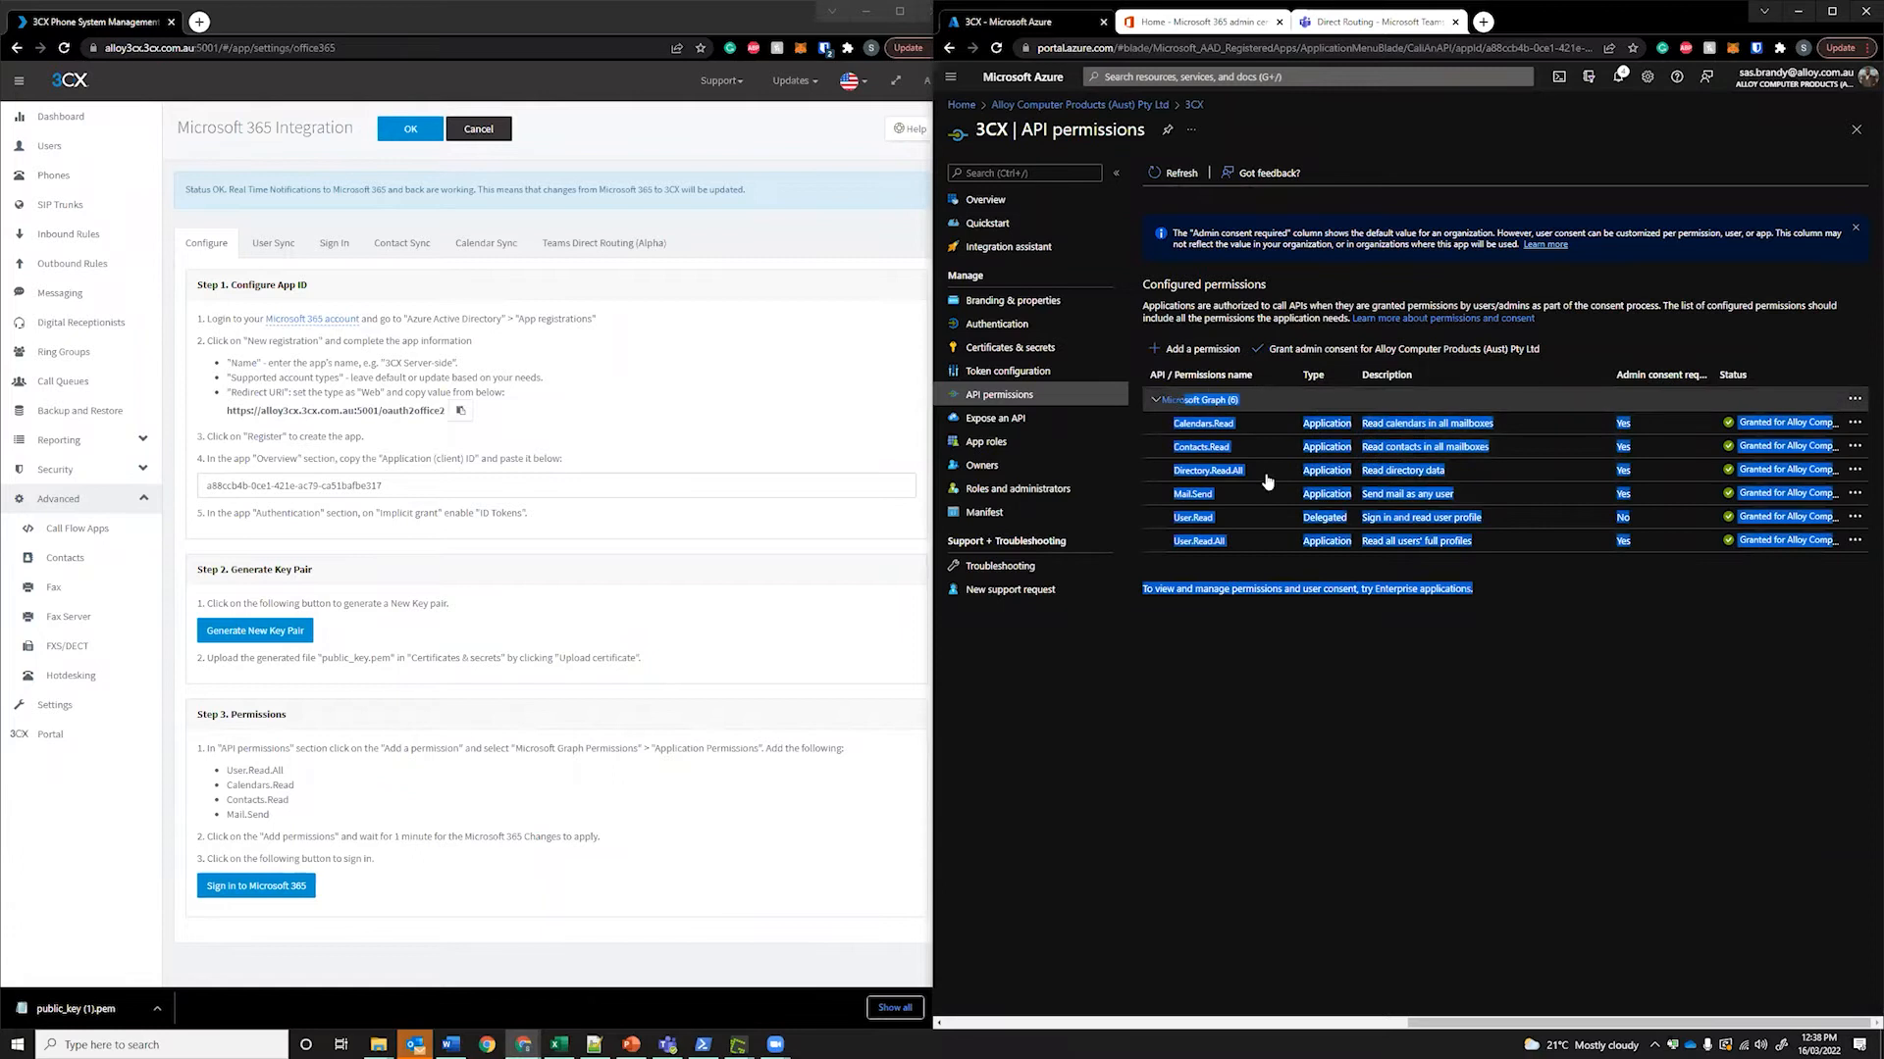
left_click(1560, 682)
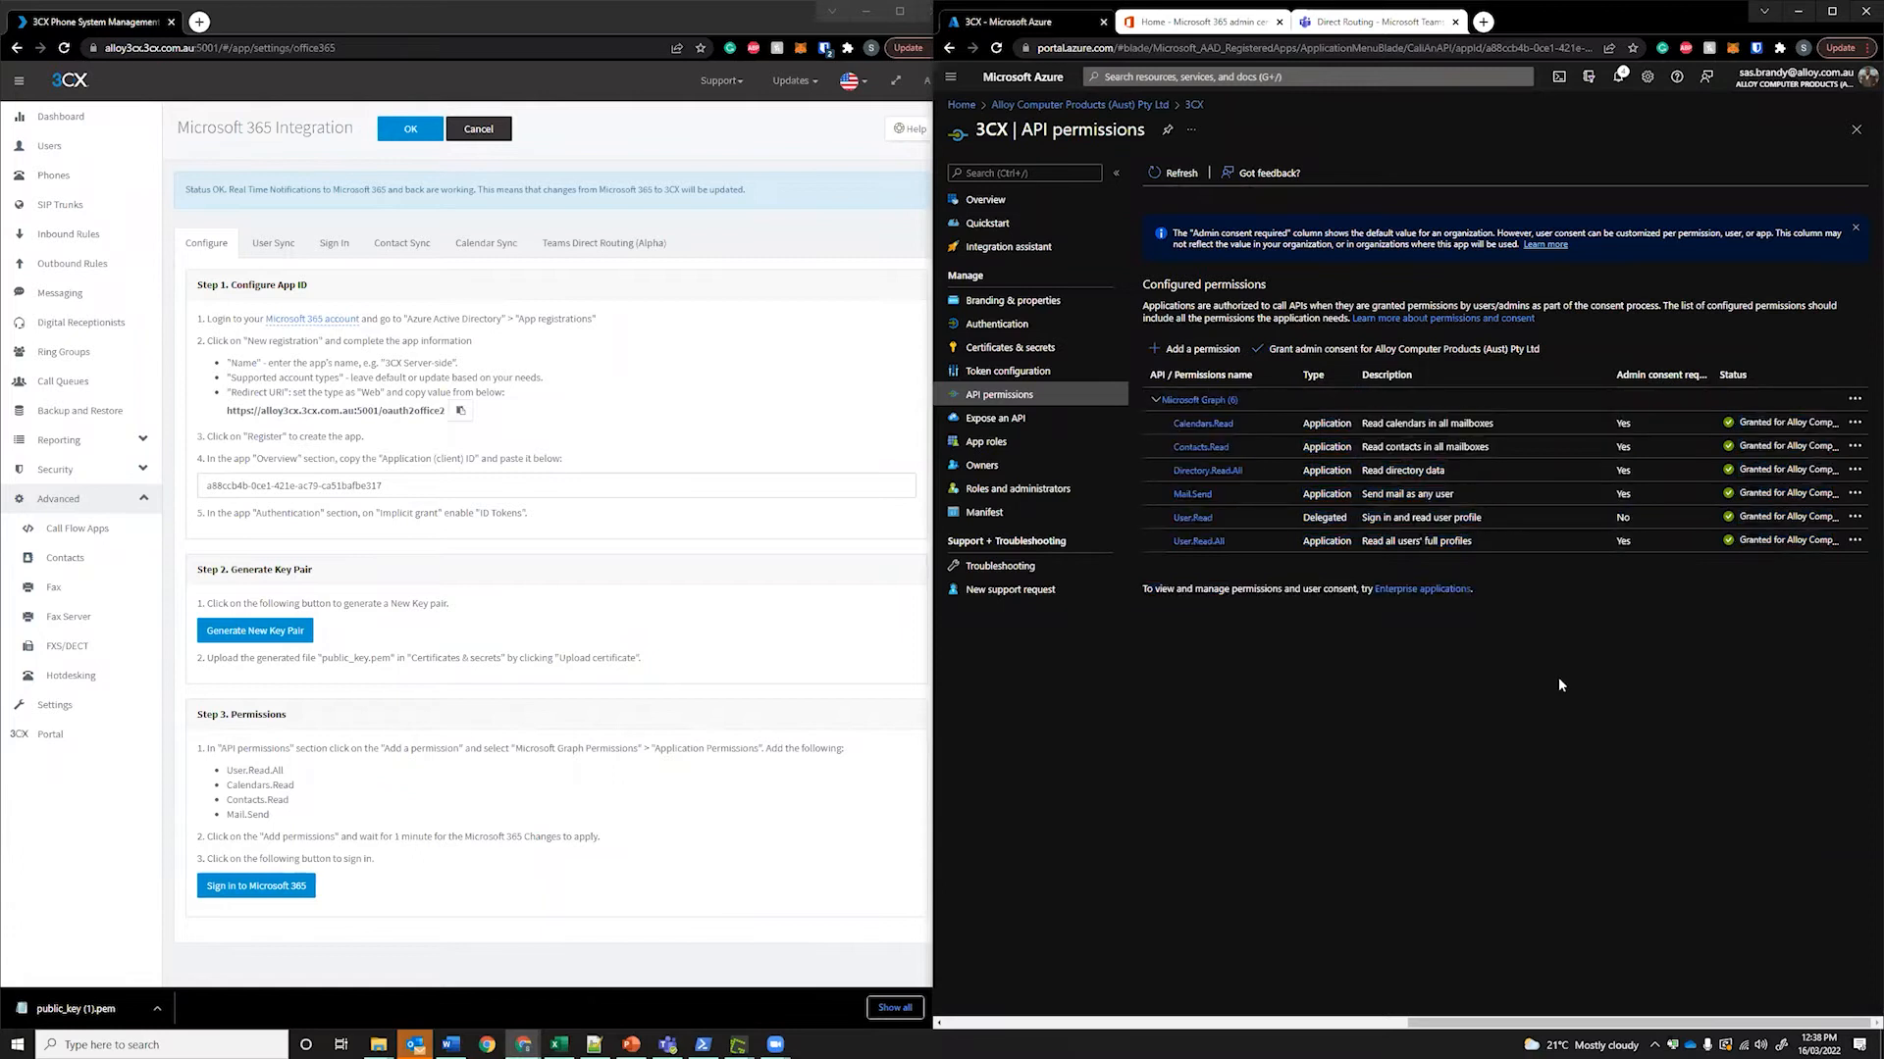
Filter Microsoft Graph application permissions for User.Read.All, confirm it is already checked, and close the panel
left_click(1193, 349)
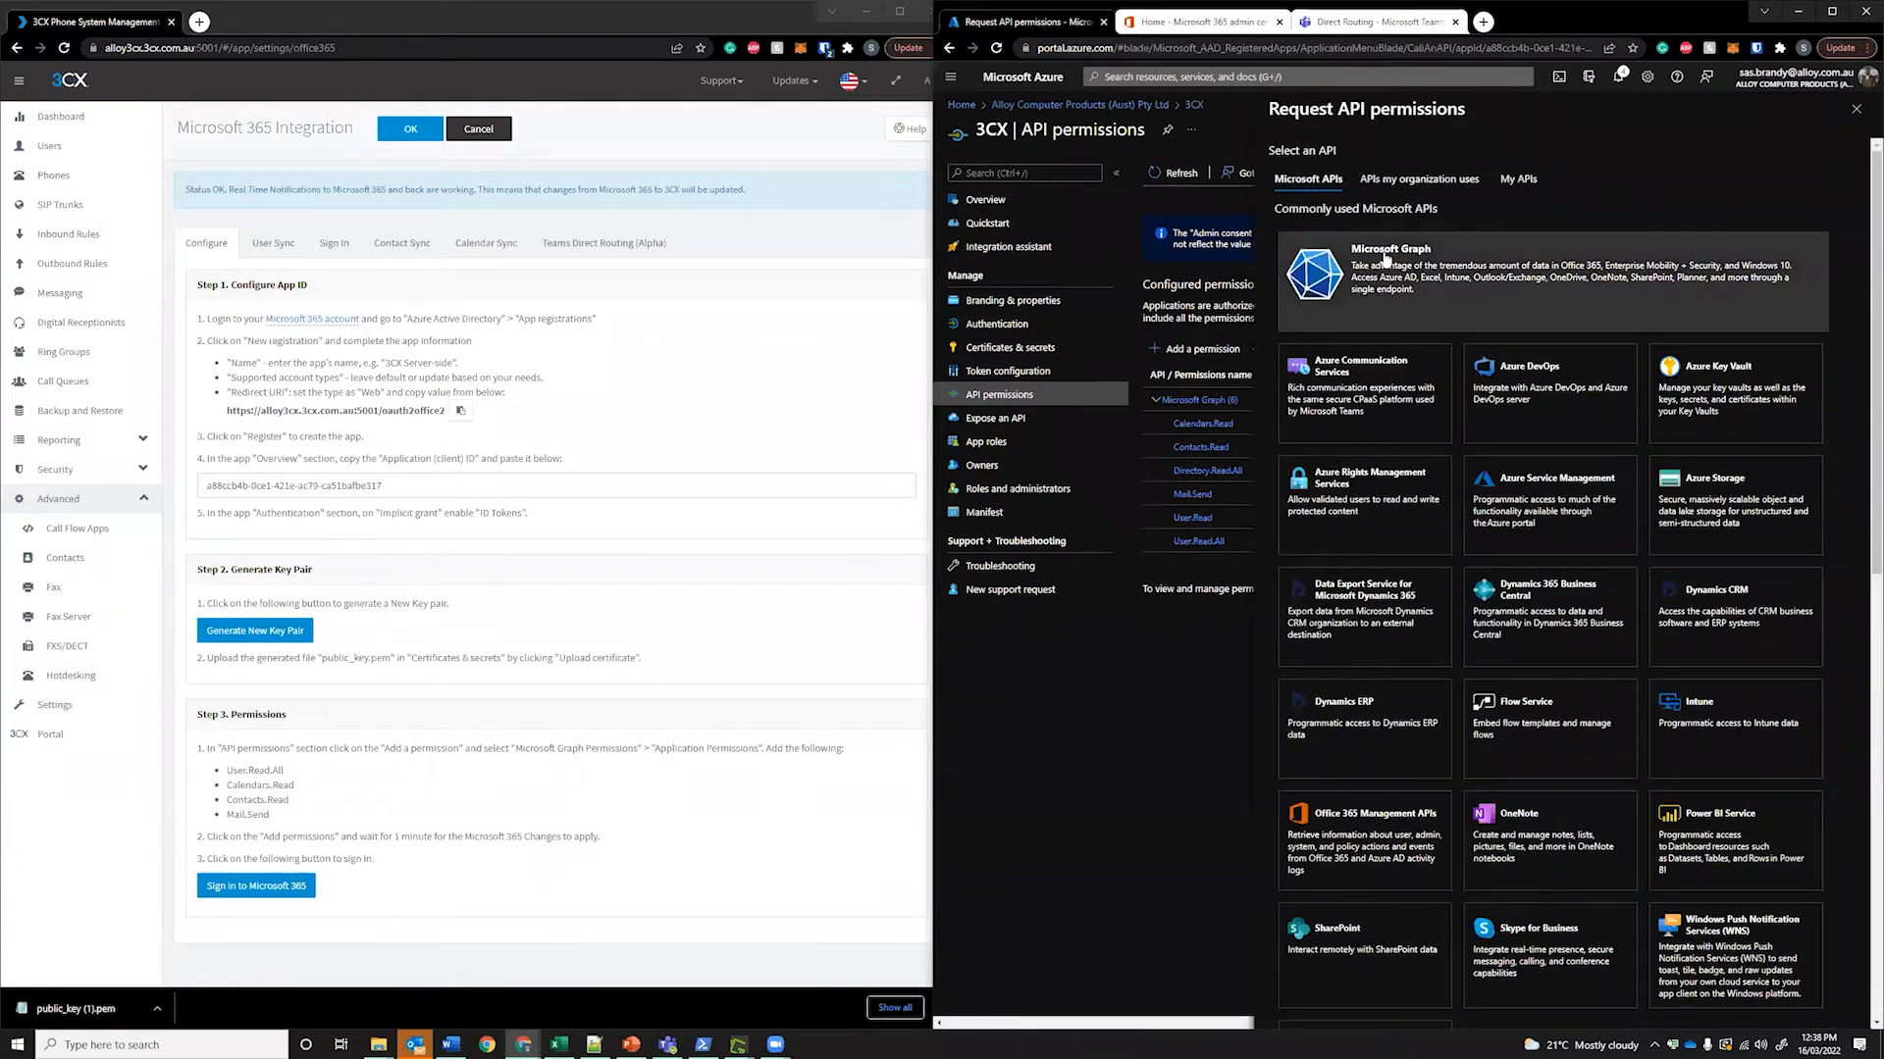
left_click(1359, 263)
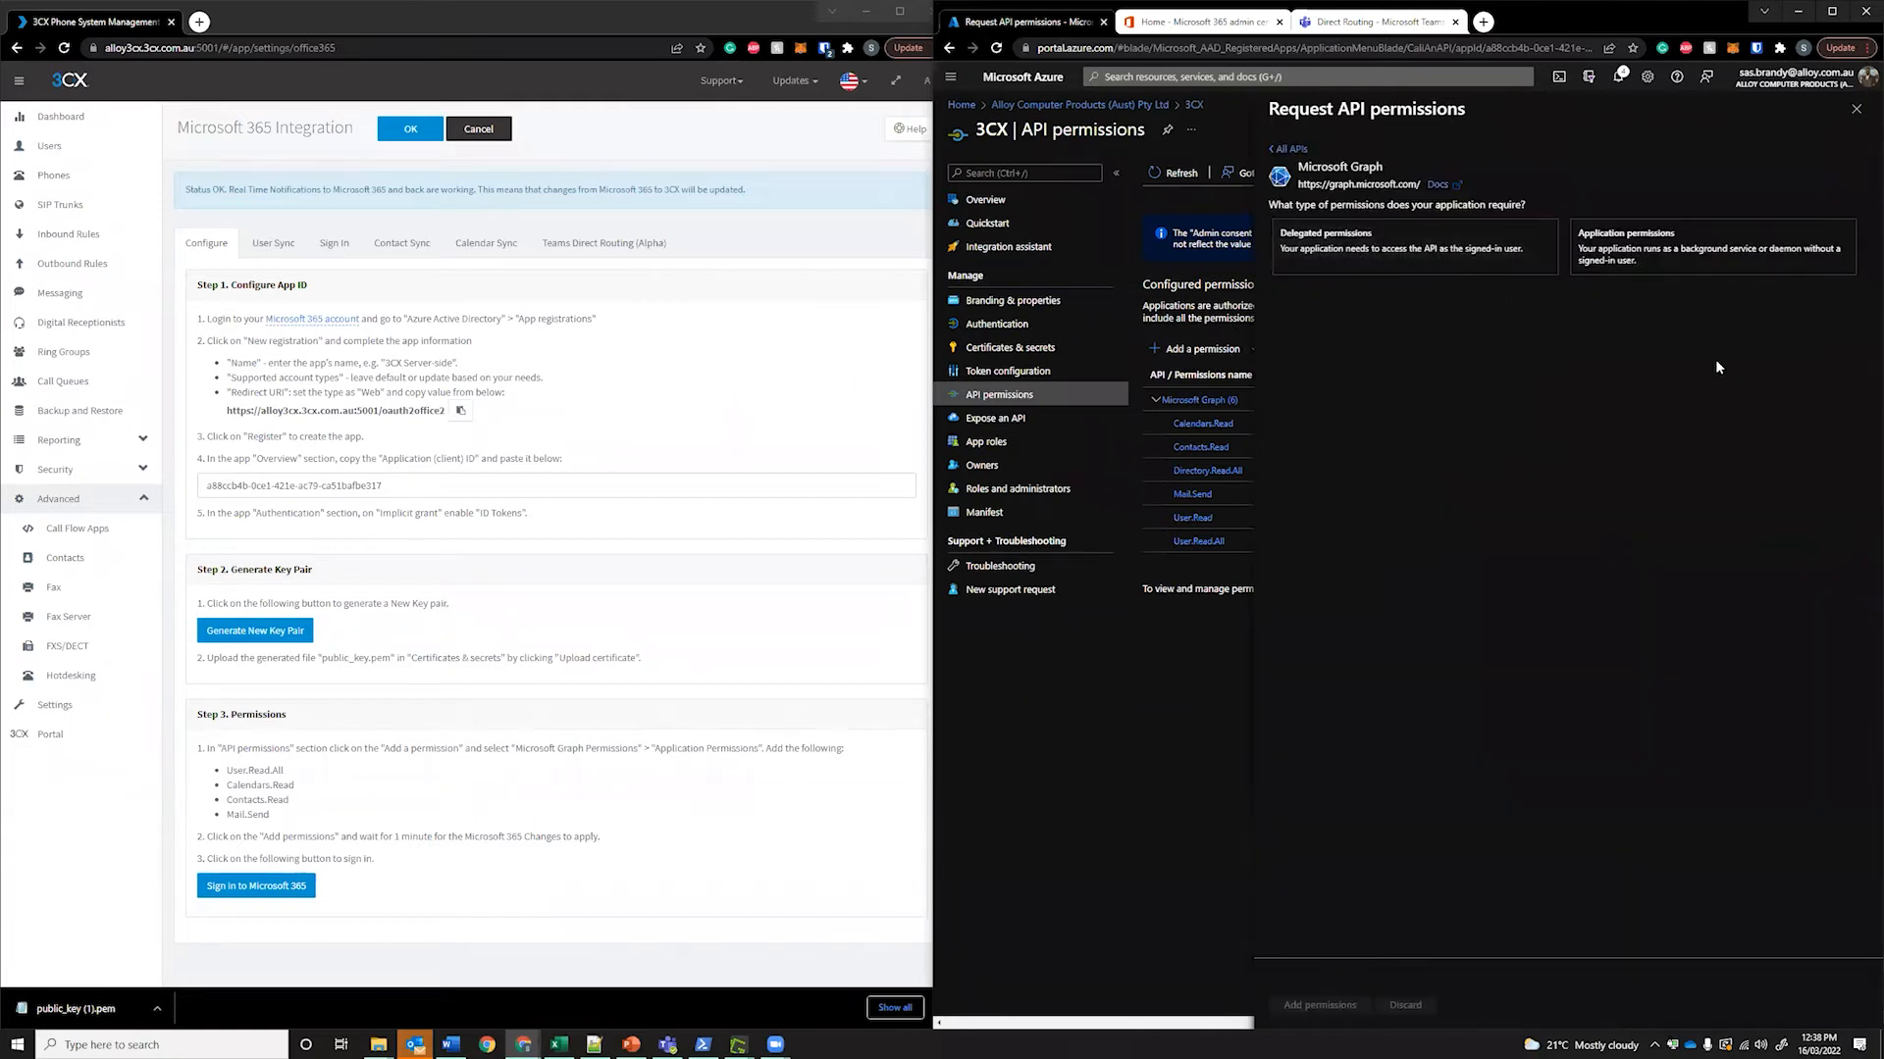
left_click(1626, 245)
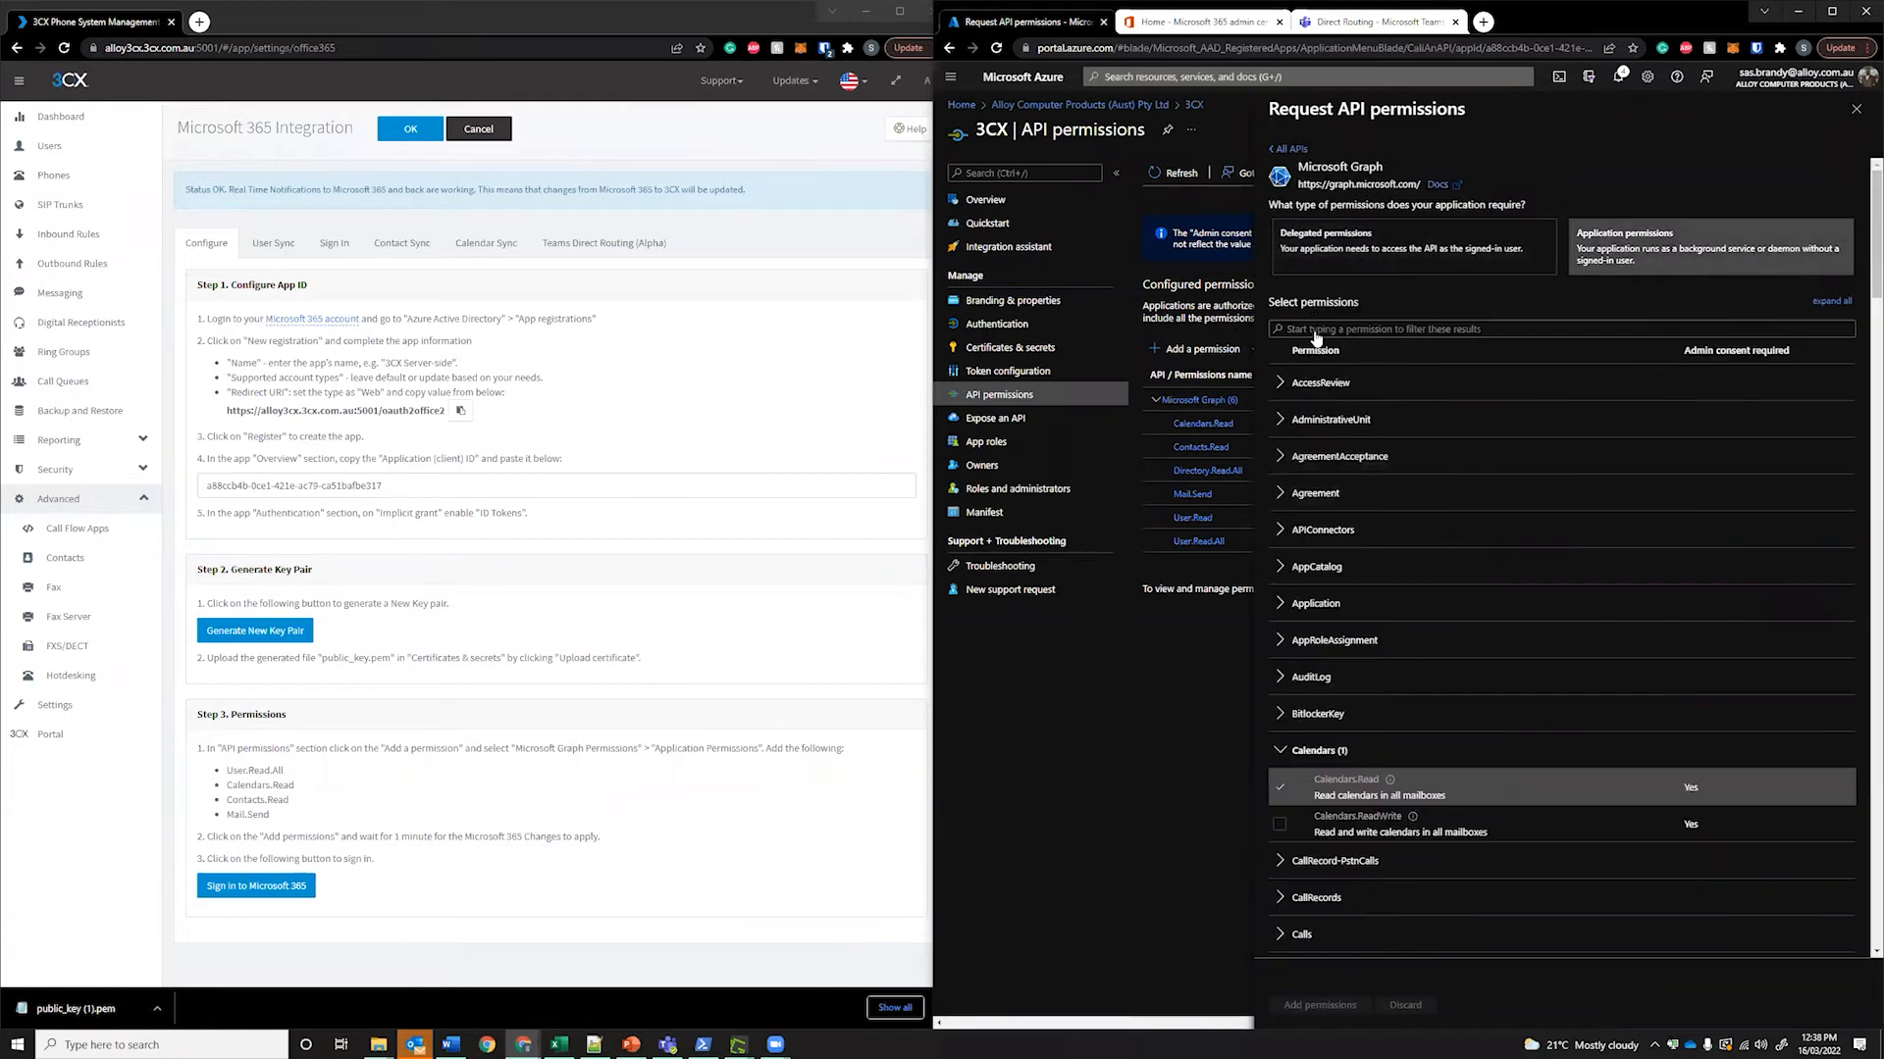
mouse_move(298, 784)
left_mouse_down()
mouse_move(228, 772)
mouse_move(284, 772)
left_mouse_up()
key("ctrl+c")
left_click(225, 774)
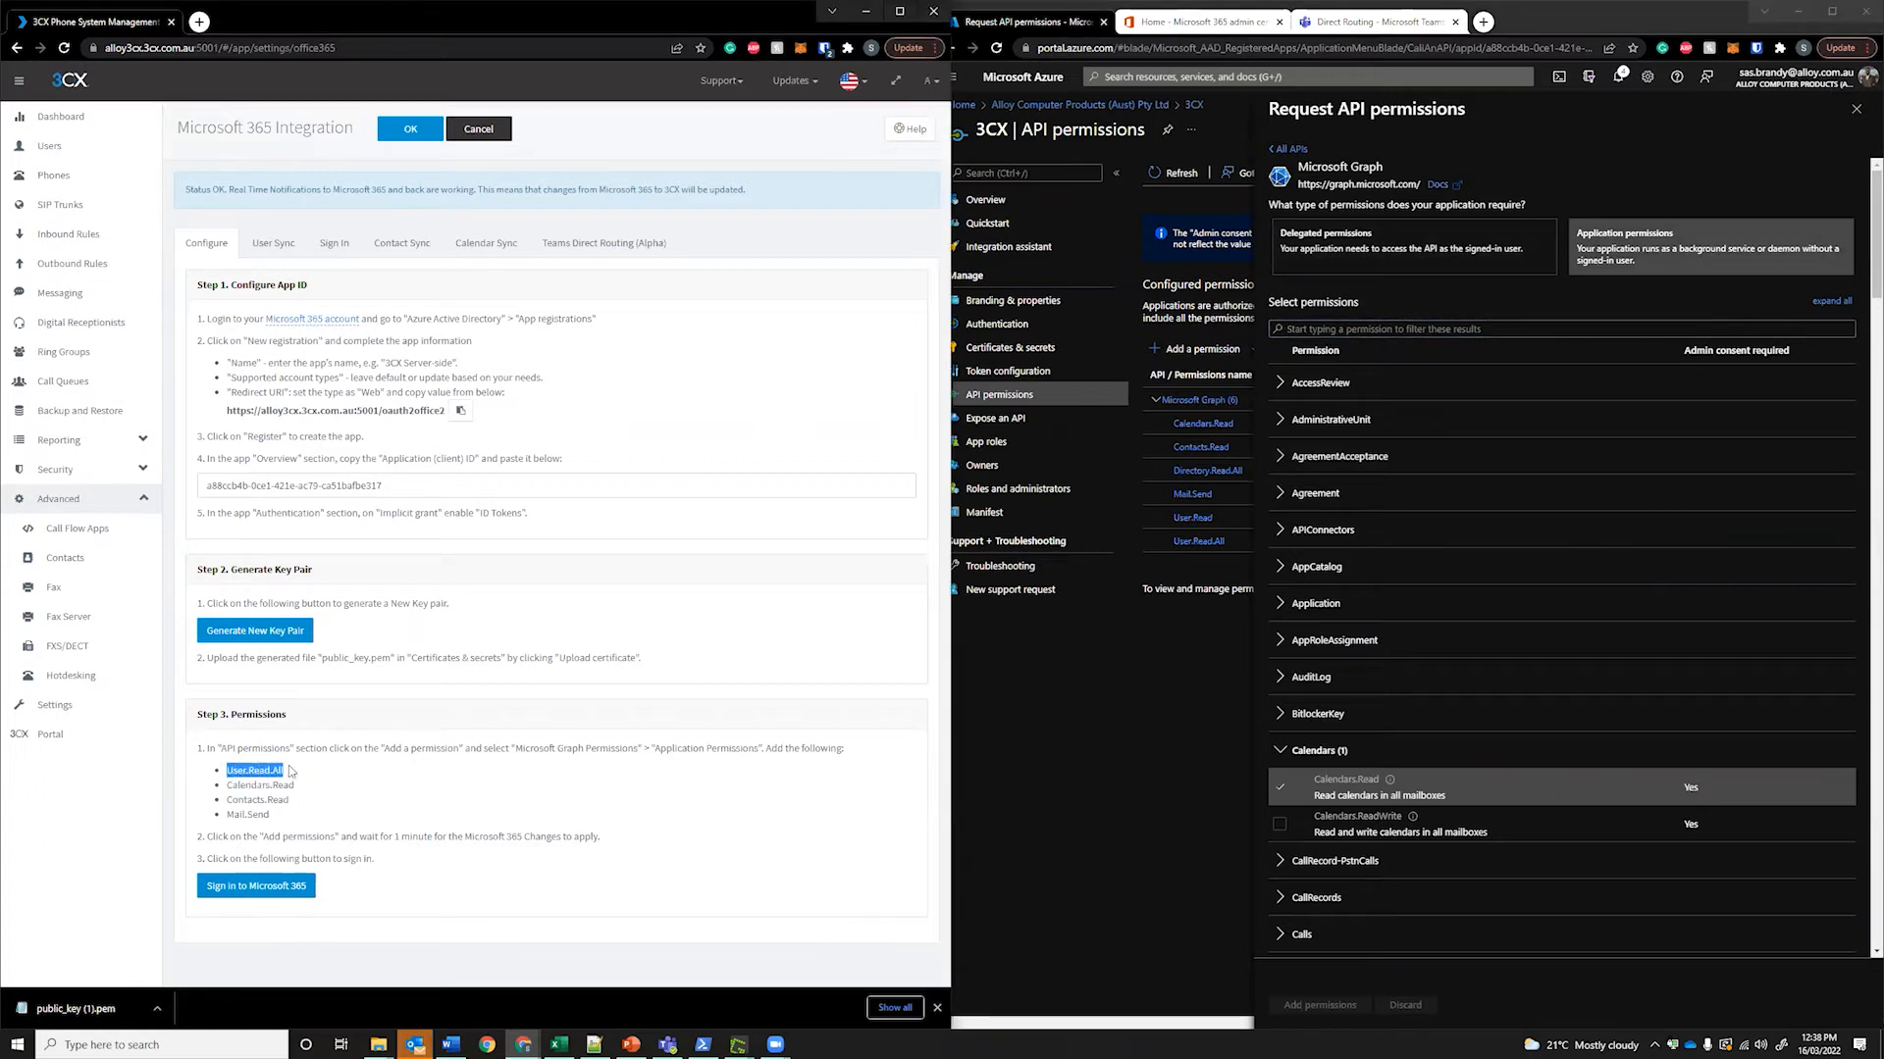
left_click(1471, 329)
key("ctrl+v")
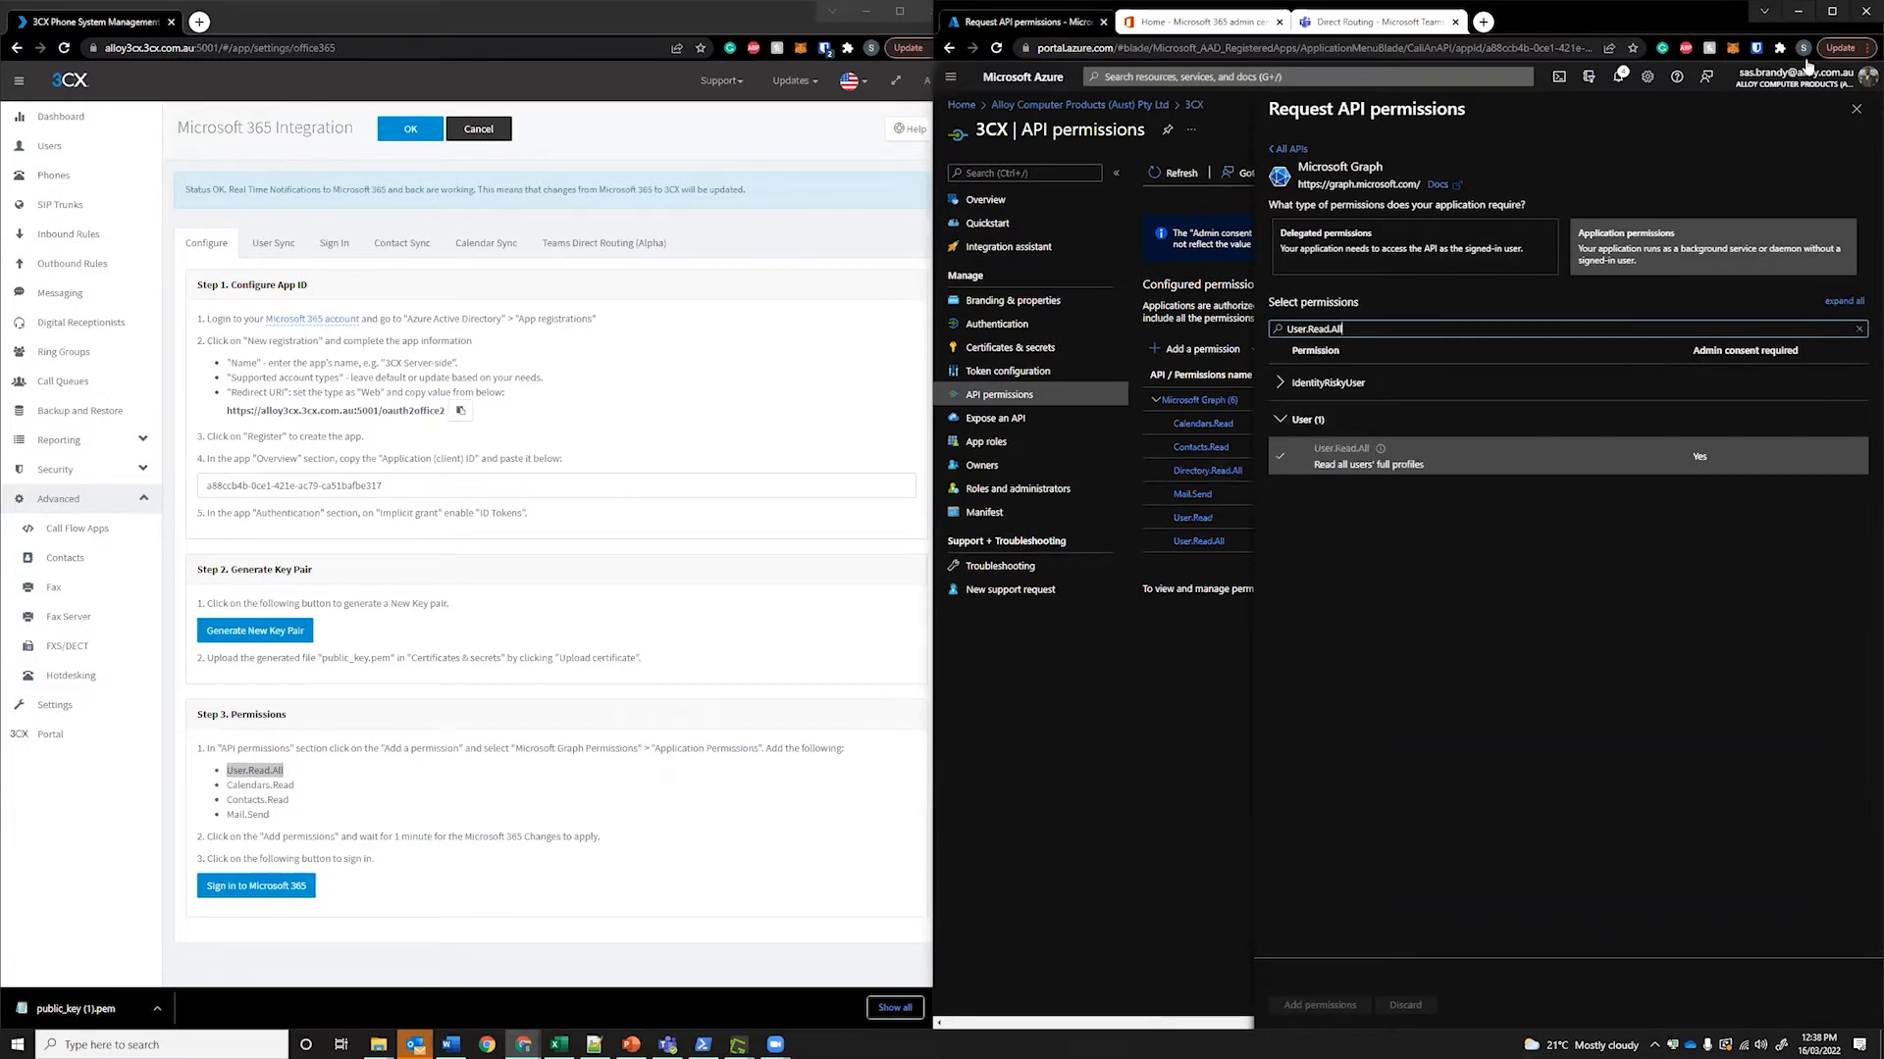
left_click(1855, 109)
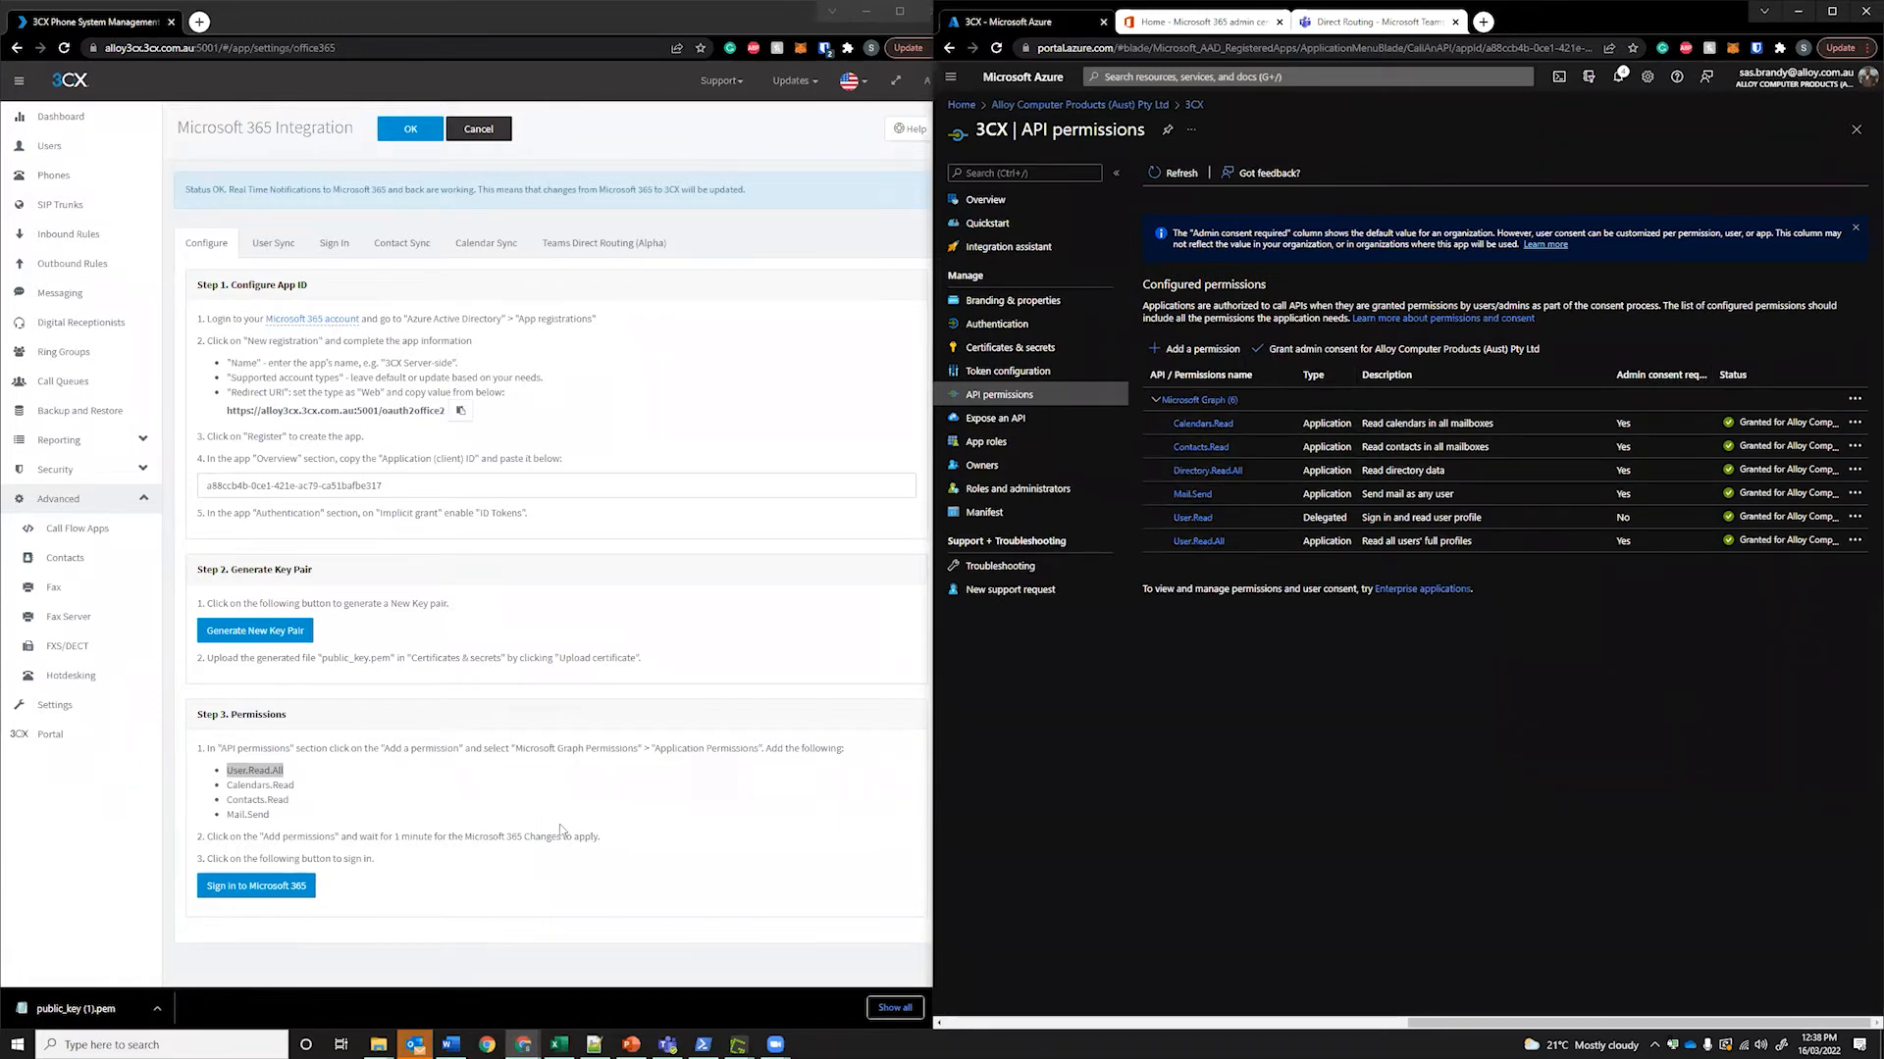
left_click(579, 785)
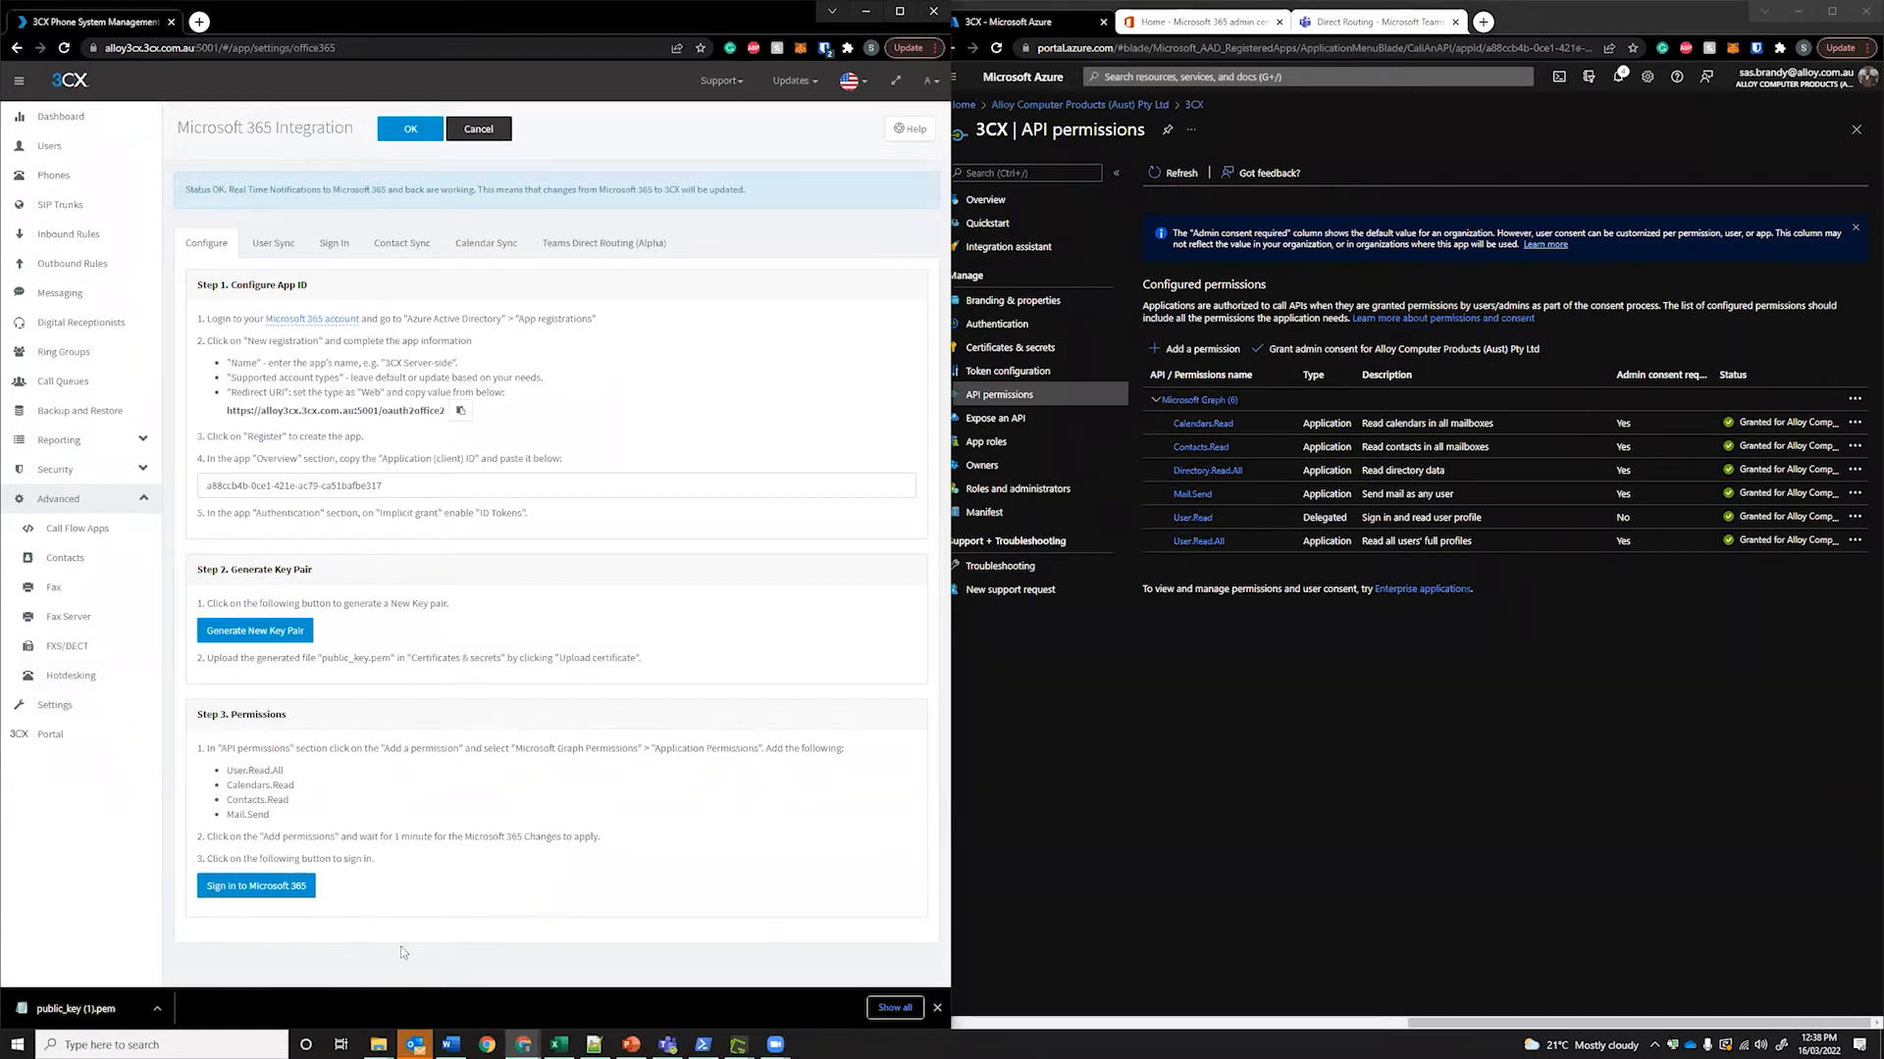
Sign 3CX into Microsoft 365 with the admin account, accept the permissions, and view User Sync
left_click(253, 887)
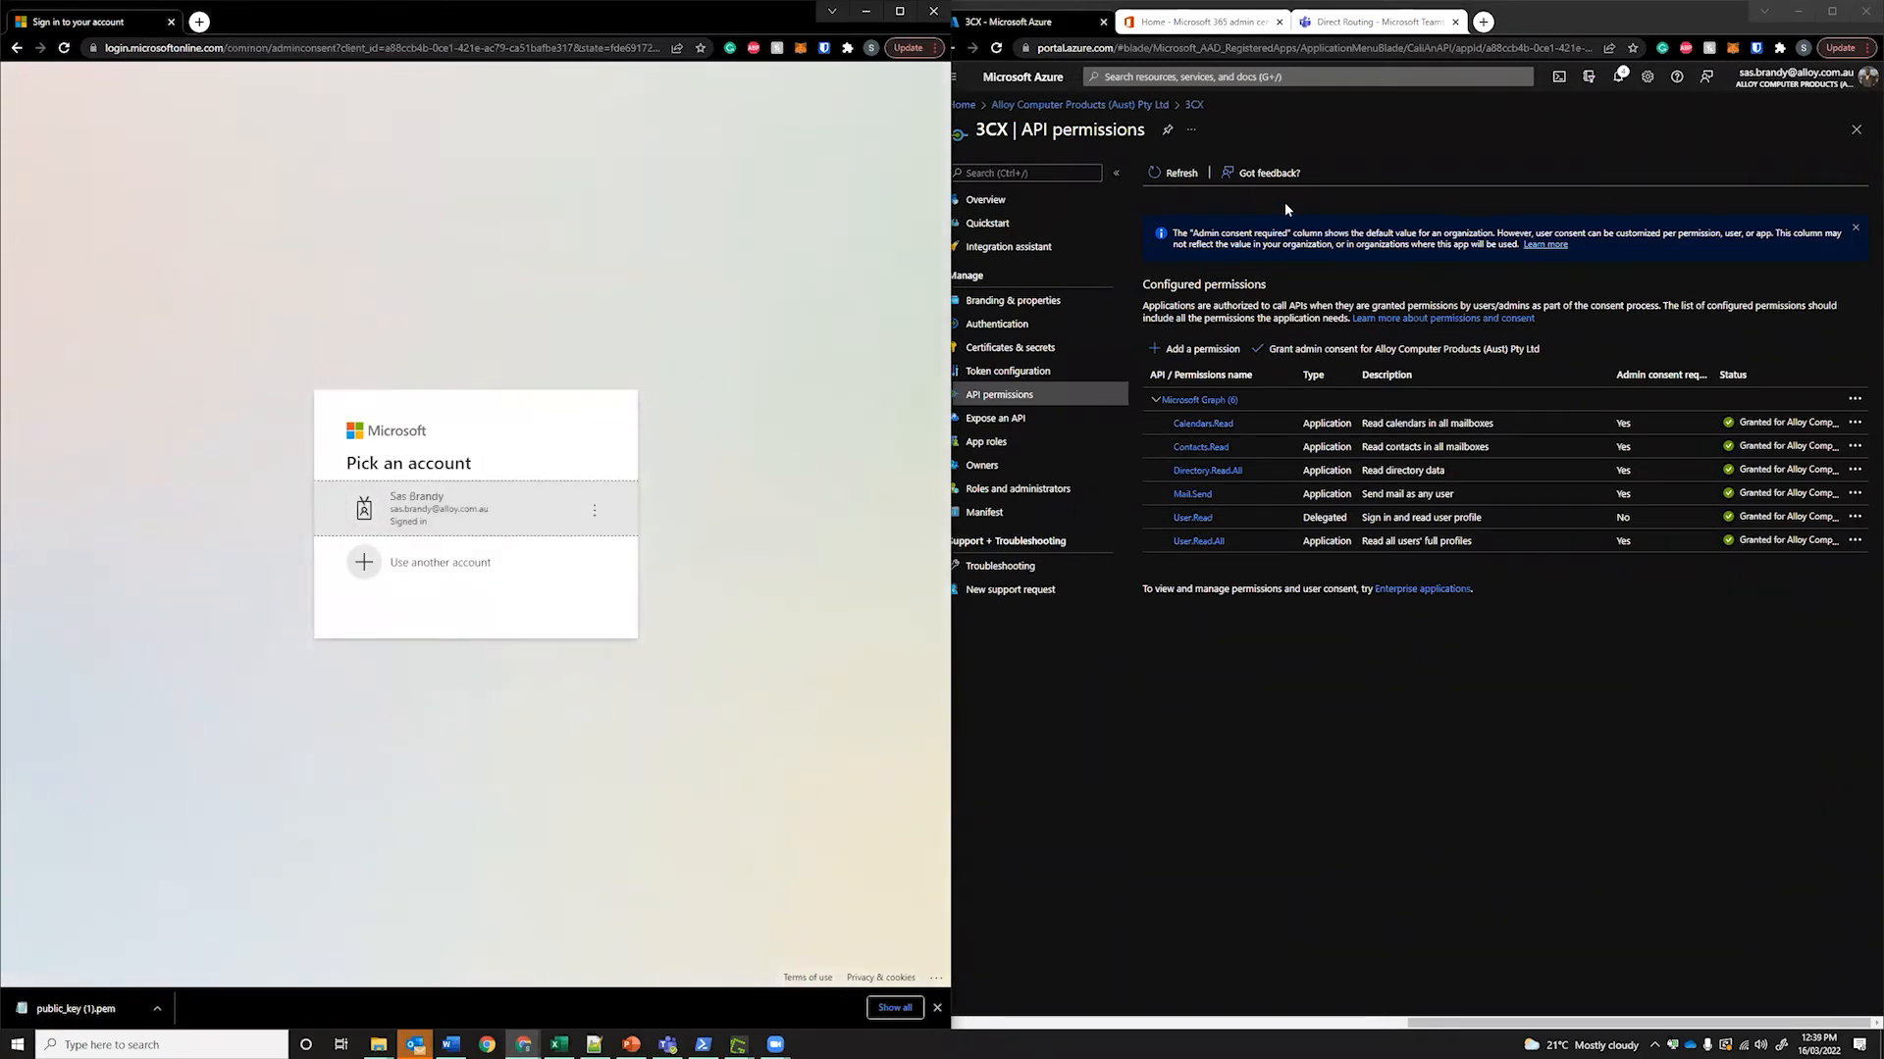
left_click(549, 490)
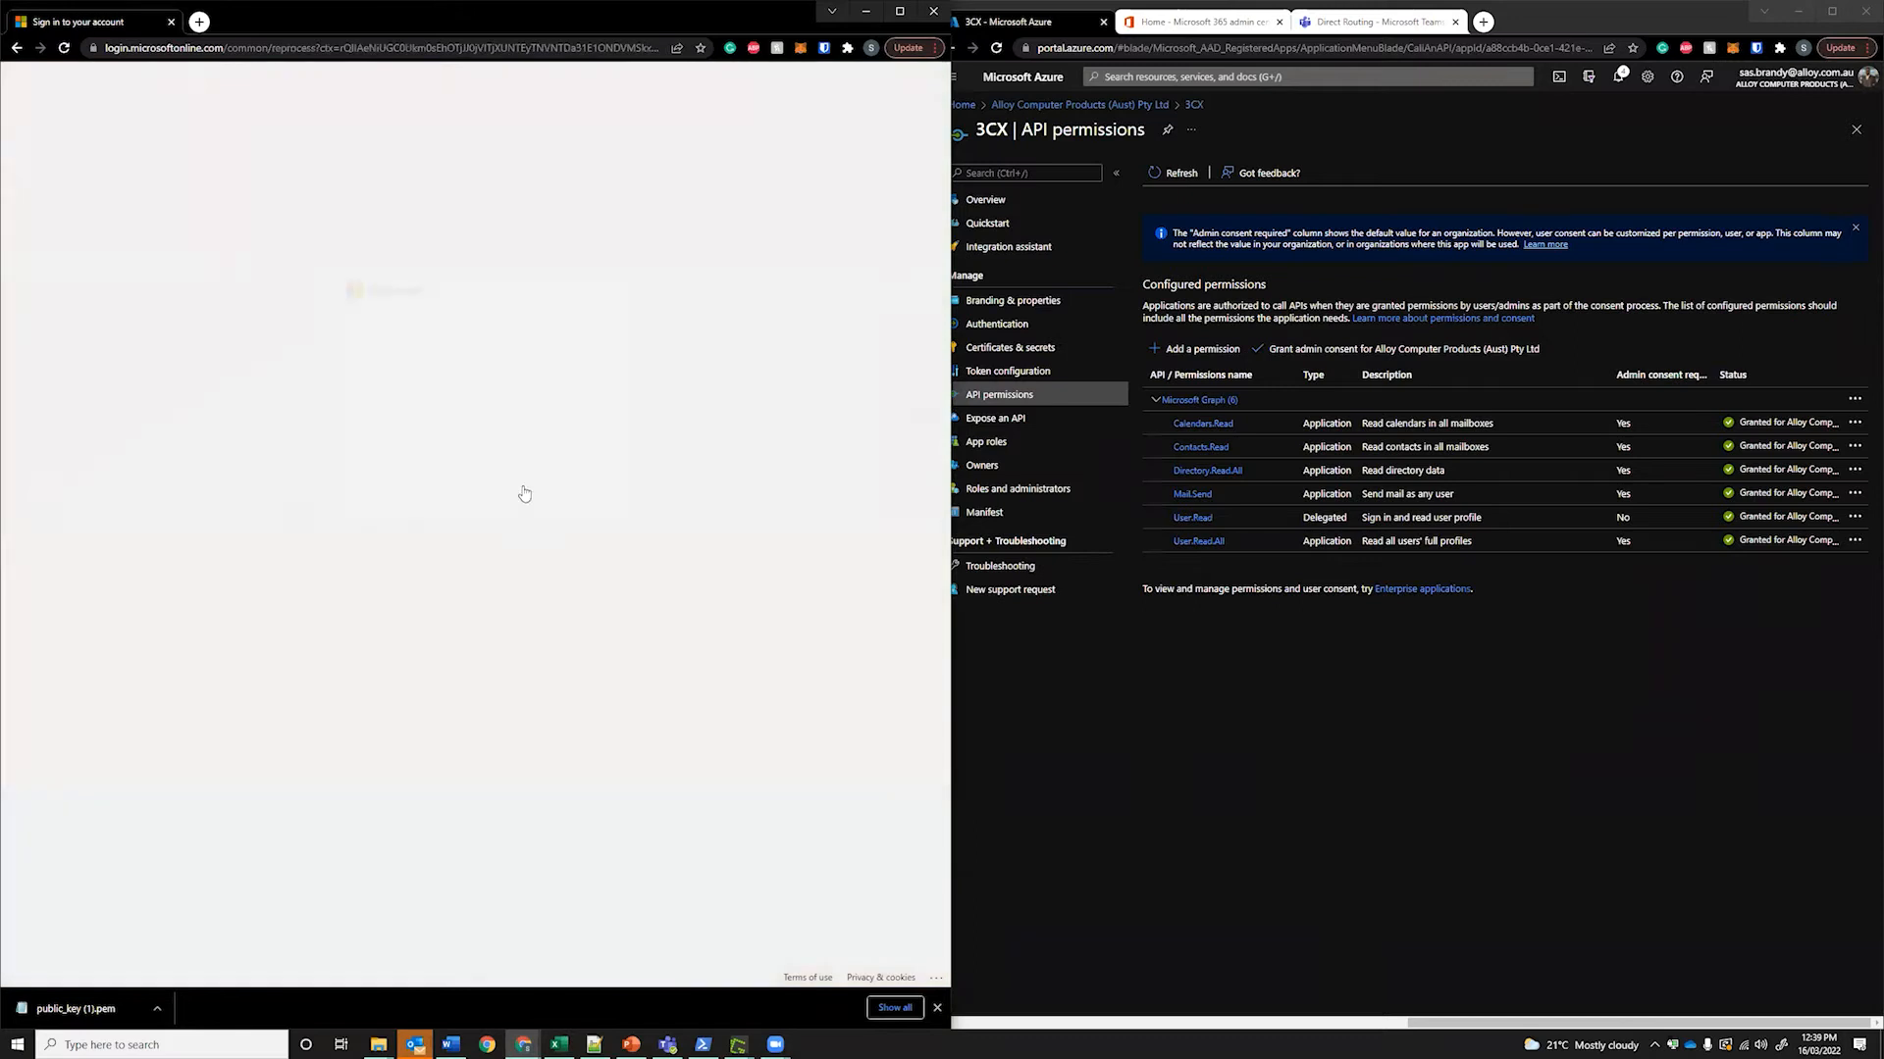
left_click(457, 736)
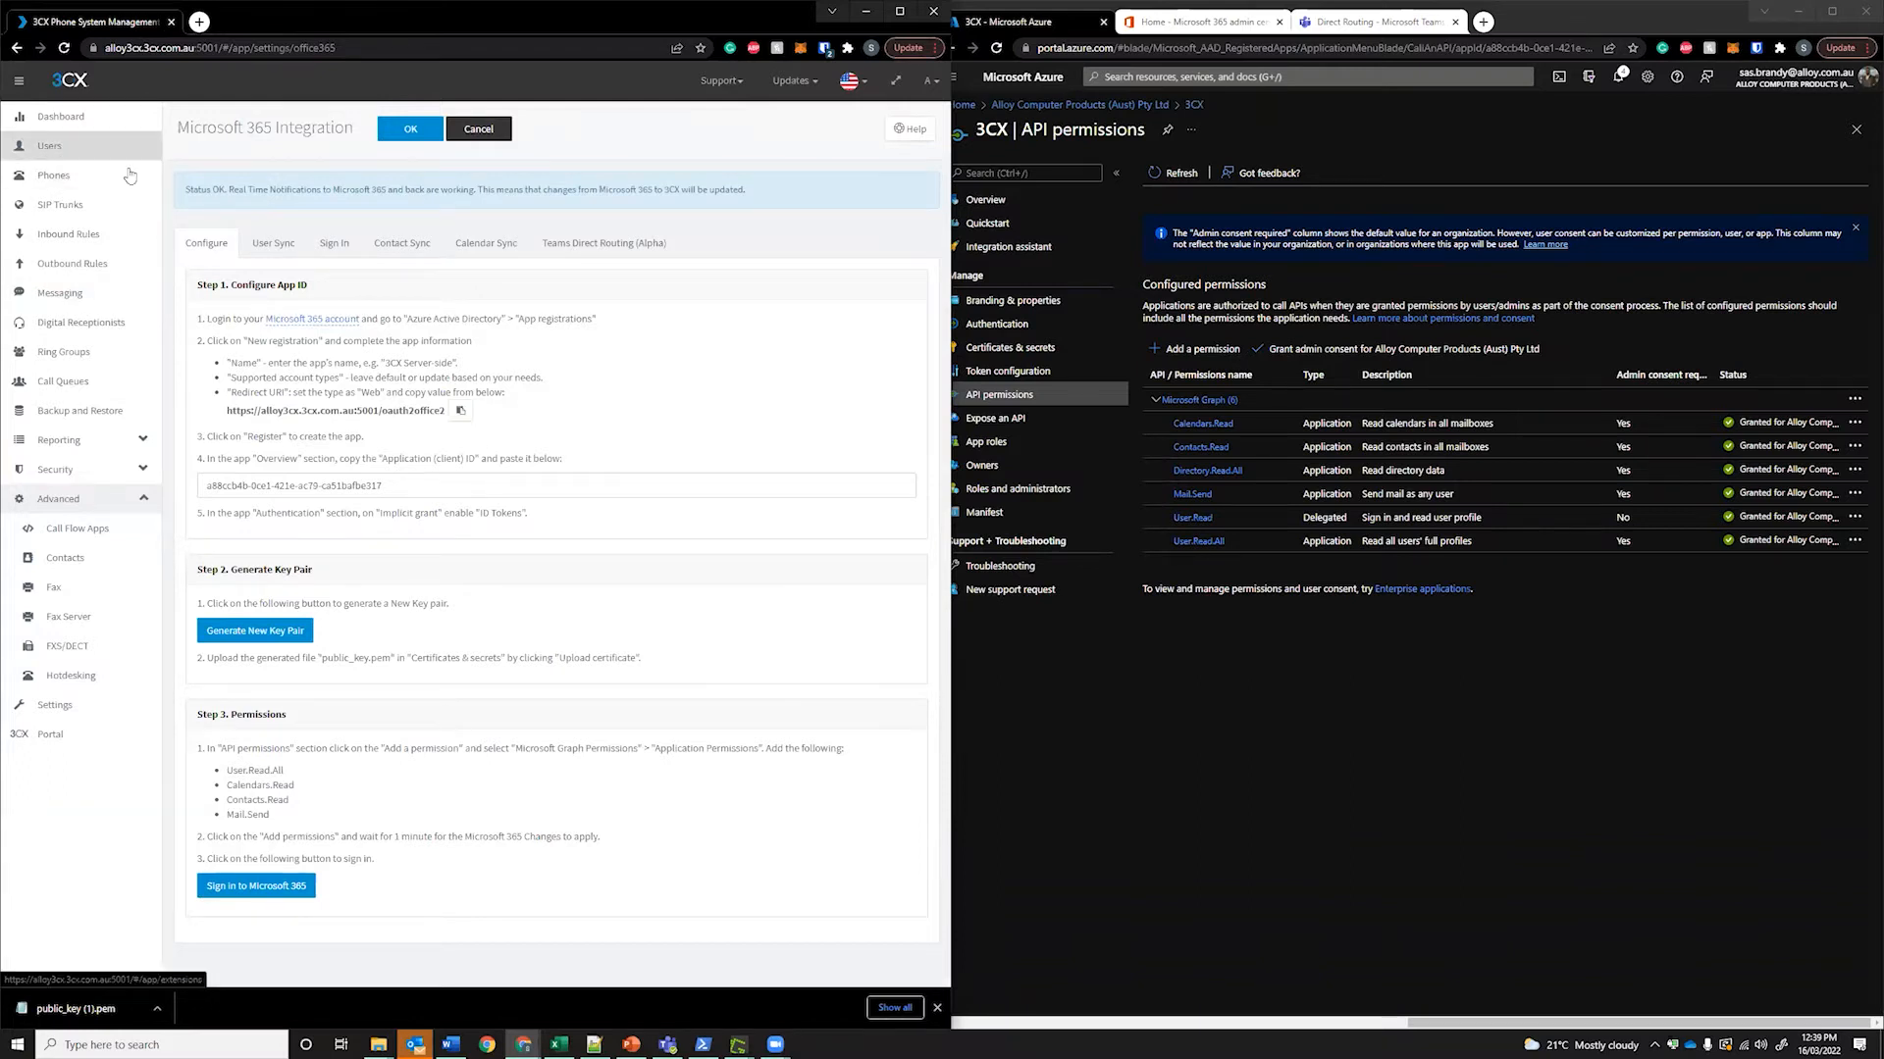
left_click(277, 242)
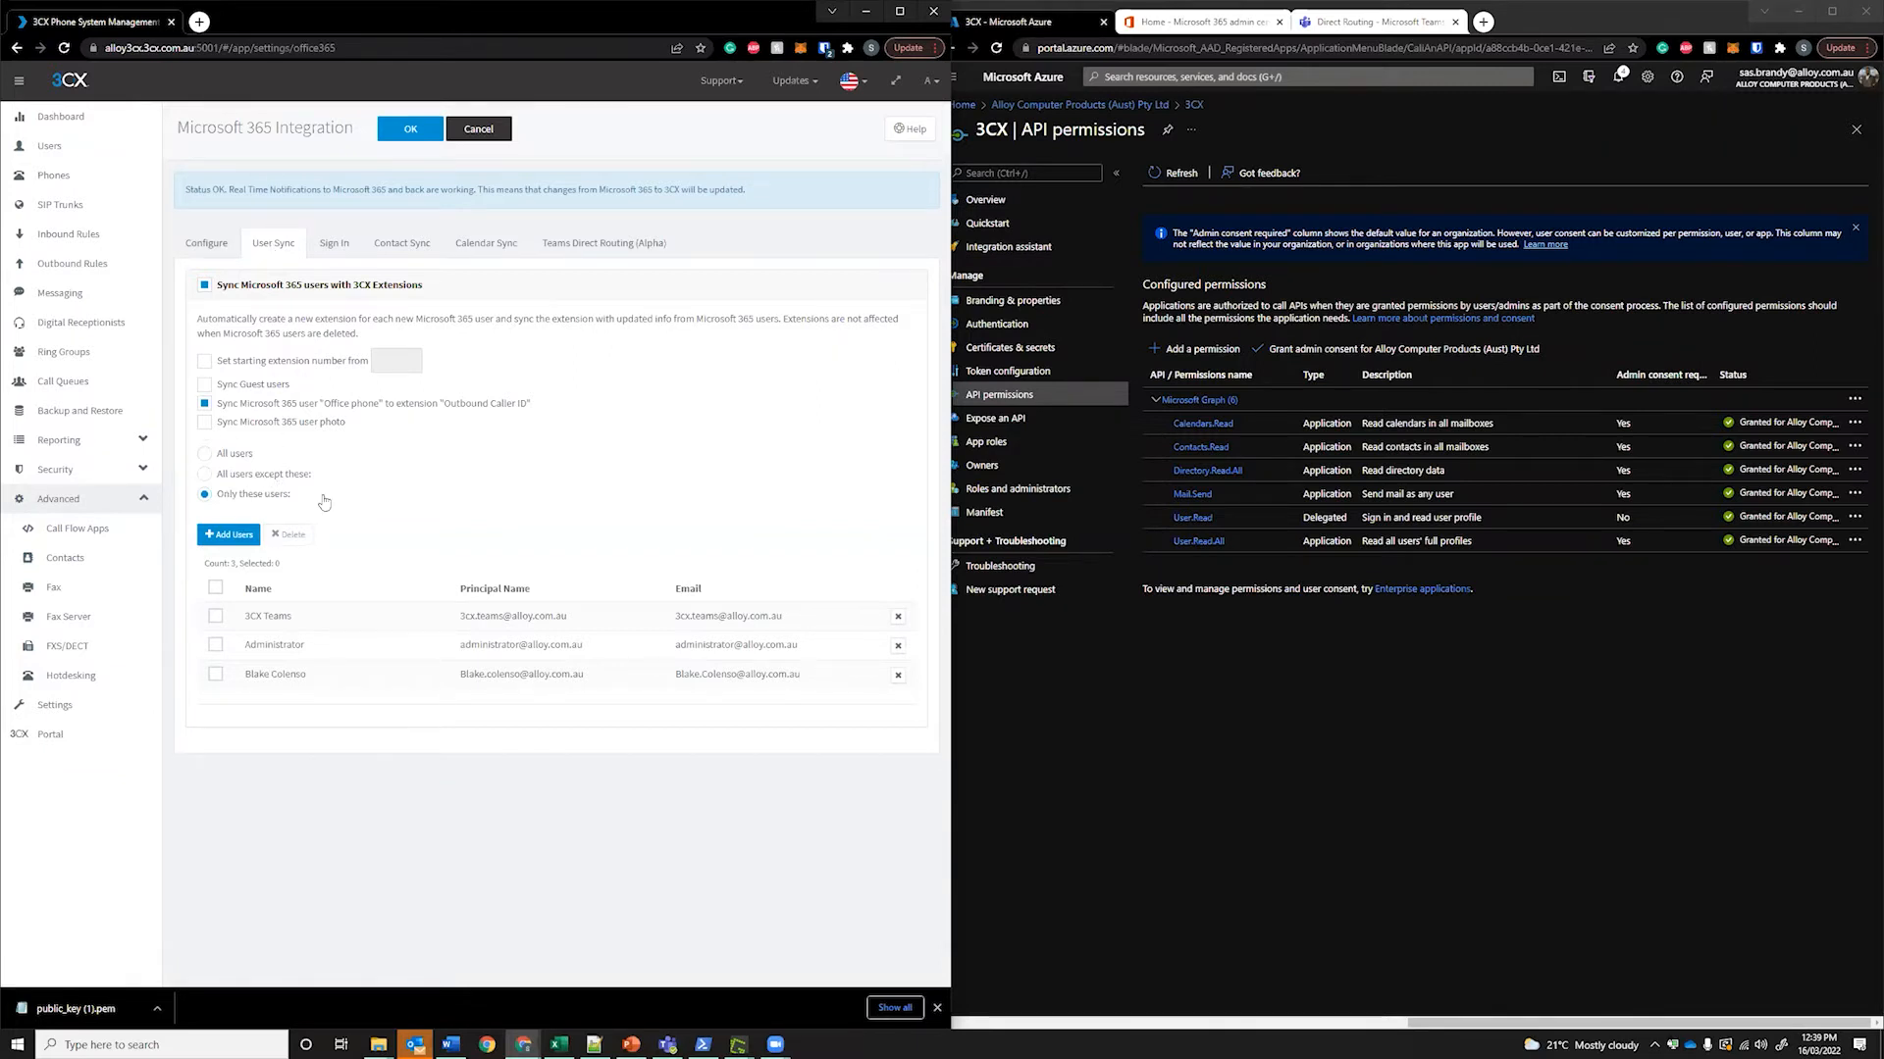
Keep the three synced users unchanged, save the Microsoft 365 integration, and open the Users list
left_click(235, 535)
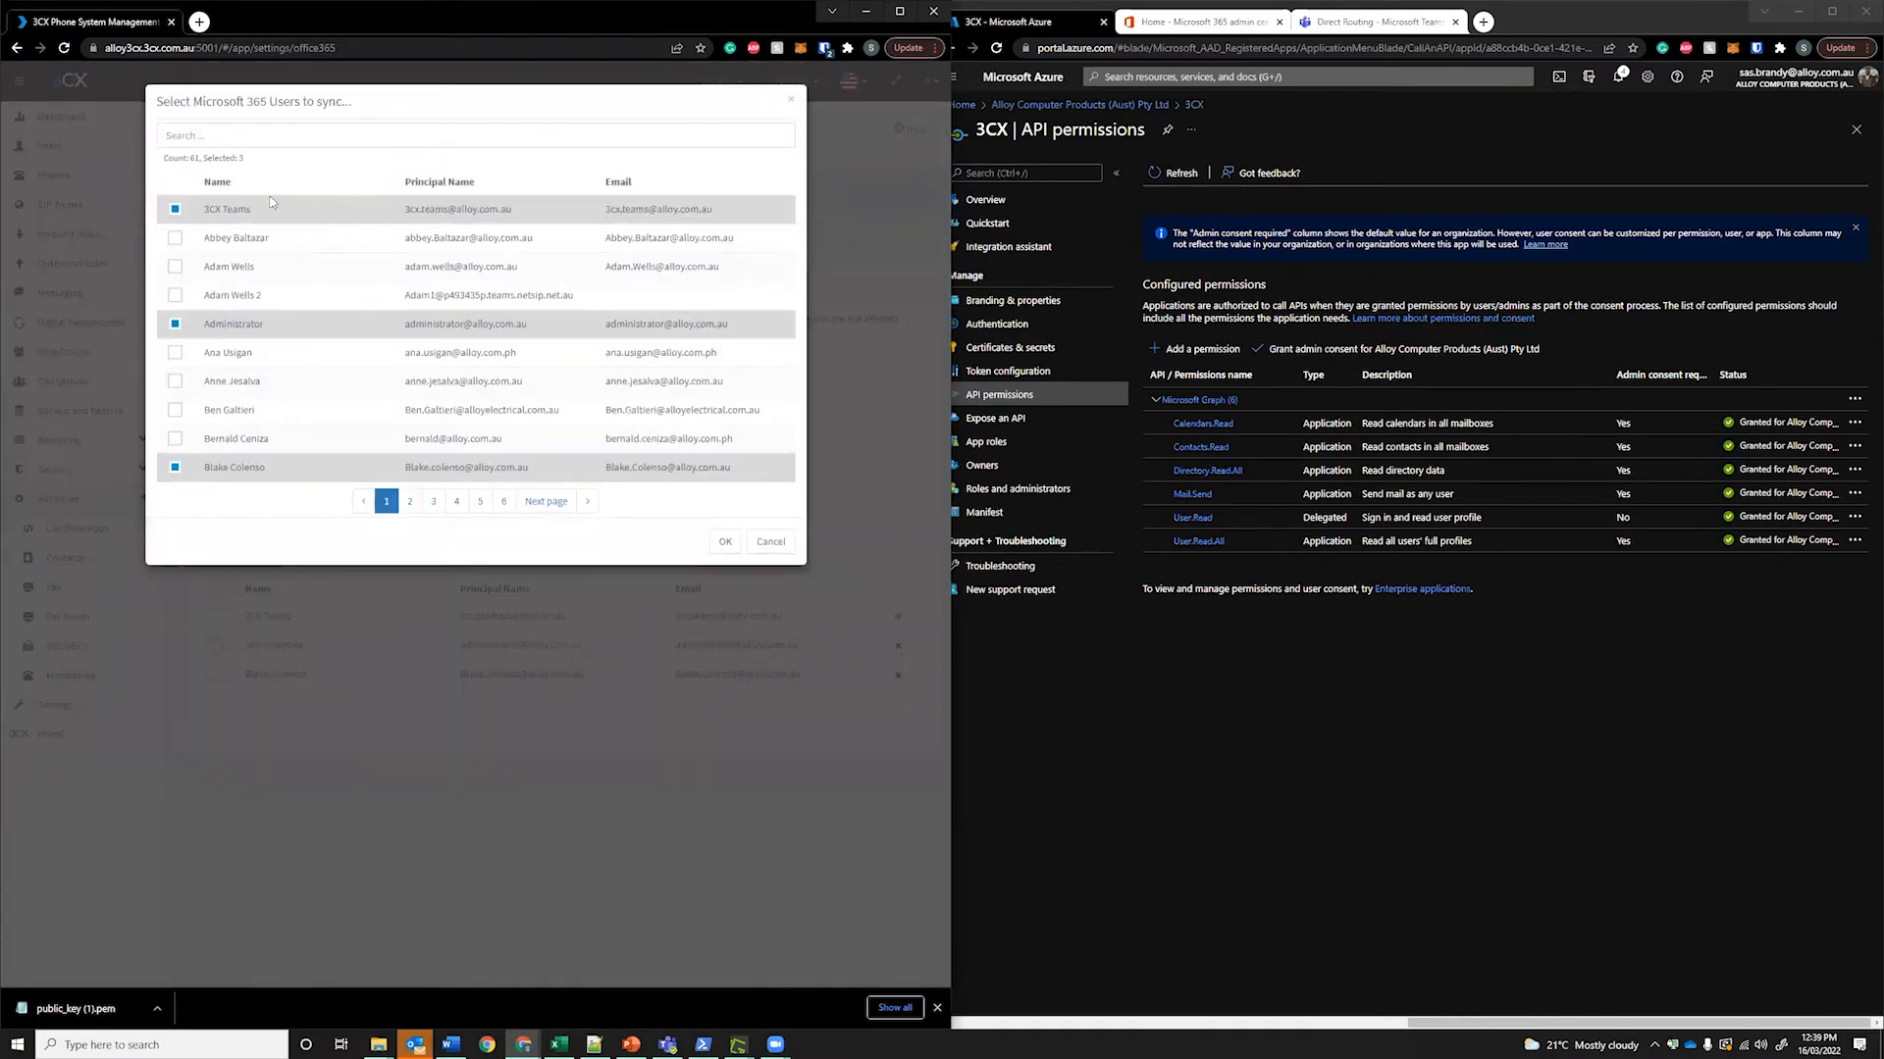
left_click(770, 542)
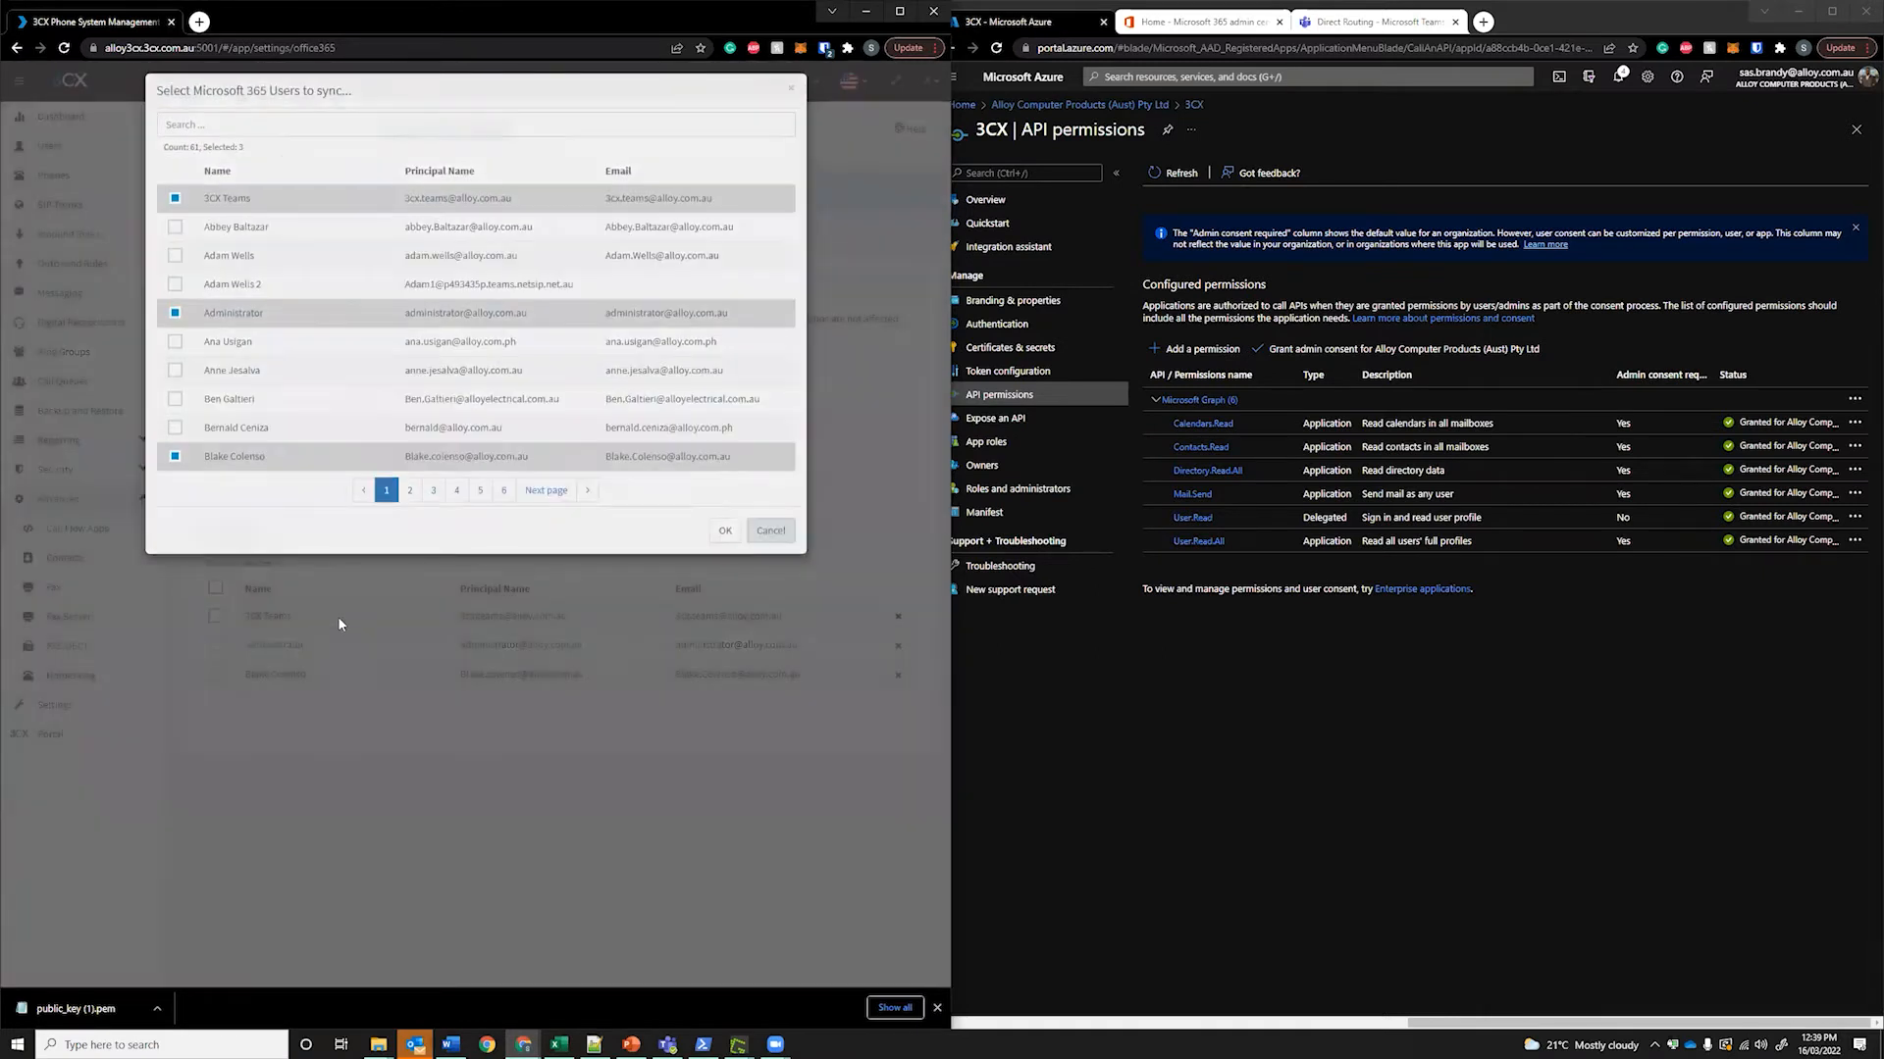
left_click(408, 133)
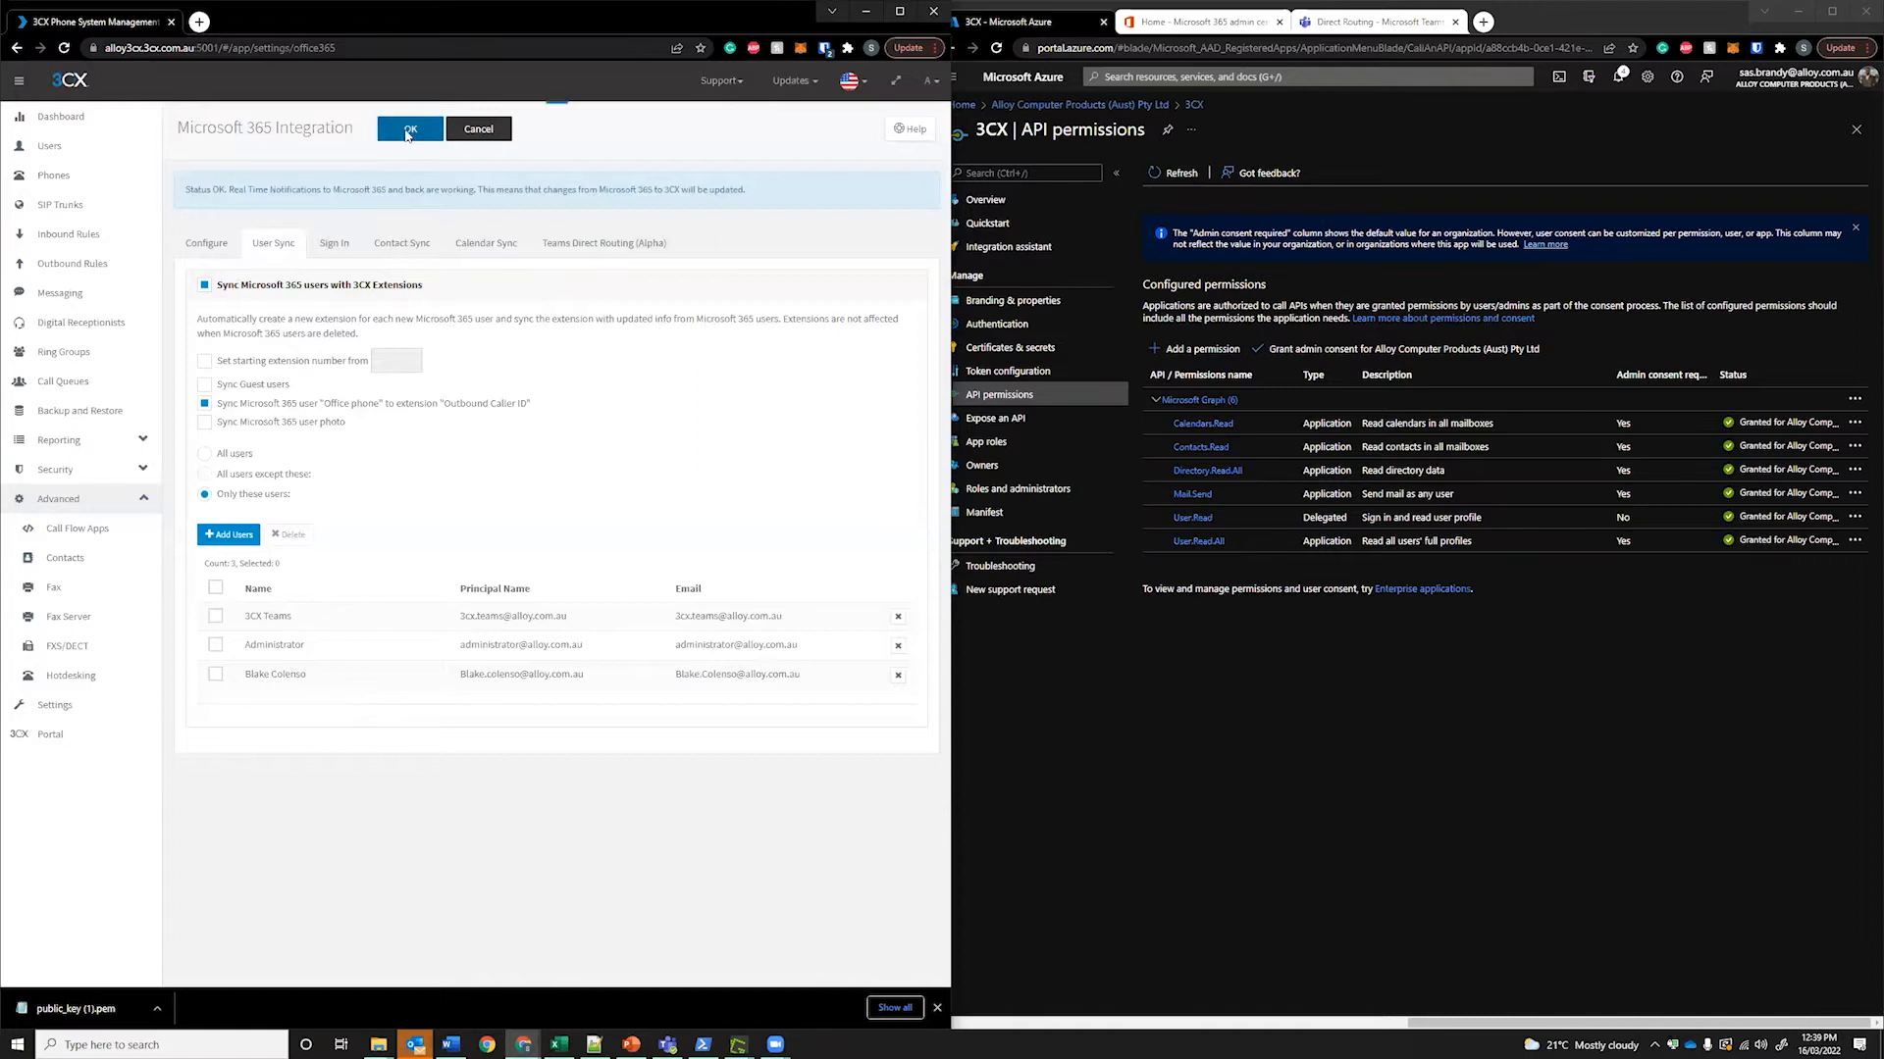
left_click(84, 147)
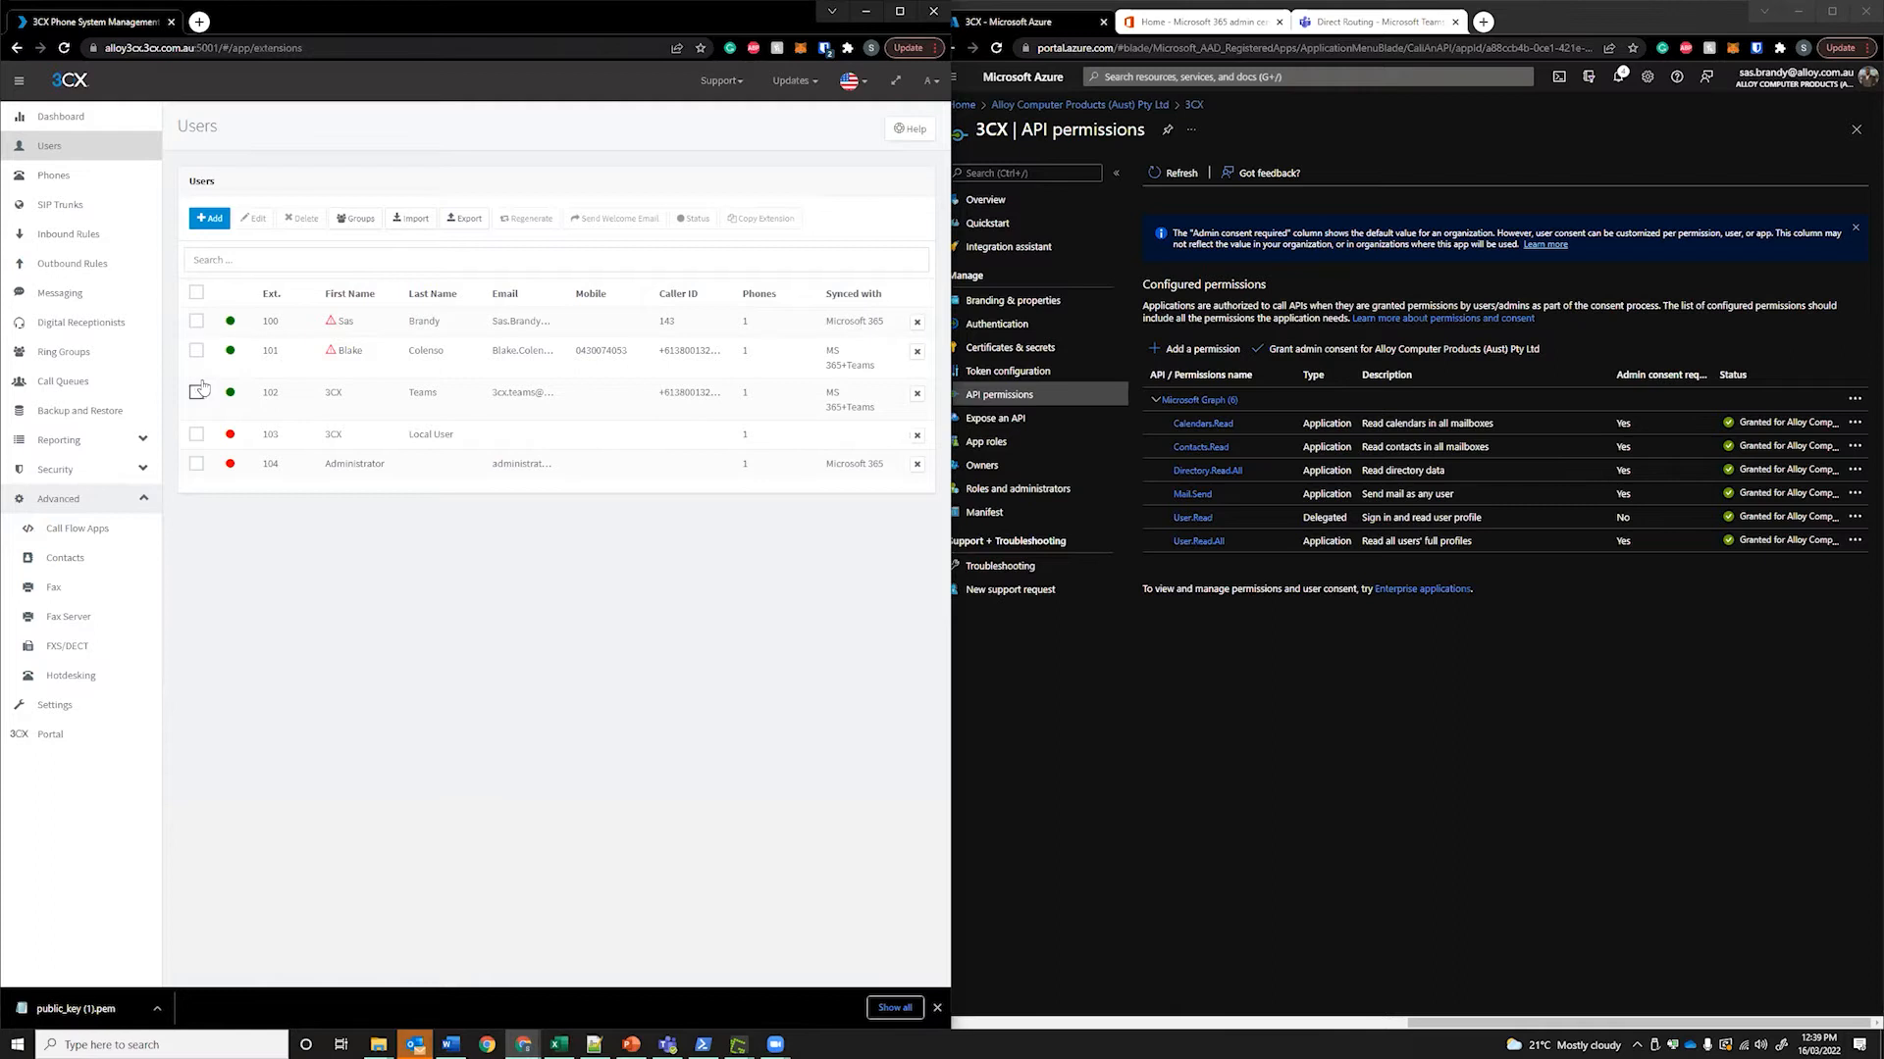
Tick and untick extension 103's row, leaving users unchanged, and return to Settings
left_click(197, 433)
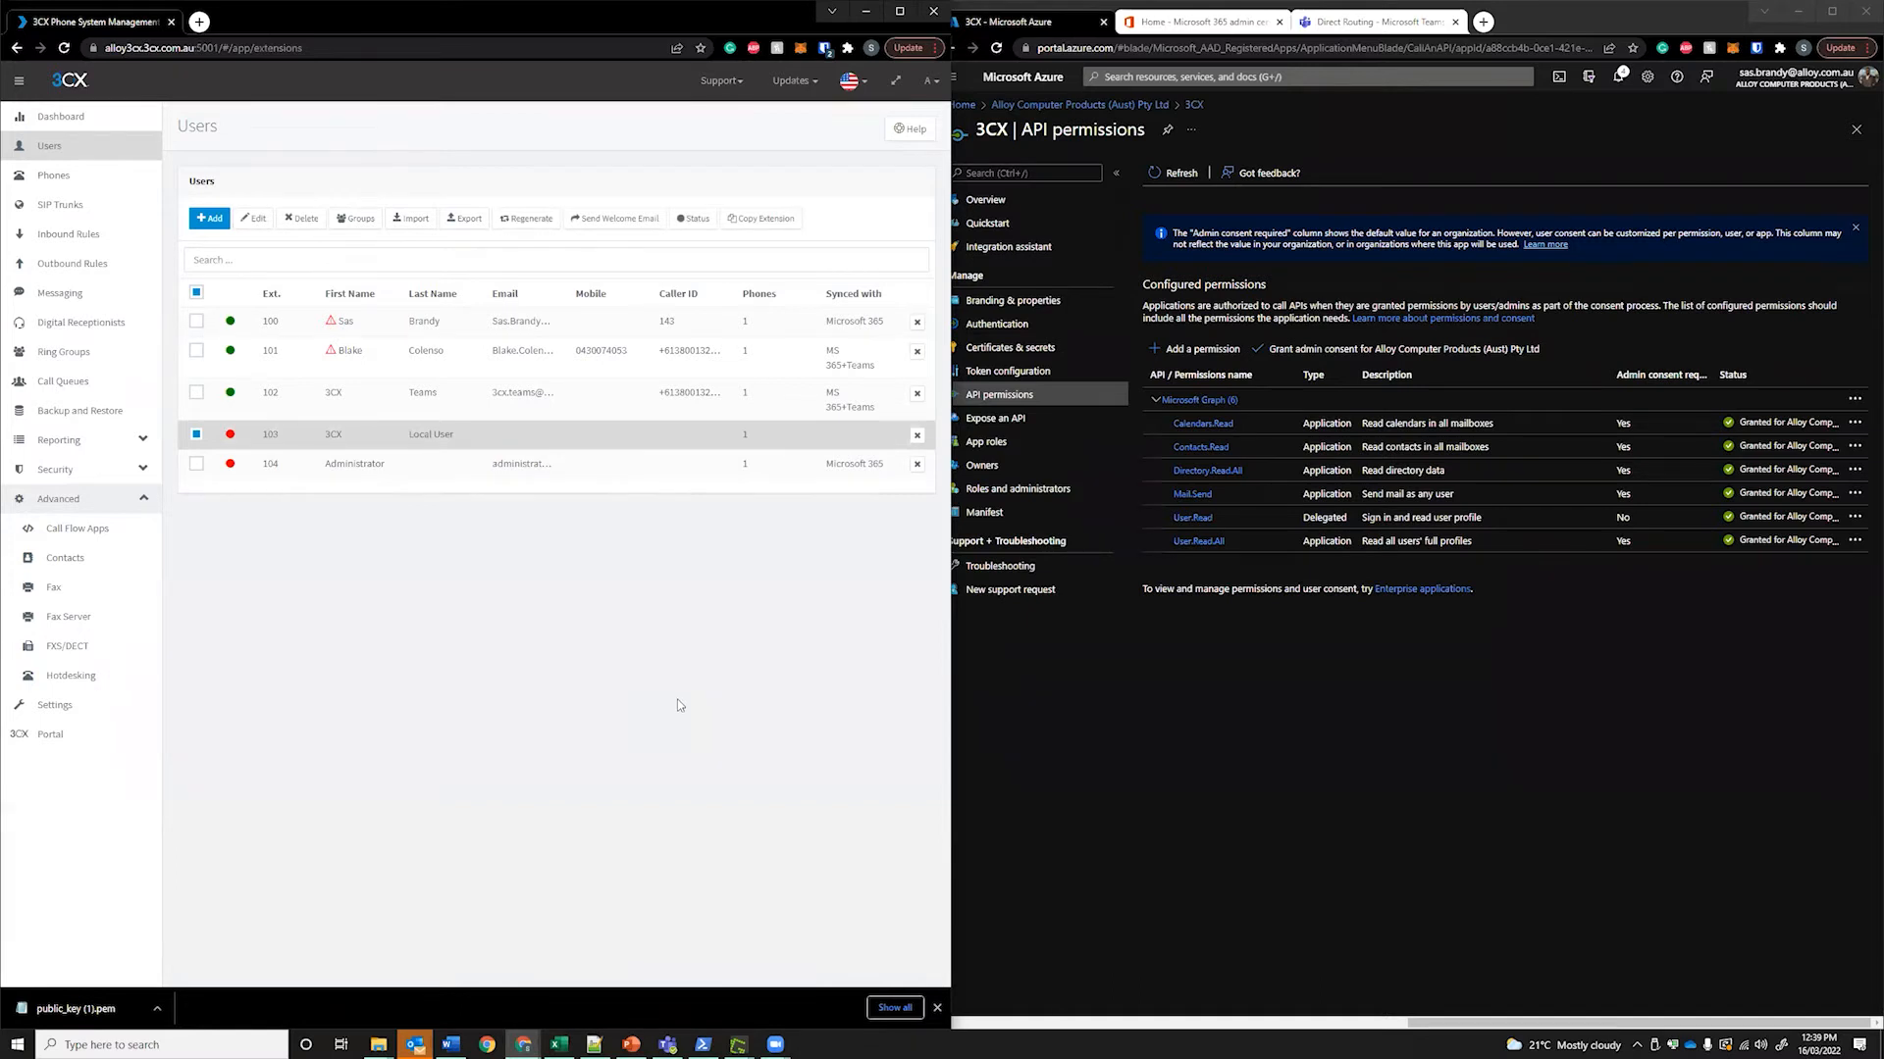
left_click(197, 434)
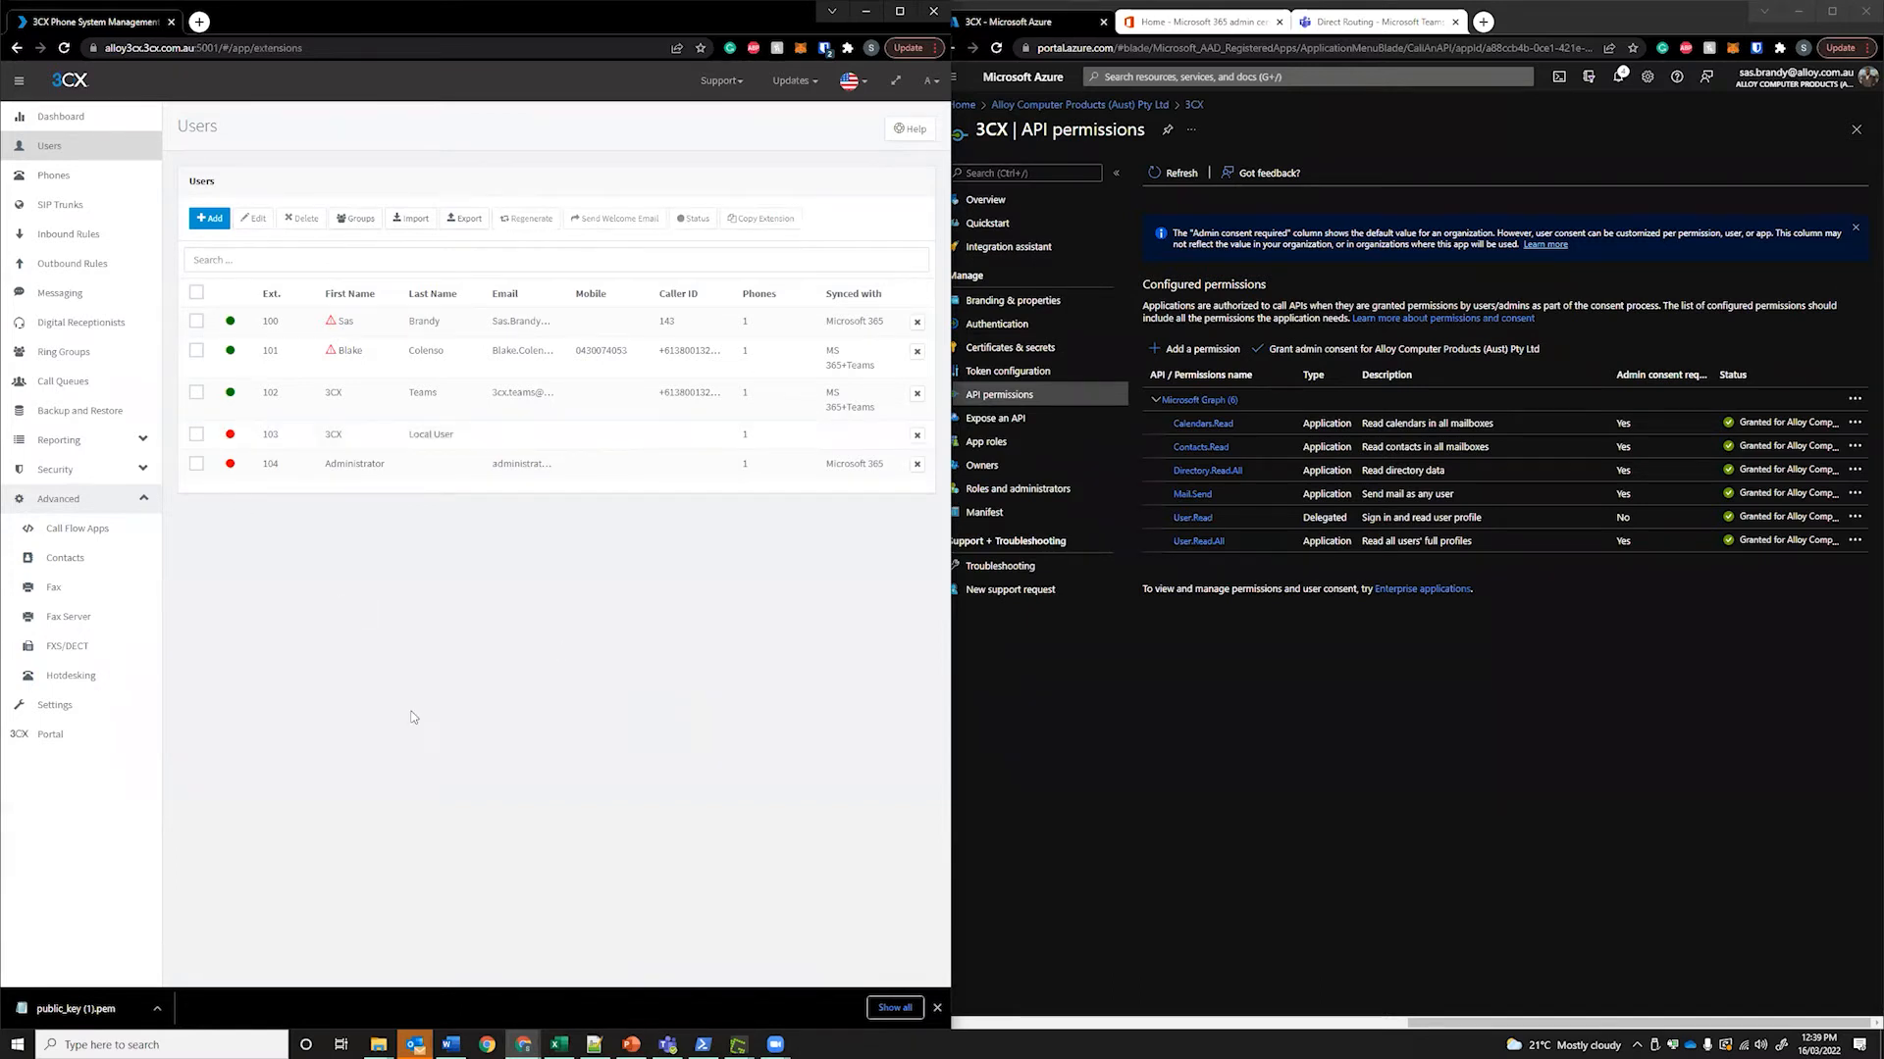
left_click(88, 709)
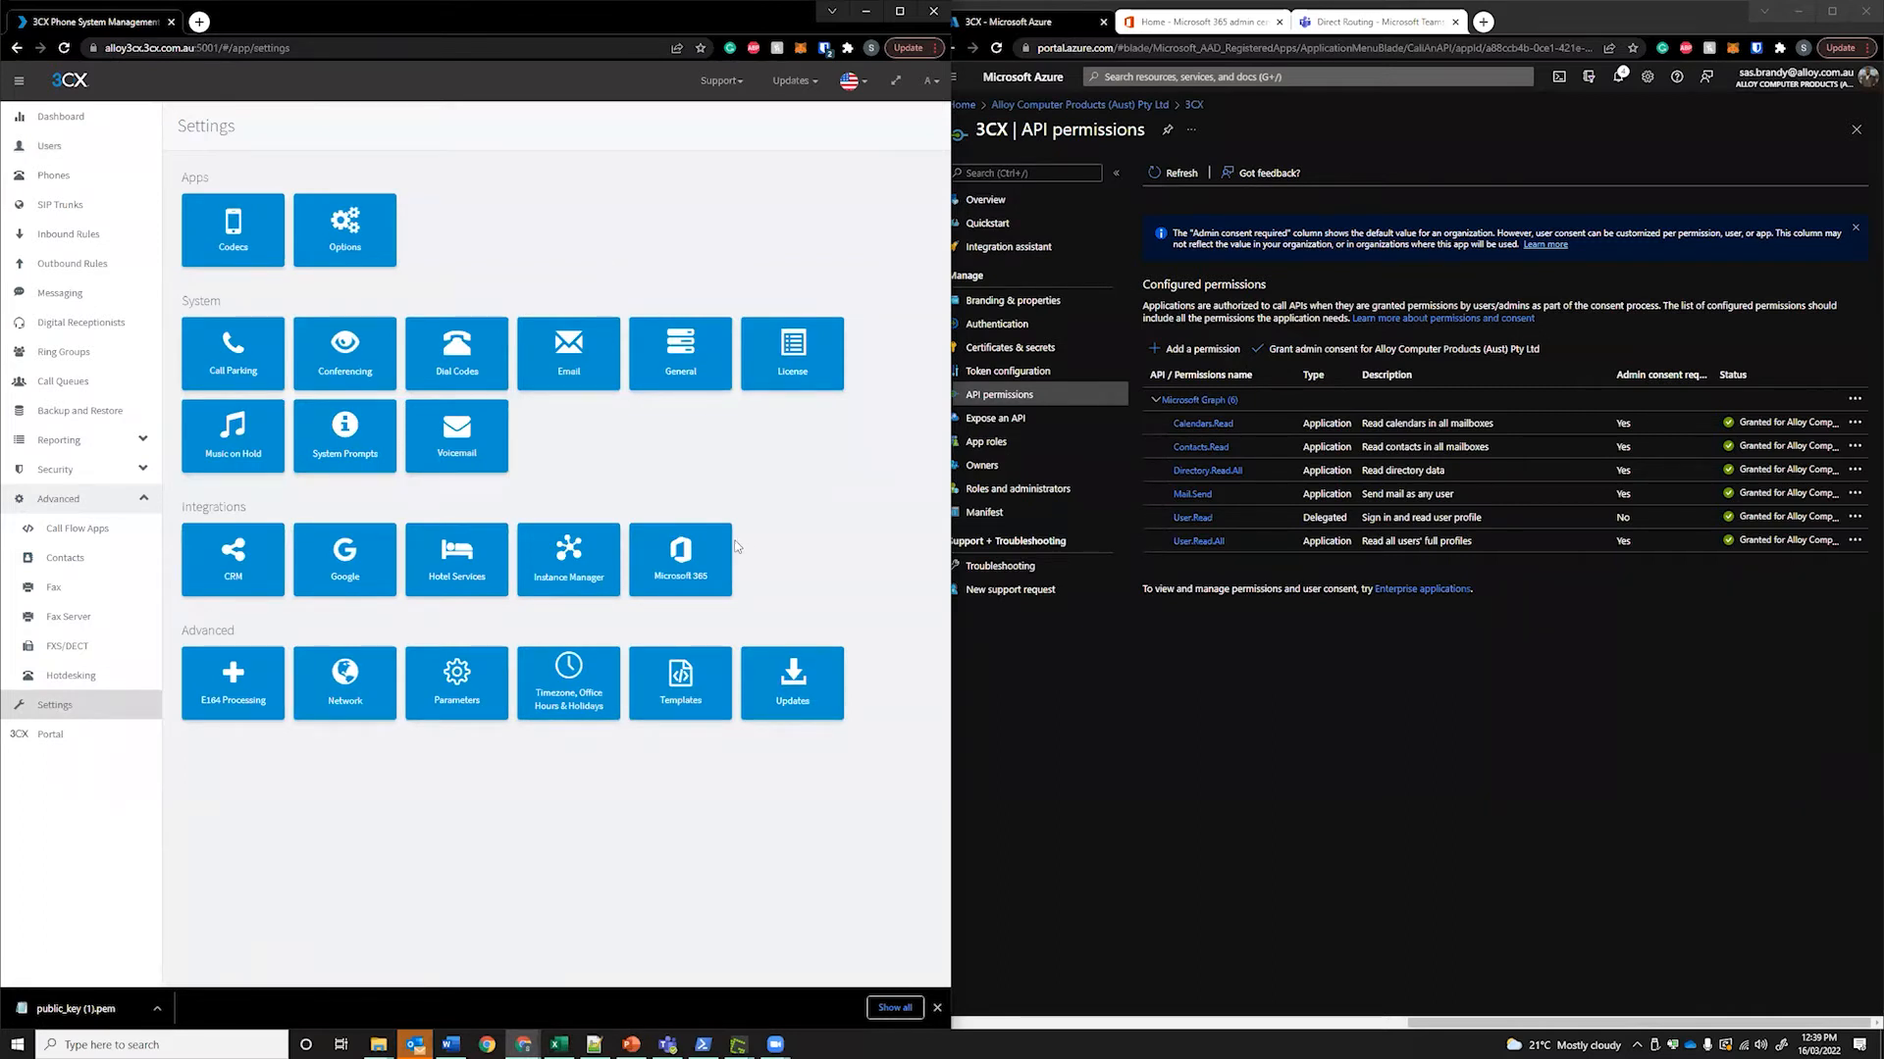
Reopen the Microsoft 365 integration and read its Configure steps, including the public_key.pem upload and Step 2 key pair
left_click(712, 567)
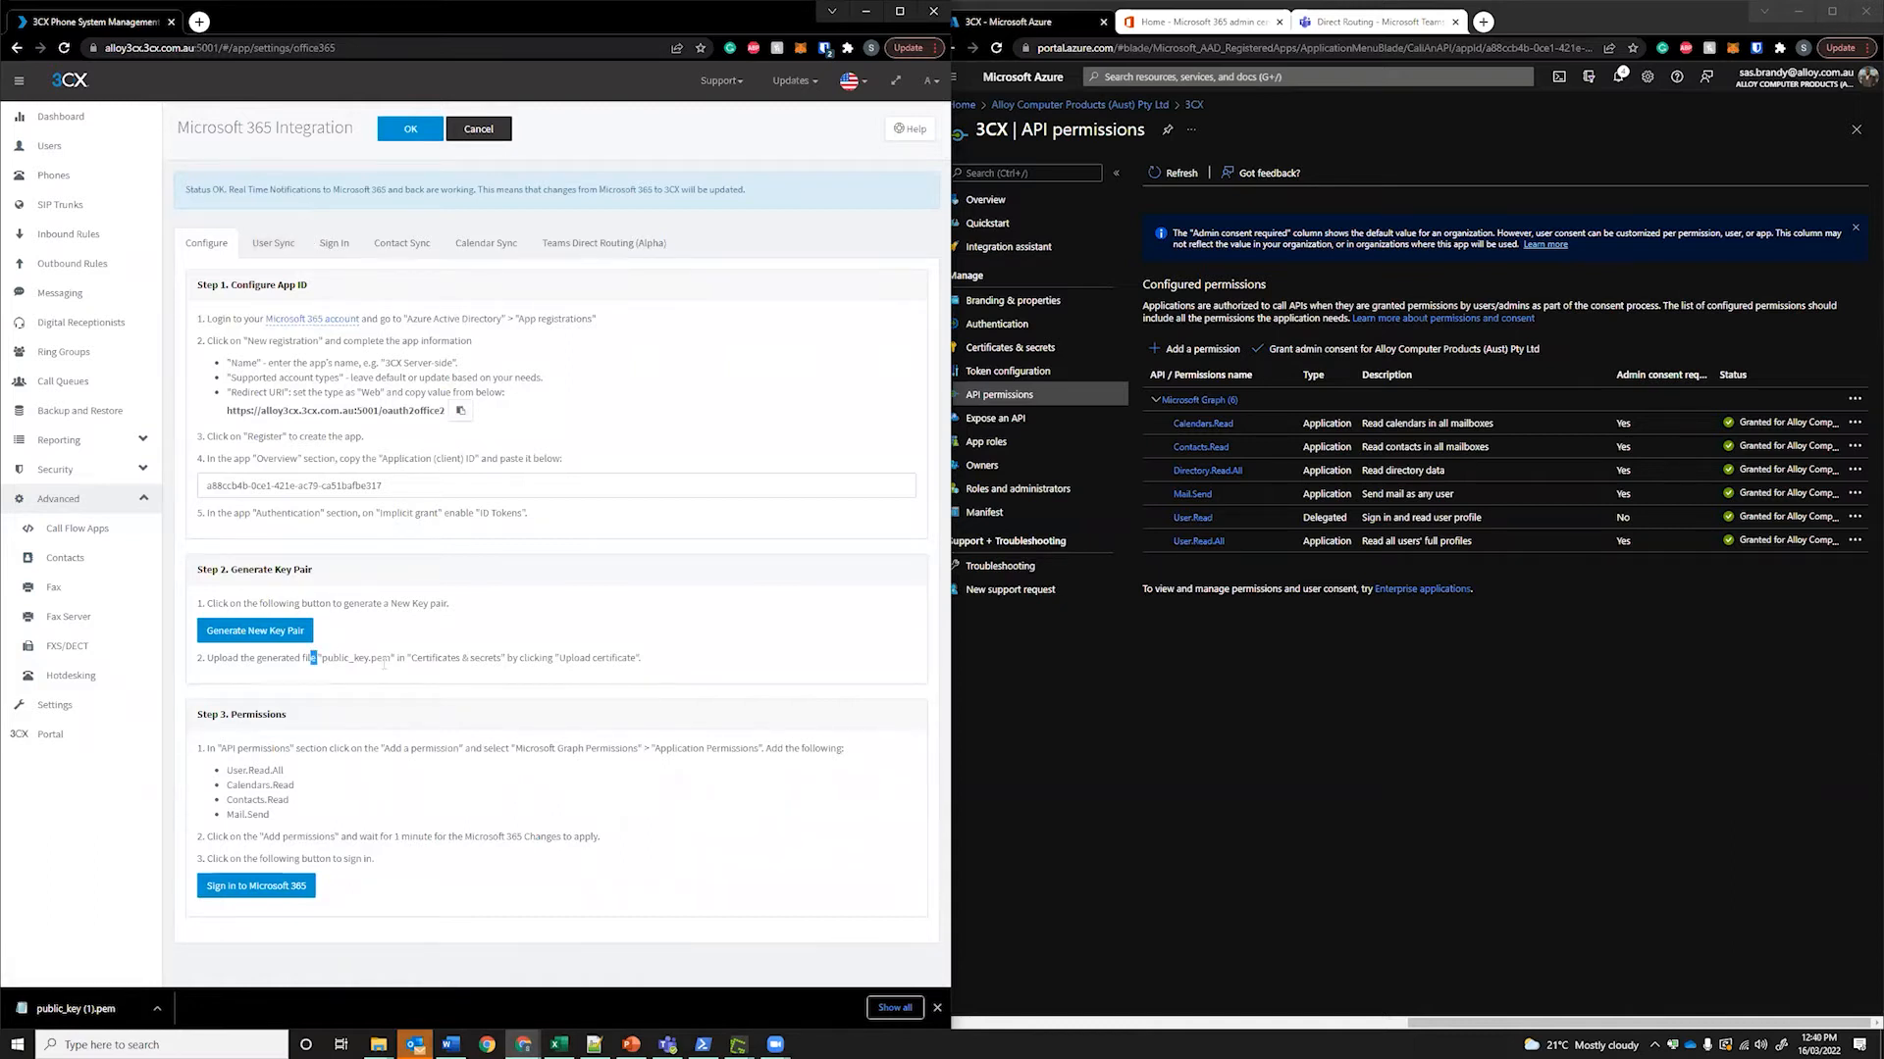
left_click_drag(312, 658, 416, 659)
left_click(421, 654)
left_click_drag(310, 570, 264, 571)
left_click(323, 676)
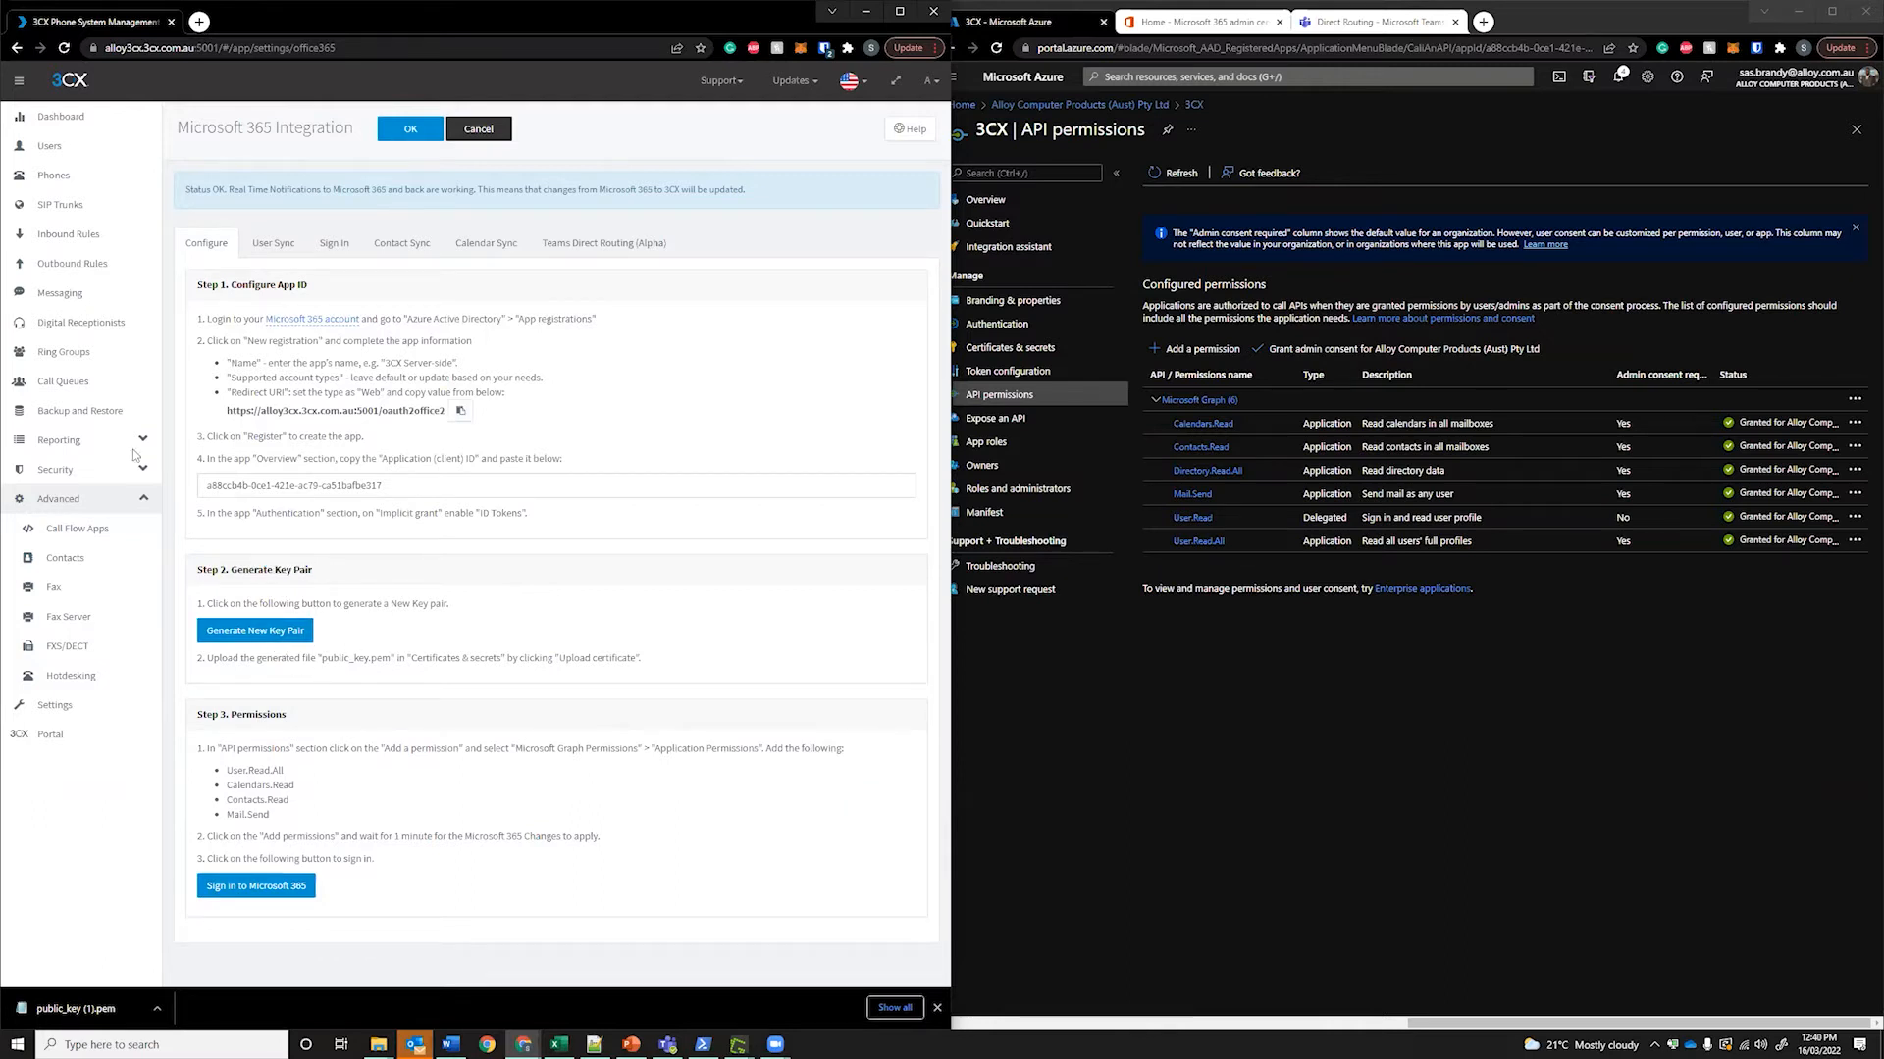
Browse the User Sync, Sign In, Contact Sync and Calendar Sync tabs, ending on Teams Direct Routing
left_click(616, 252)
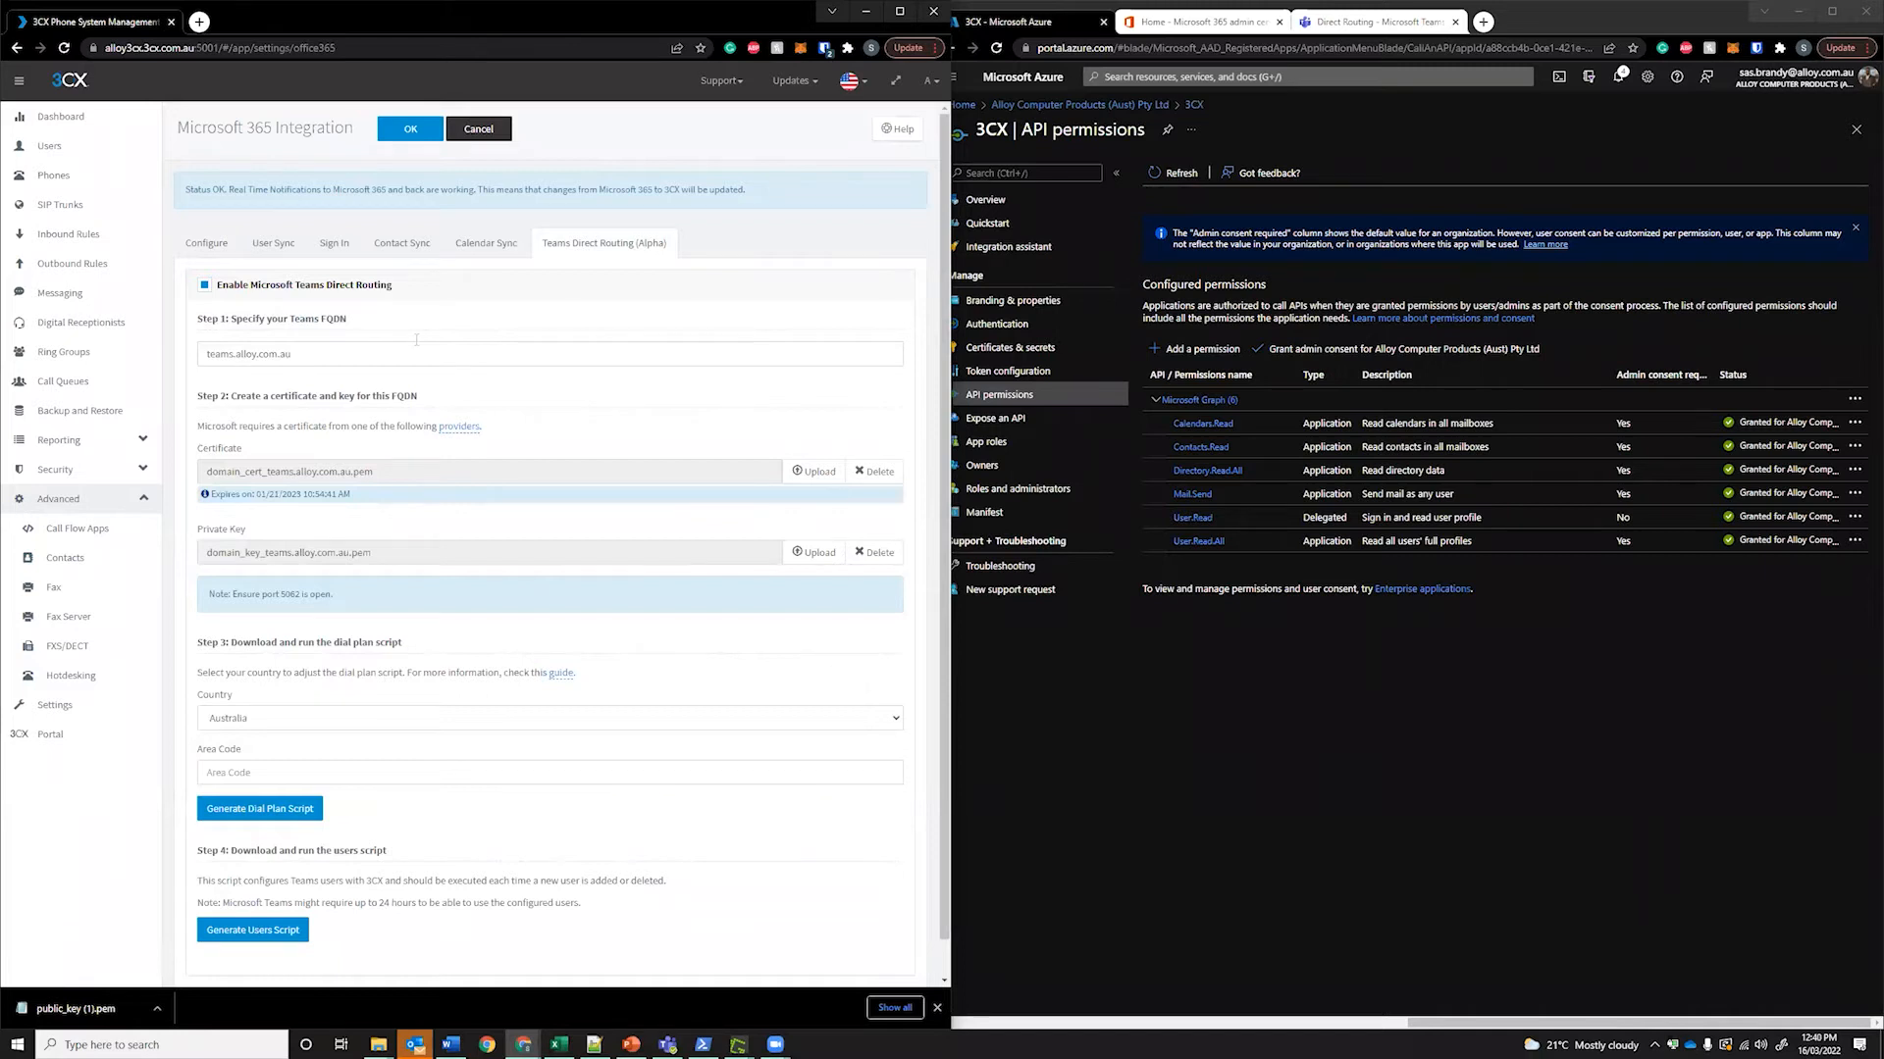
left_click(274, 235)
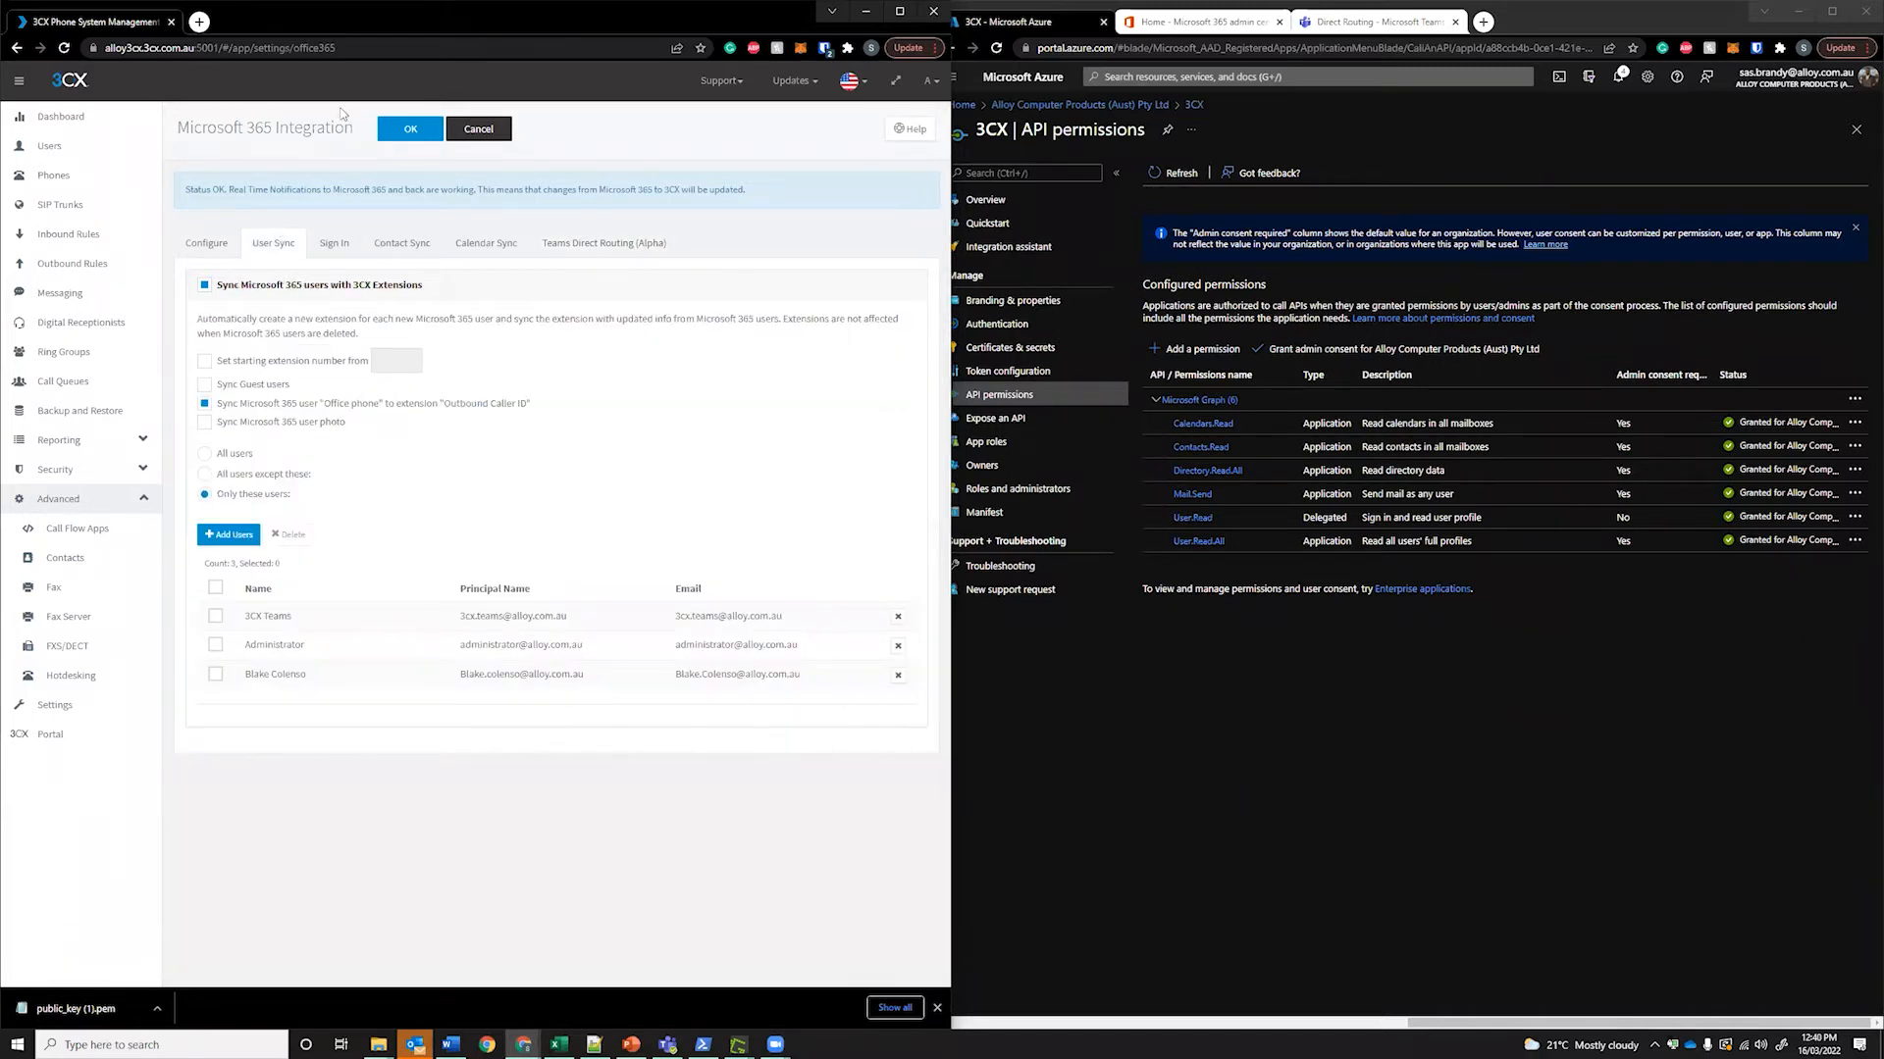
left_click(335, 244)
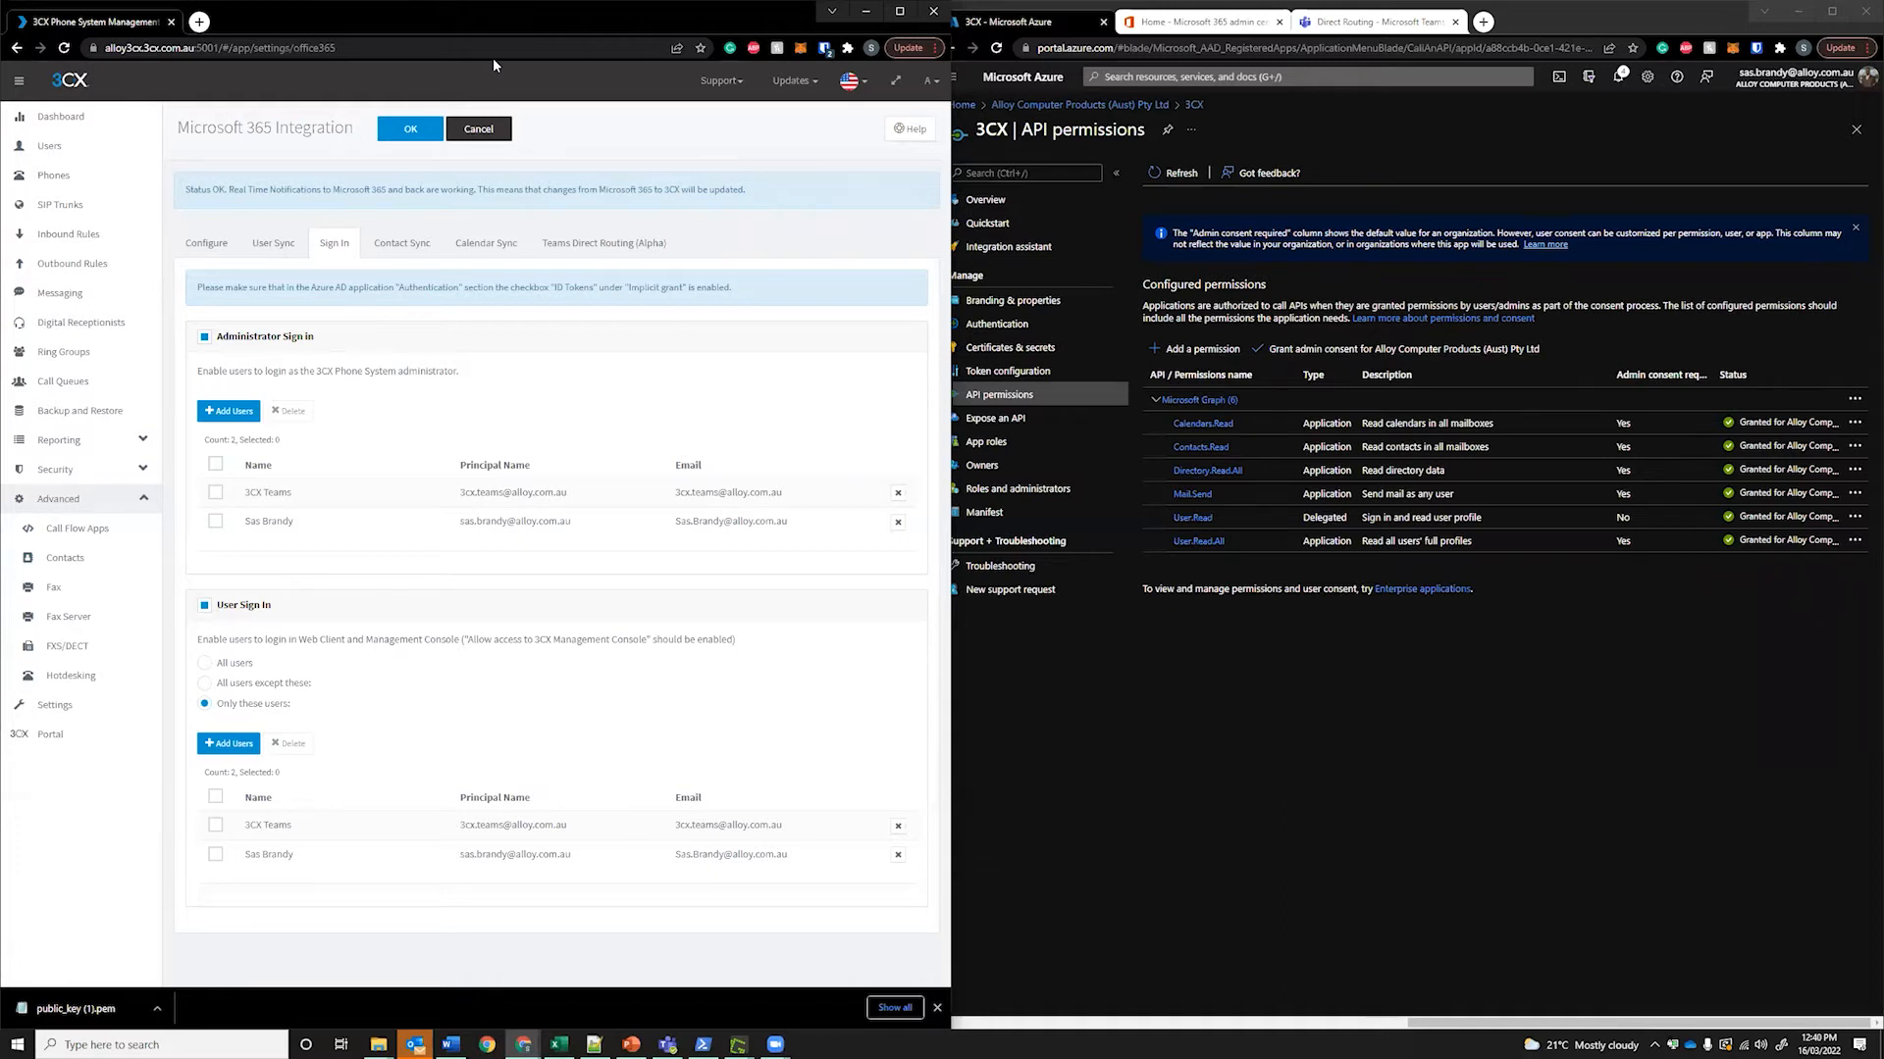
left_click(403, 247)
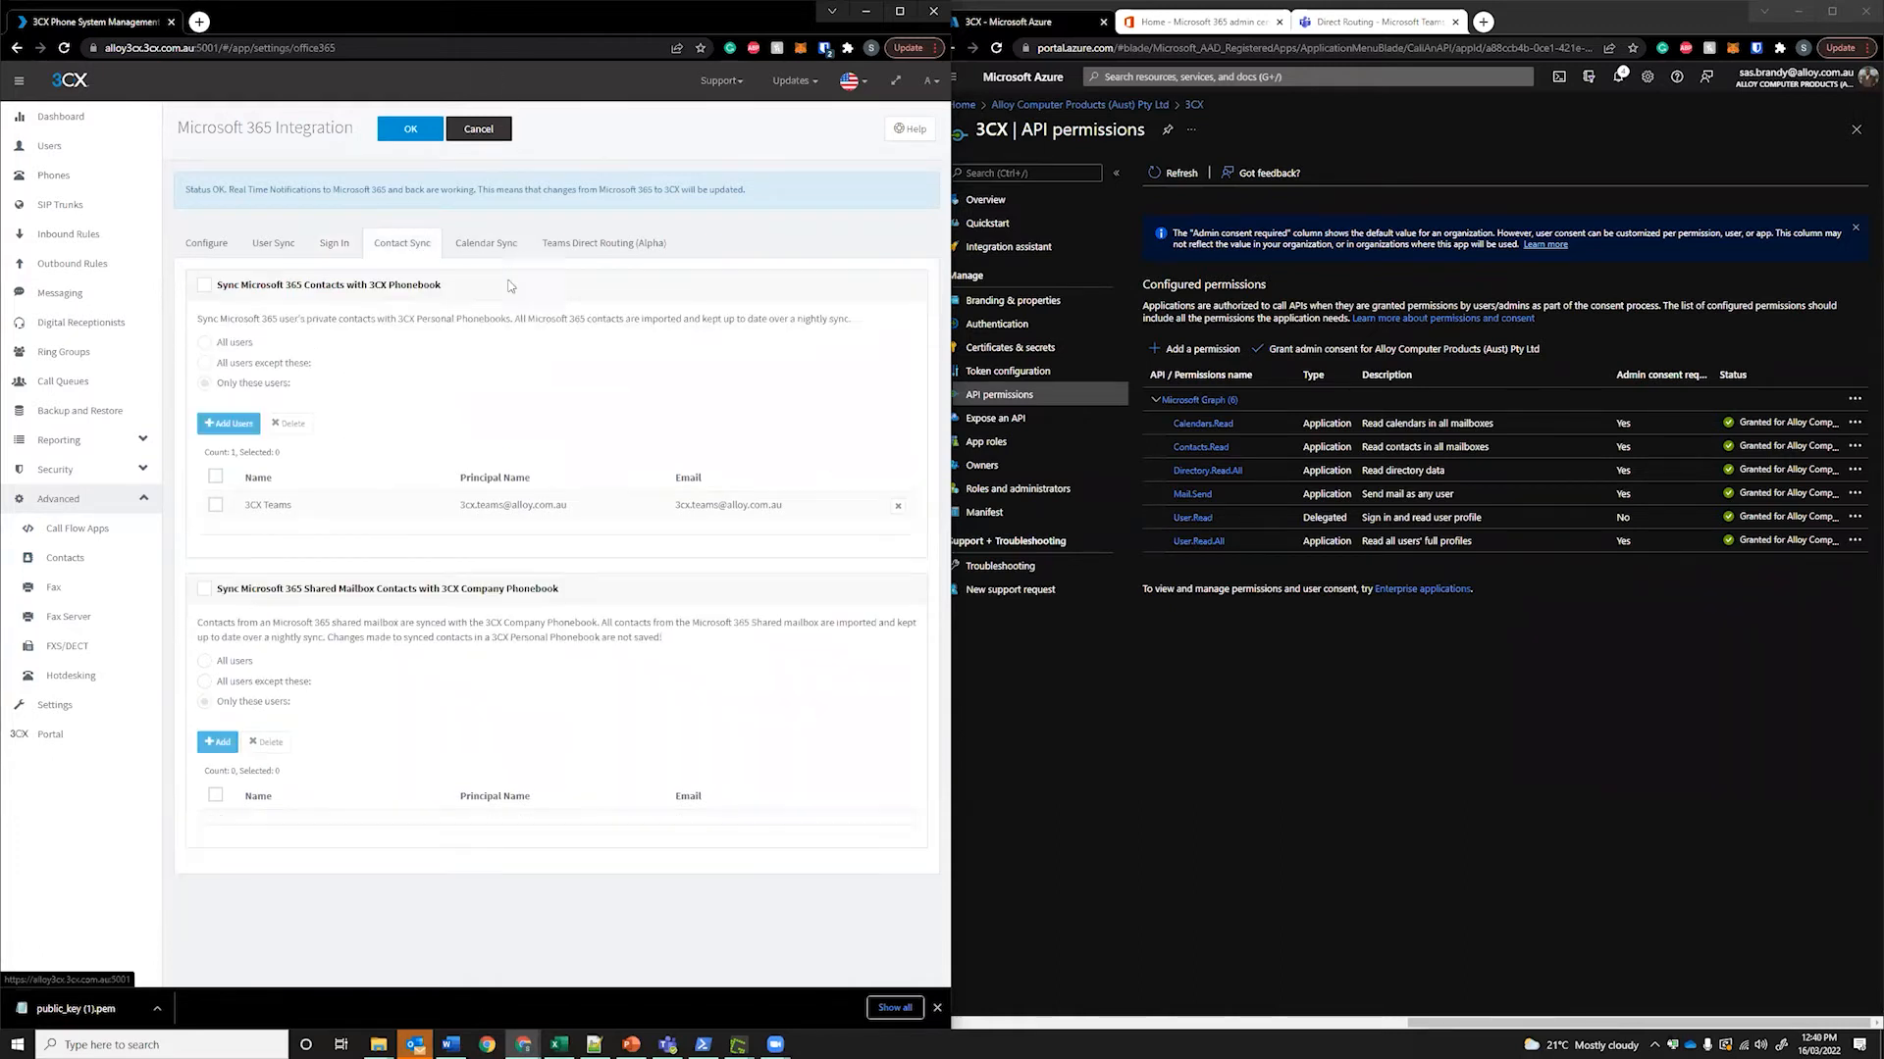
left_click(487, 247)
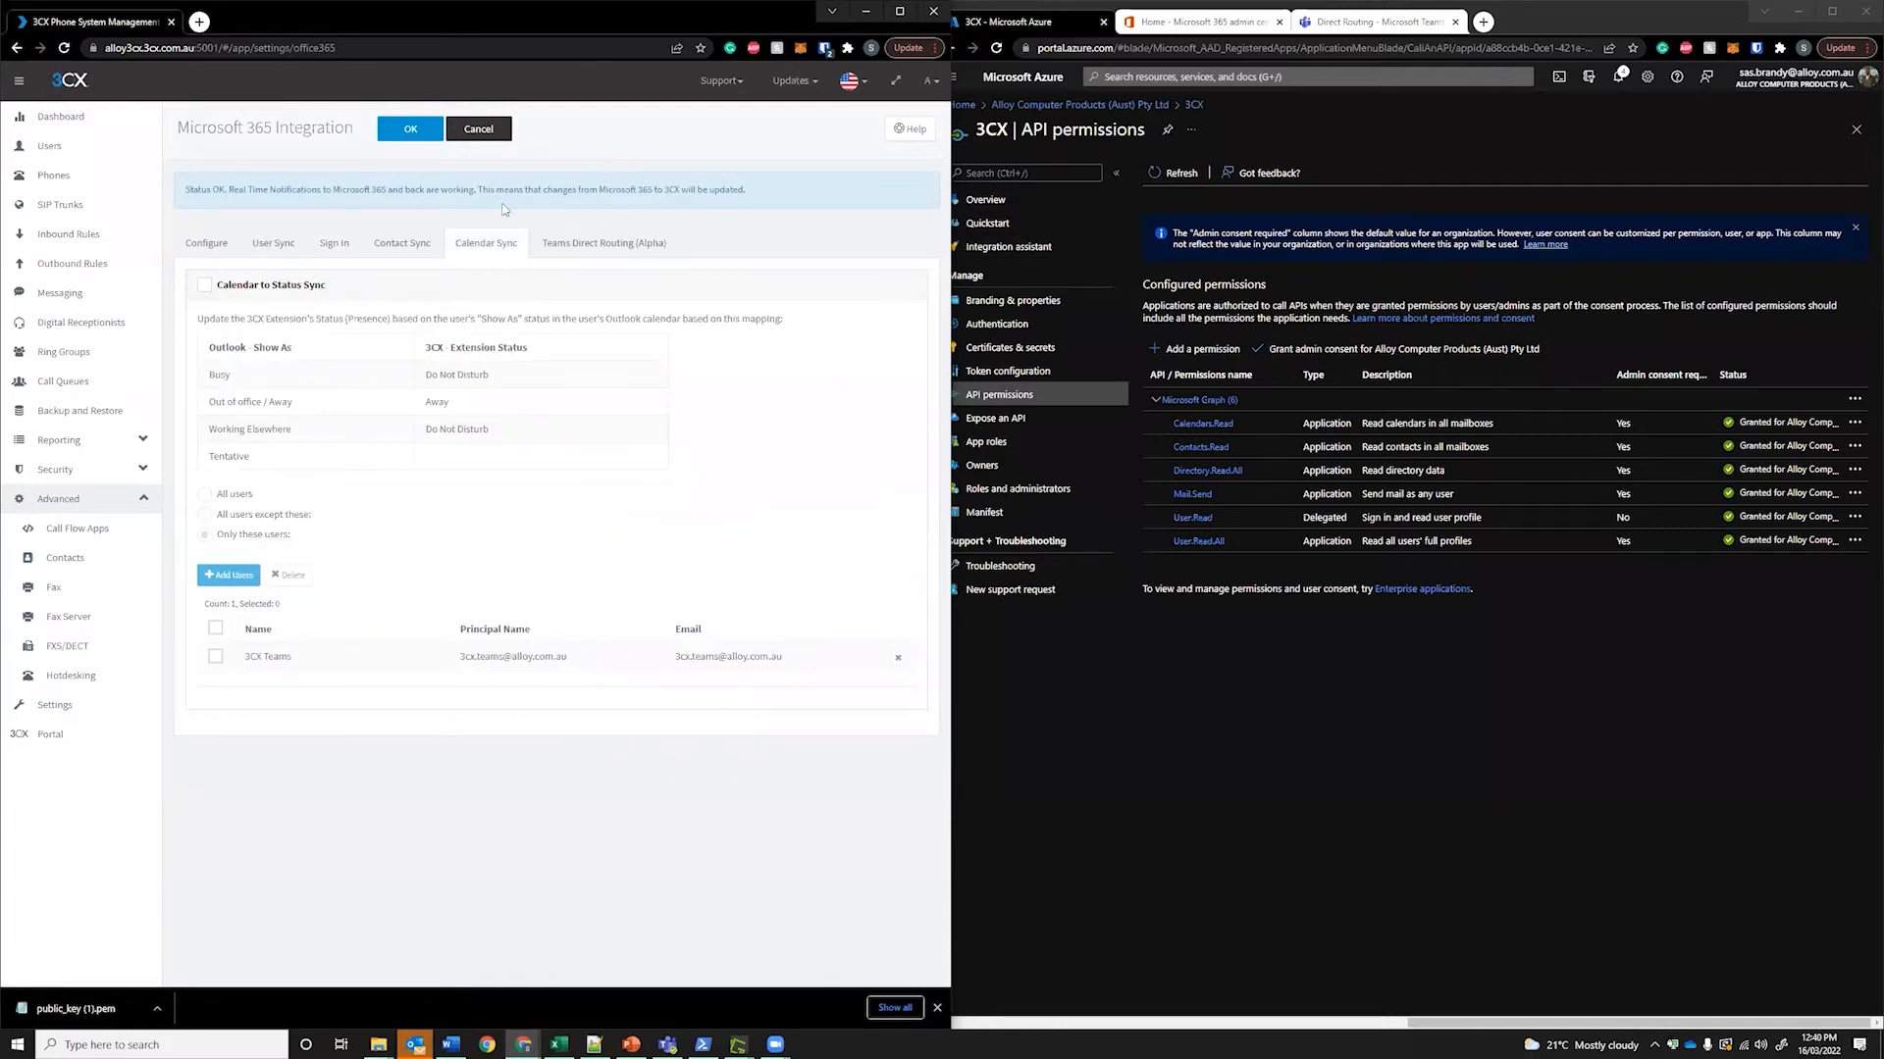
left_click(382, 243)
left_click(501, 247)
left_click(605, 257)
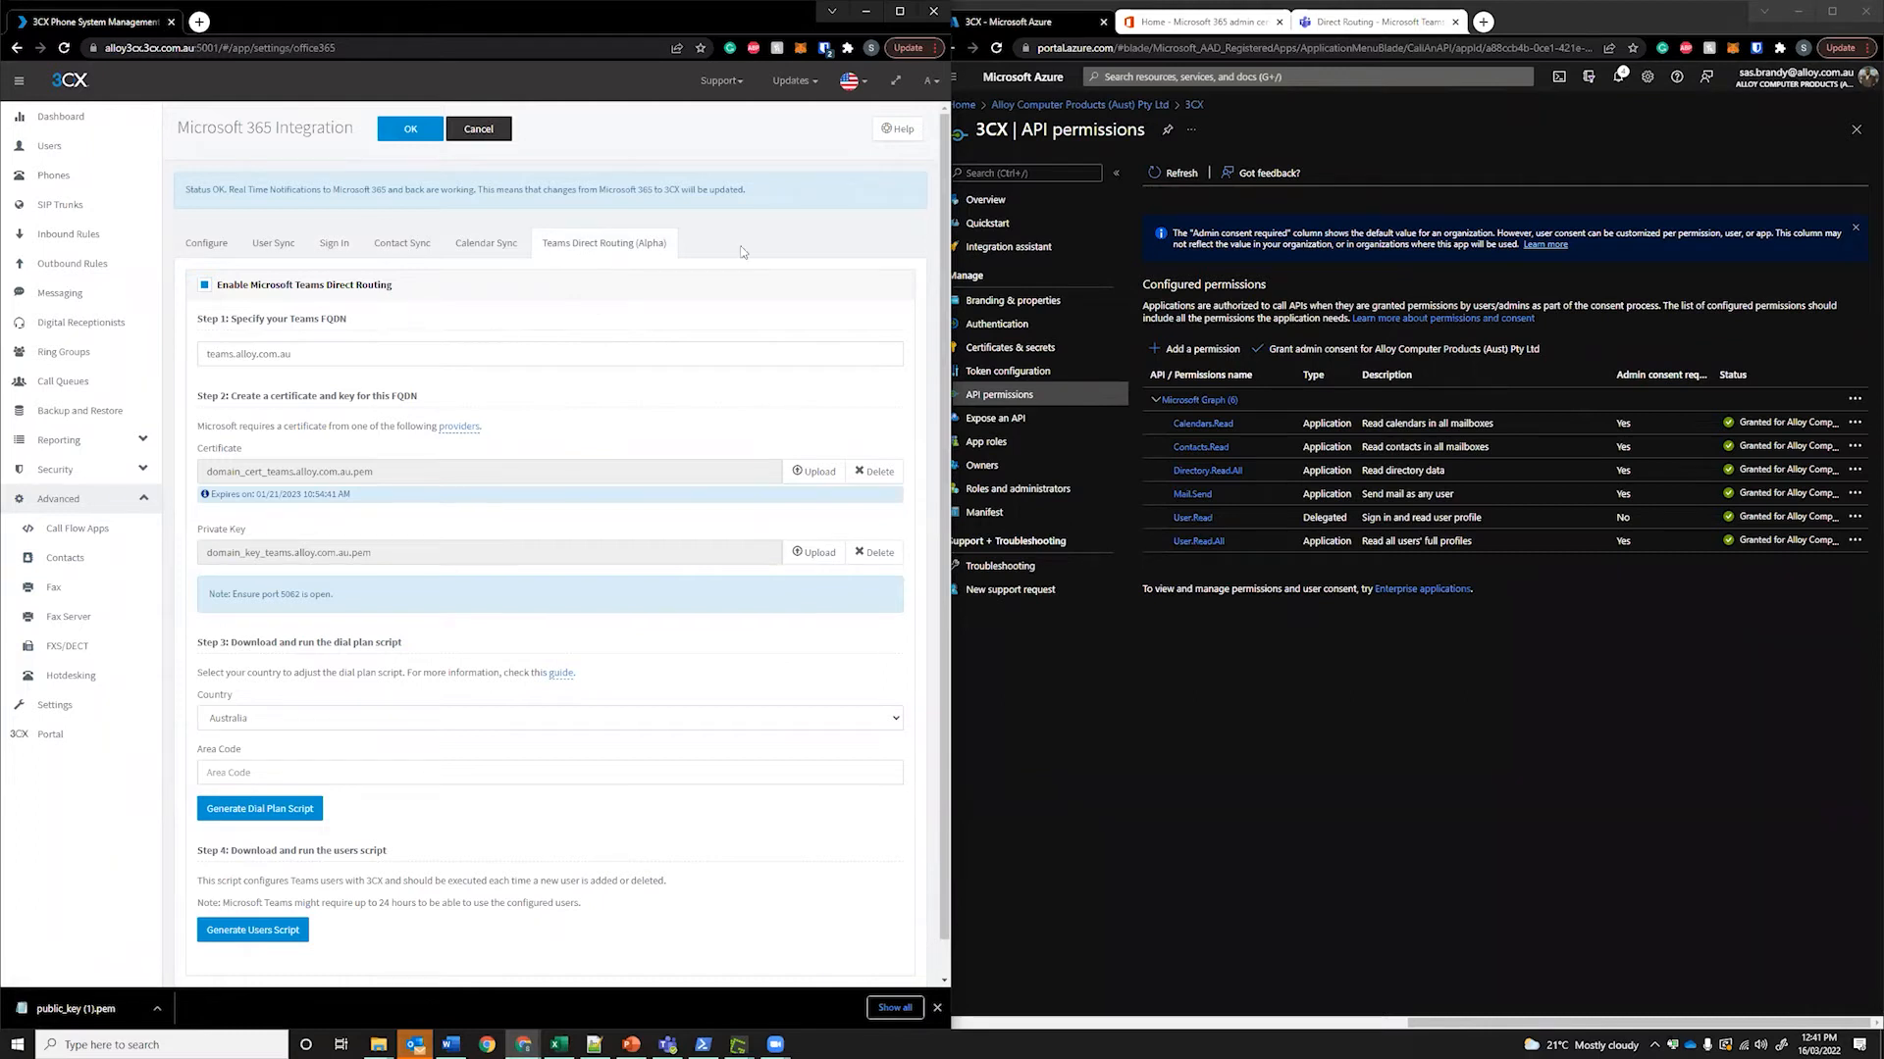
Highlight the Step 1 Teams FQDN heading, then show the 3CX Teams user in Microsoft 365 admin center
left_click(1181, 709)
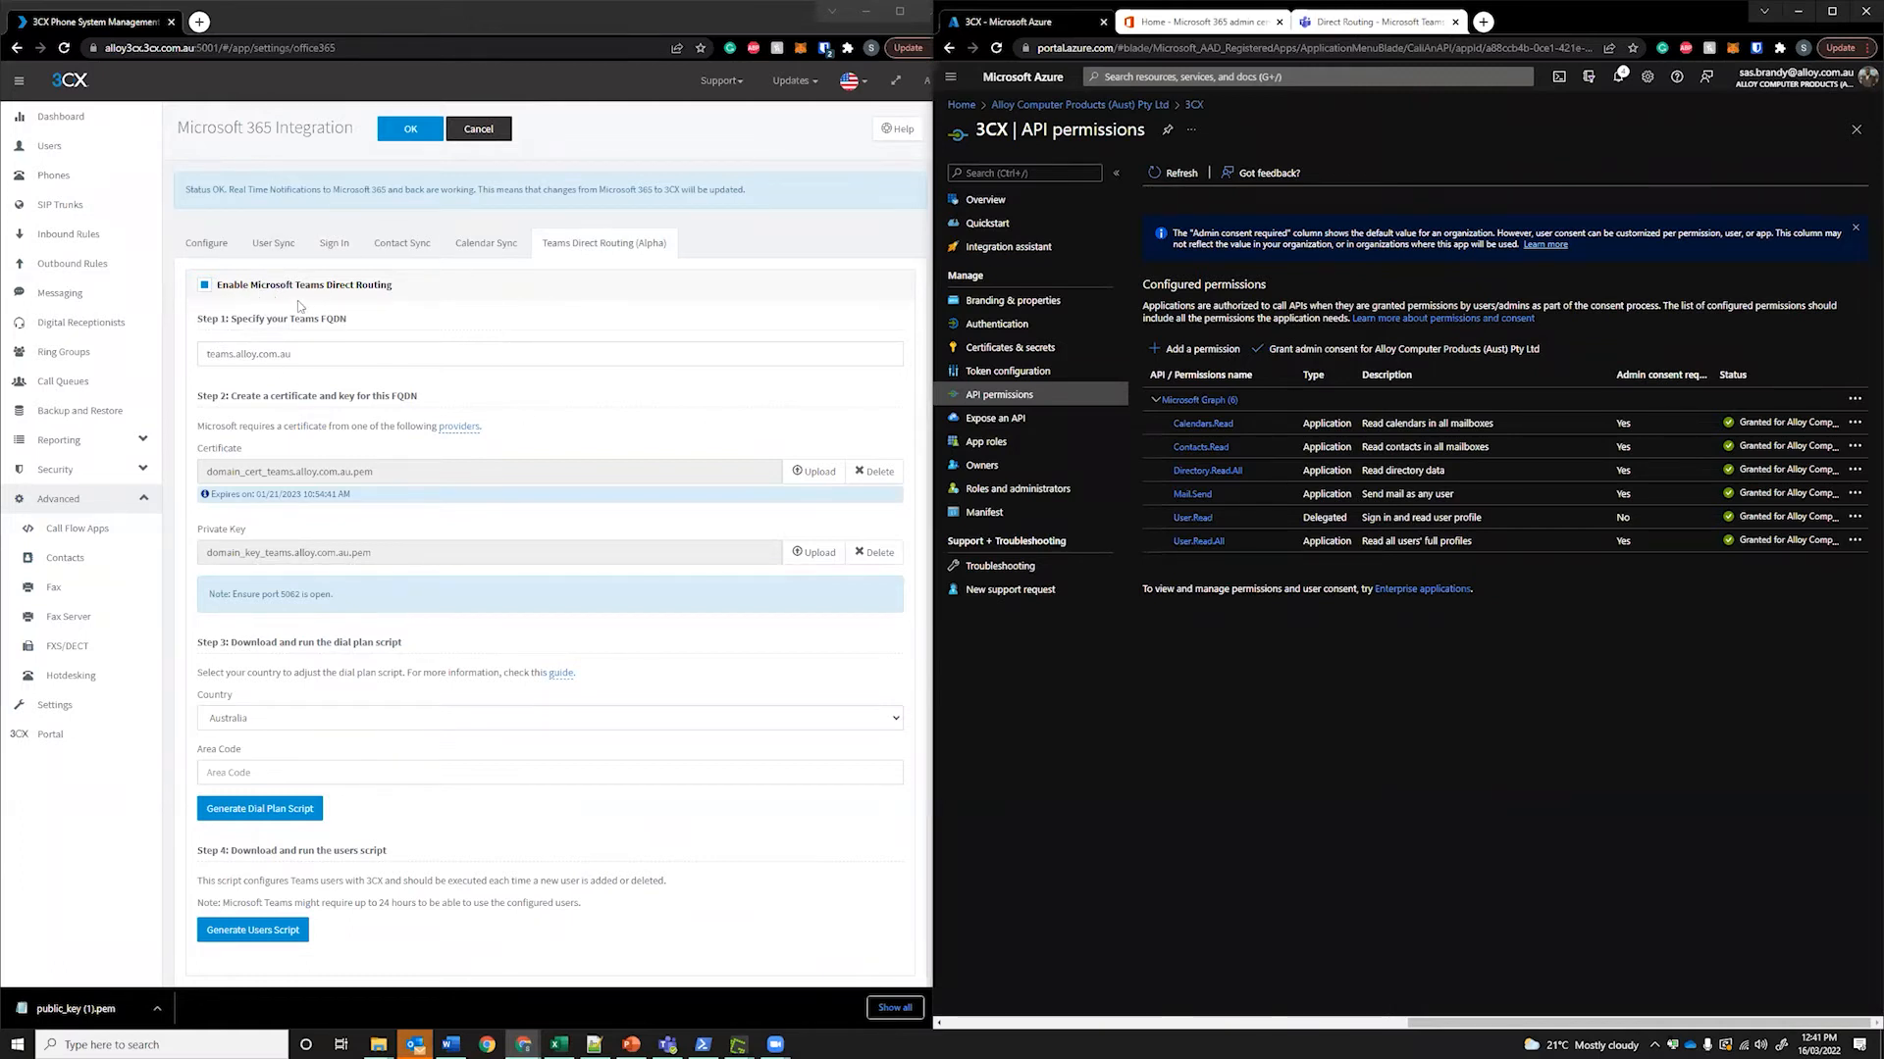
left_click_drag(233, 319, 286, 319)
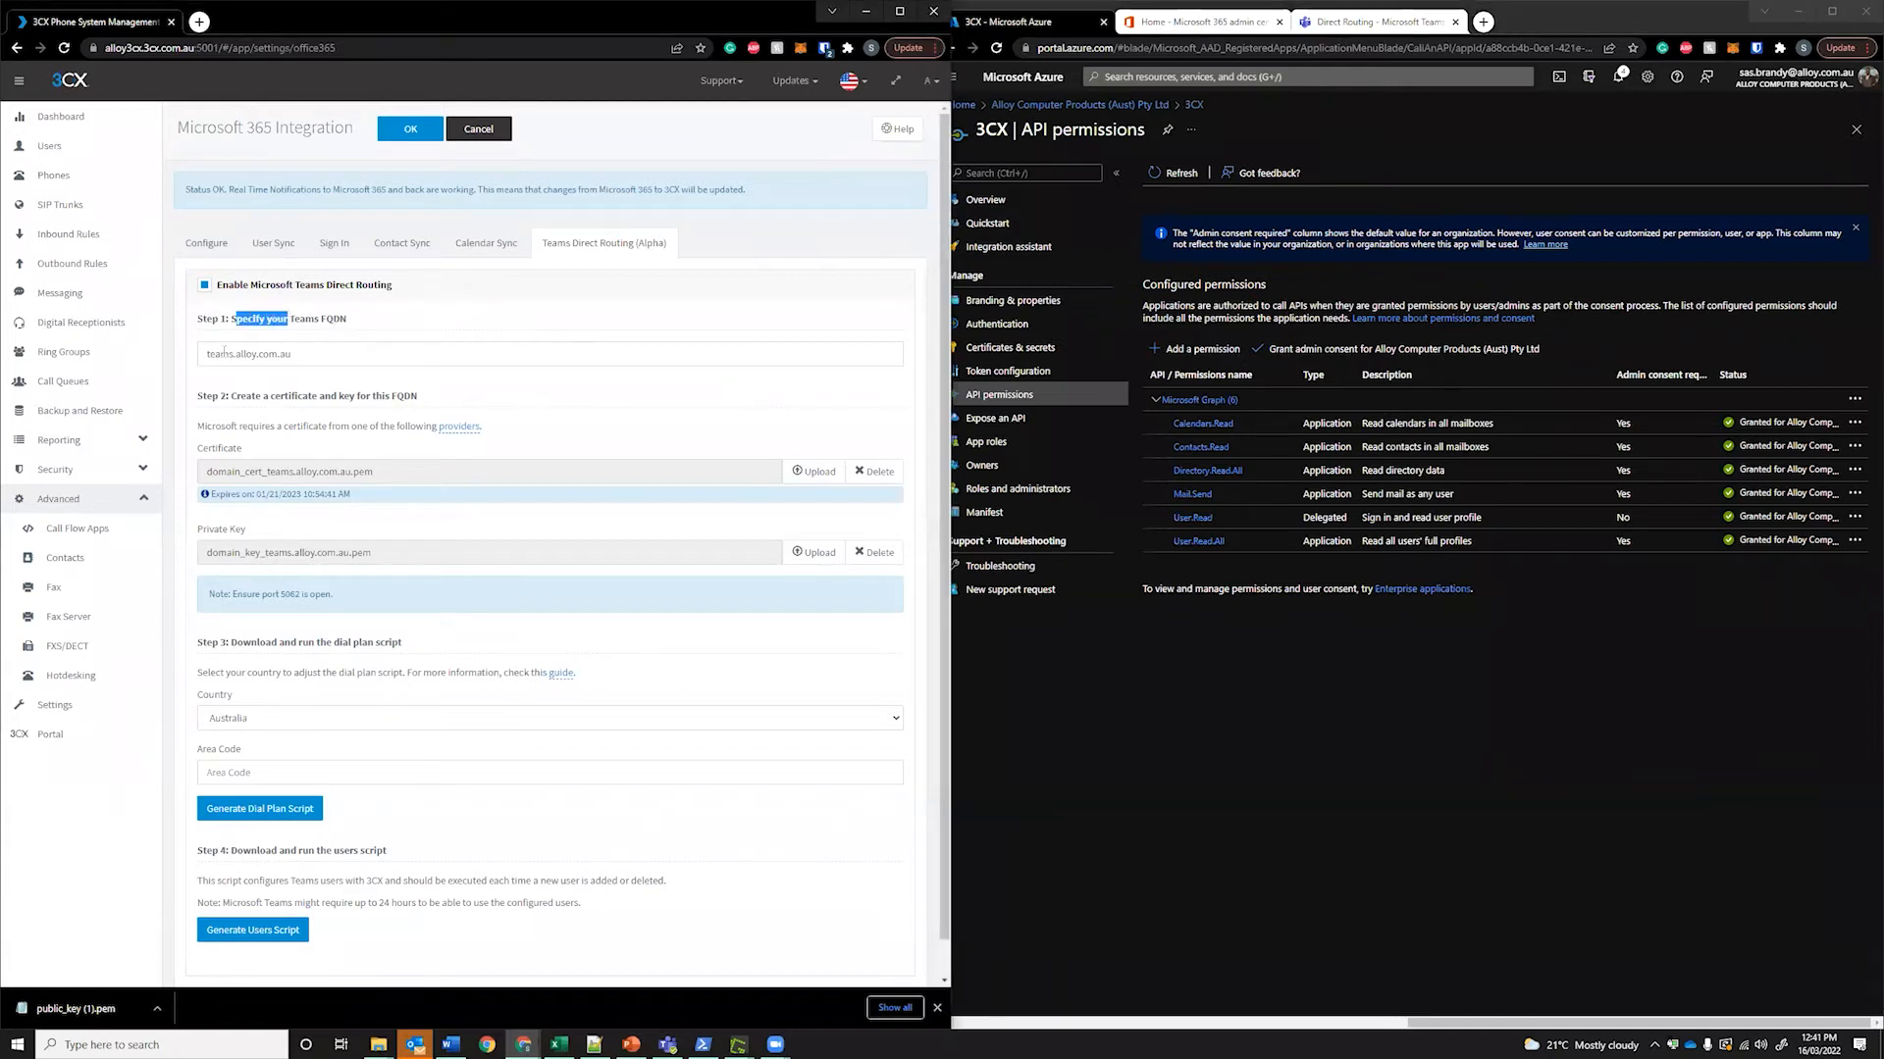
left_click(1177, 21)
left_click(1618, 308)
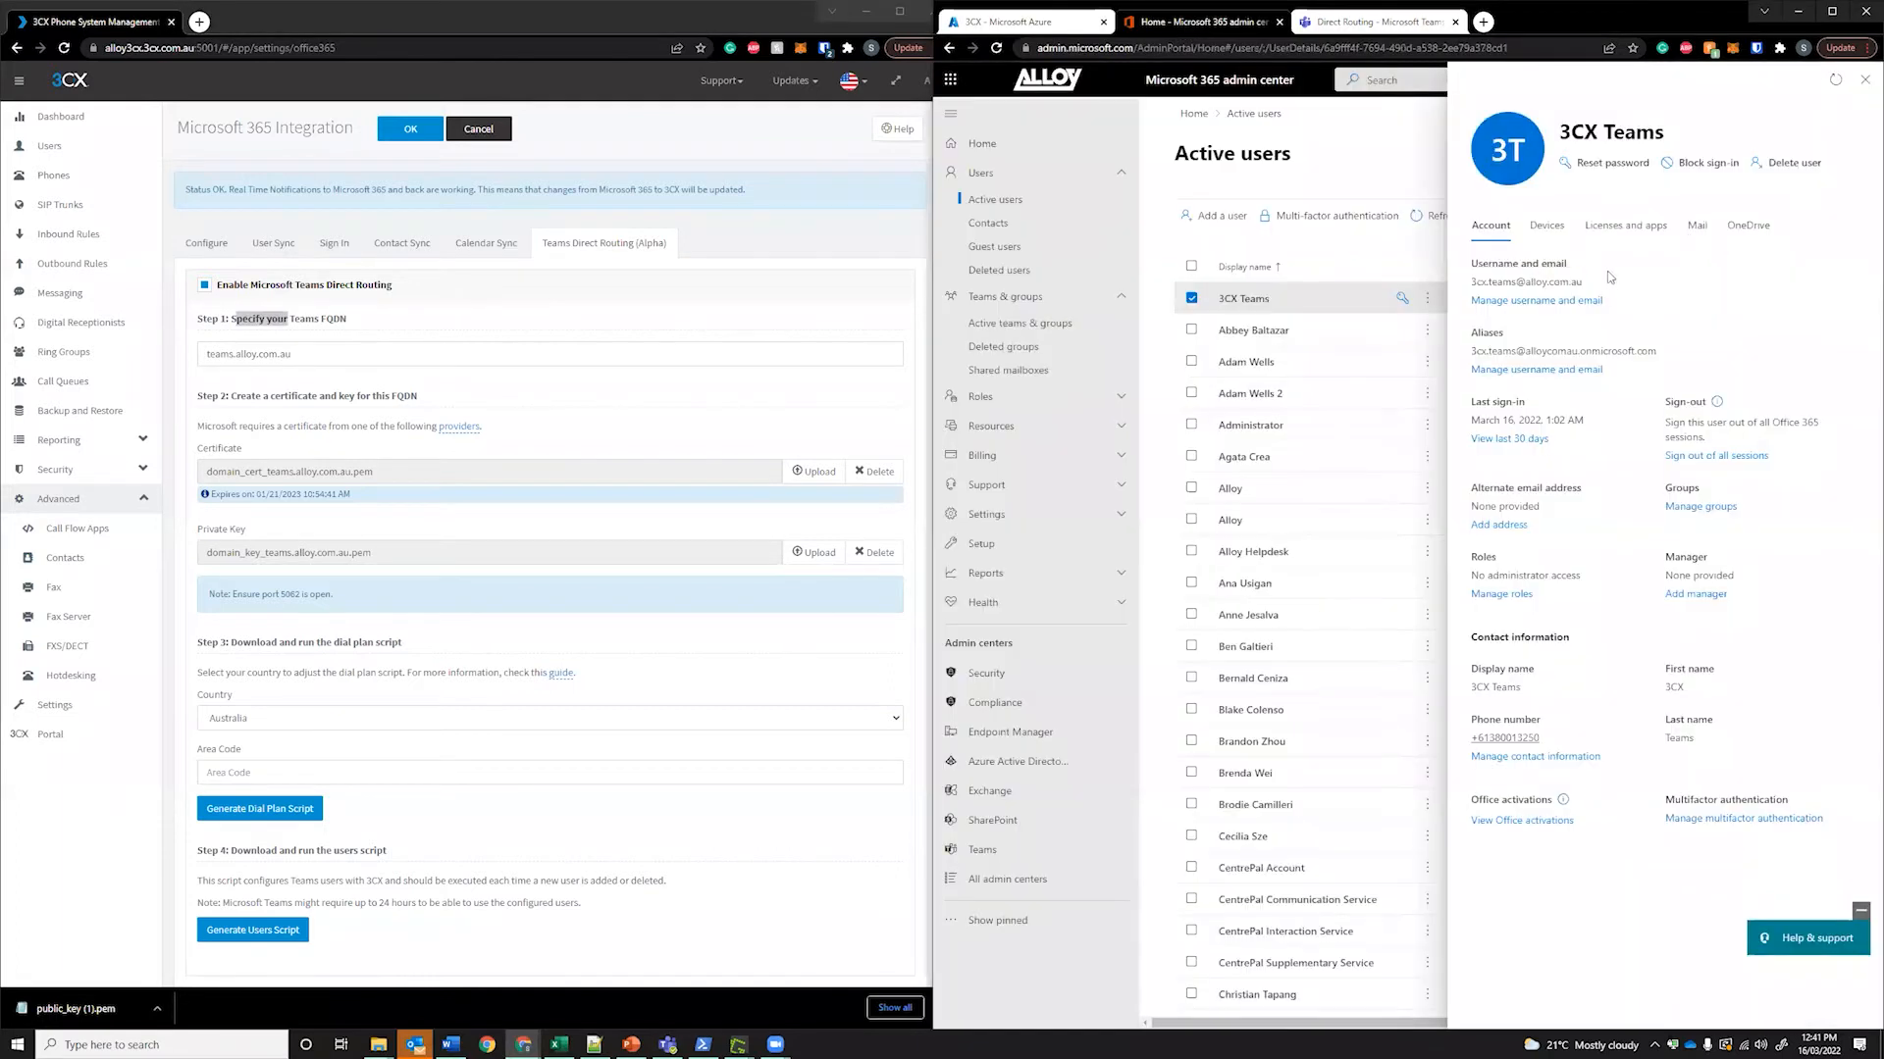
left_click_drag(1584, 282, 1534, 282)
left_click_drag(1657, 351, 1527, 346)
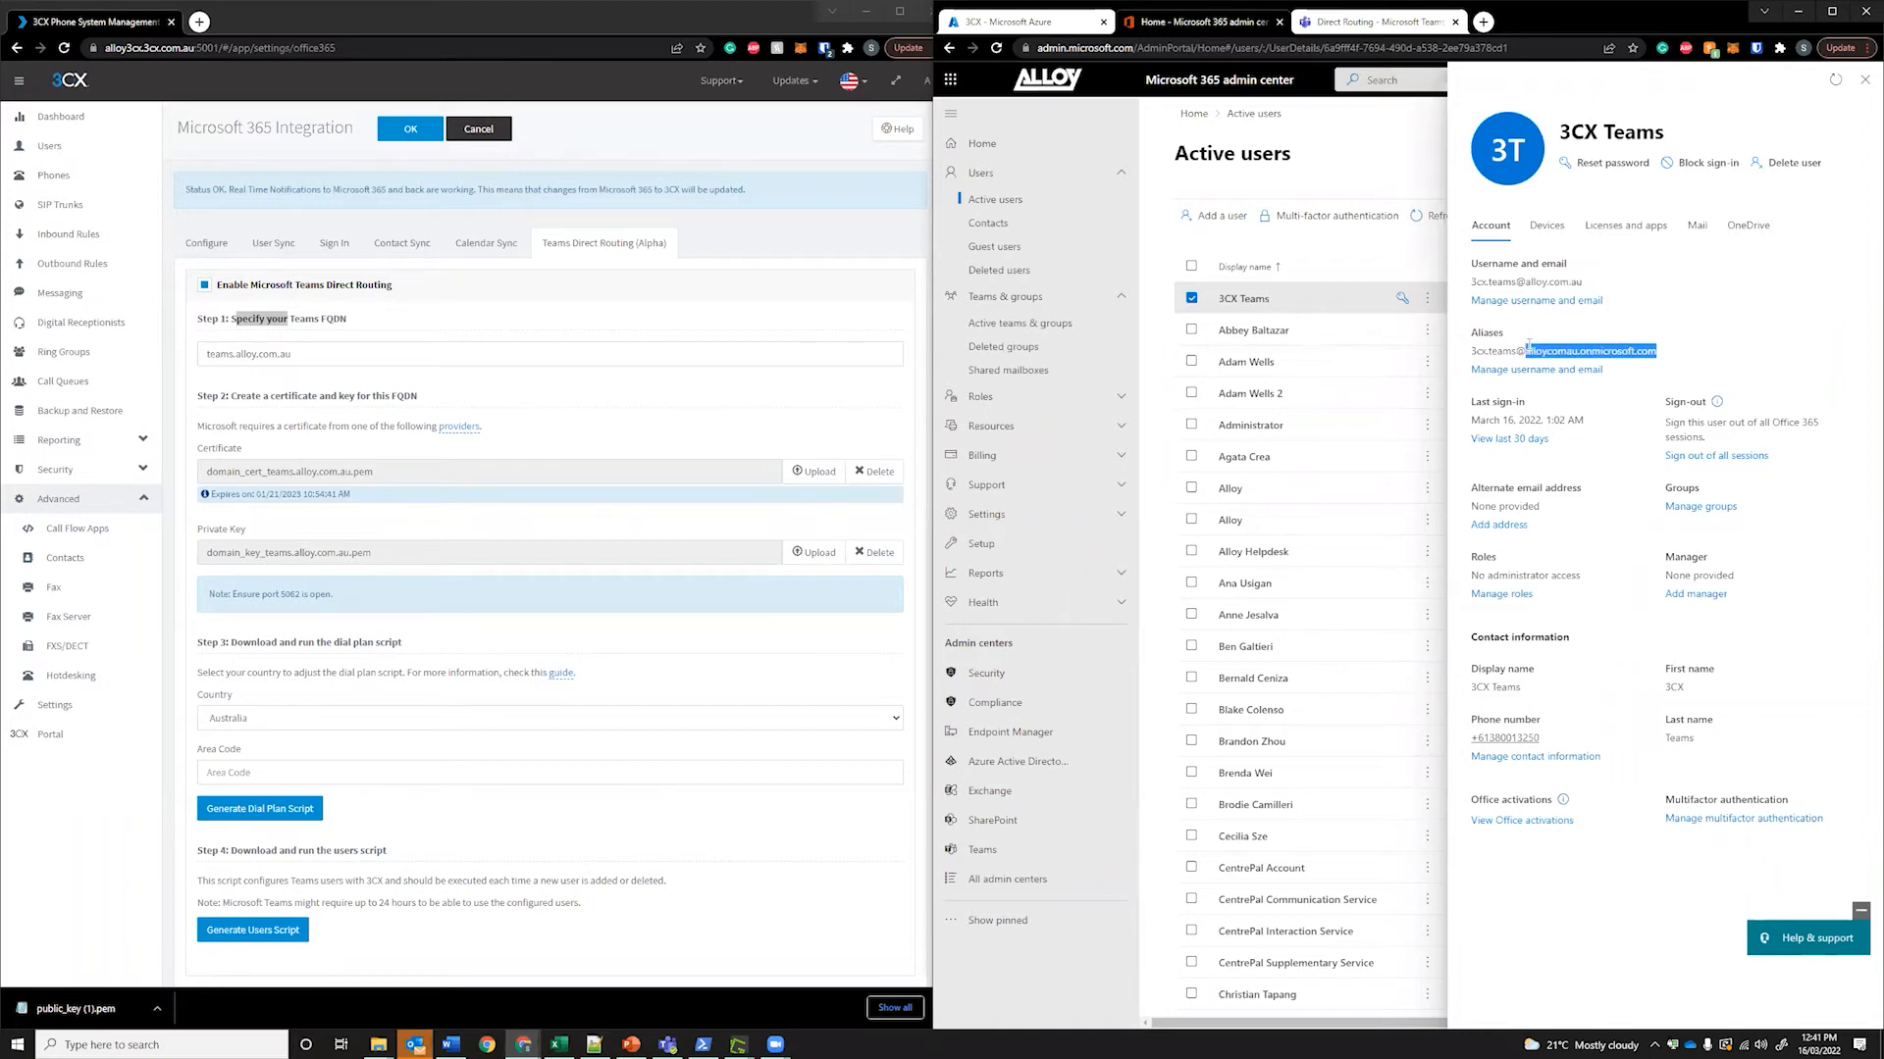
left_click_drag(1582, 283, 1525, 283)
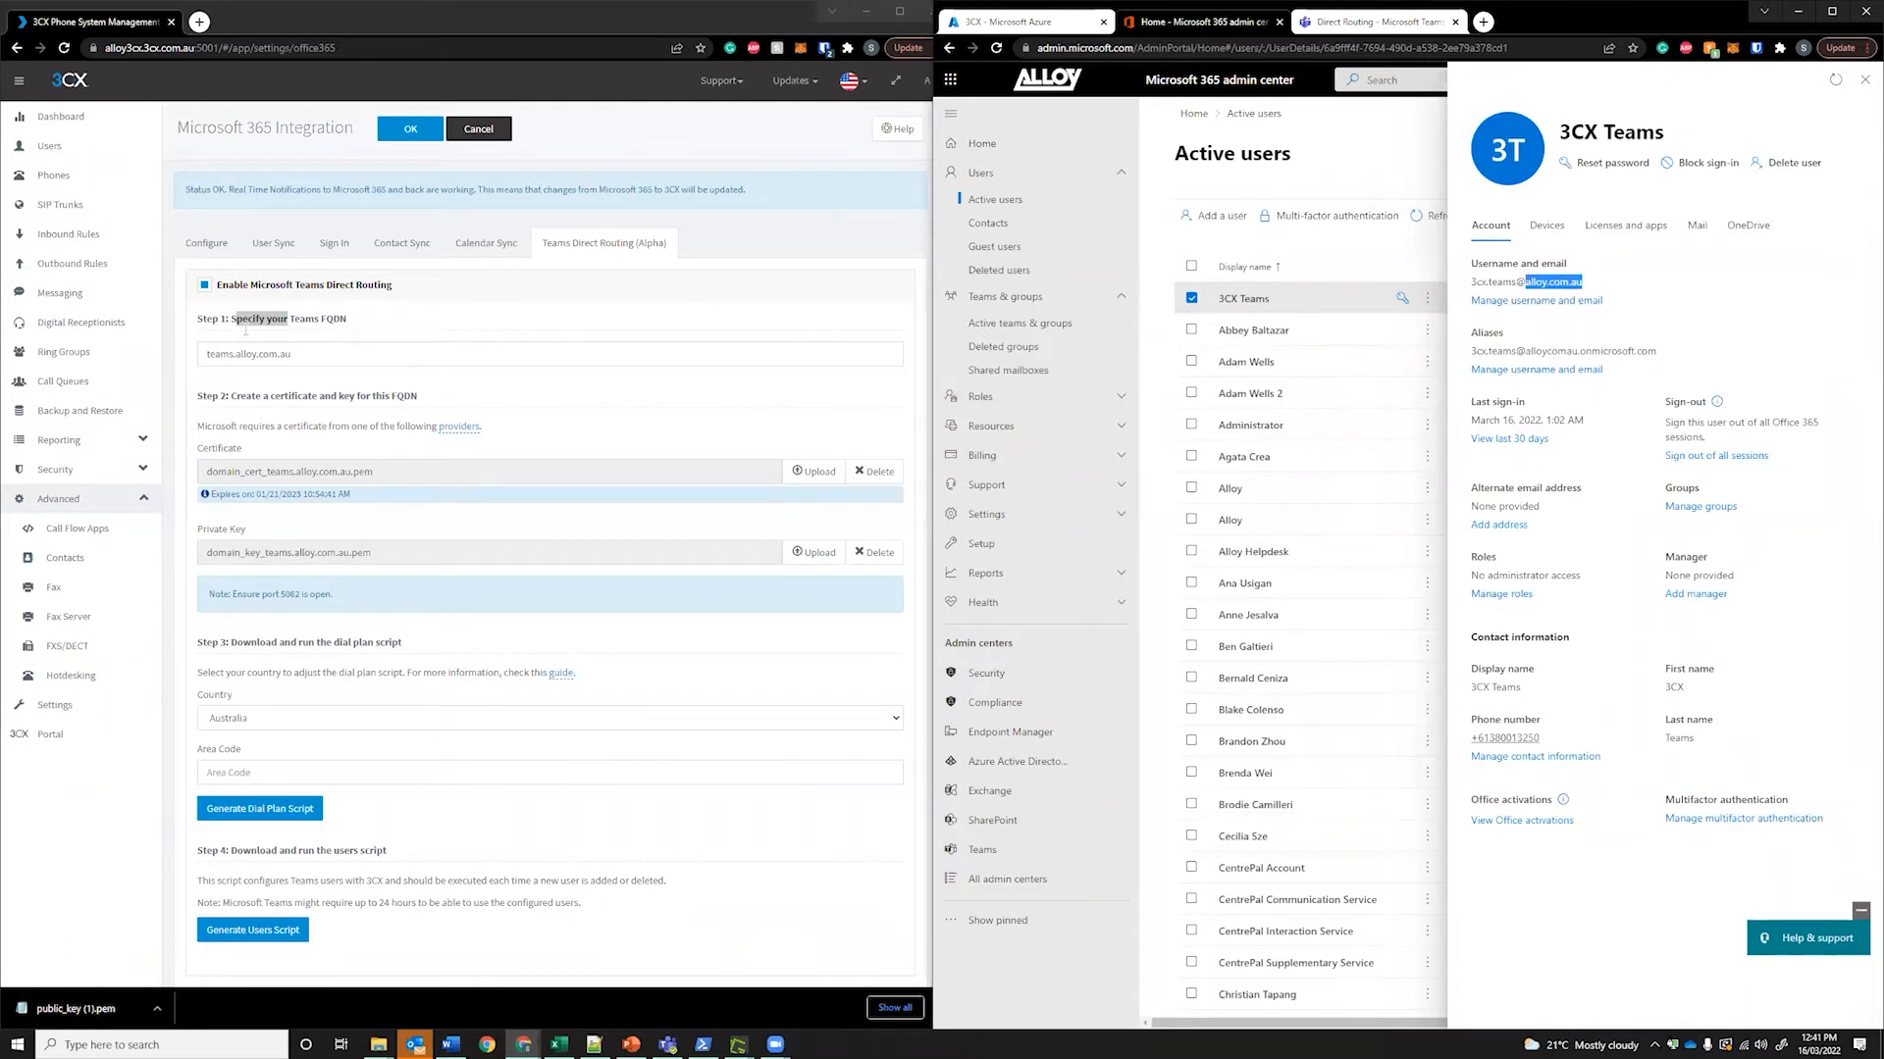
double_click(216, 354)
left_click_drag(239, 354, 313, 352)
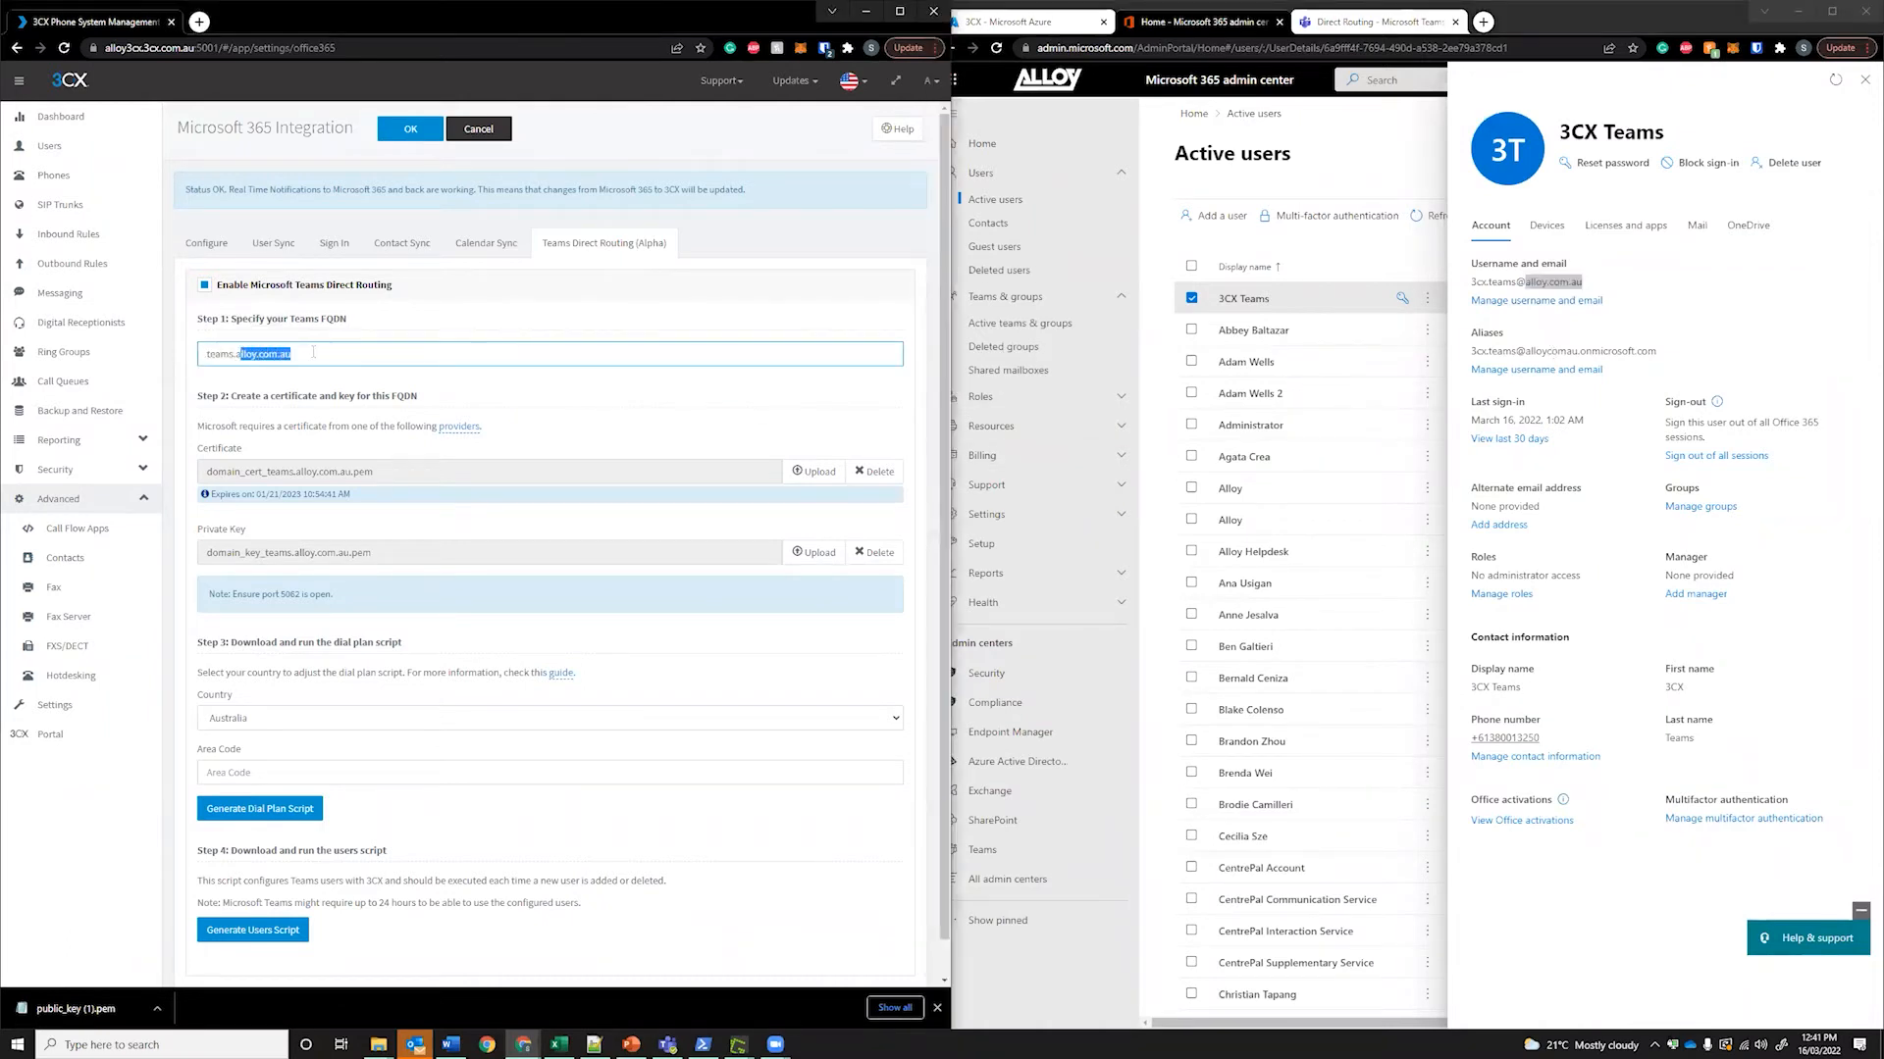
left_click(339, 355)
left_click(1738, 295)
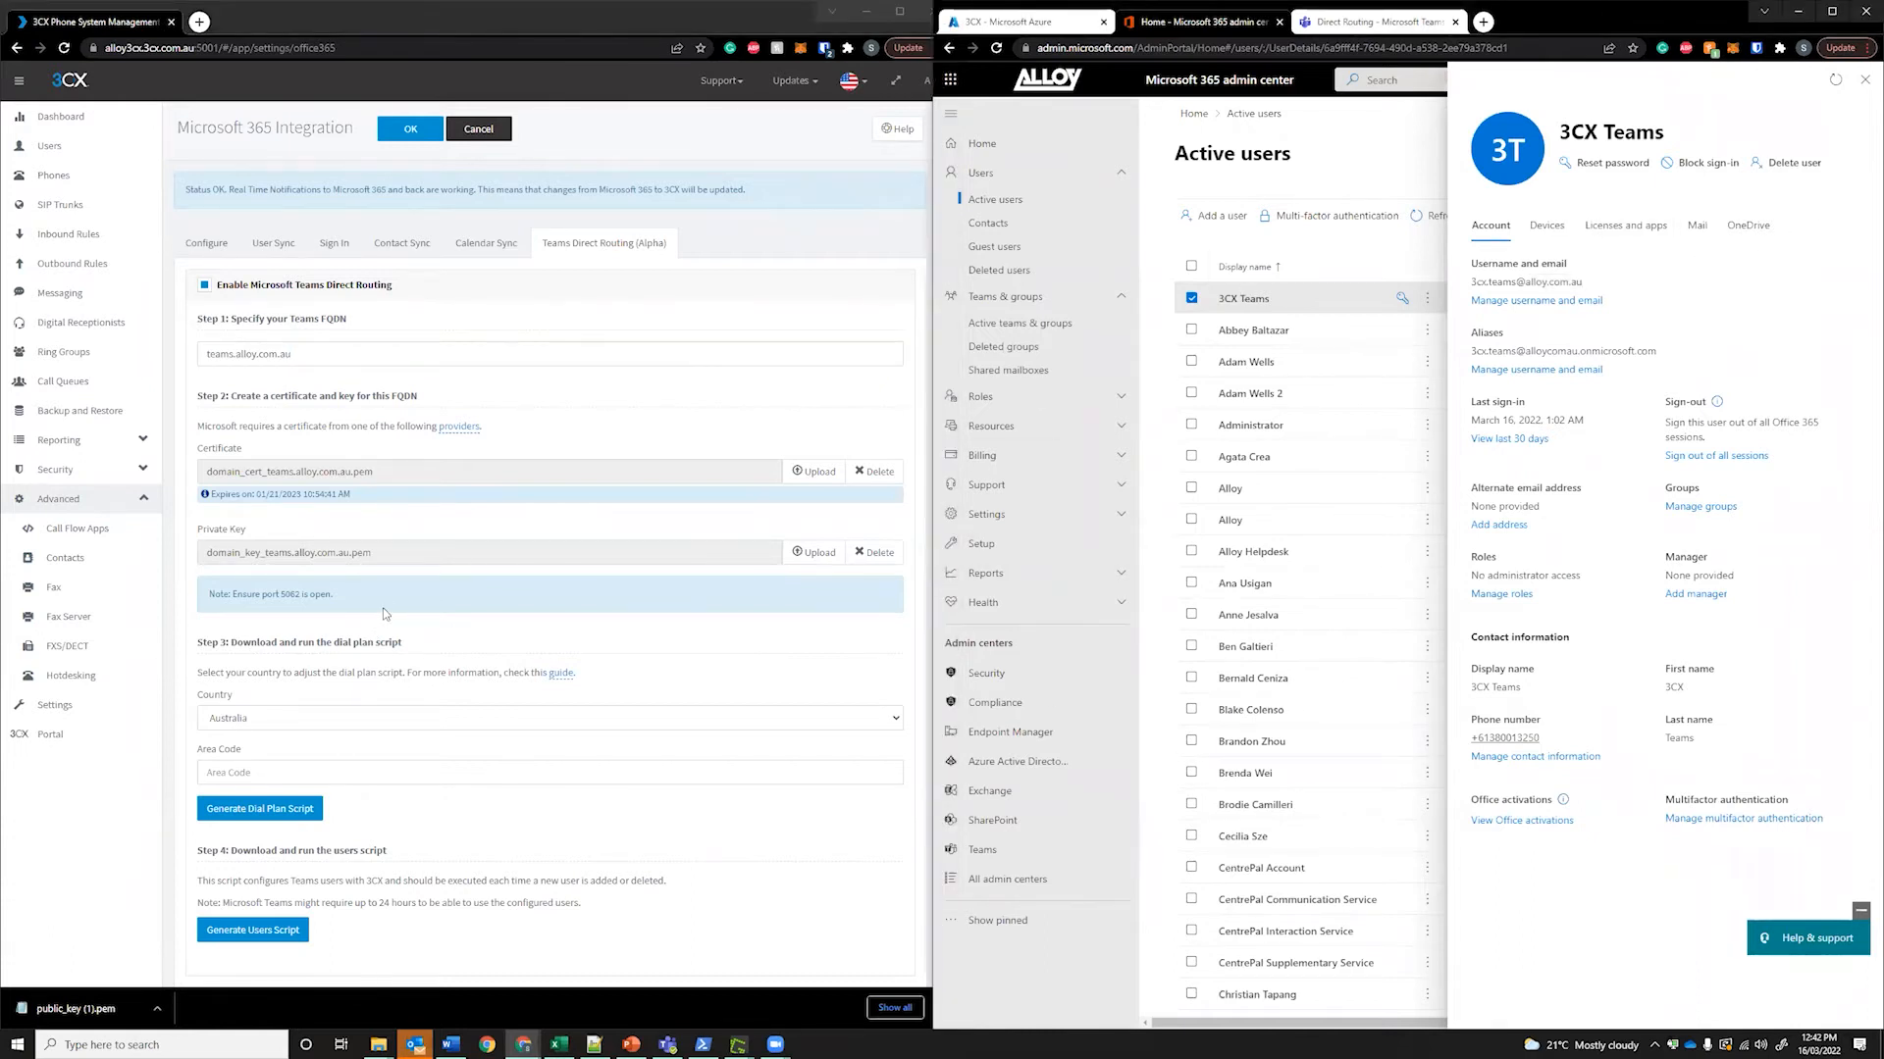
left_click(407, 576)
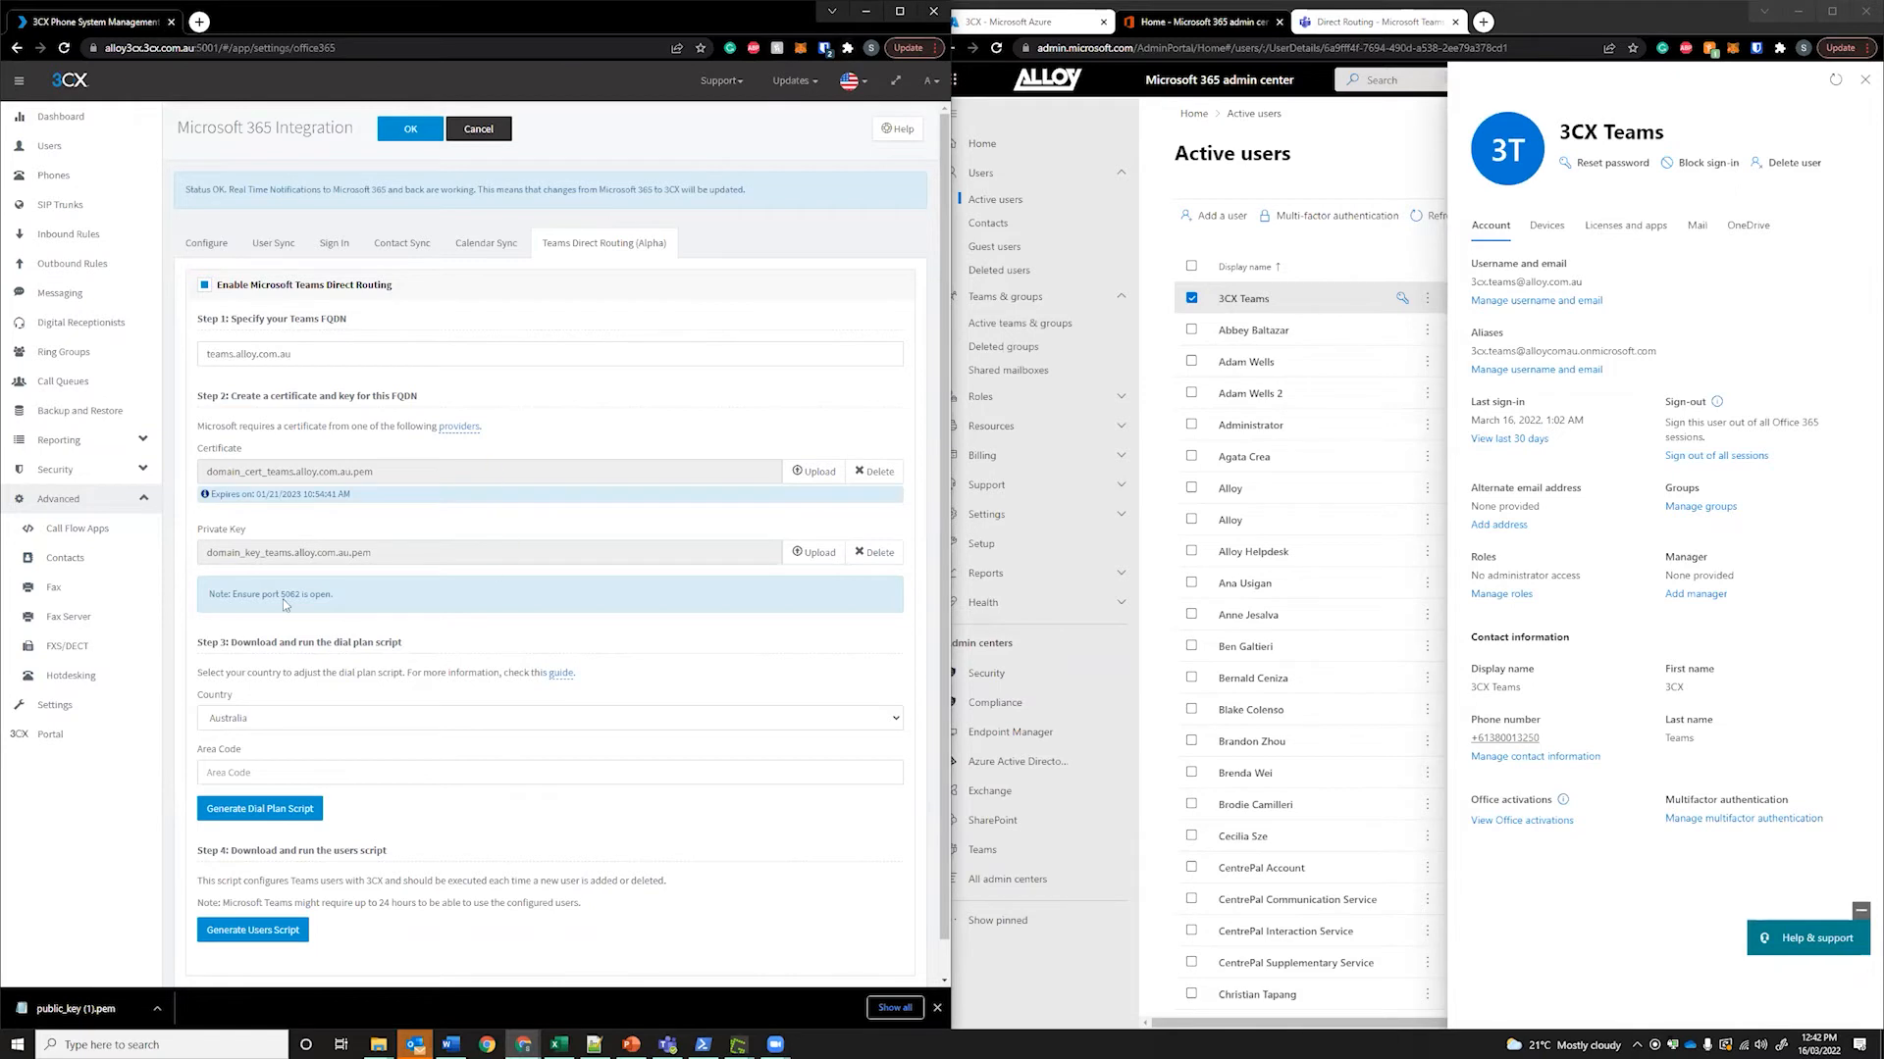
left_click(292, 719)
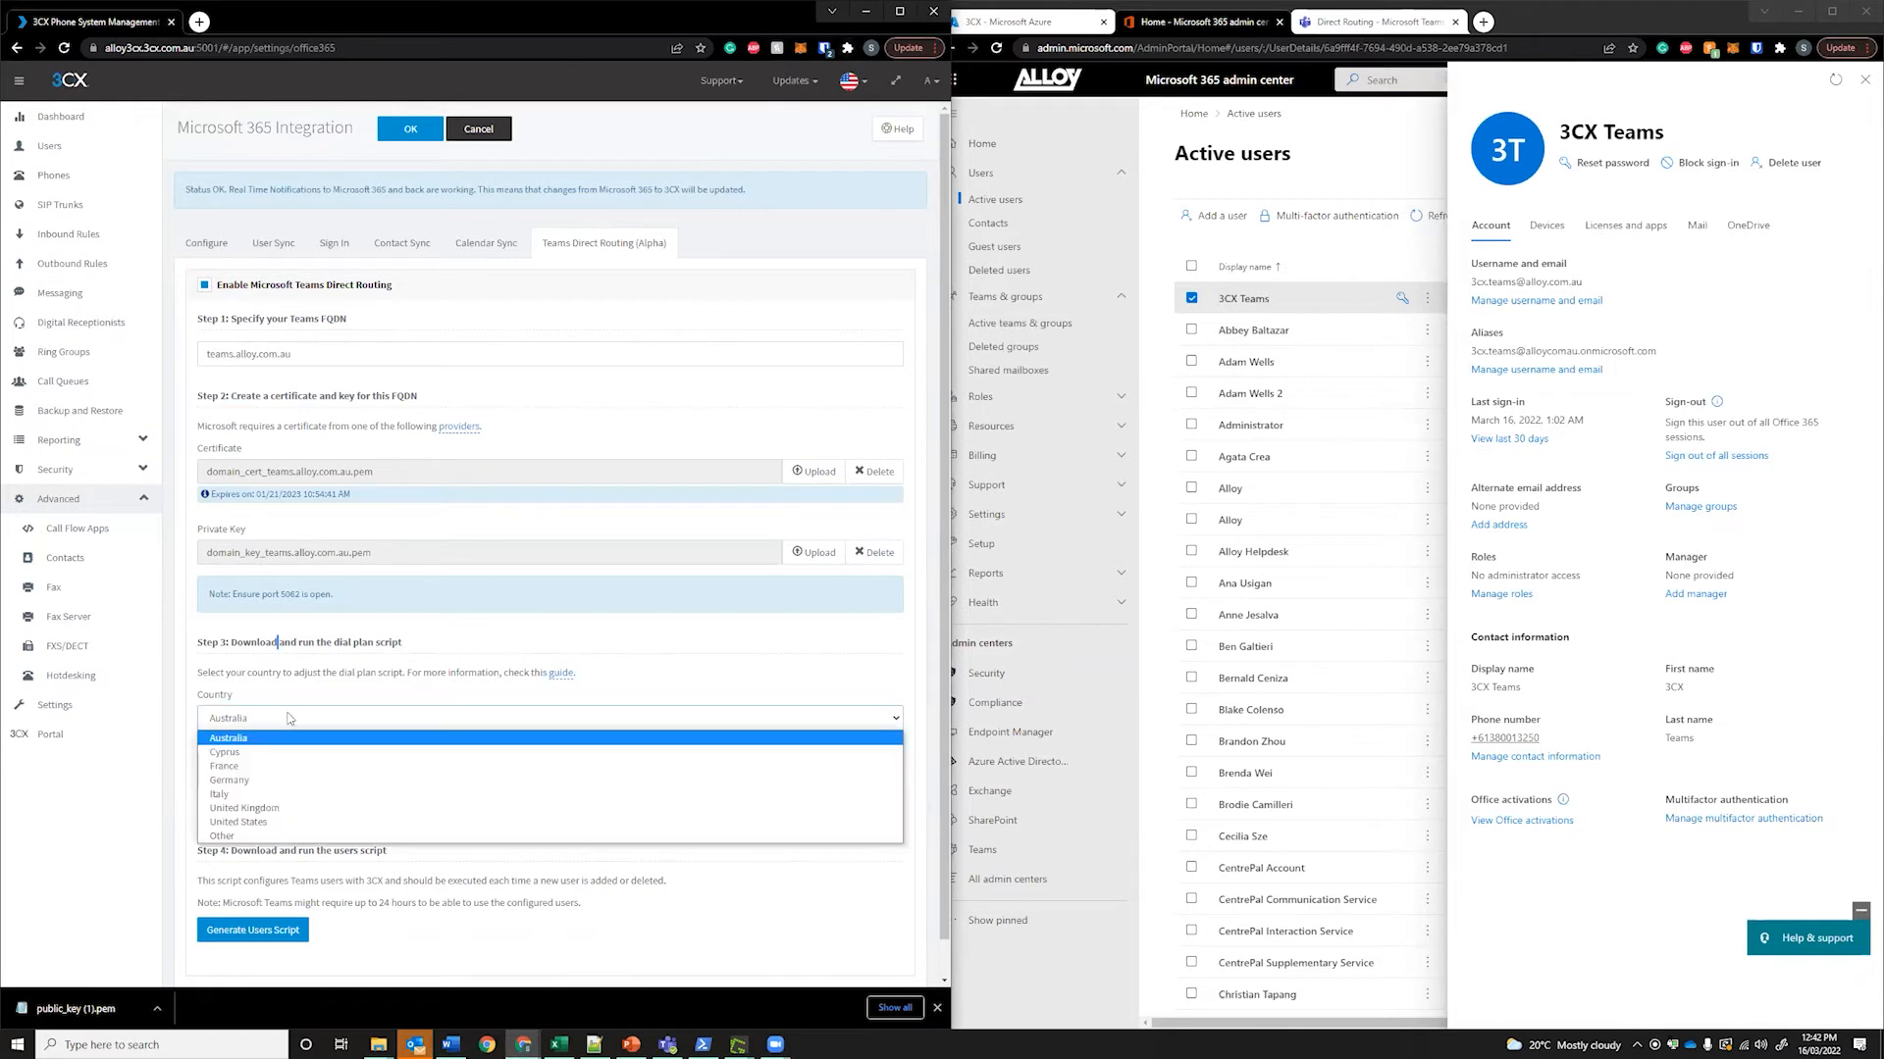
left_click(399, 689)
left_click(317, 718)
left_click(334, 643)
left_click(355, 720)
left_click(263, 737)
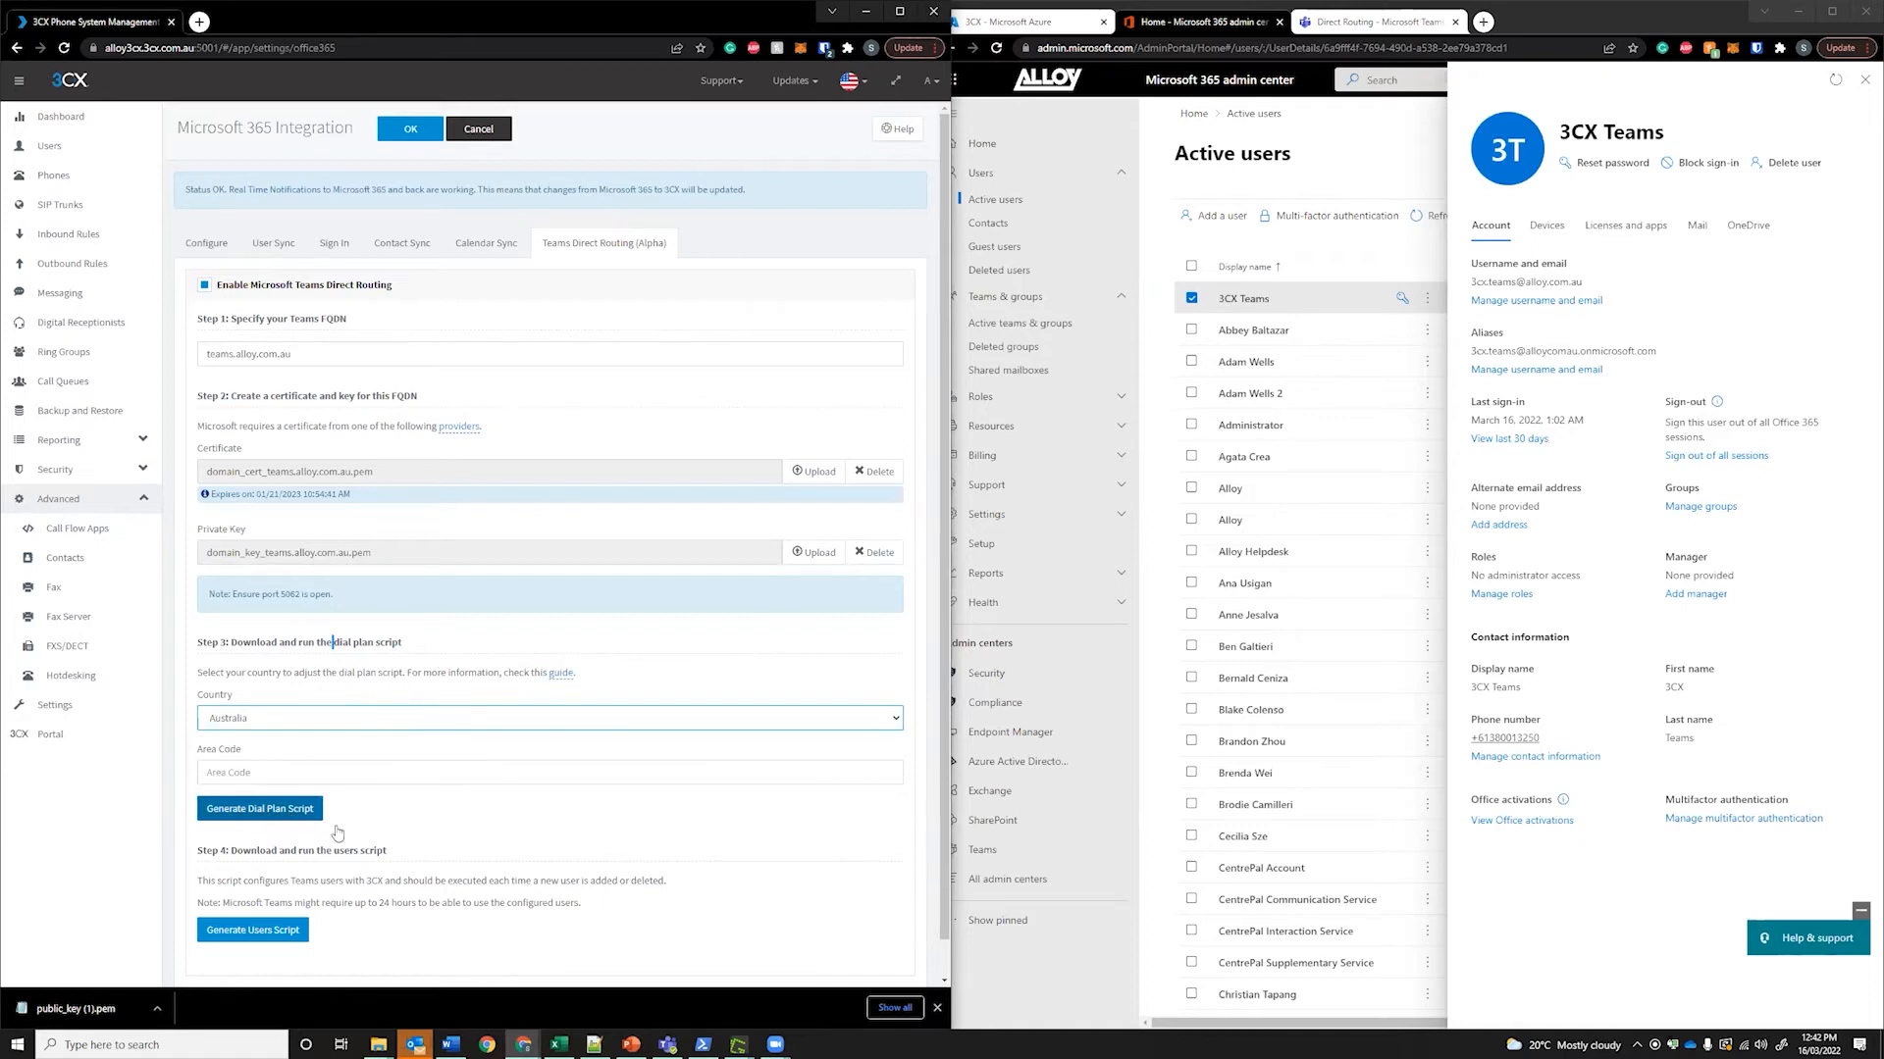
Run the downloaded teams_dial_plan (6).ps1 with PowerShell from its Explorer folder
left_click(599, 1044)
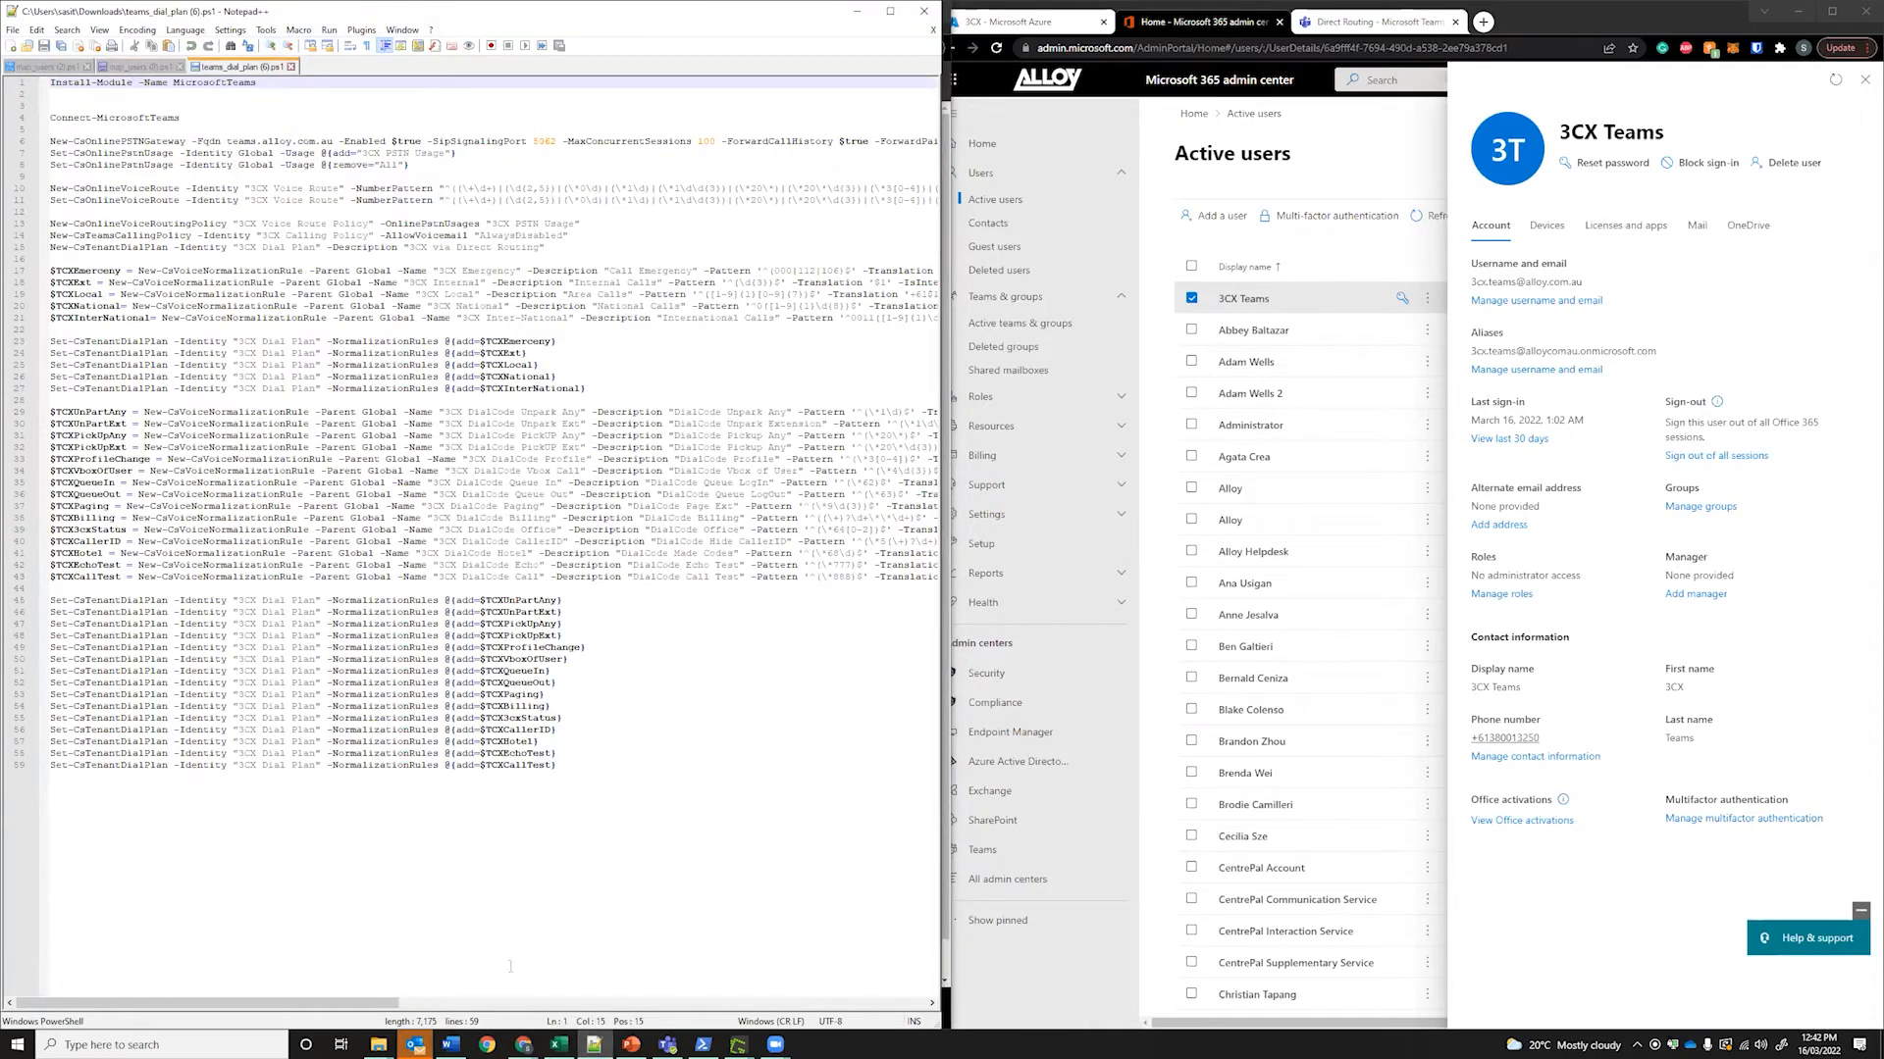
mouse_move(378, 1040)
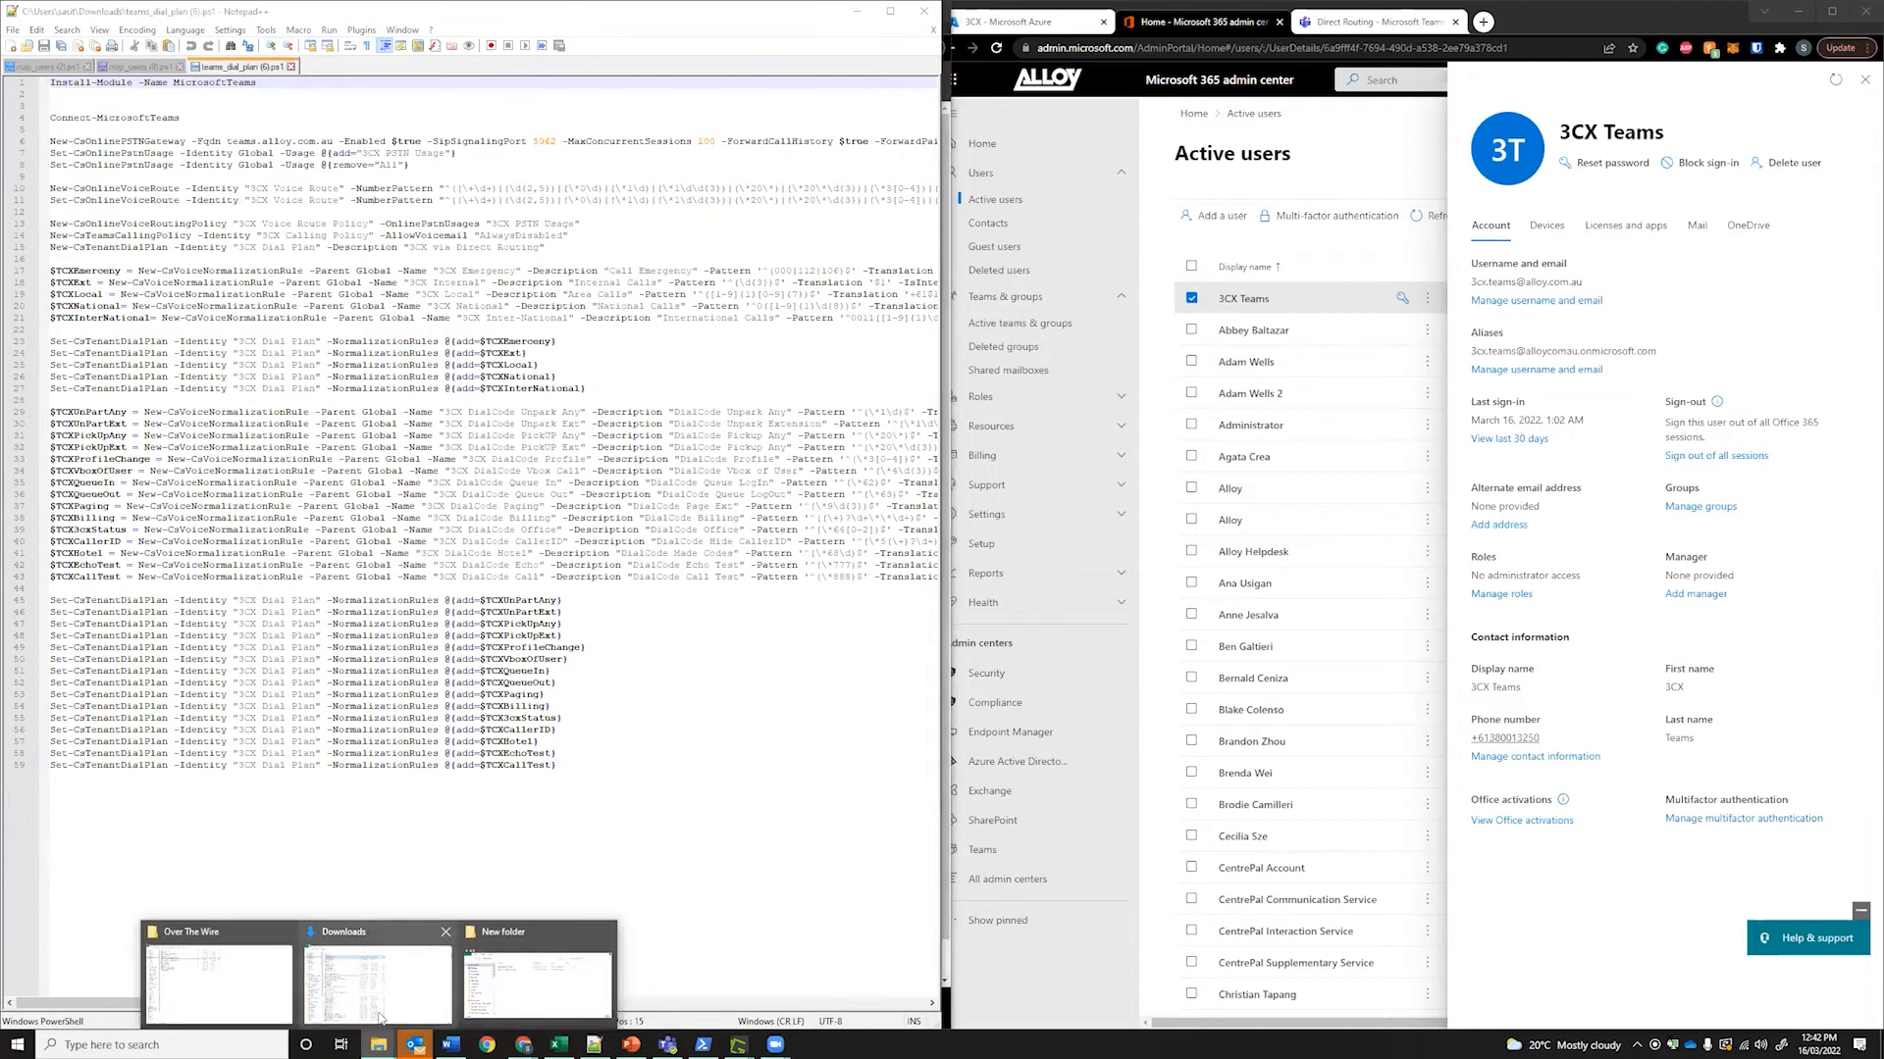
left_click(530, 981)
left_click(530, 197)
right_click(530, 197)
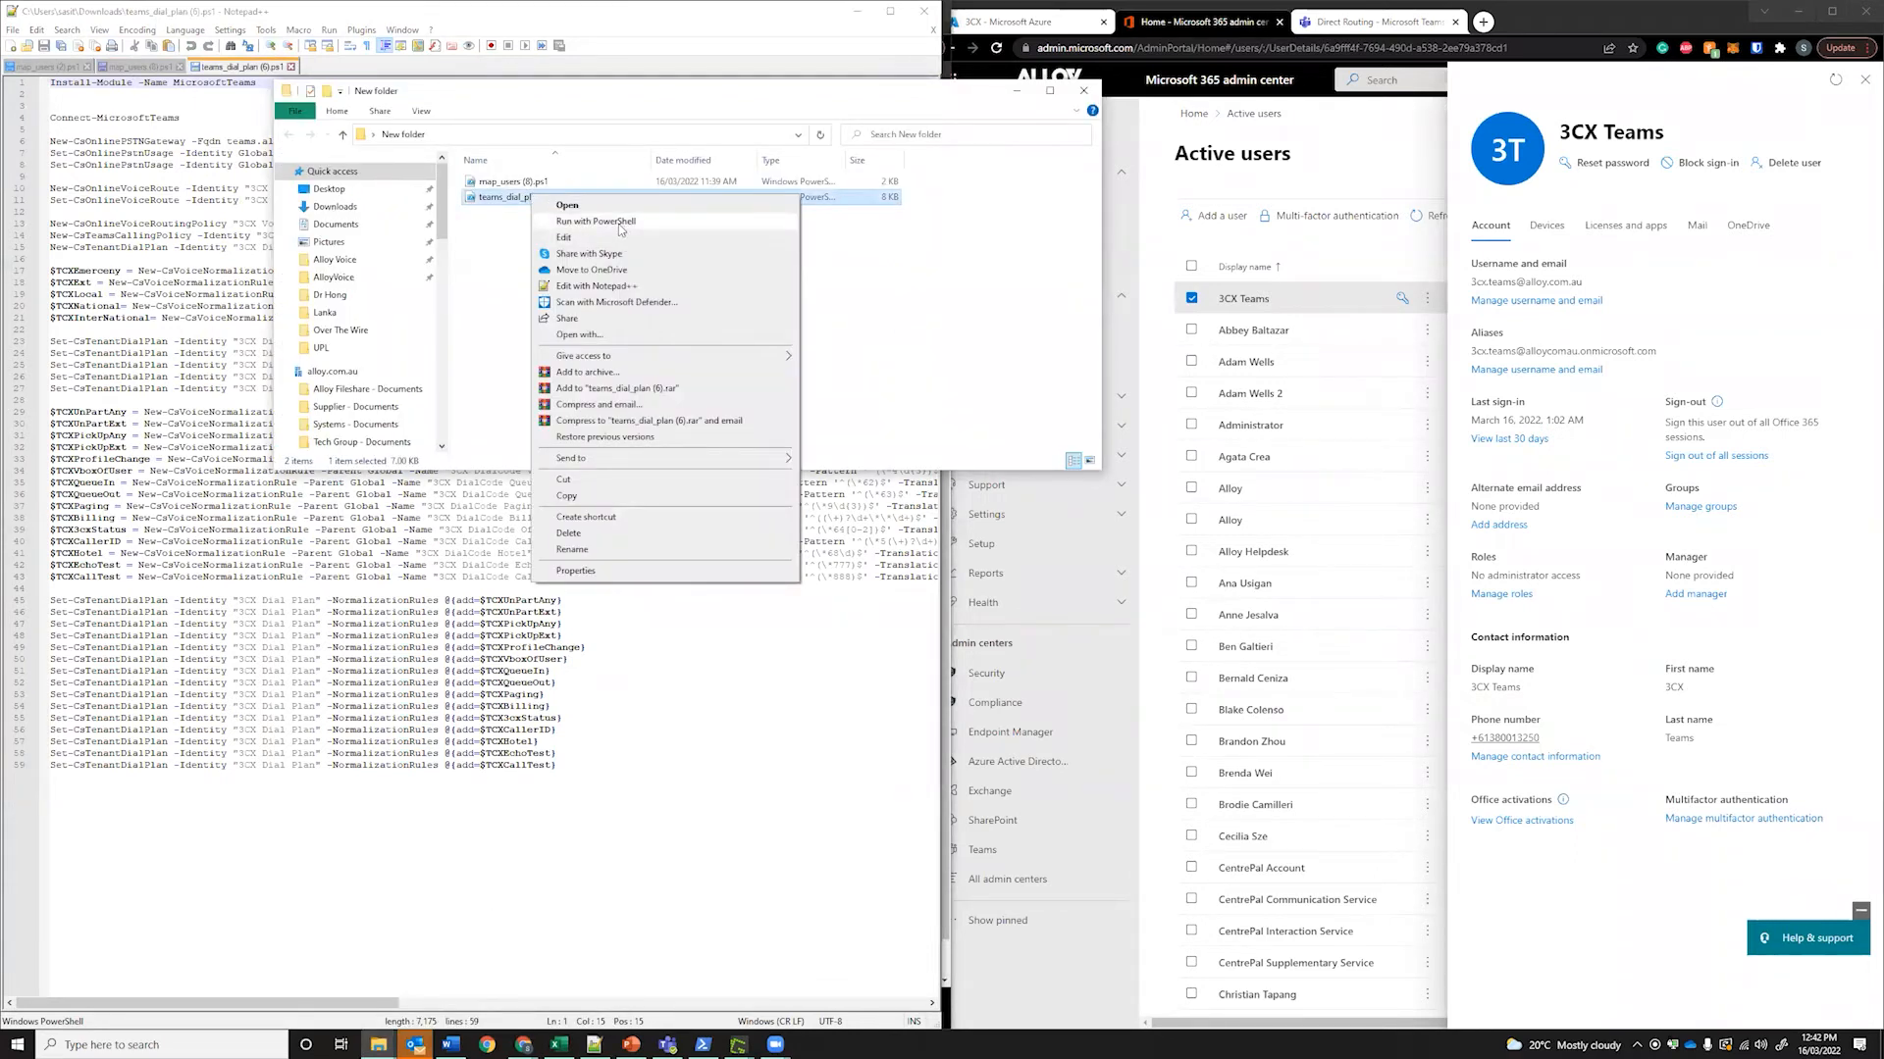
left_click(620, 224)
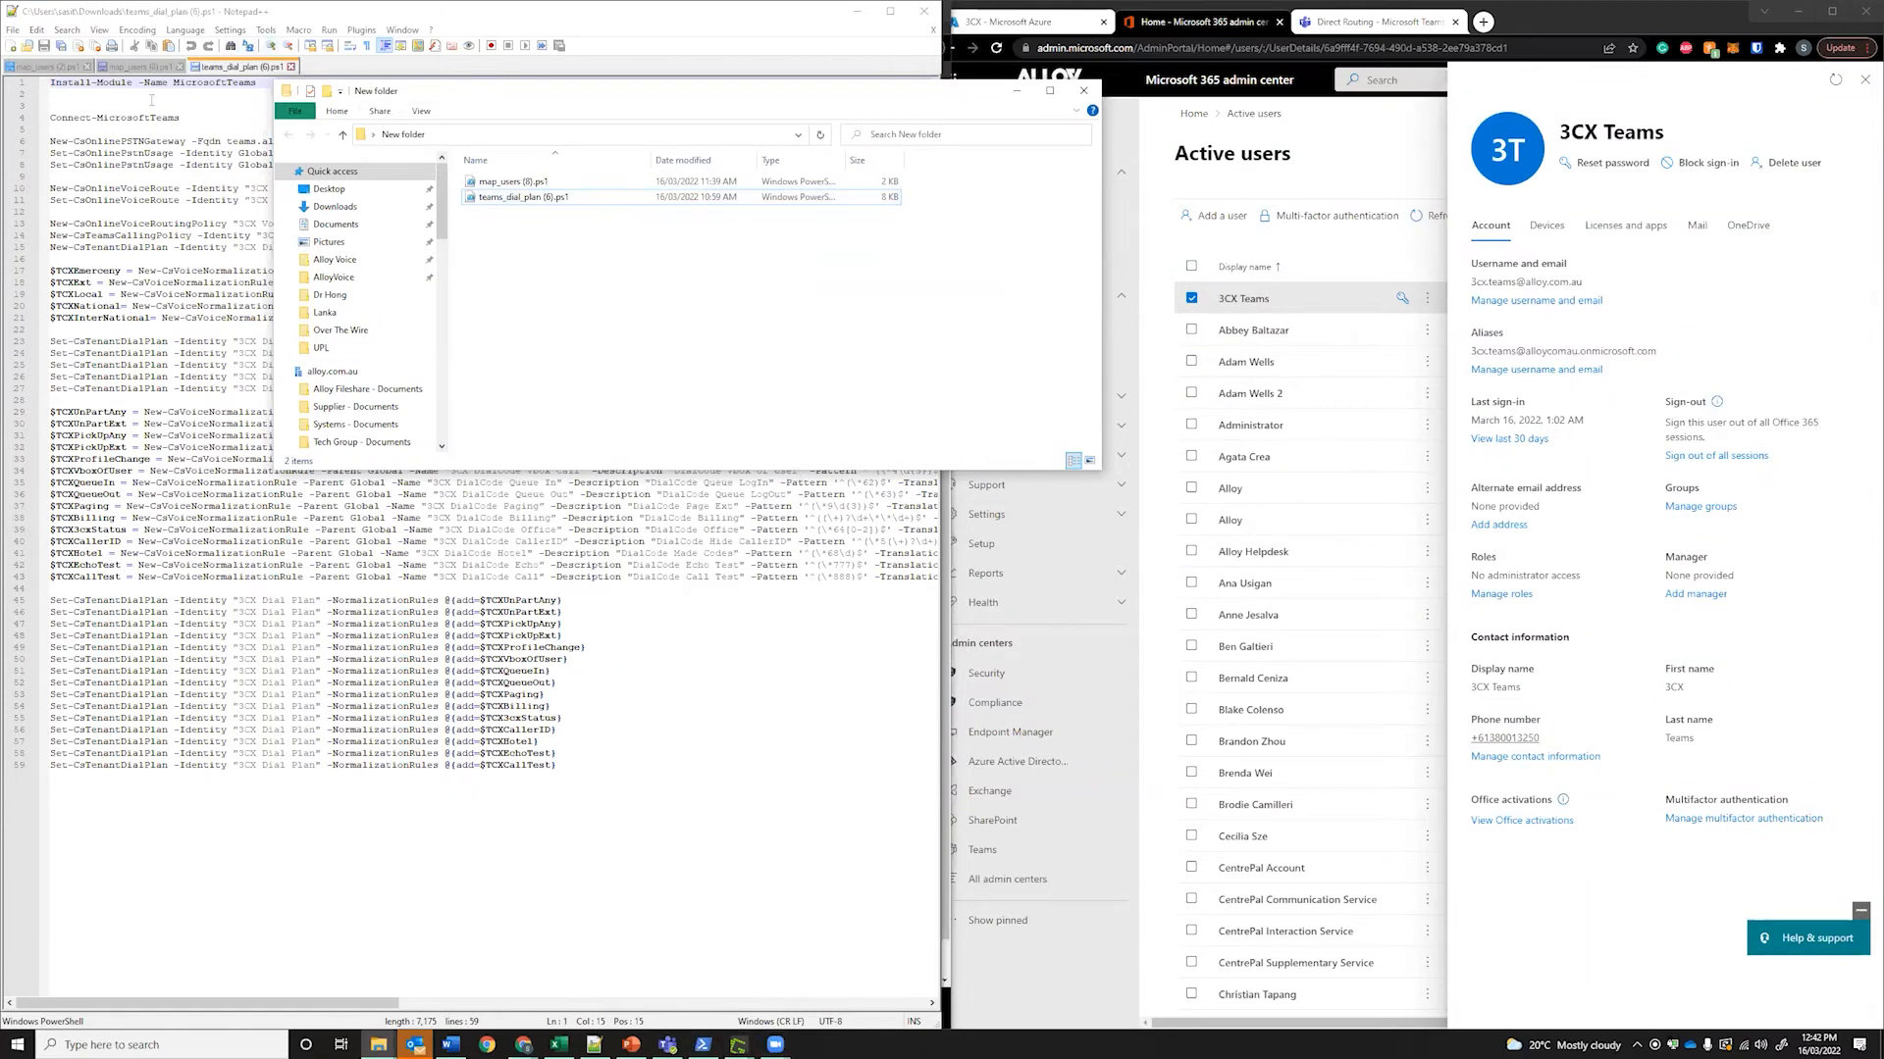
Arrange the dial plan script in Notepad++ beside the Administrator PowerShell console
left_click(150, 97)
left_click_drag(122, 84, 125, 95)
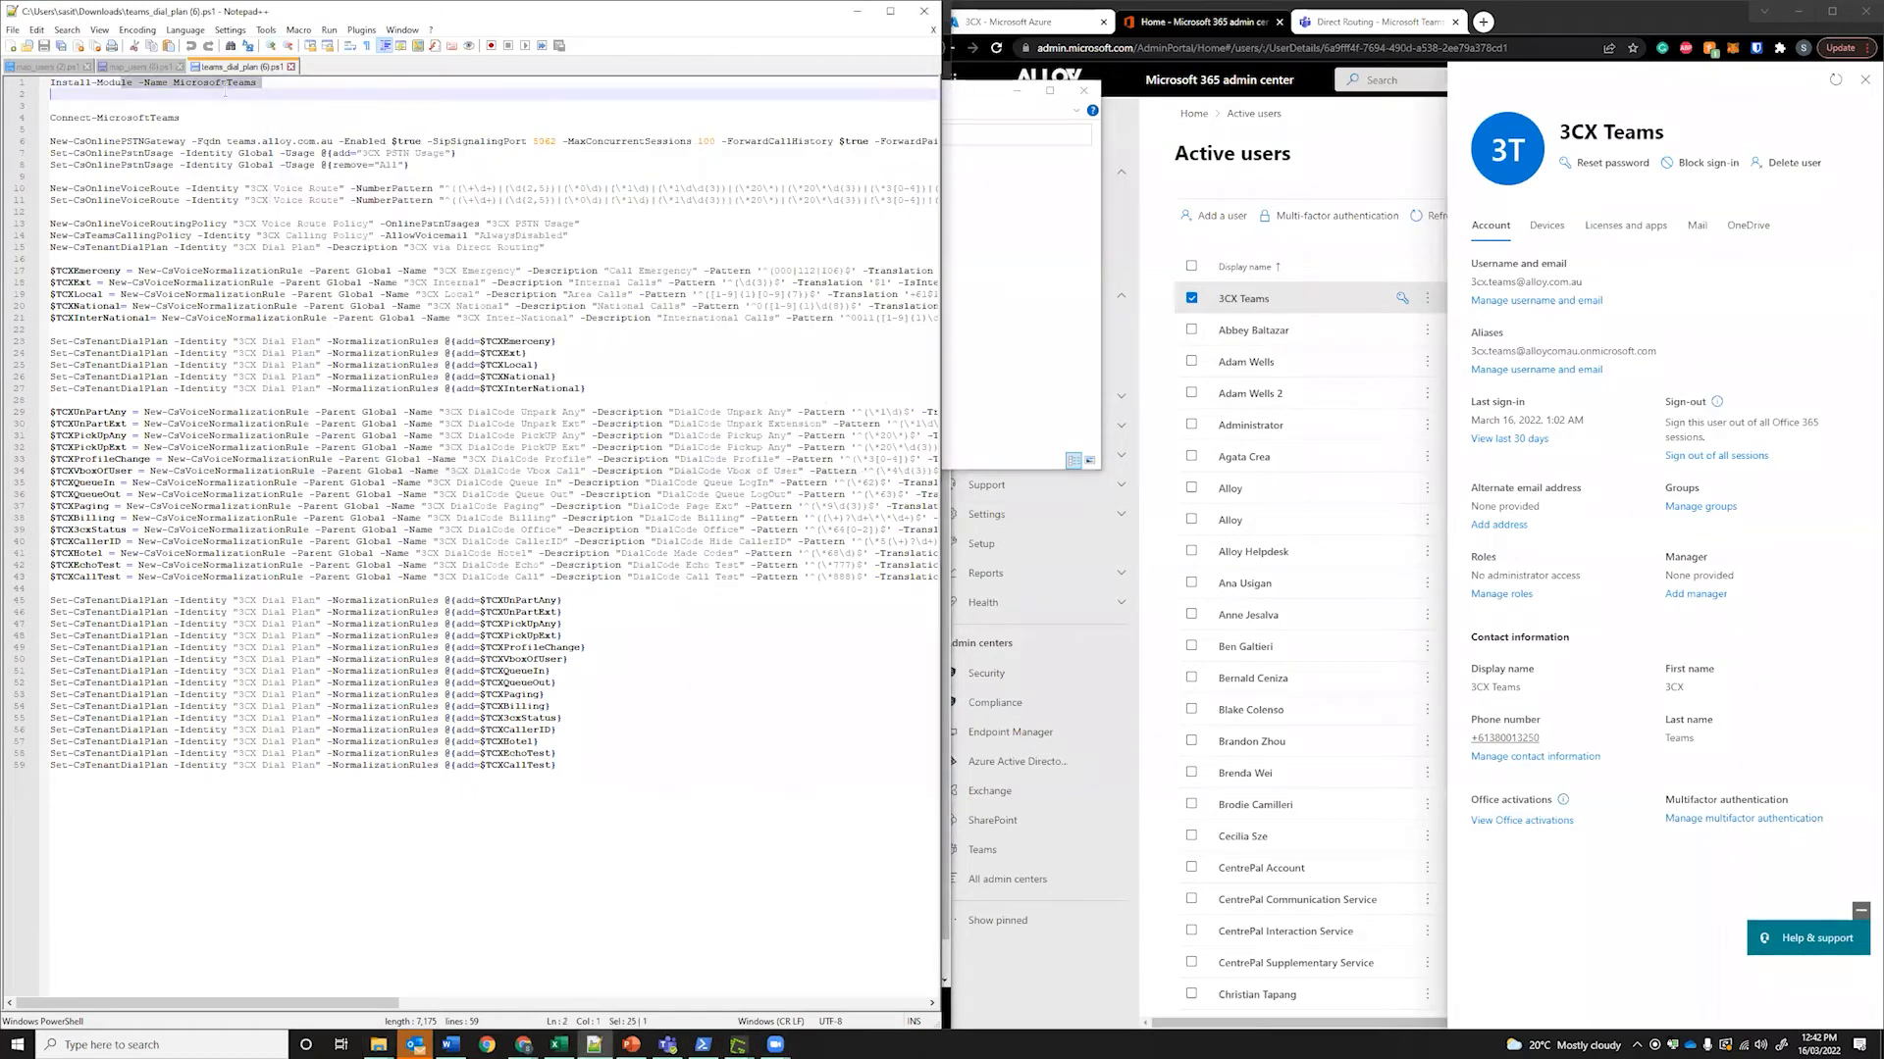
left_click(705, 1044)
left_click(1204, 394)
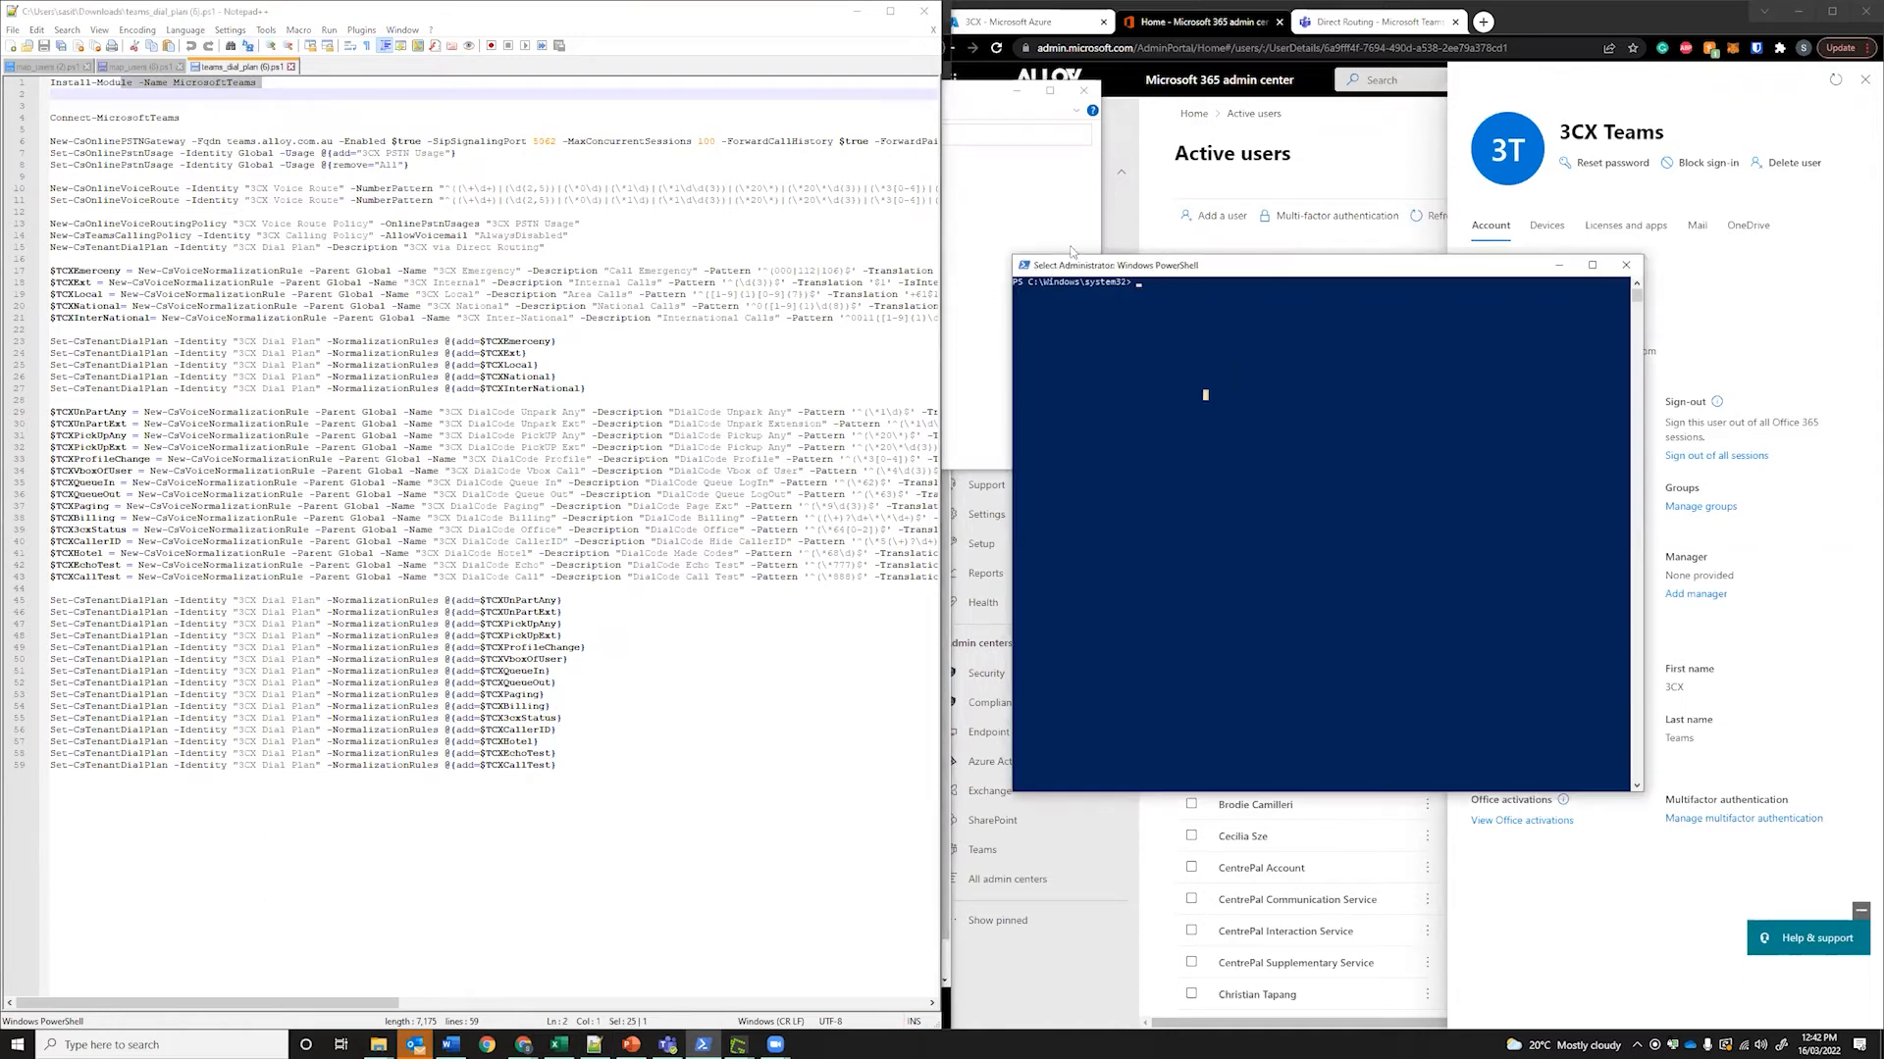
Copy the Connect-MicrosoftTeams line from the dial plan script and paste it into PowerShell
left_click_drag(1068, 273, 1122, 278)
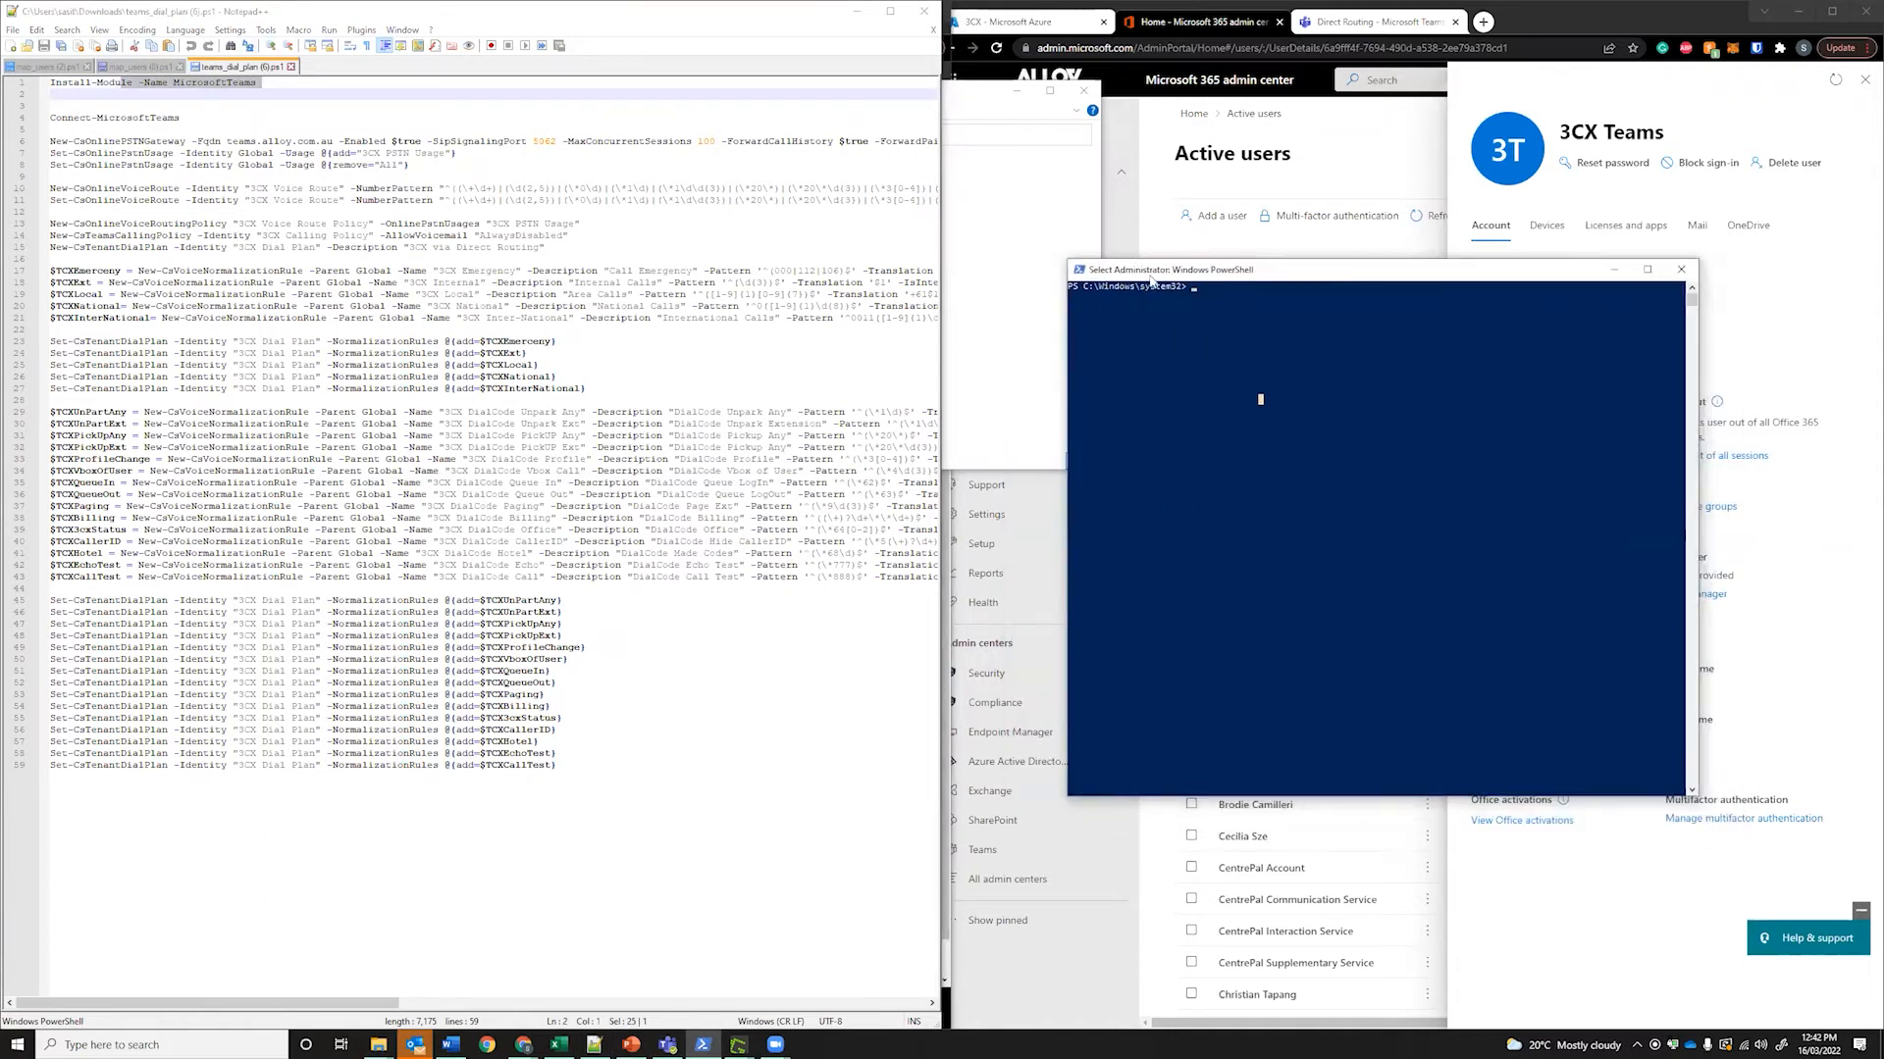
left_click_drag(258, 83, 56, 87)
left_click(1214, 340)
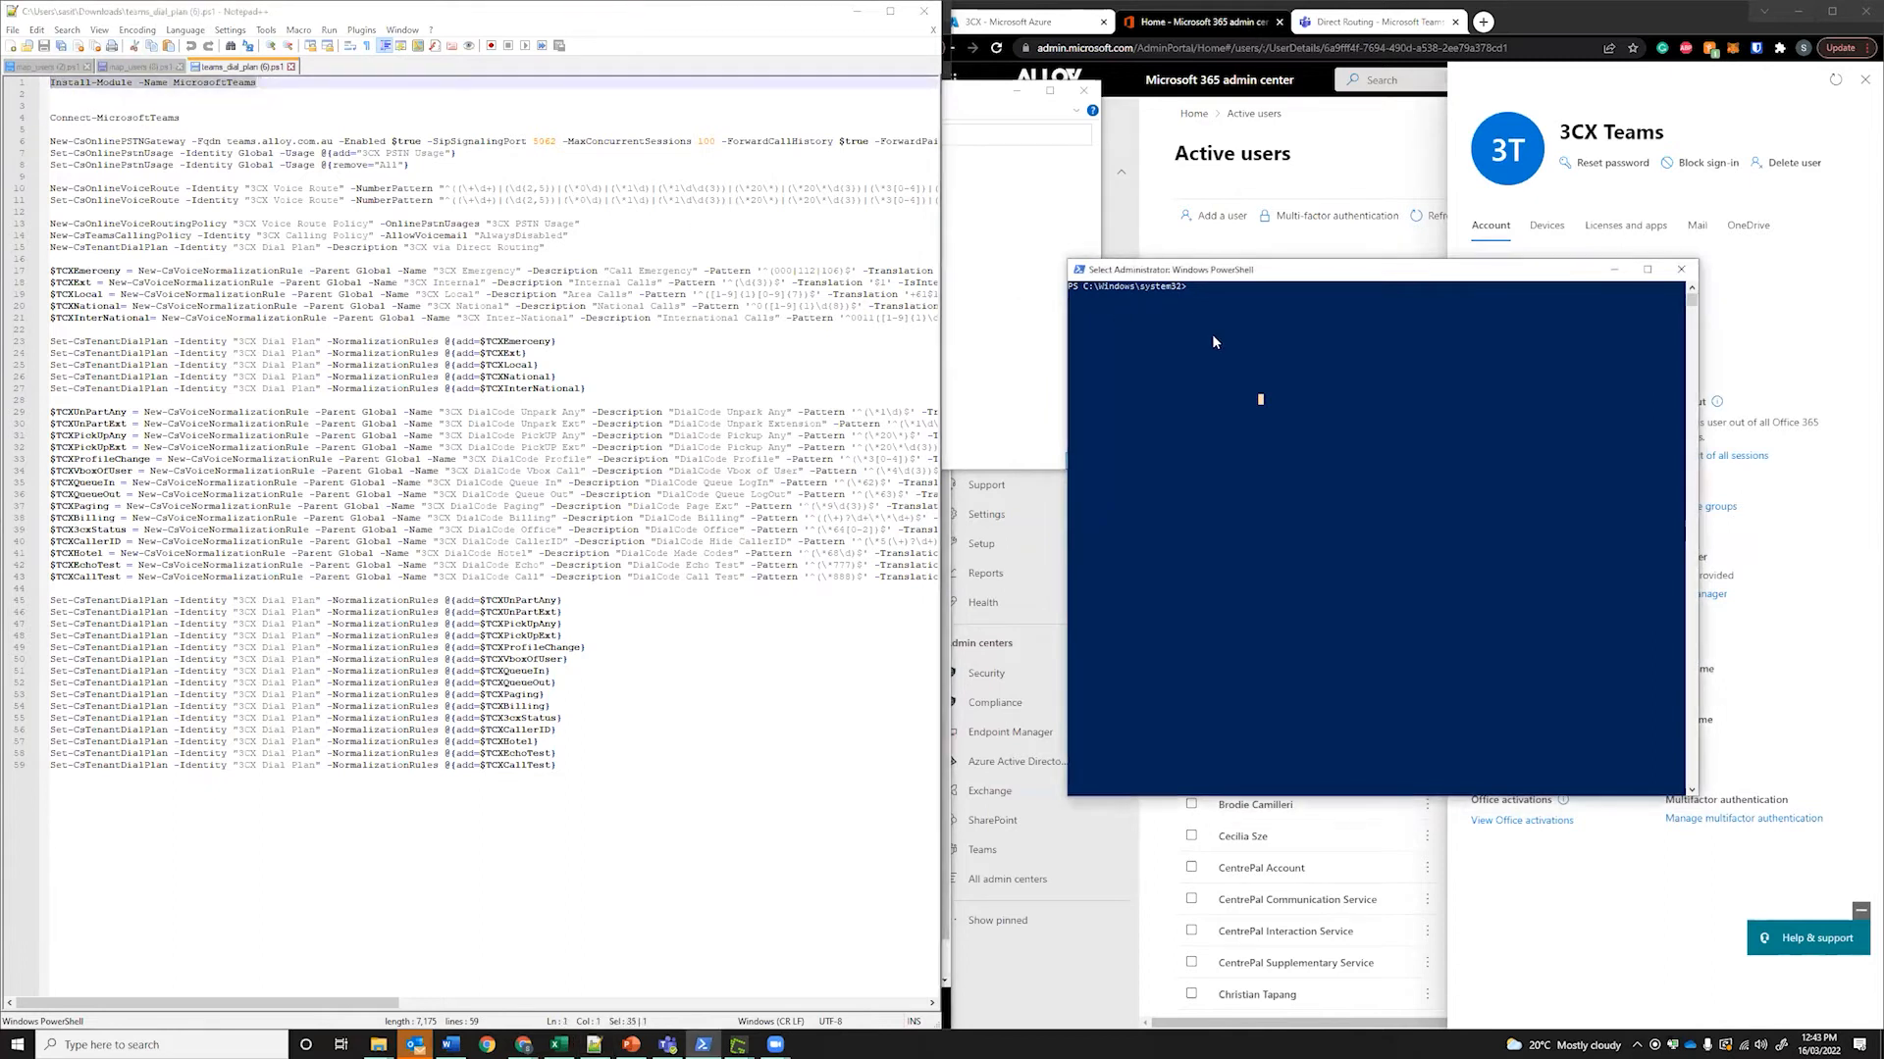
left_click(178, 117)
left_click_drag(182, 118, 22, 118)
key("ctrl+c")
left_click(1221, 357)
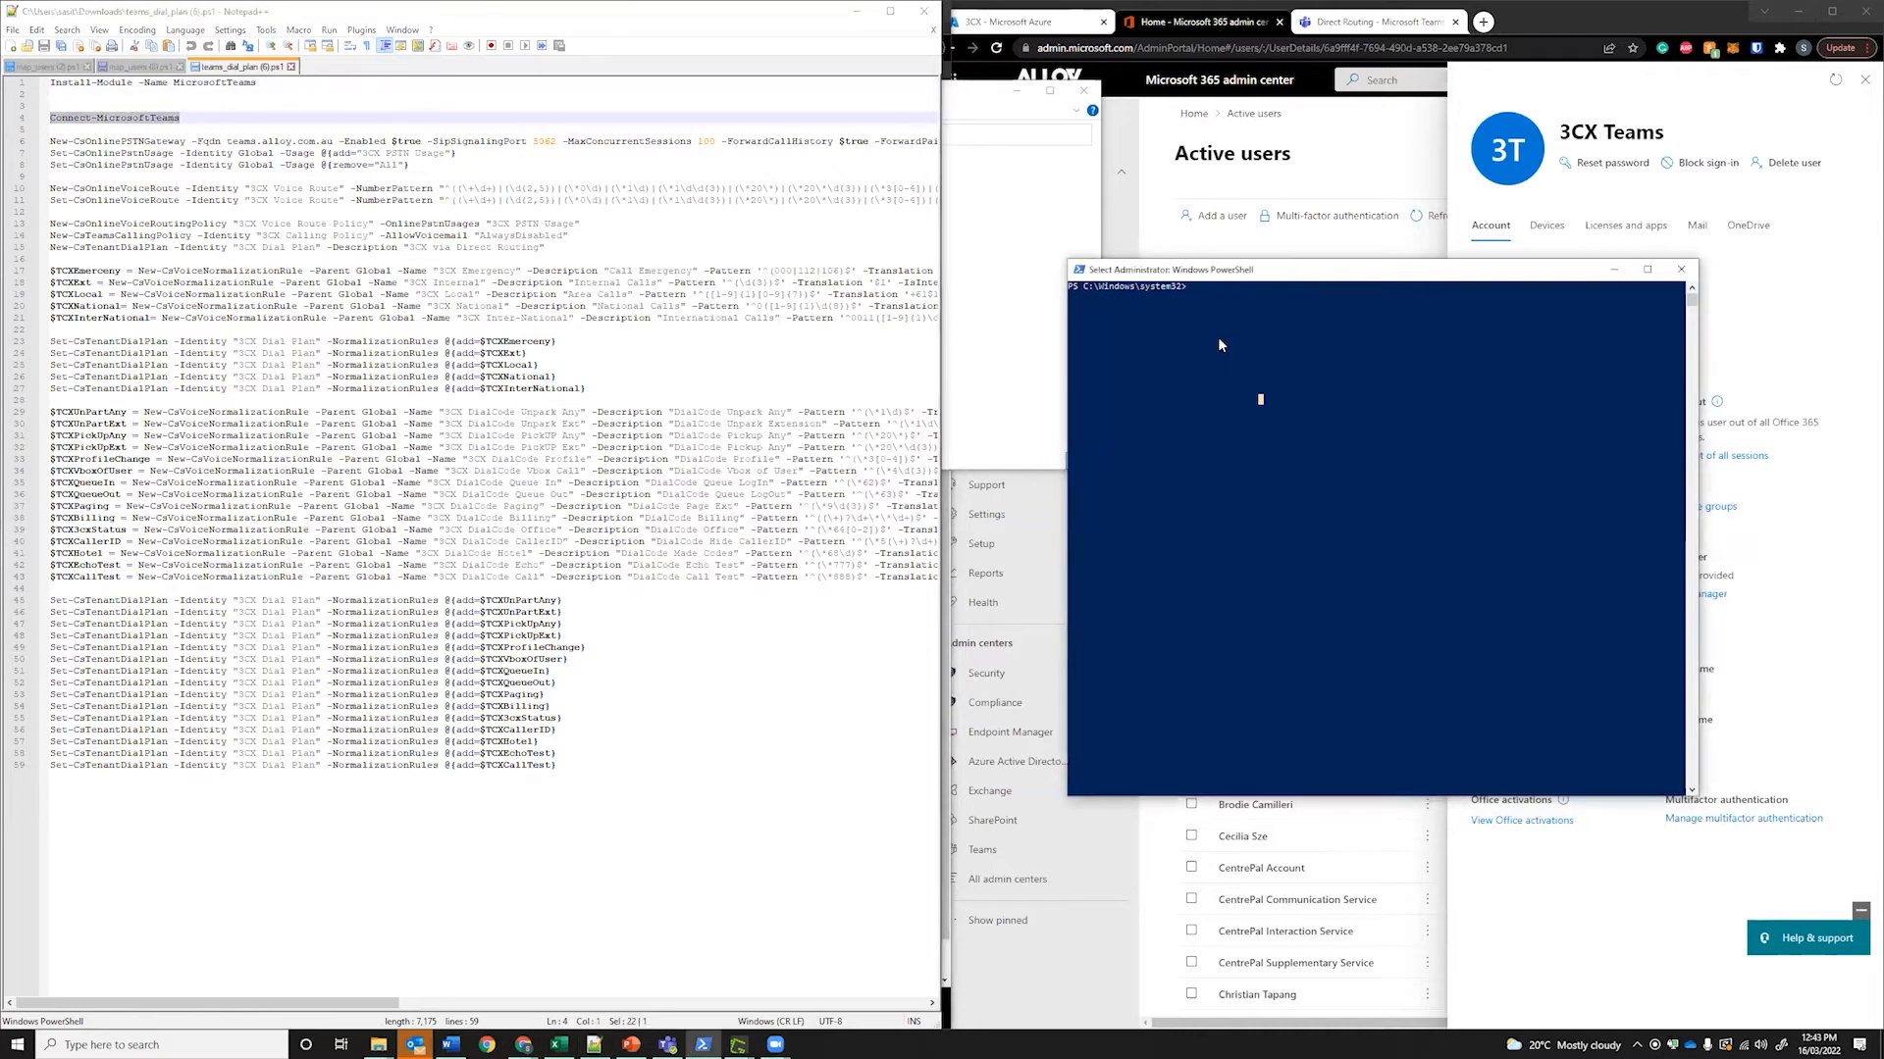
right_click(1249, 358)
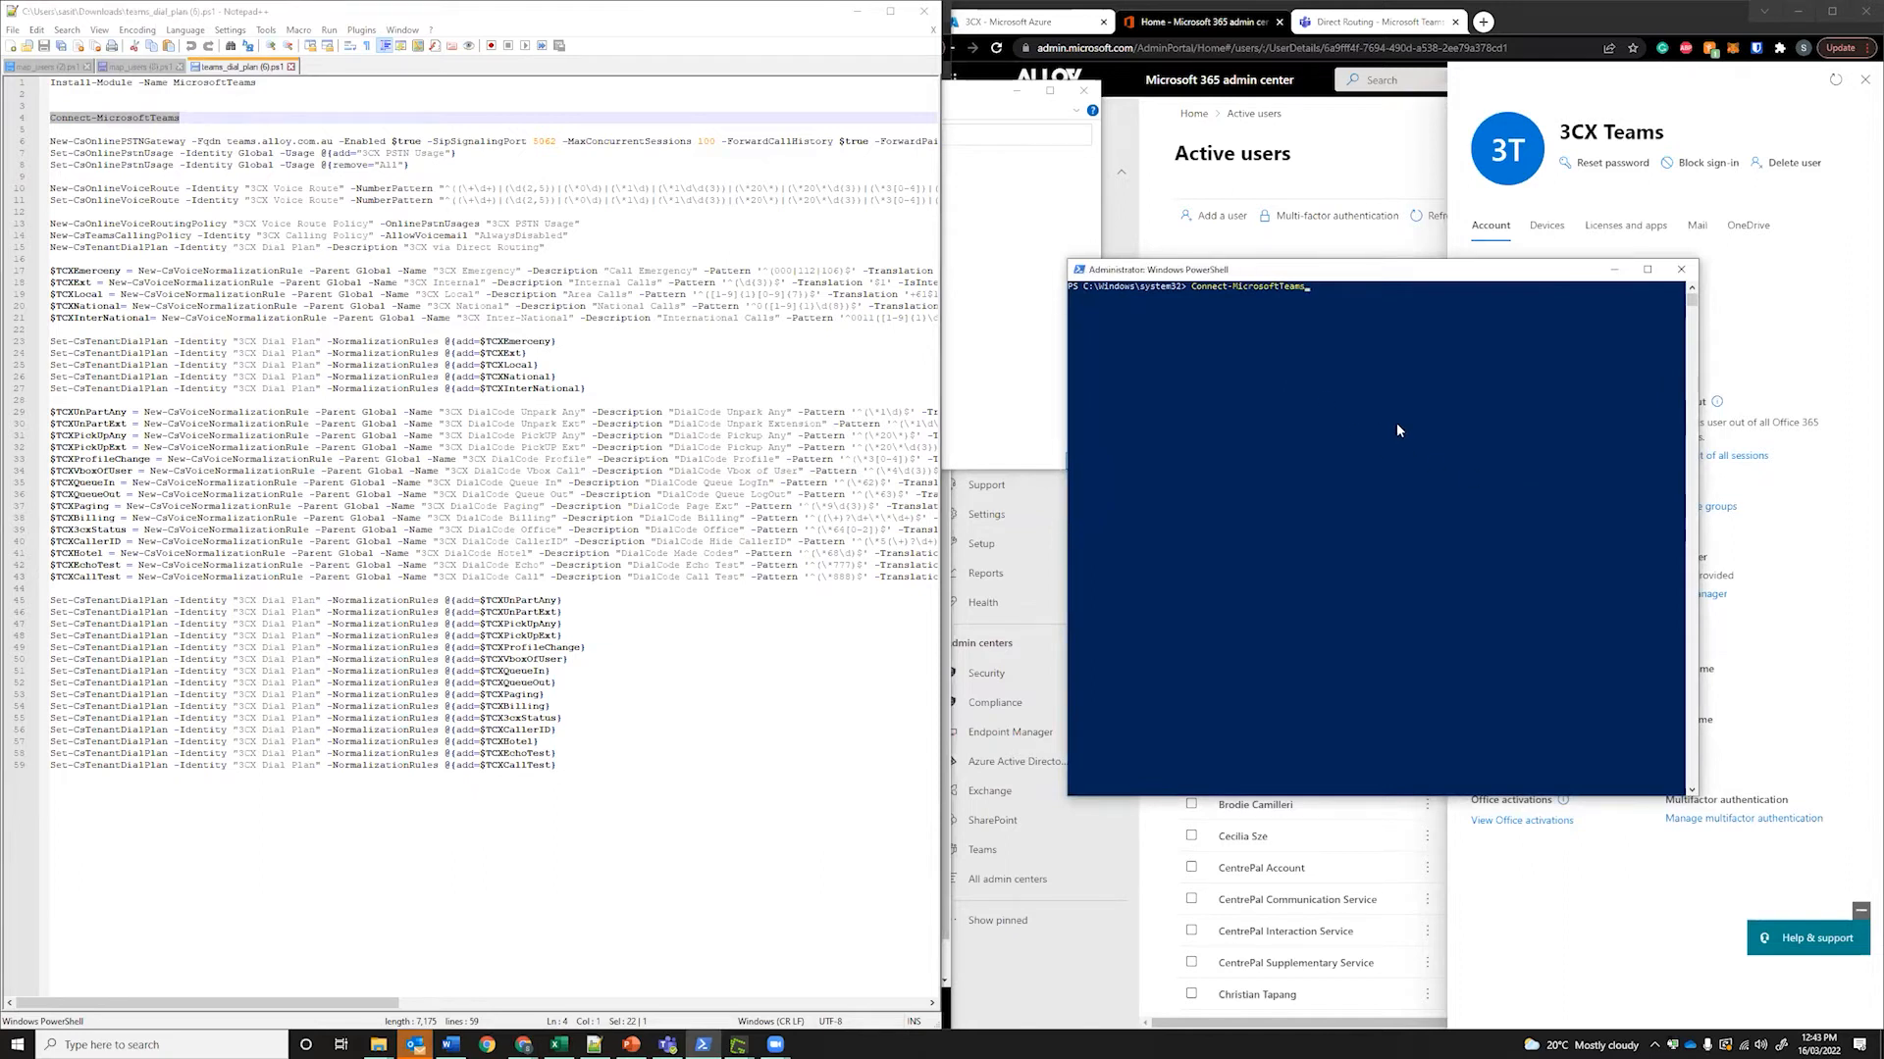
left_click(1316, 317)
key("Return")
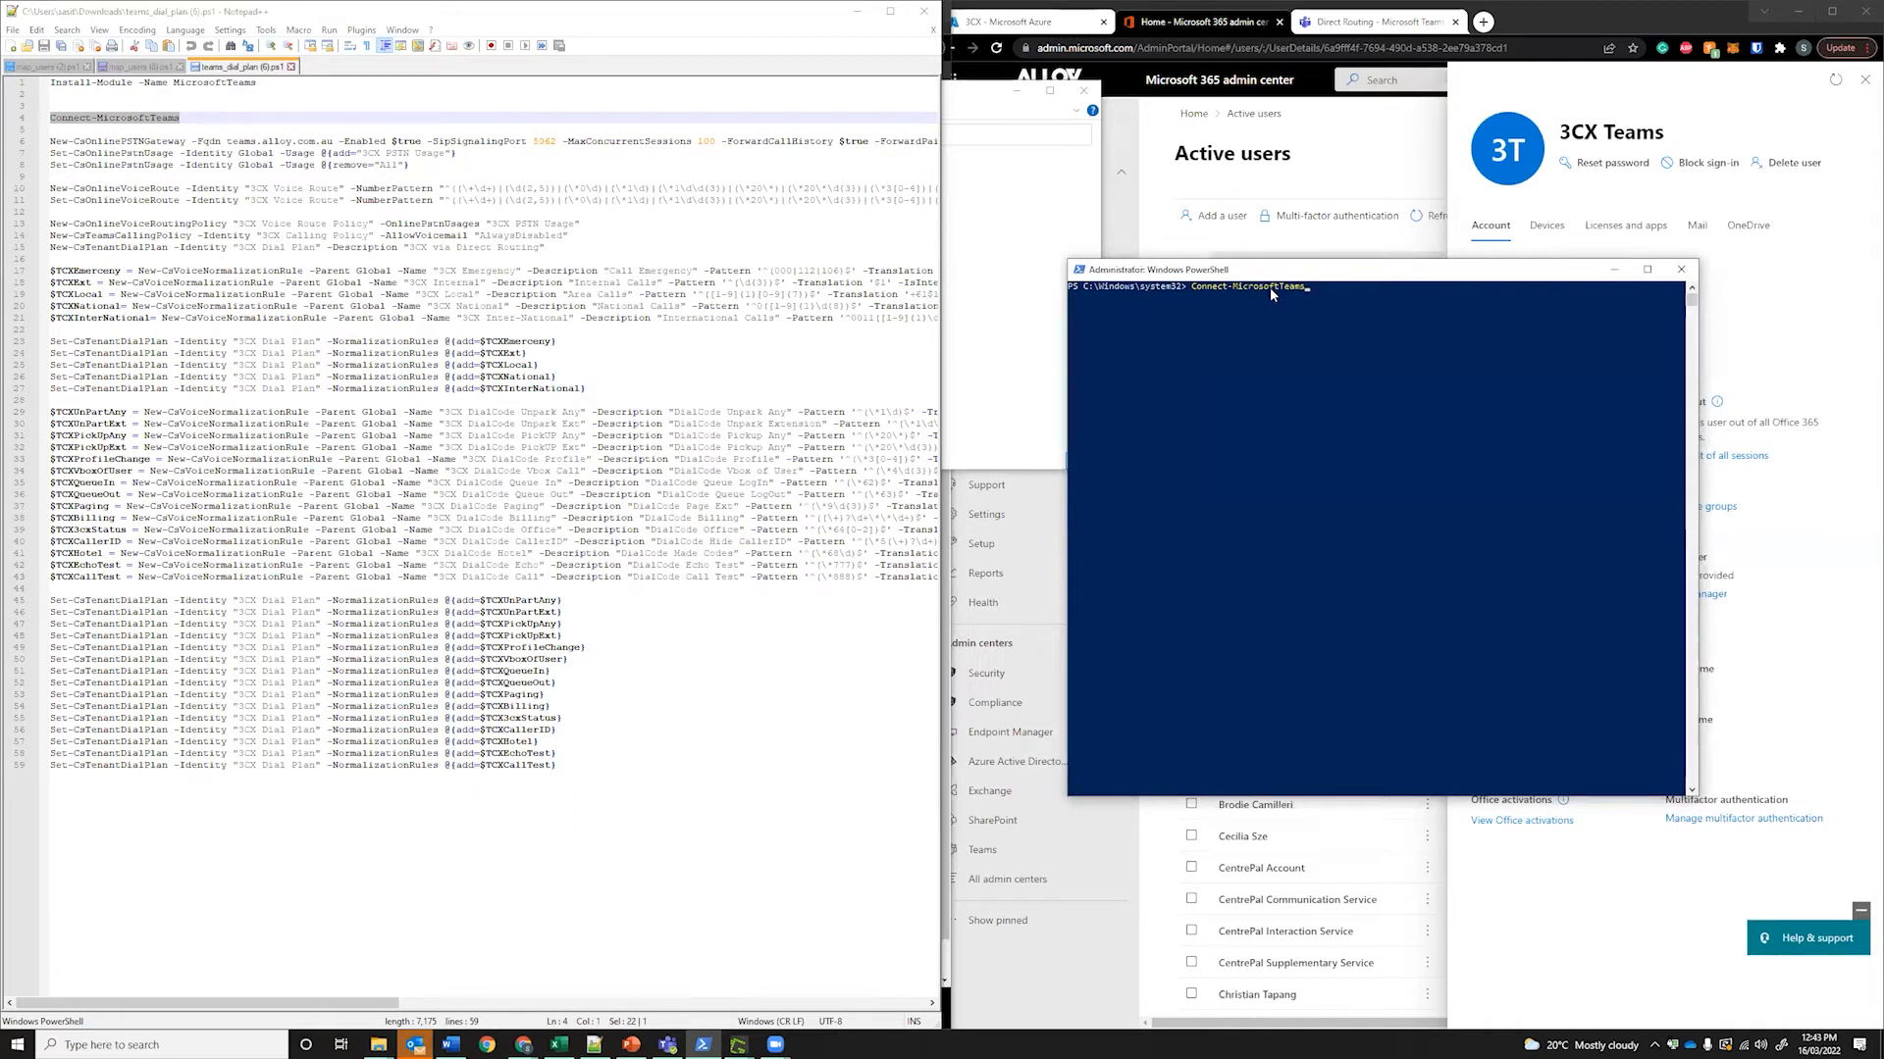
Run Connect-MicrosoftTeams, sign in with the admin account, and select the script's dial plan commands
left_click_drag(1264, 269, 1159, 265)
left_click(1207, 290)
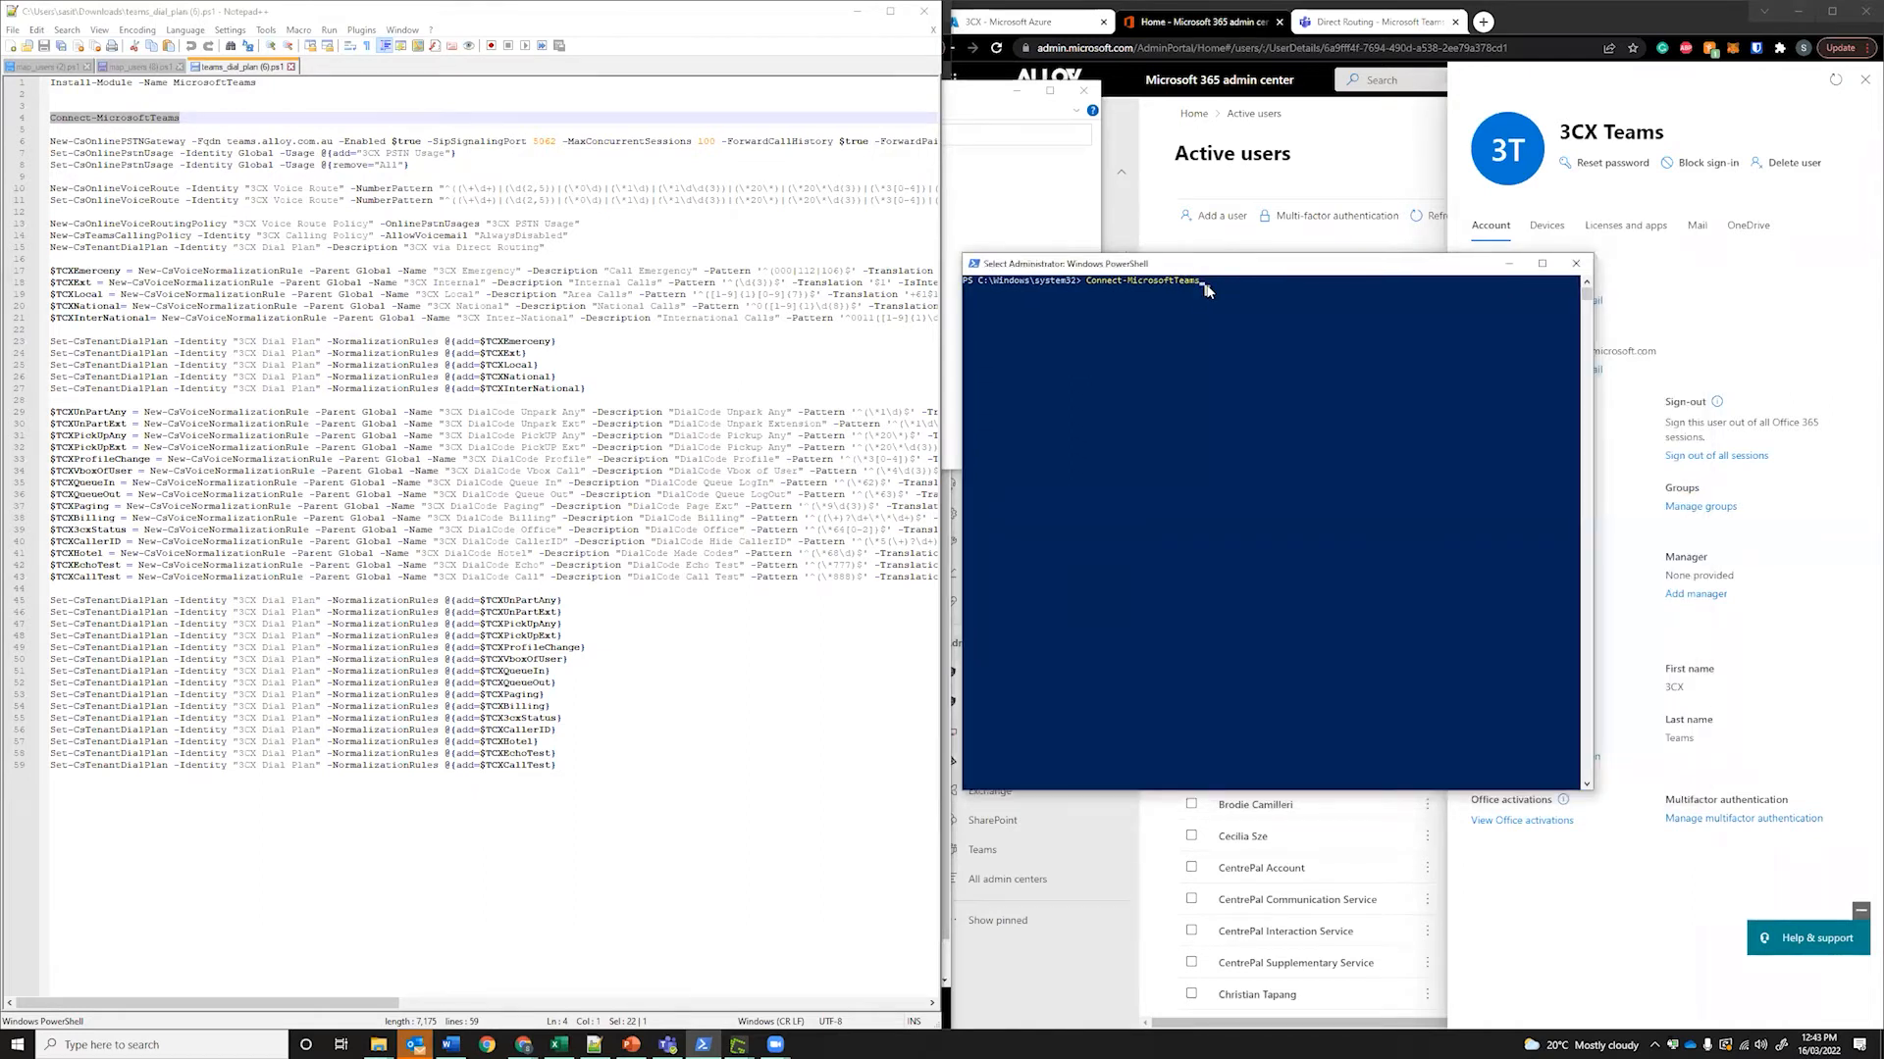
key("Return")
key("Return")
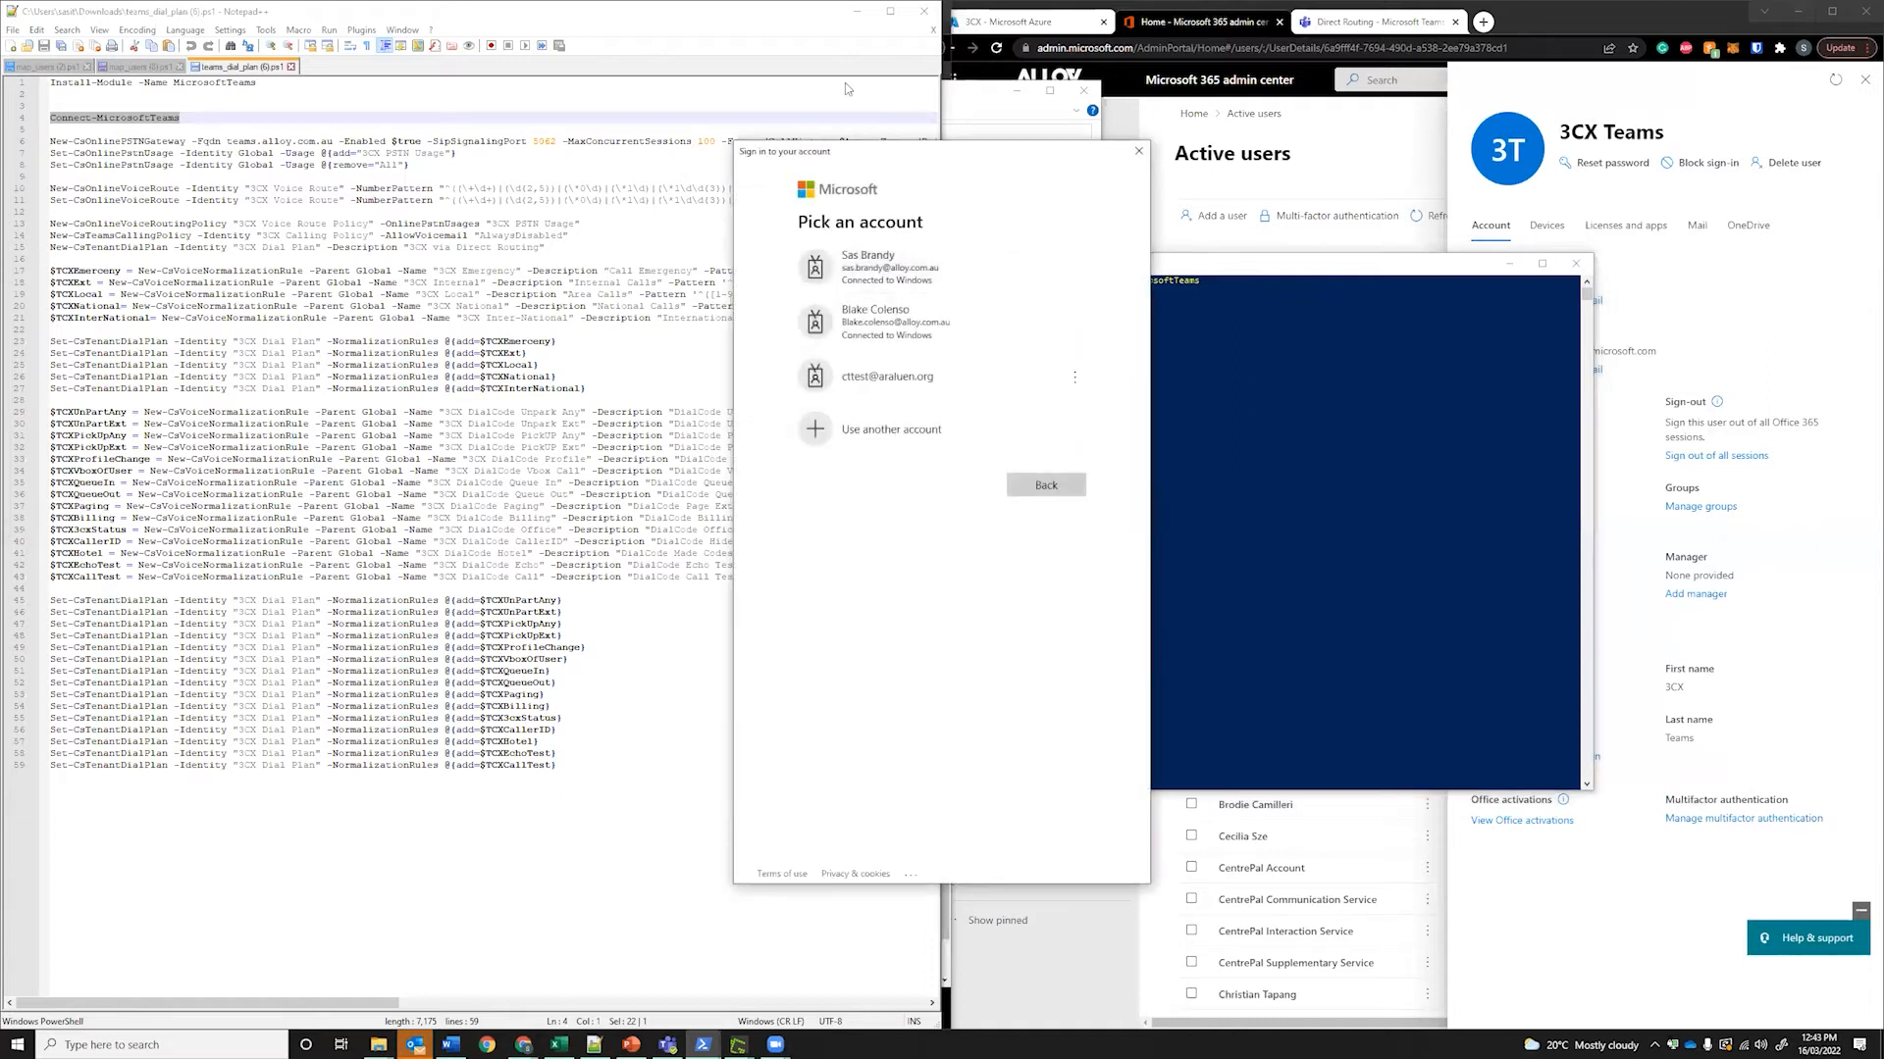
left_click(916, 273)
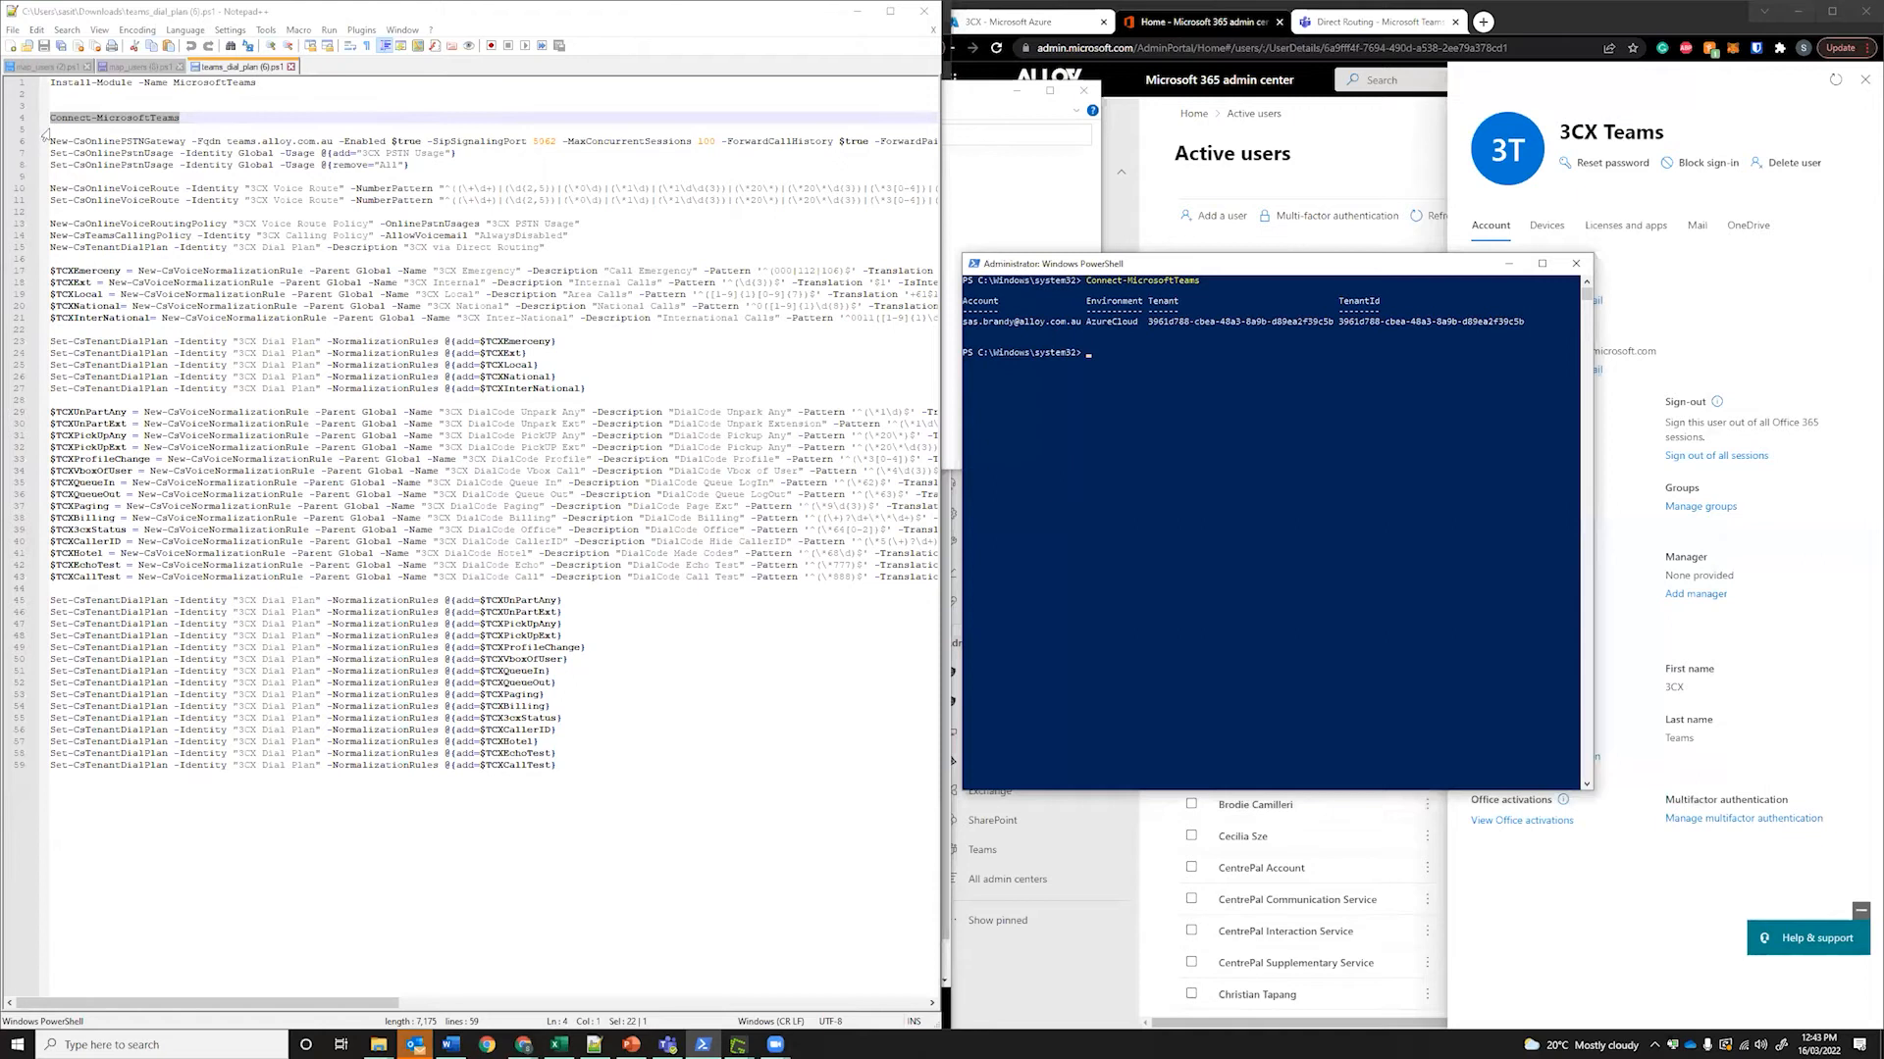
left_click_drag(51, 140, 557, 766)
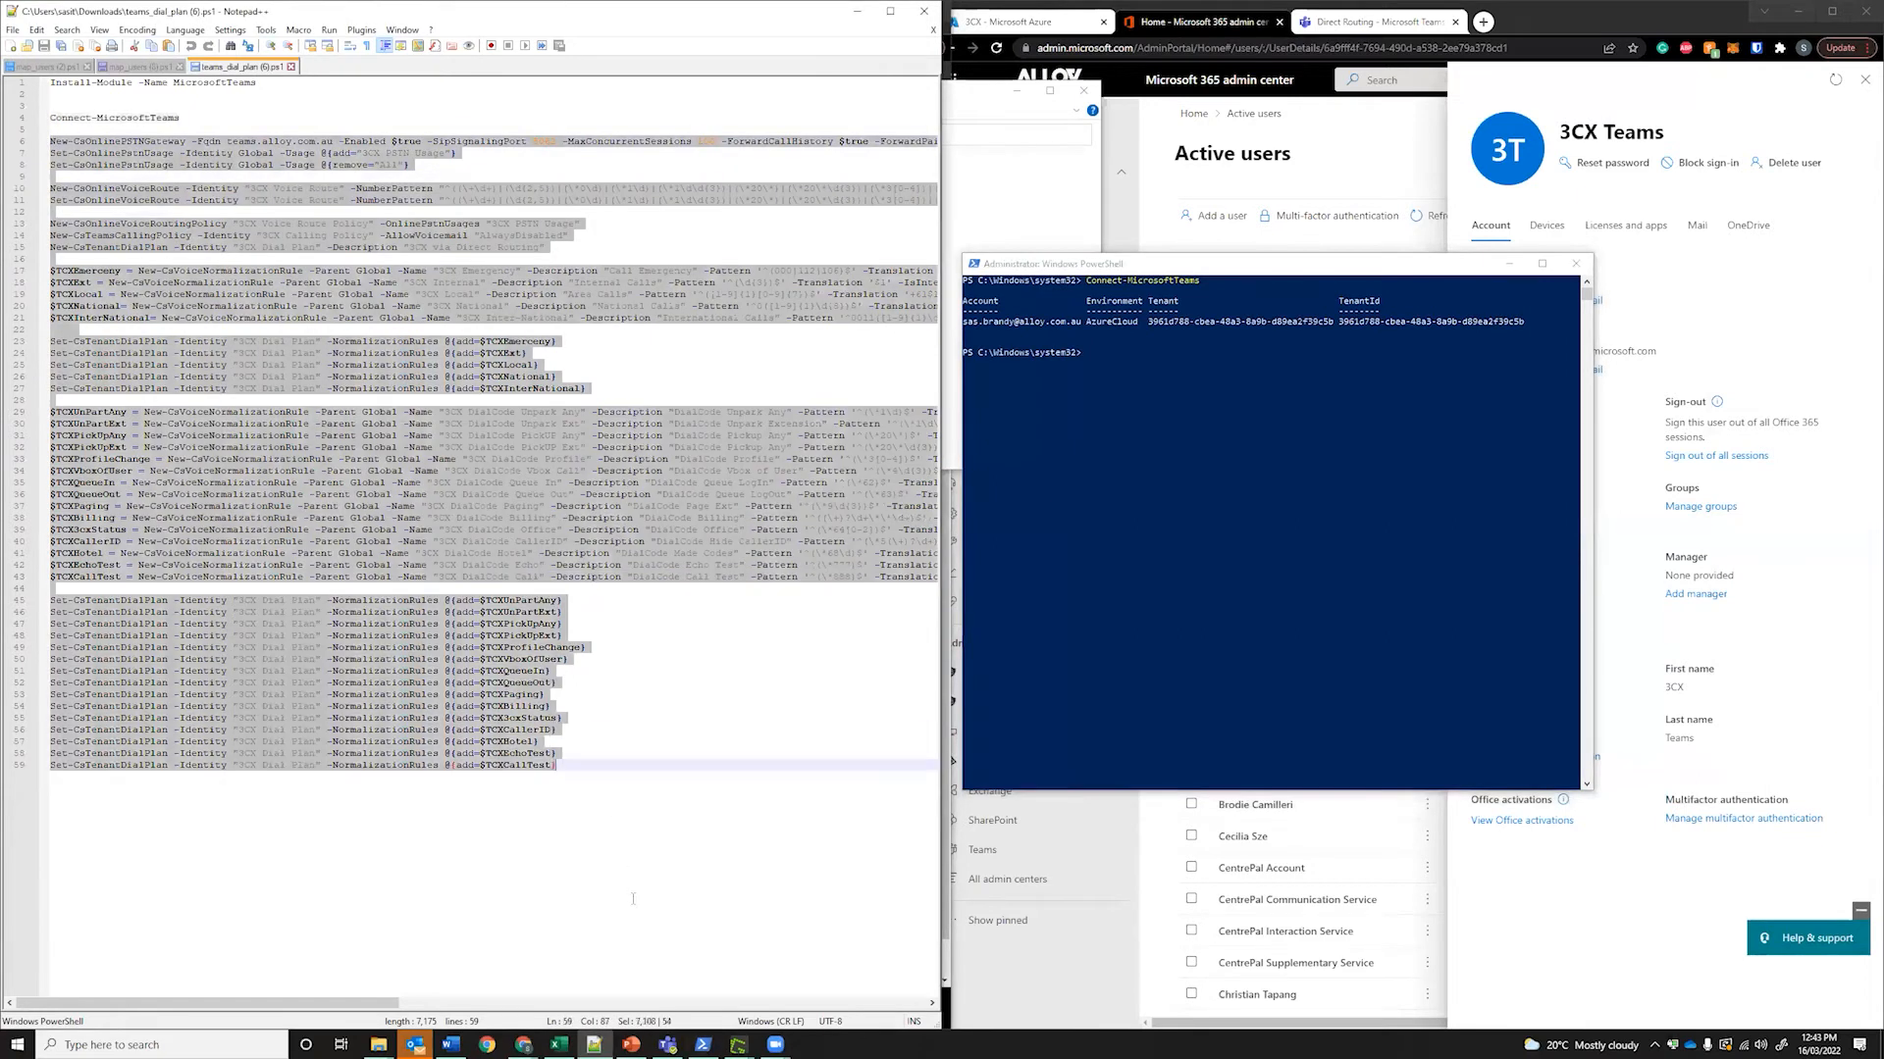
left_click(557, 766)
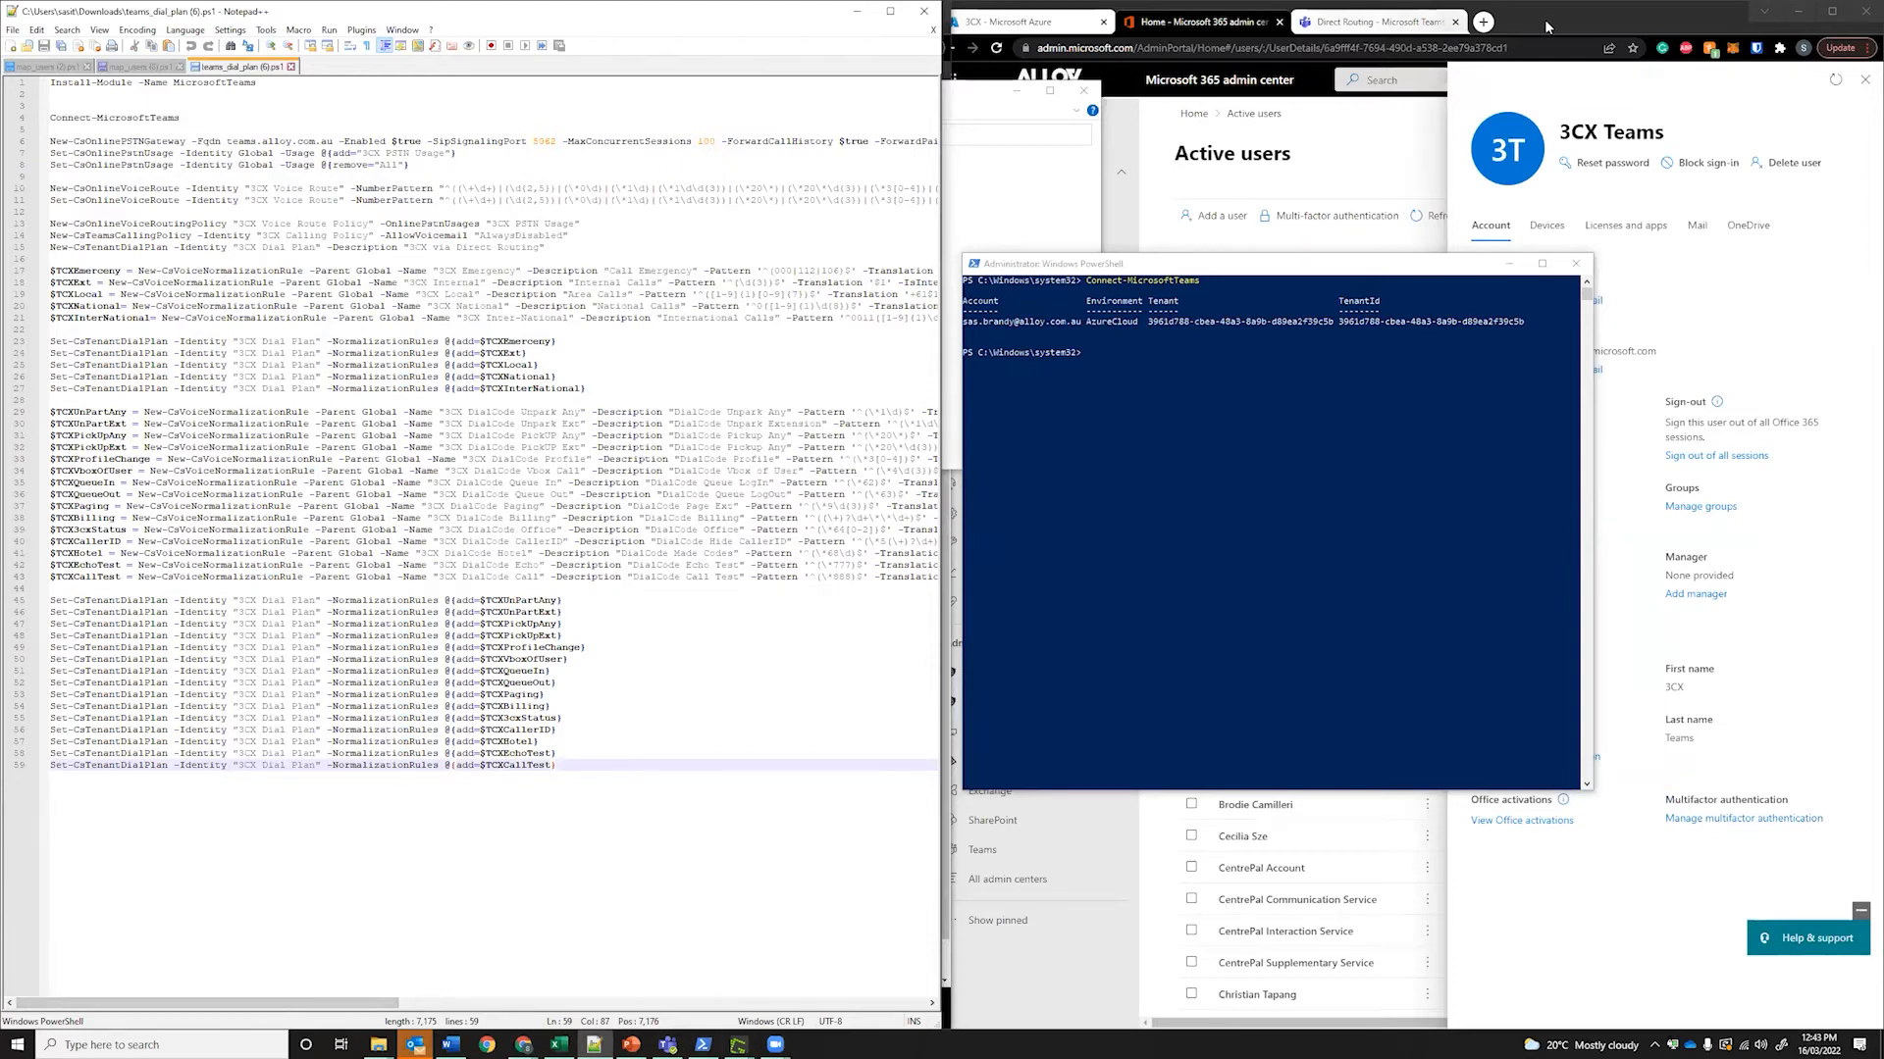
Reload Teams Direct Routing and check the teams.alloy.com.au SBC's TLS, SIP Options and Enabled columns
left_click(1358, 37)
left_click(1359, 35)
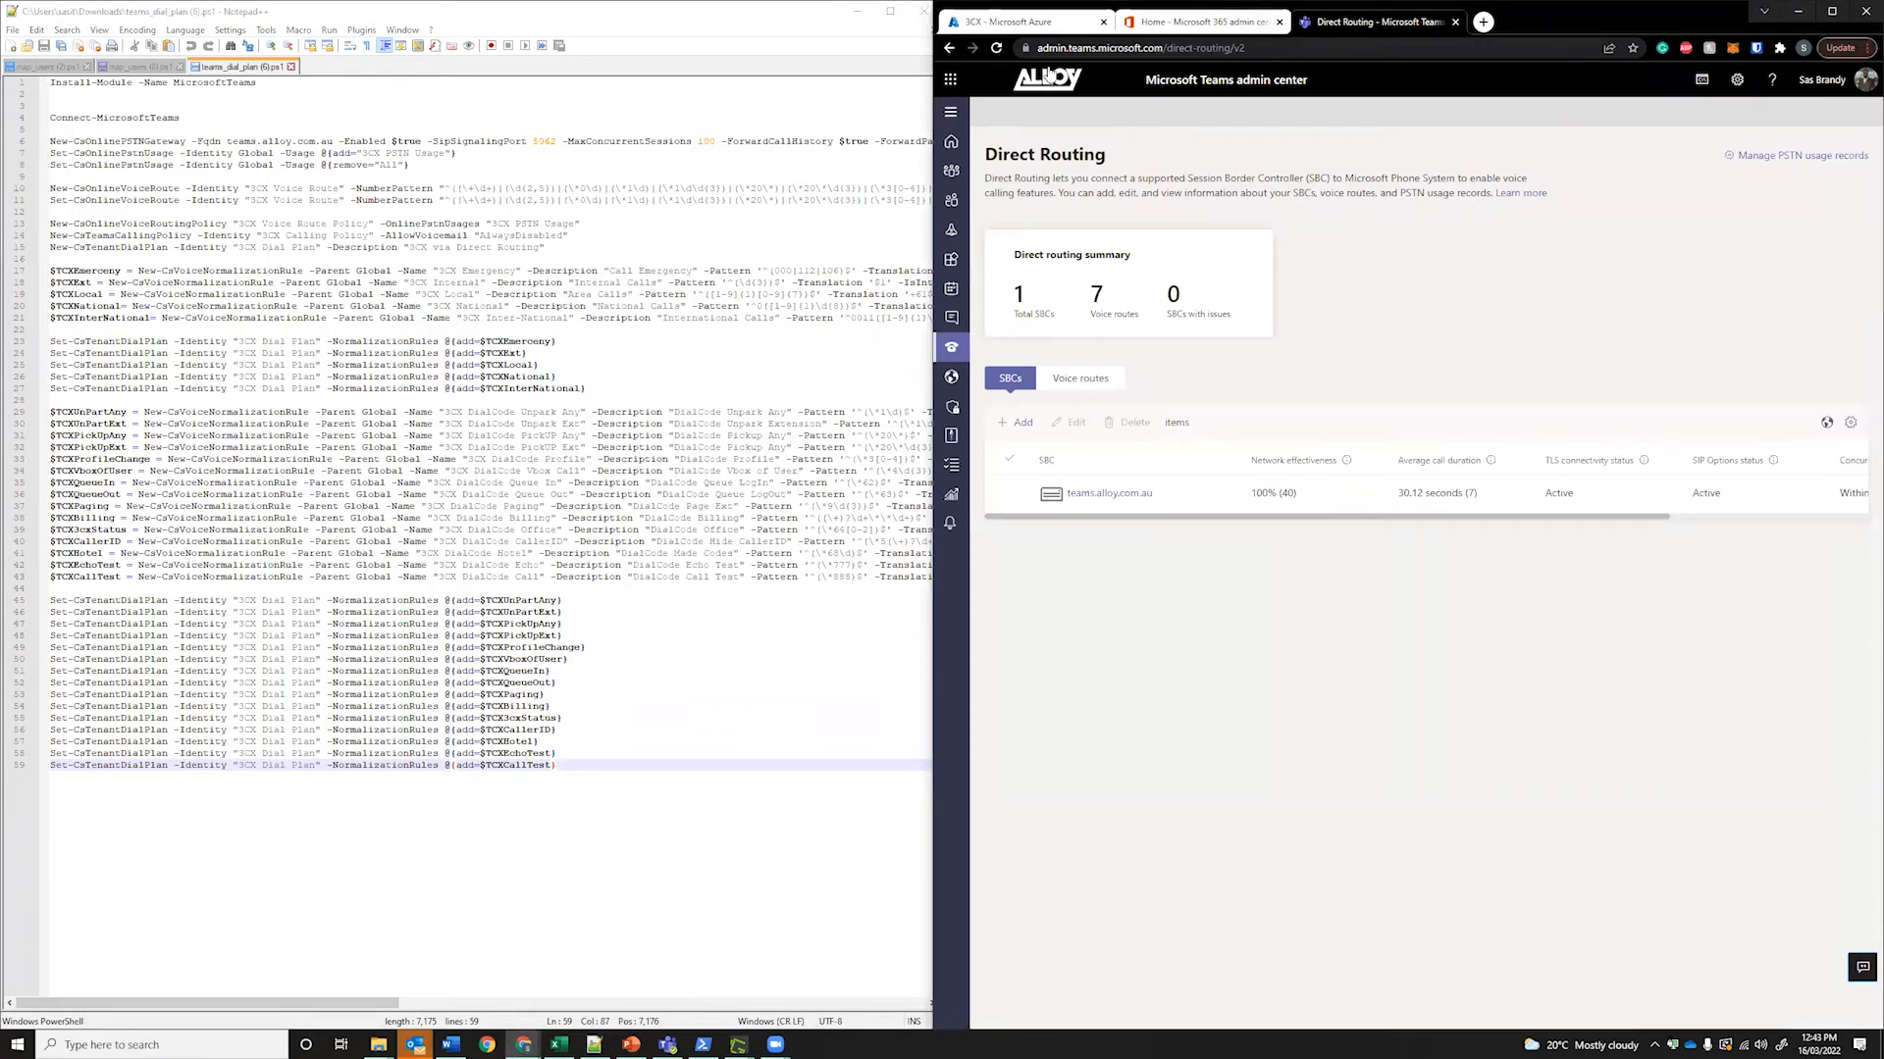
left_click(950, 116)
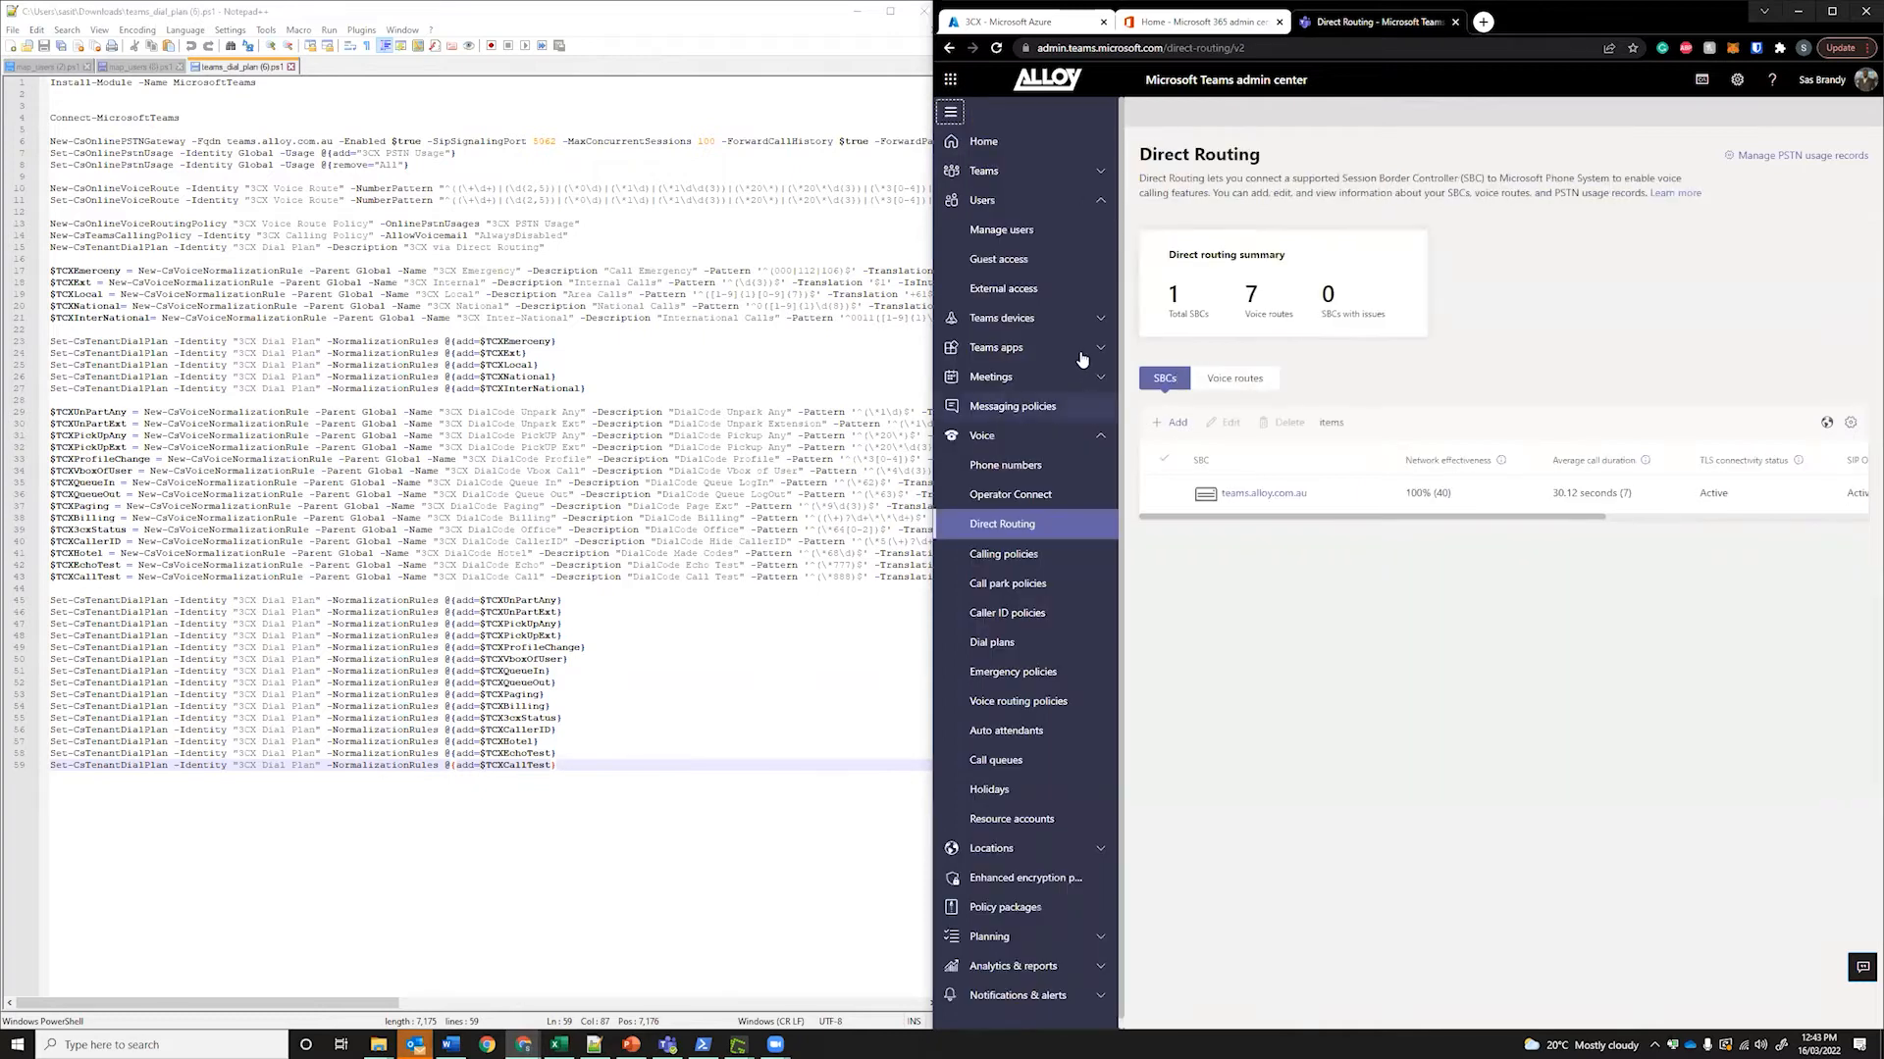
left_click(978, 527)
scroll(1447, 515, "right", 2)
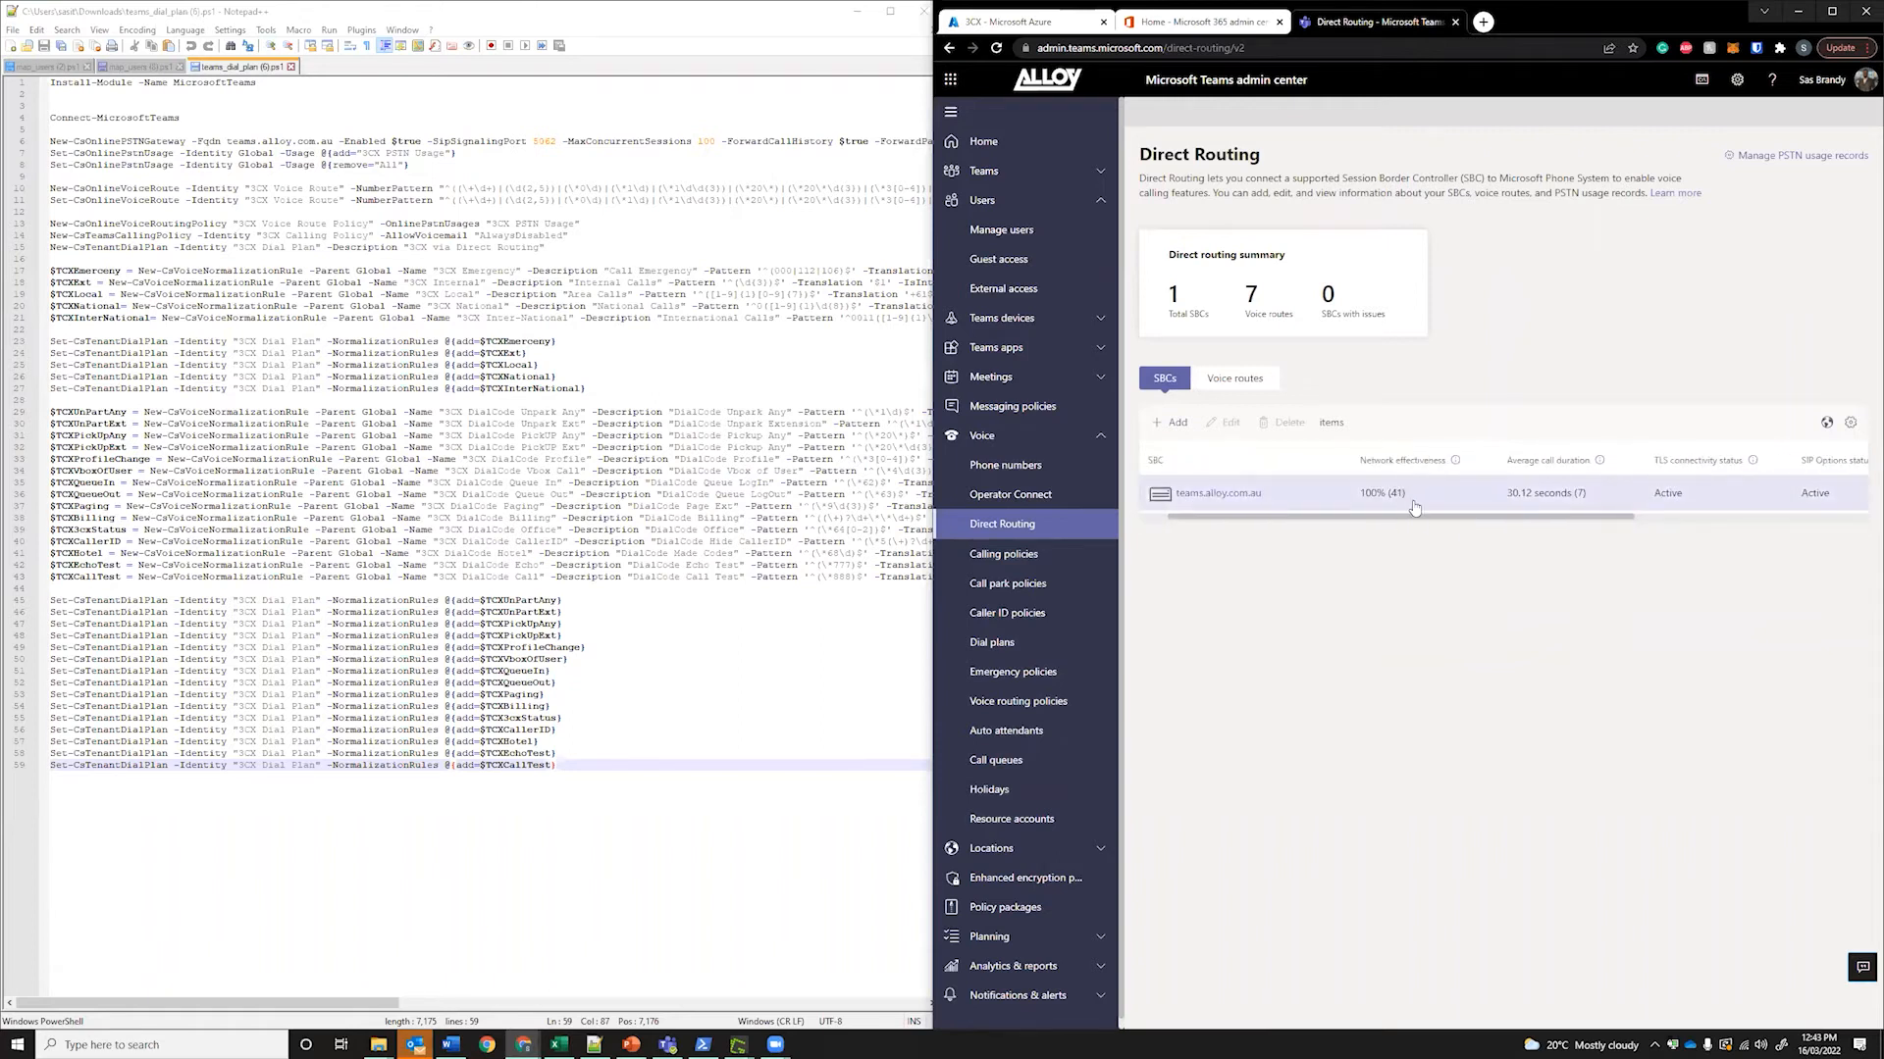
scroll(1550, 520, "right", 2)
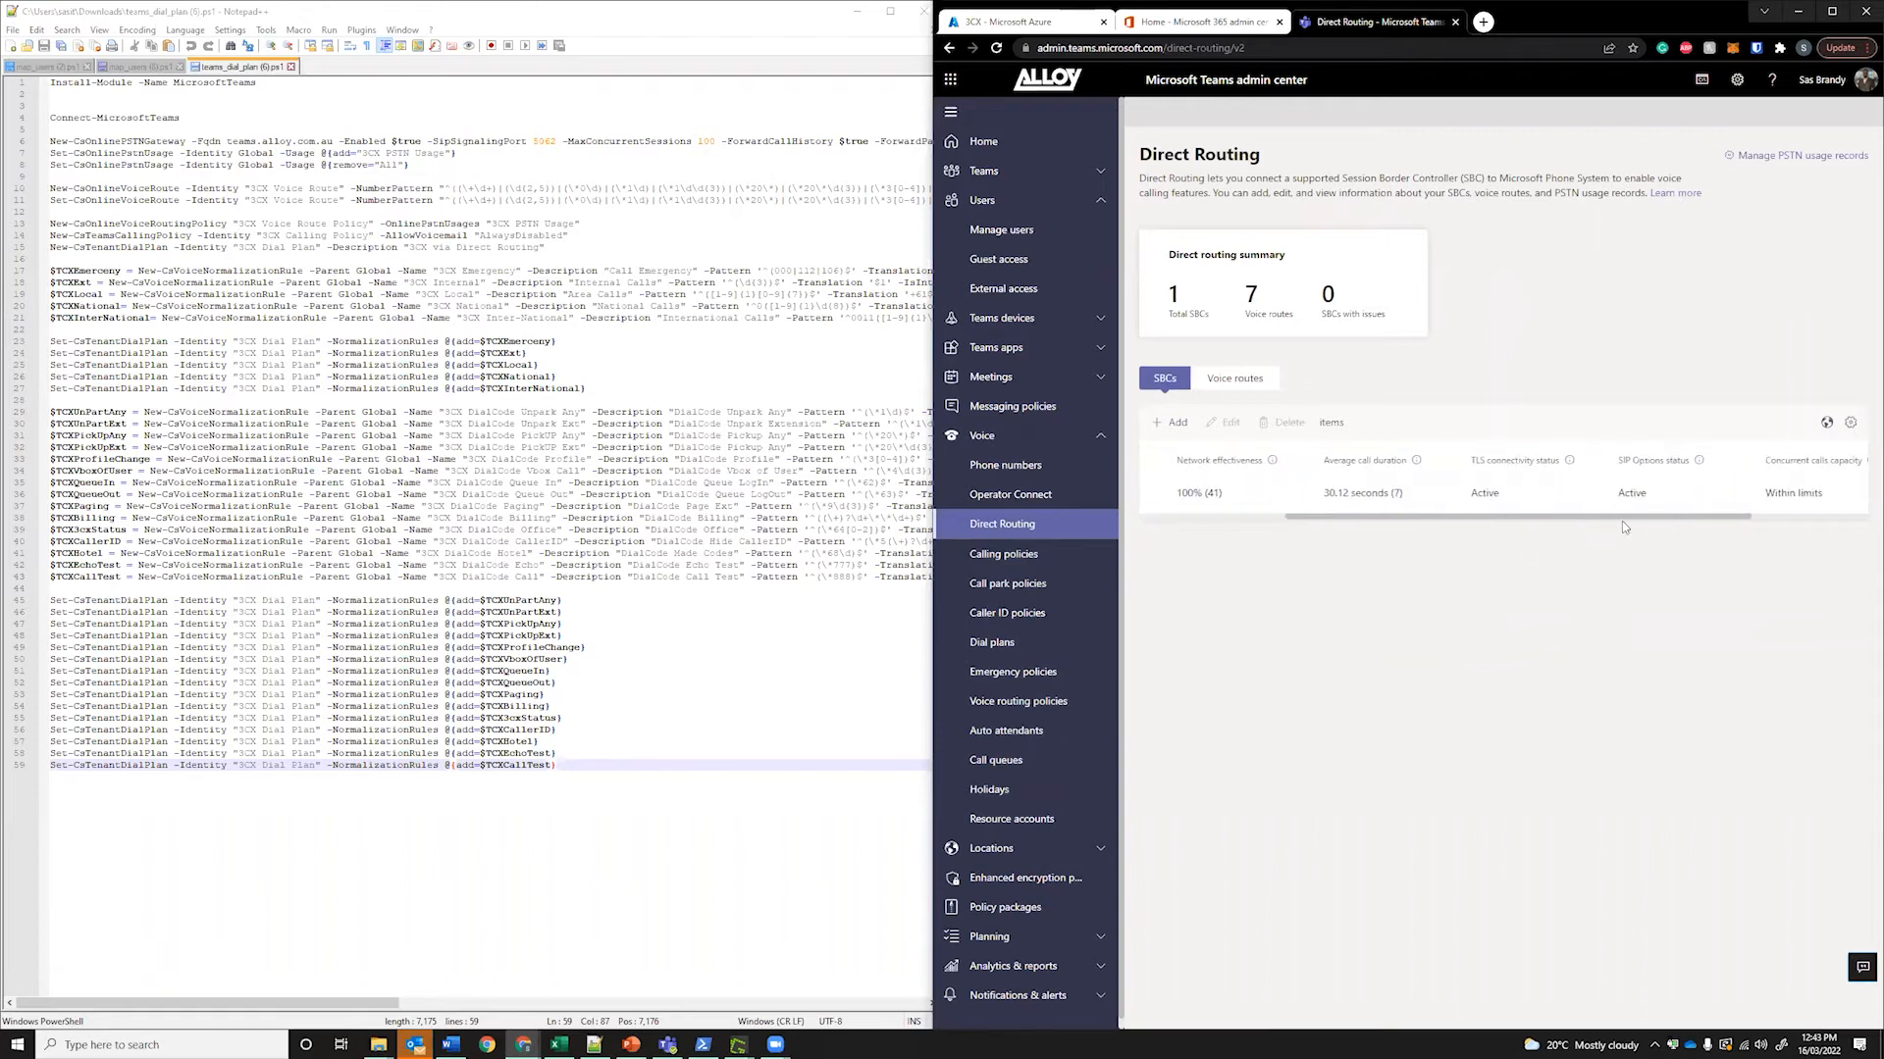
scroll(1624, 520, "left", 1)
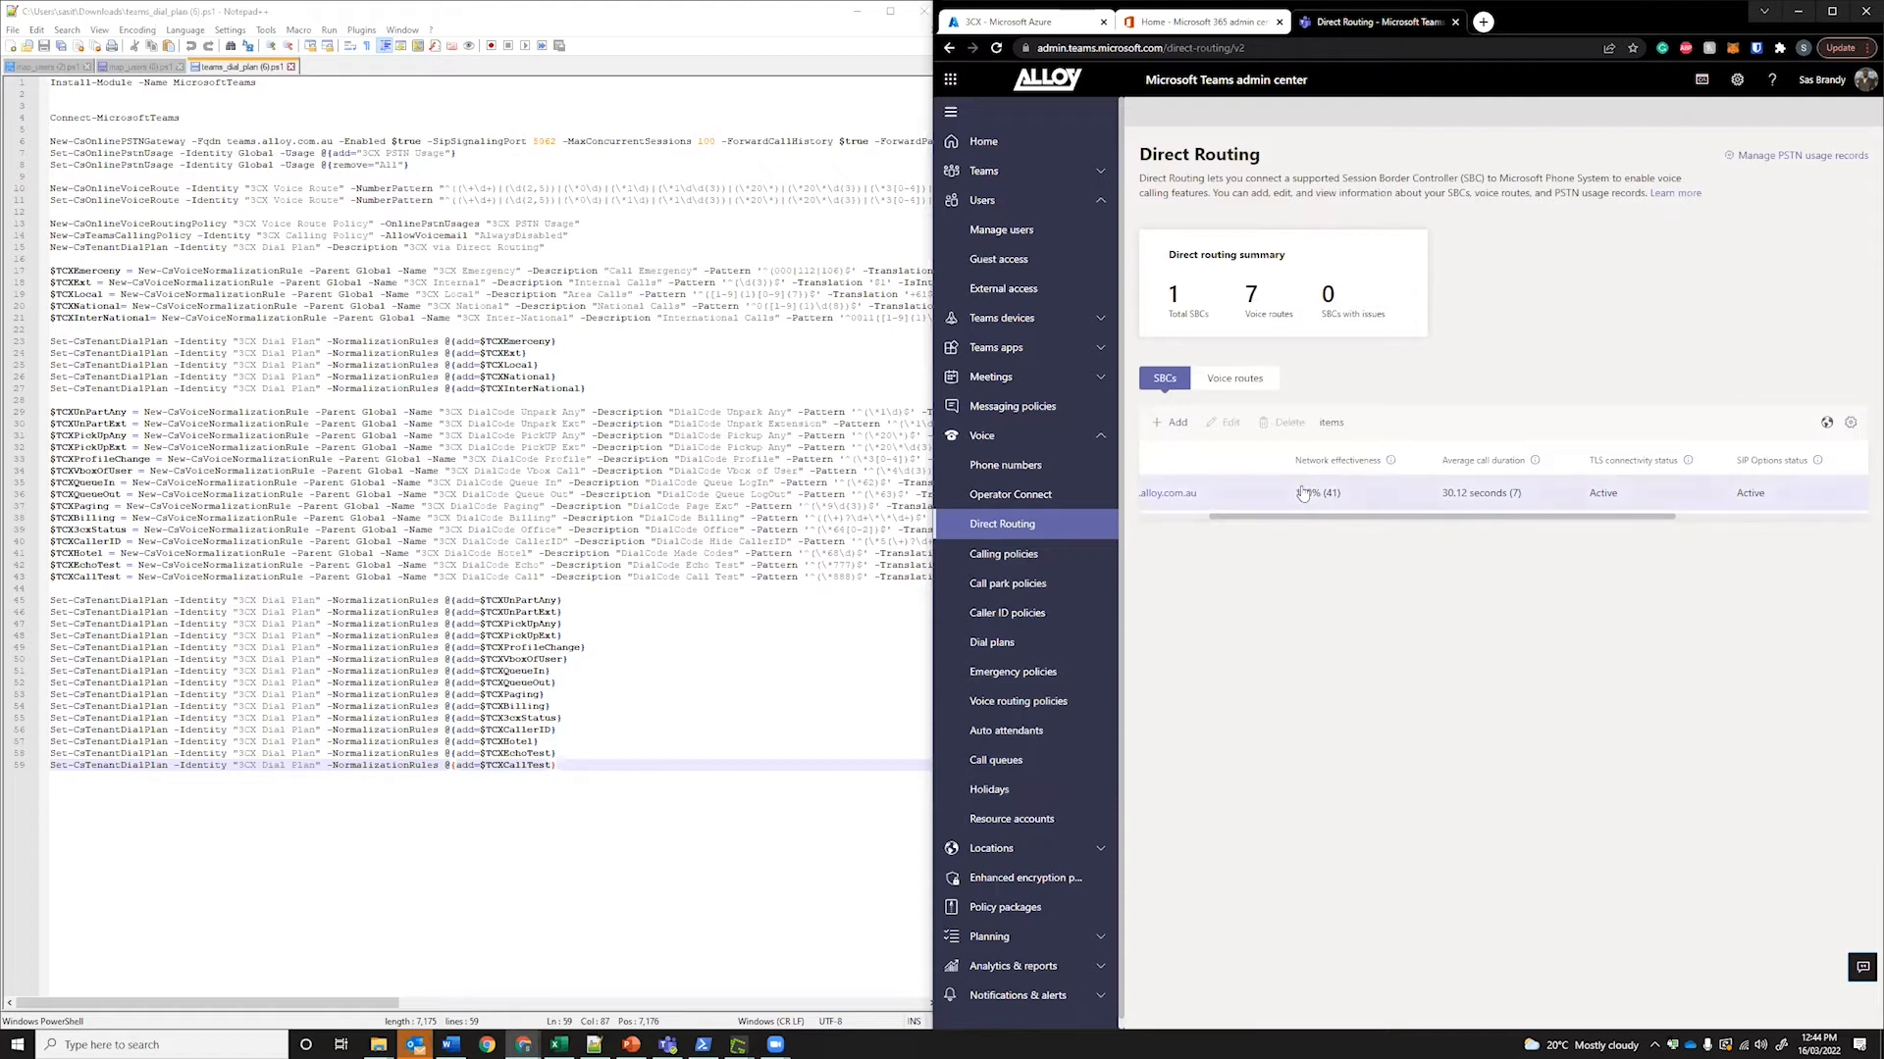
left_click_drag(1354, 517, 1543, 529)
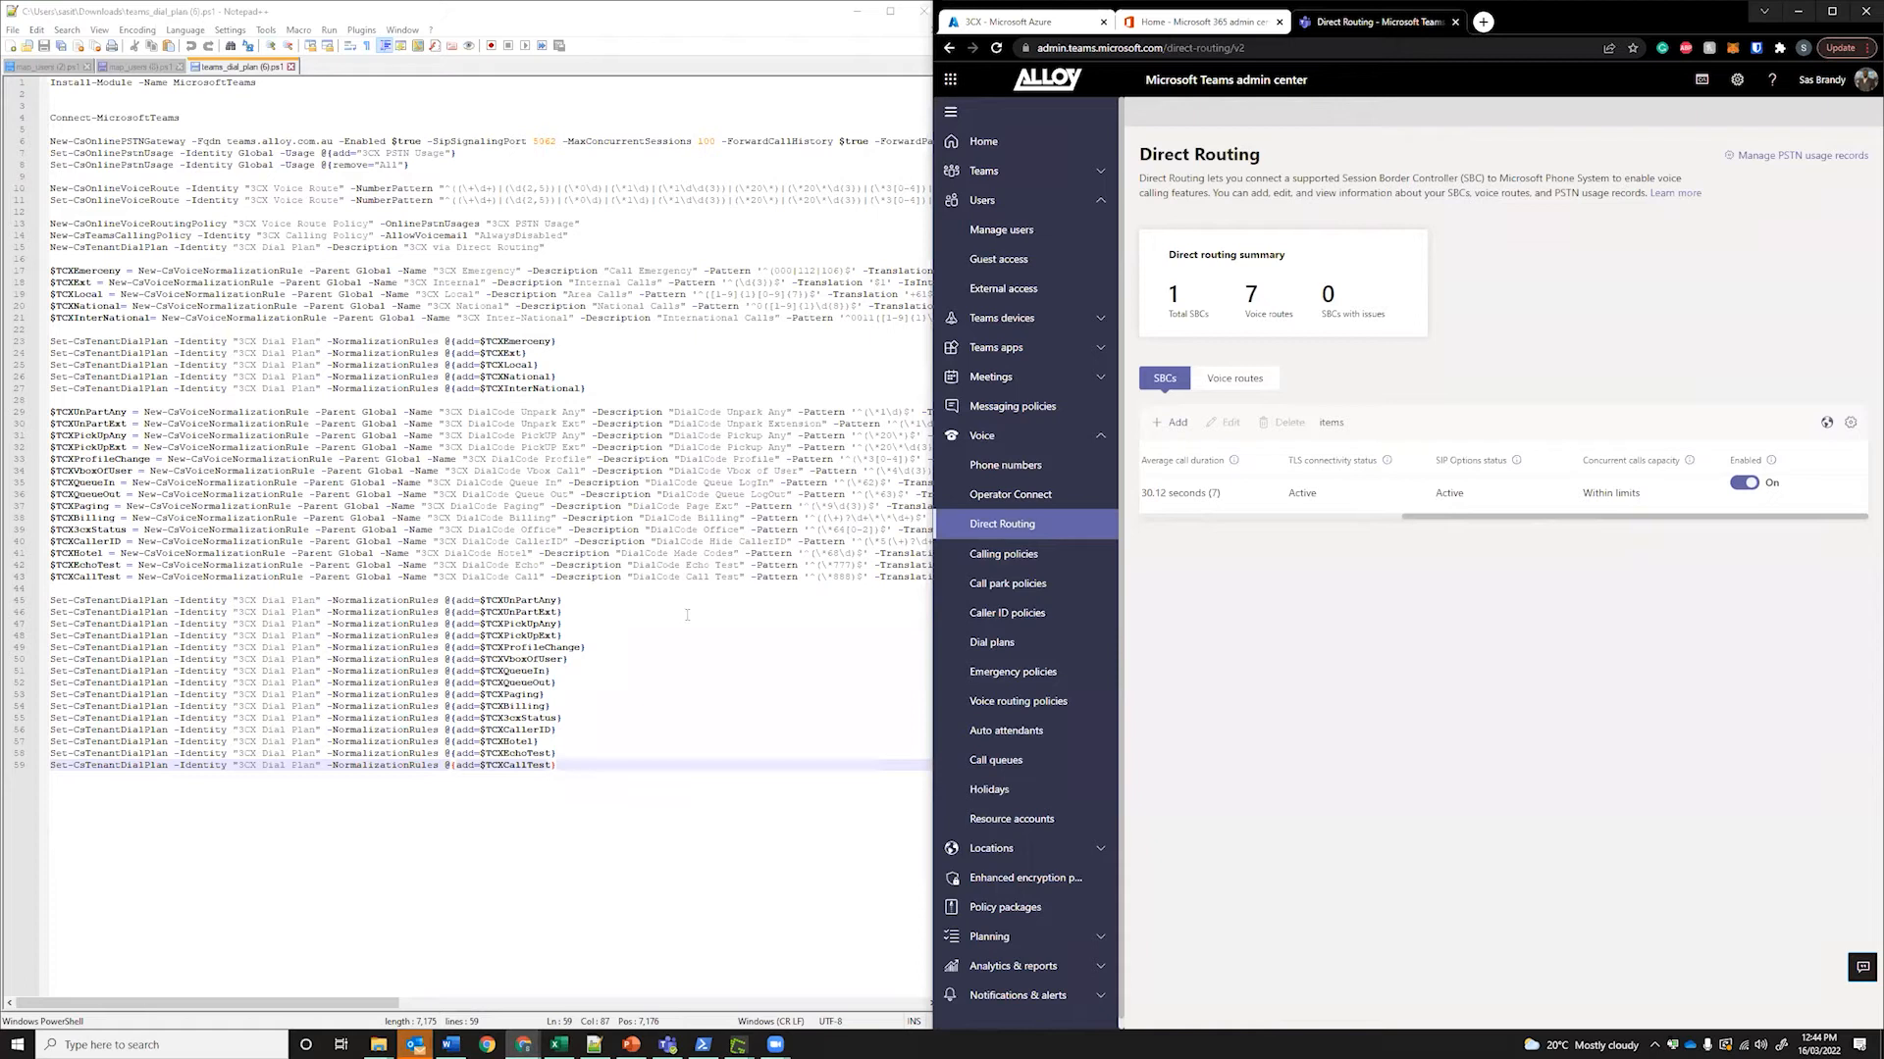
Review the 3CX users-script step, then return to Microsoft 365 active users
left_click(678, 899)
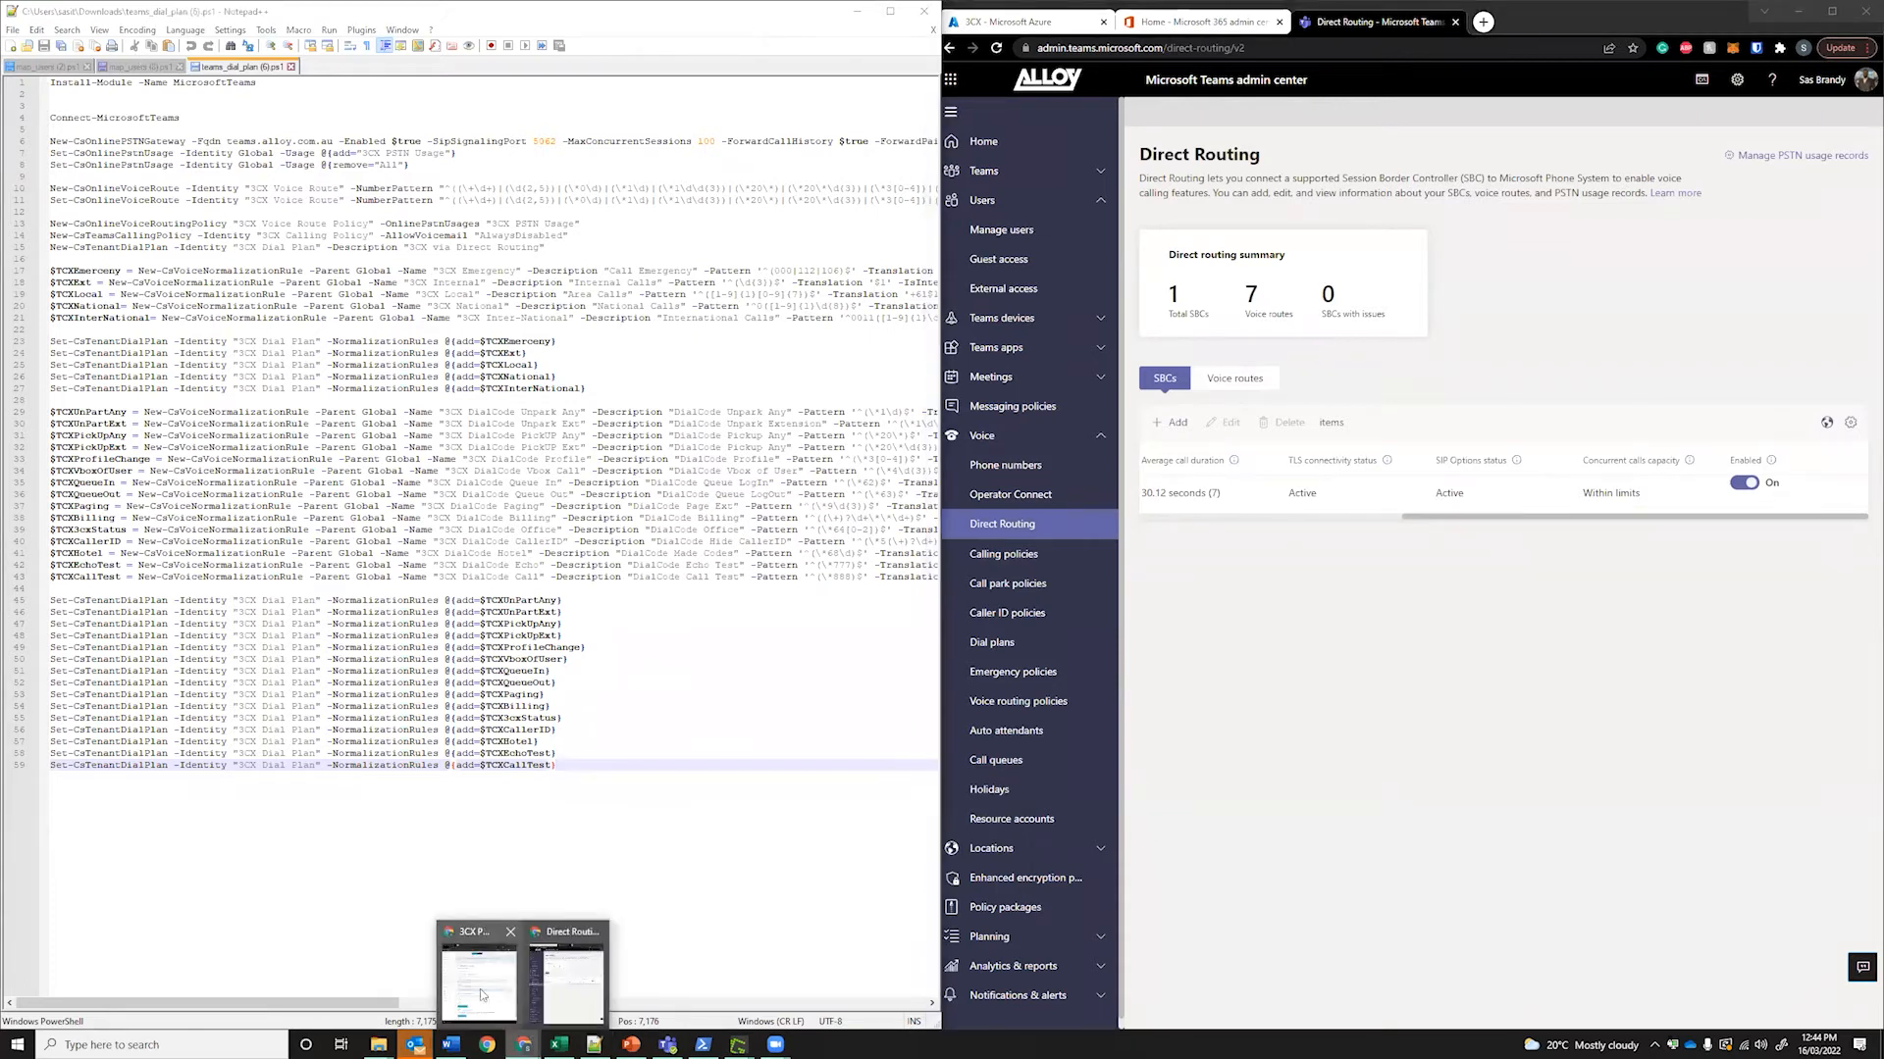
left_click(465, 975)
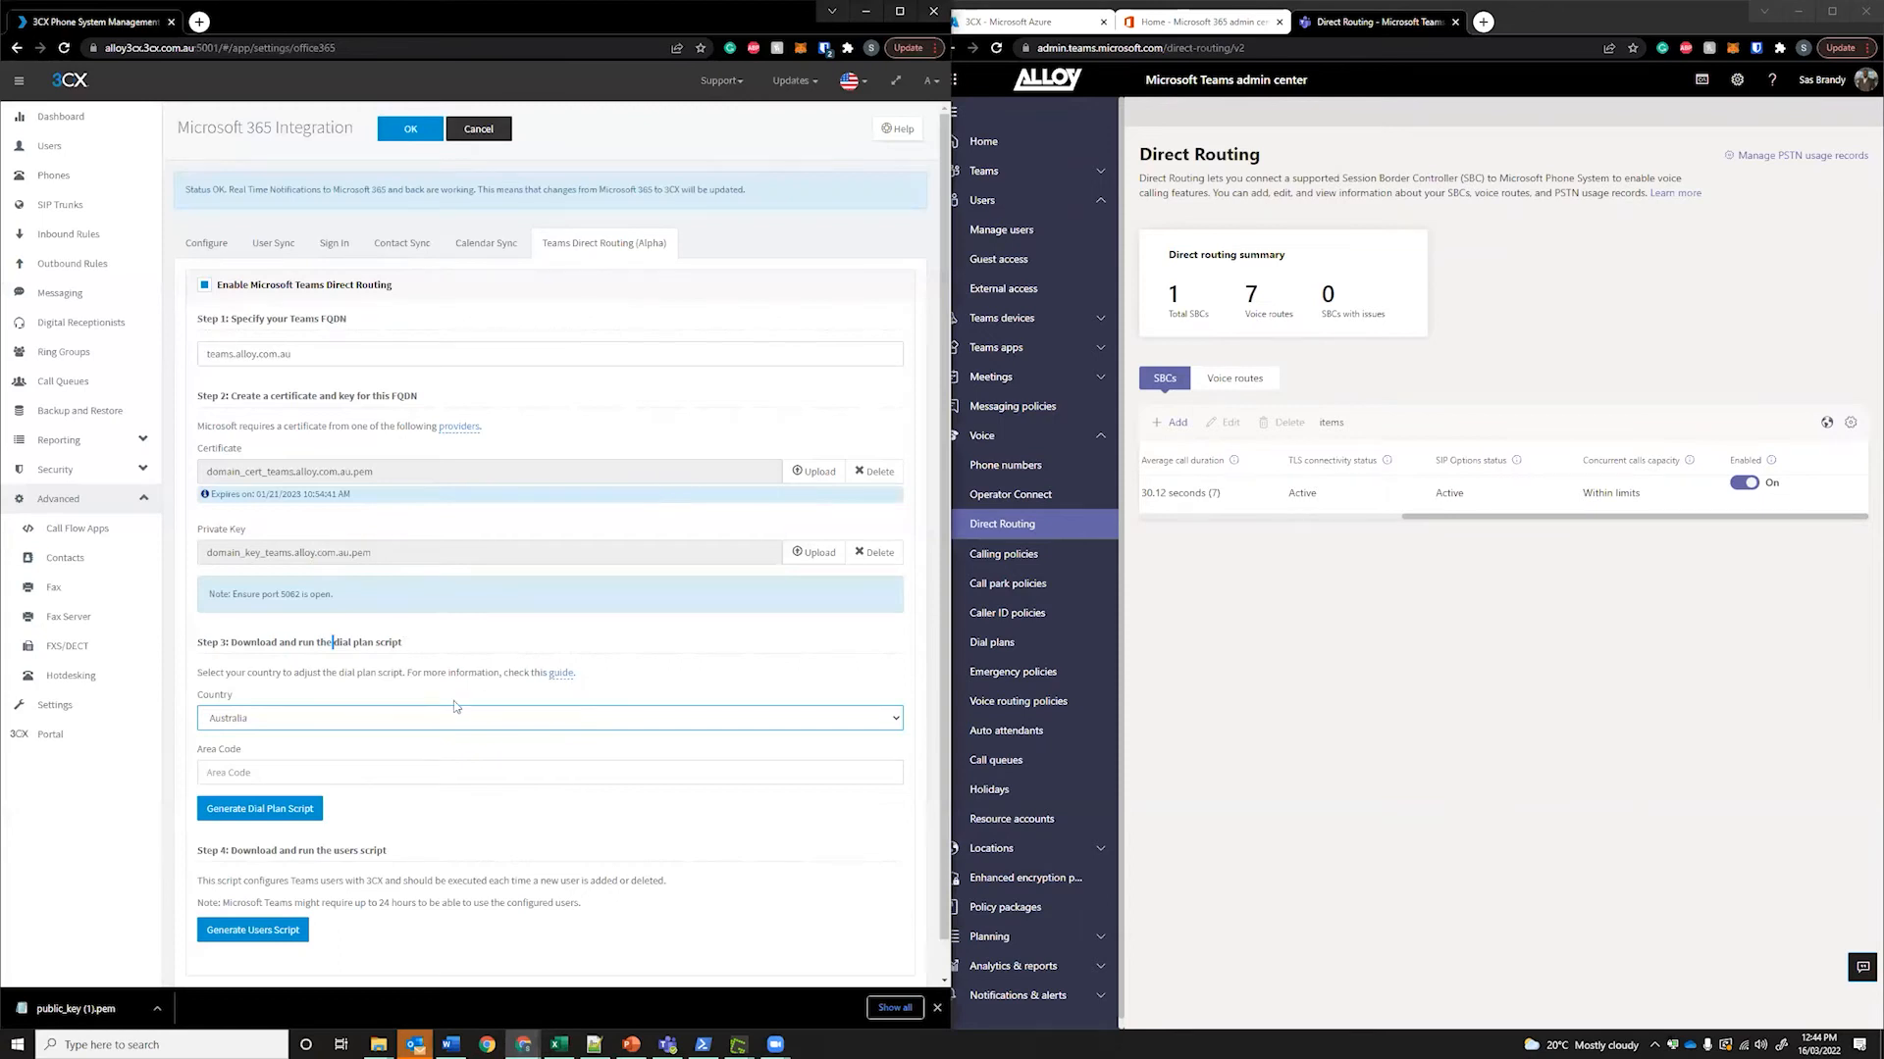
scroll(405, 642, "down", 1)
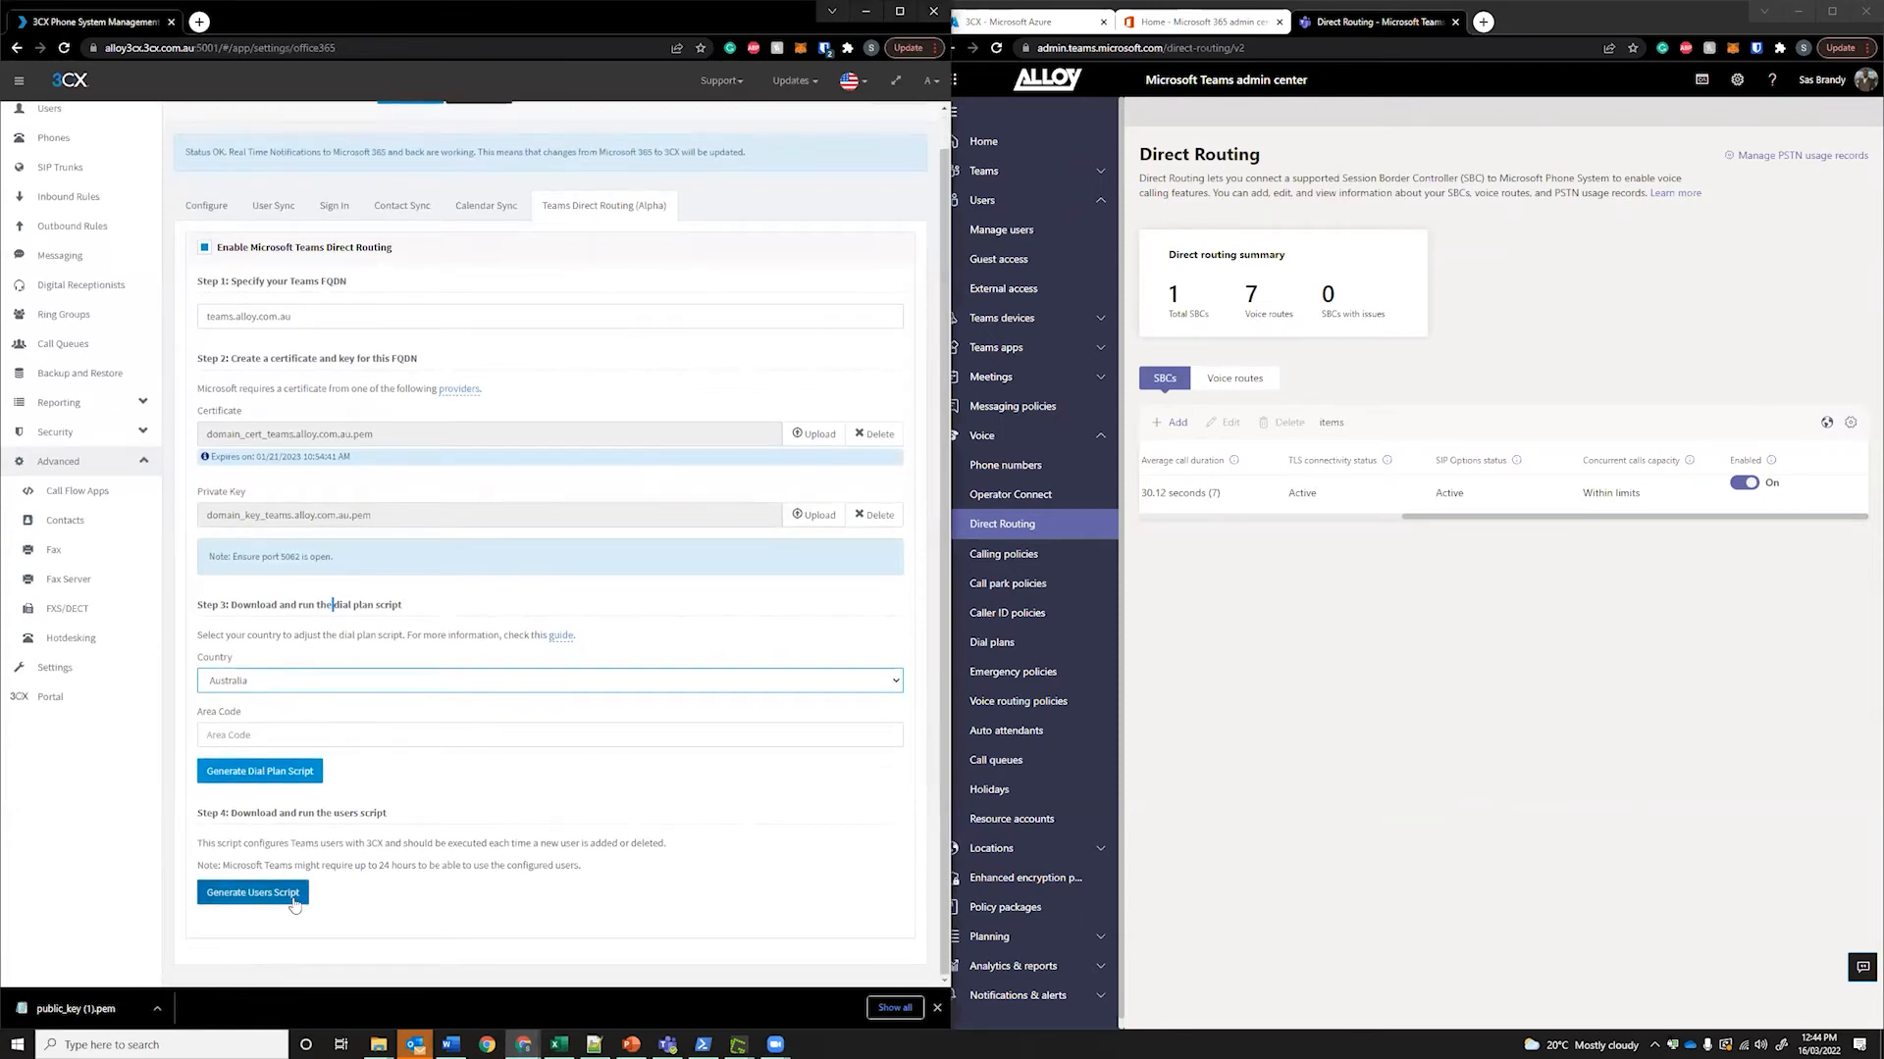
left_click(1609, 15)
left_click(1197, 29)
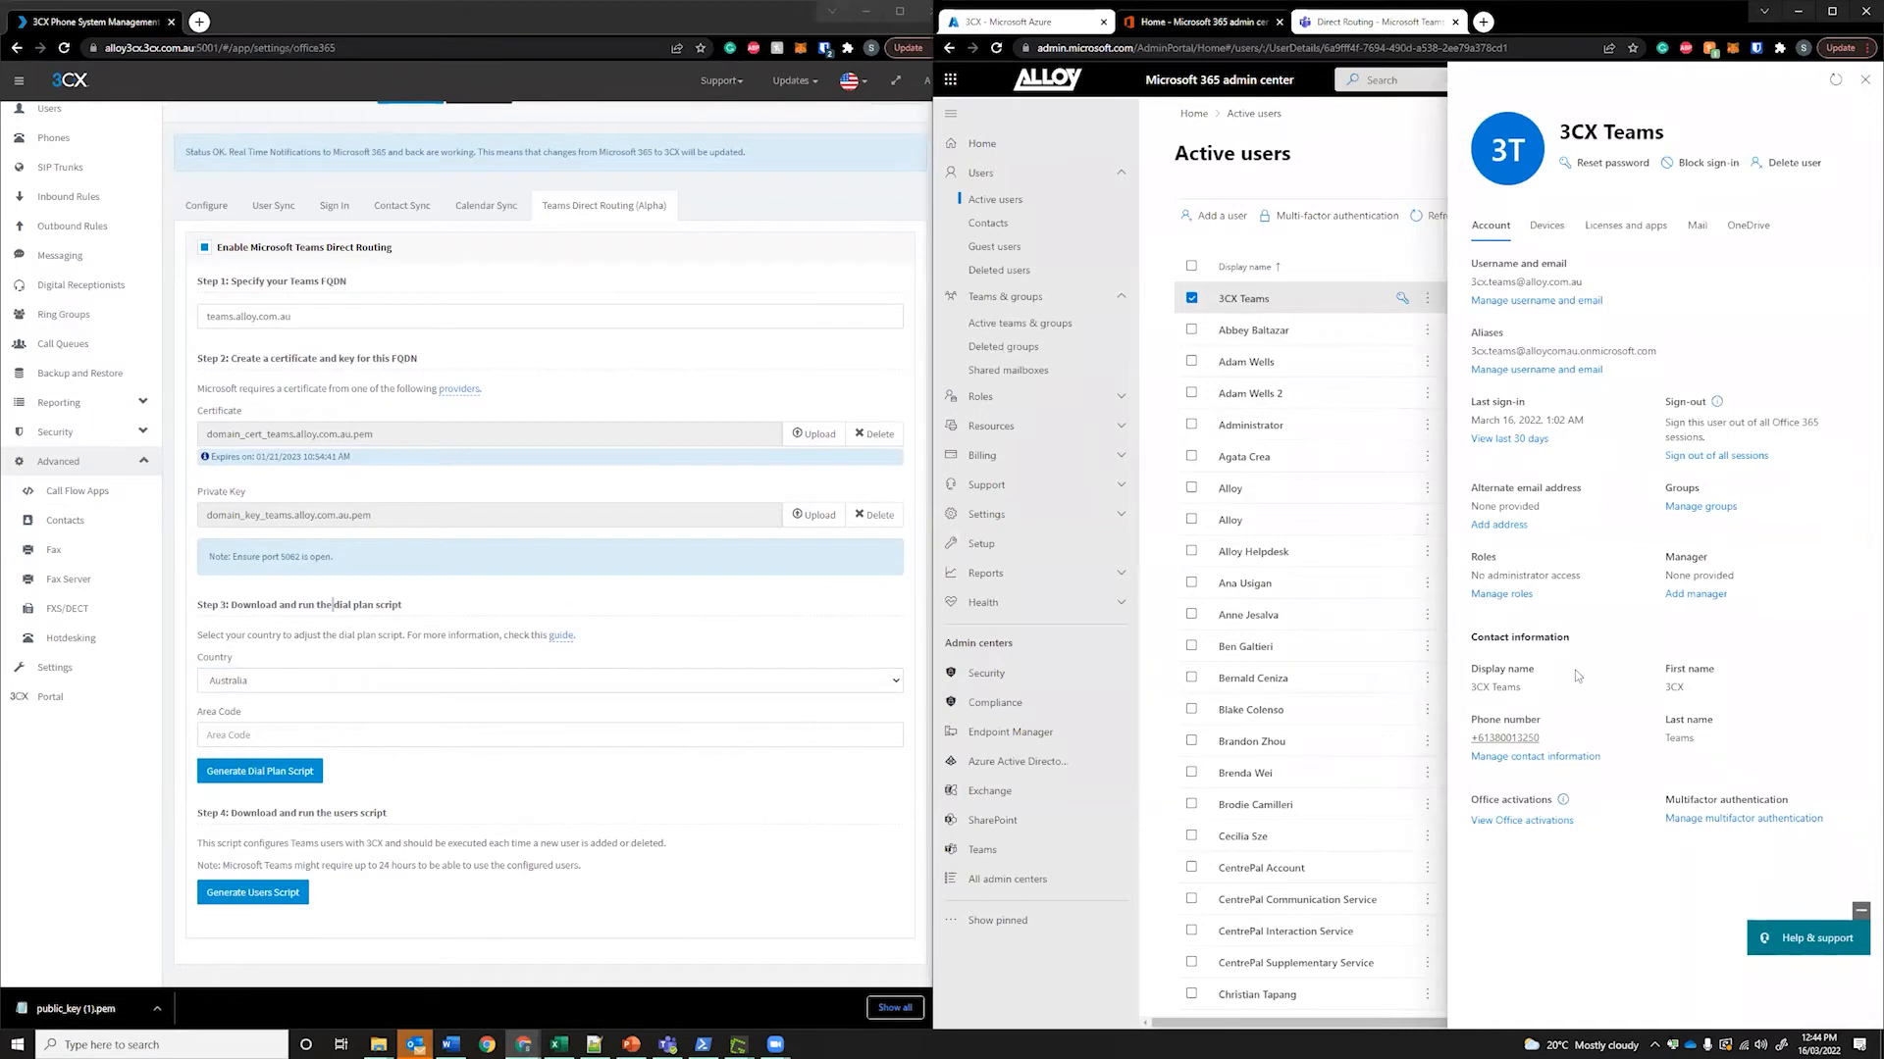
Note the 3CX Teams user's phone number and confirm Teams Phone Standard and Office 365 E3 licences are assigned
left_click_drag(1541, 744, 1460, 742)
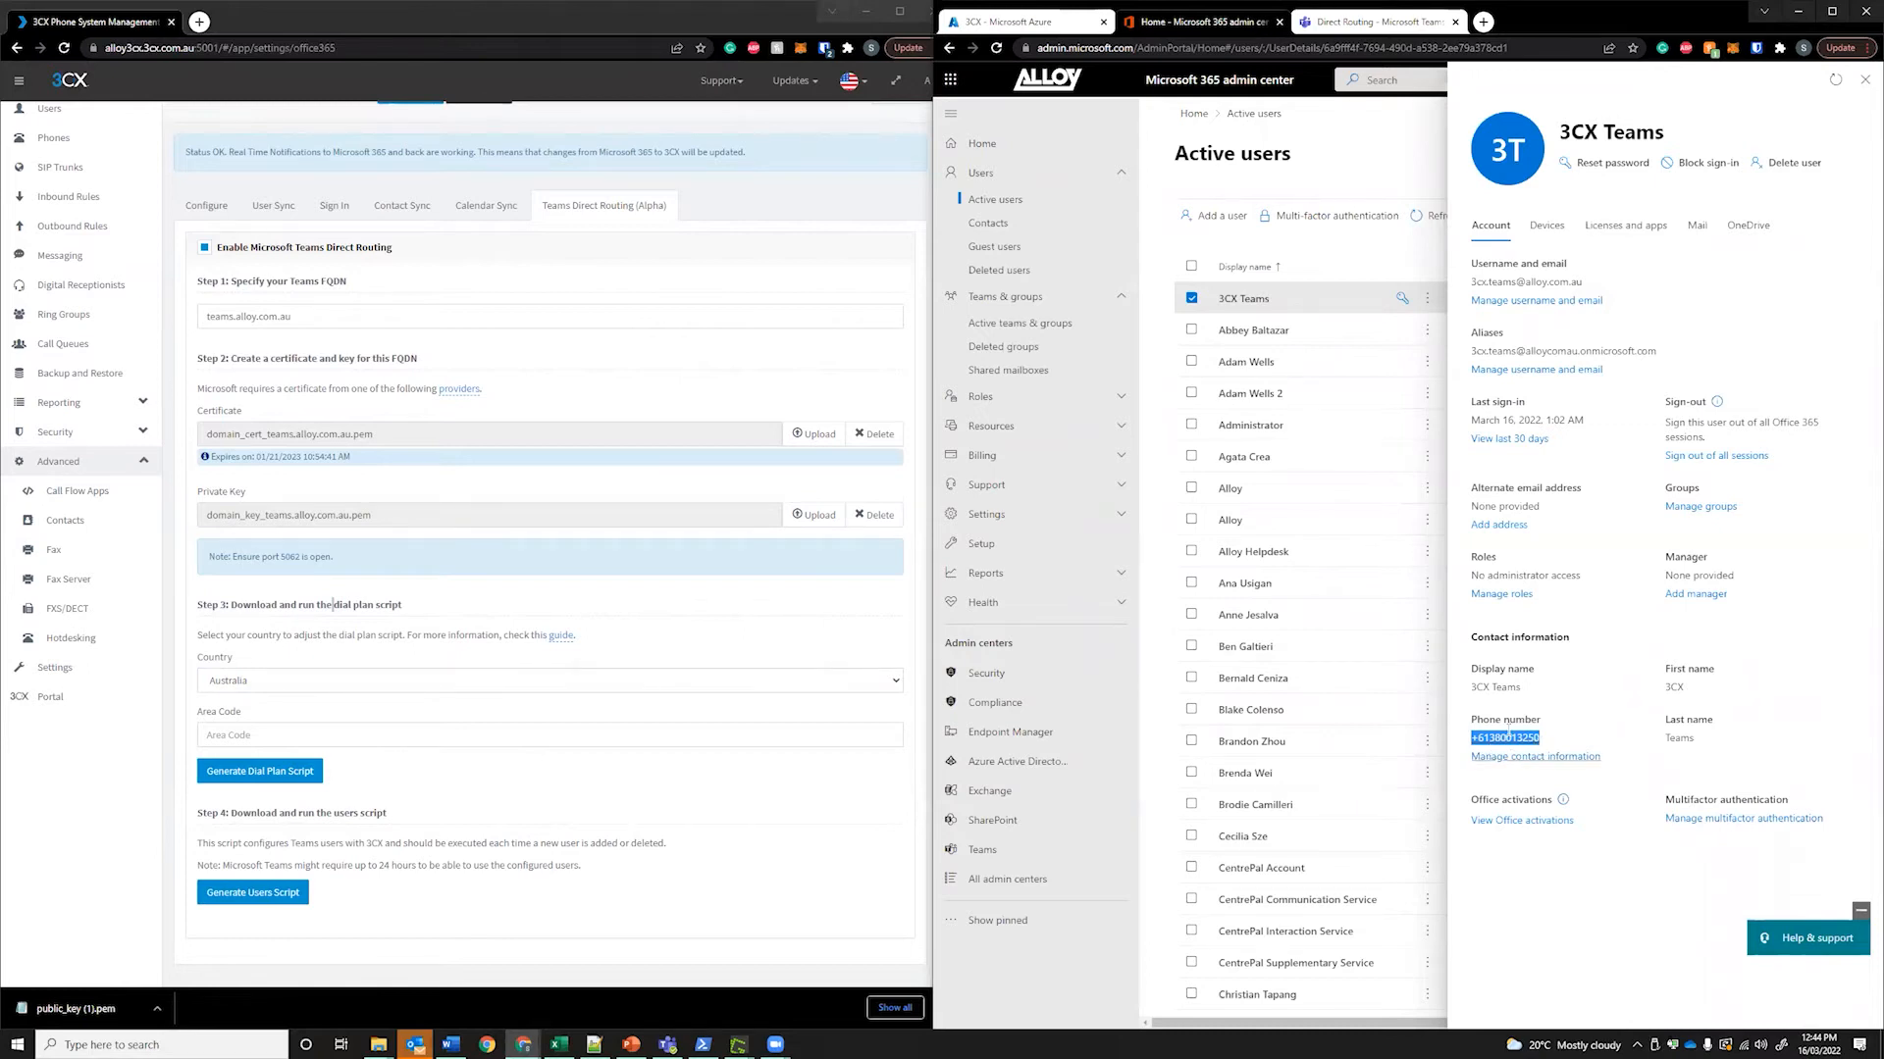
left_click(1628, 228)
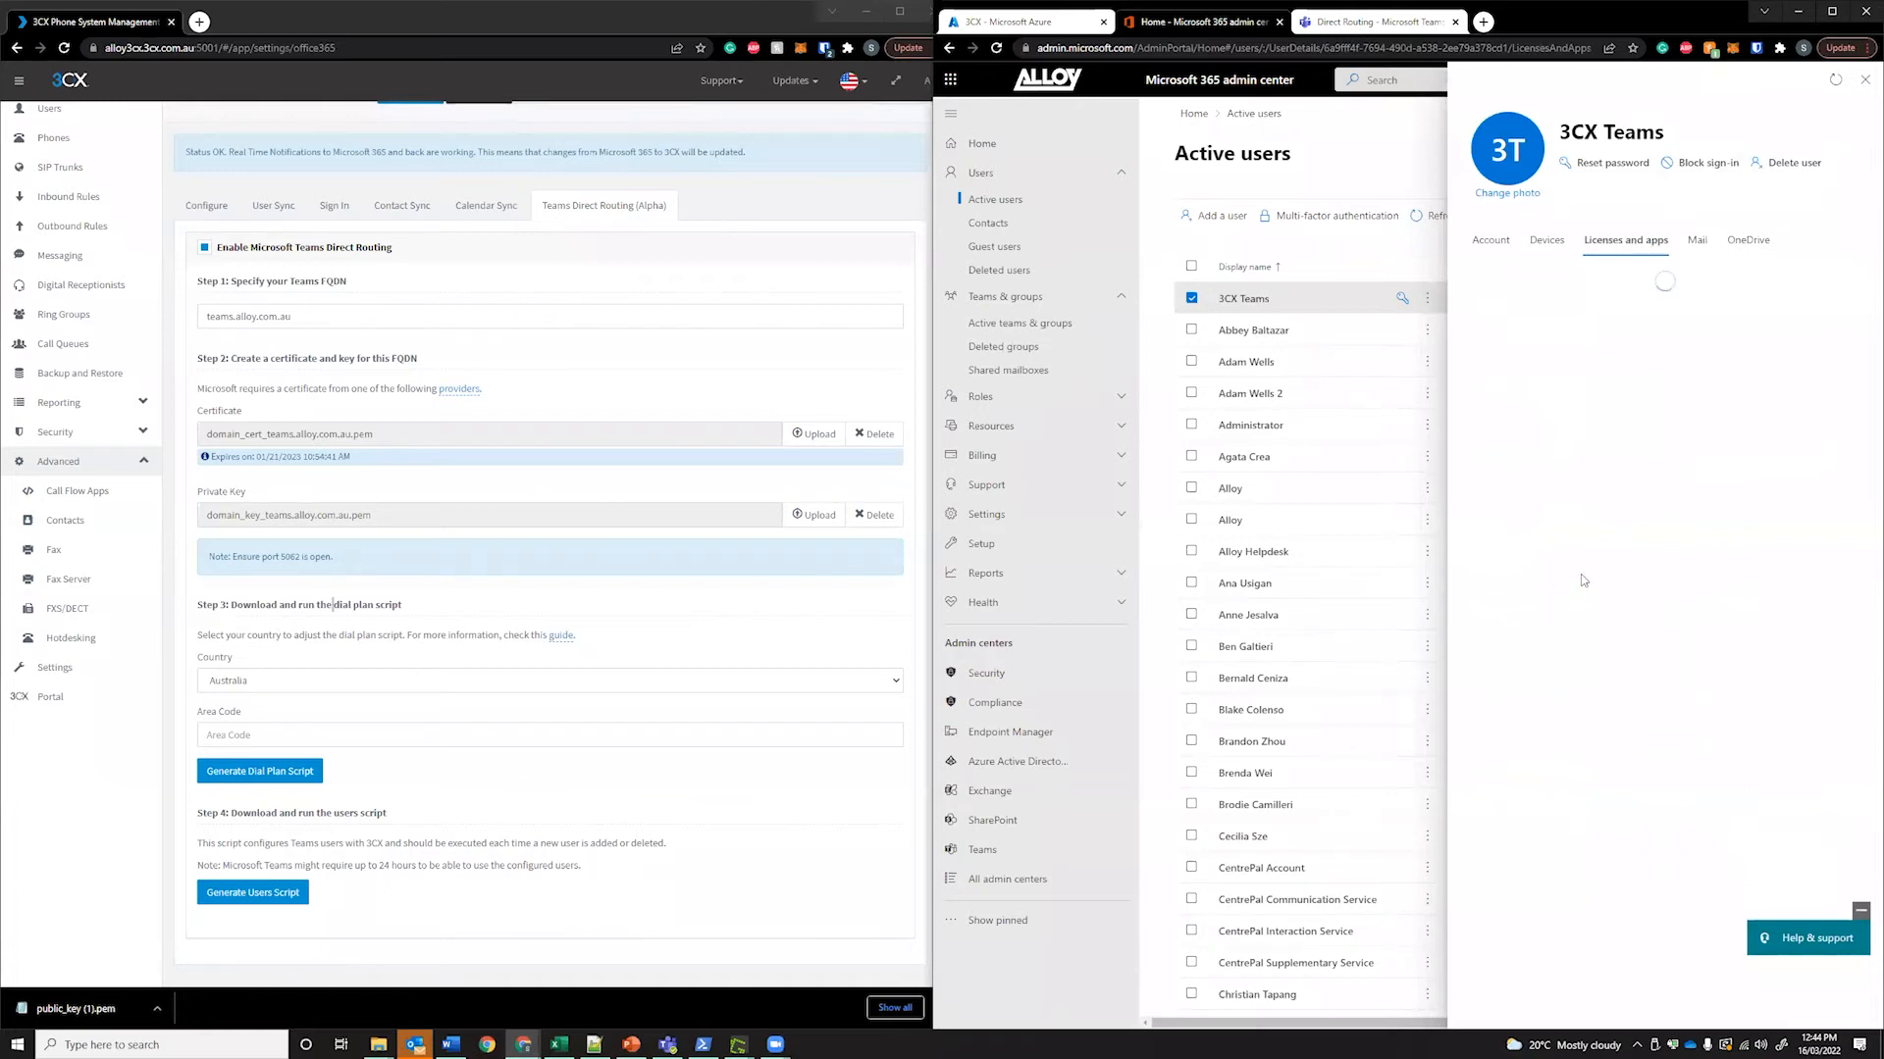
scroll(1640, 804, "down", 2)
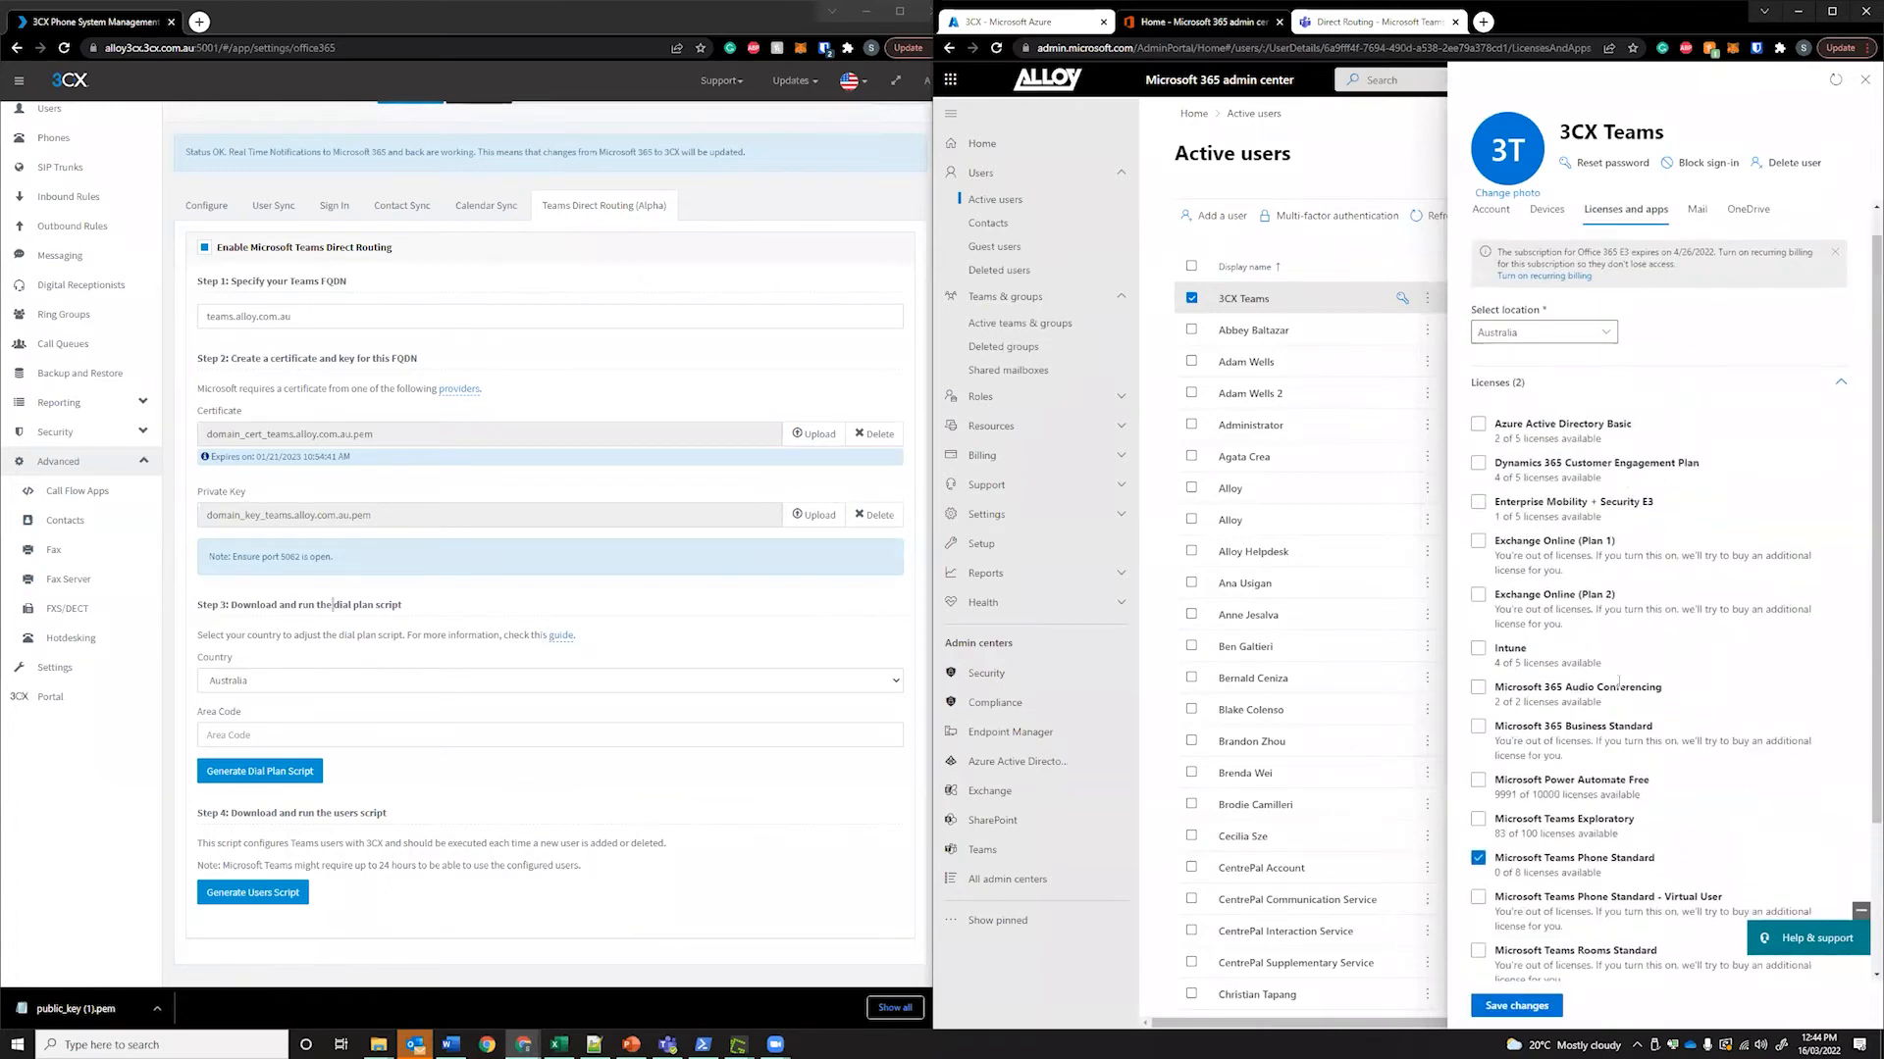
left_click_drag(1627, 908, 1494, 904)
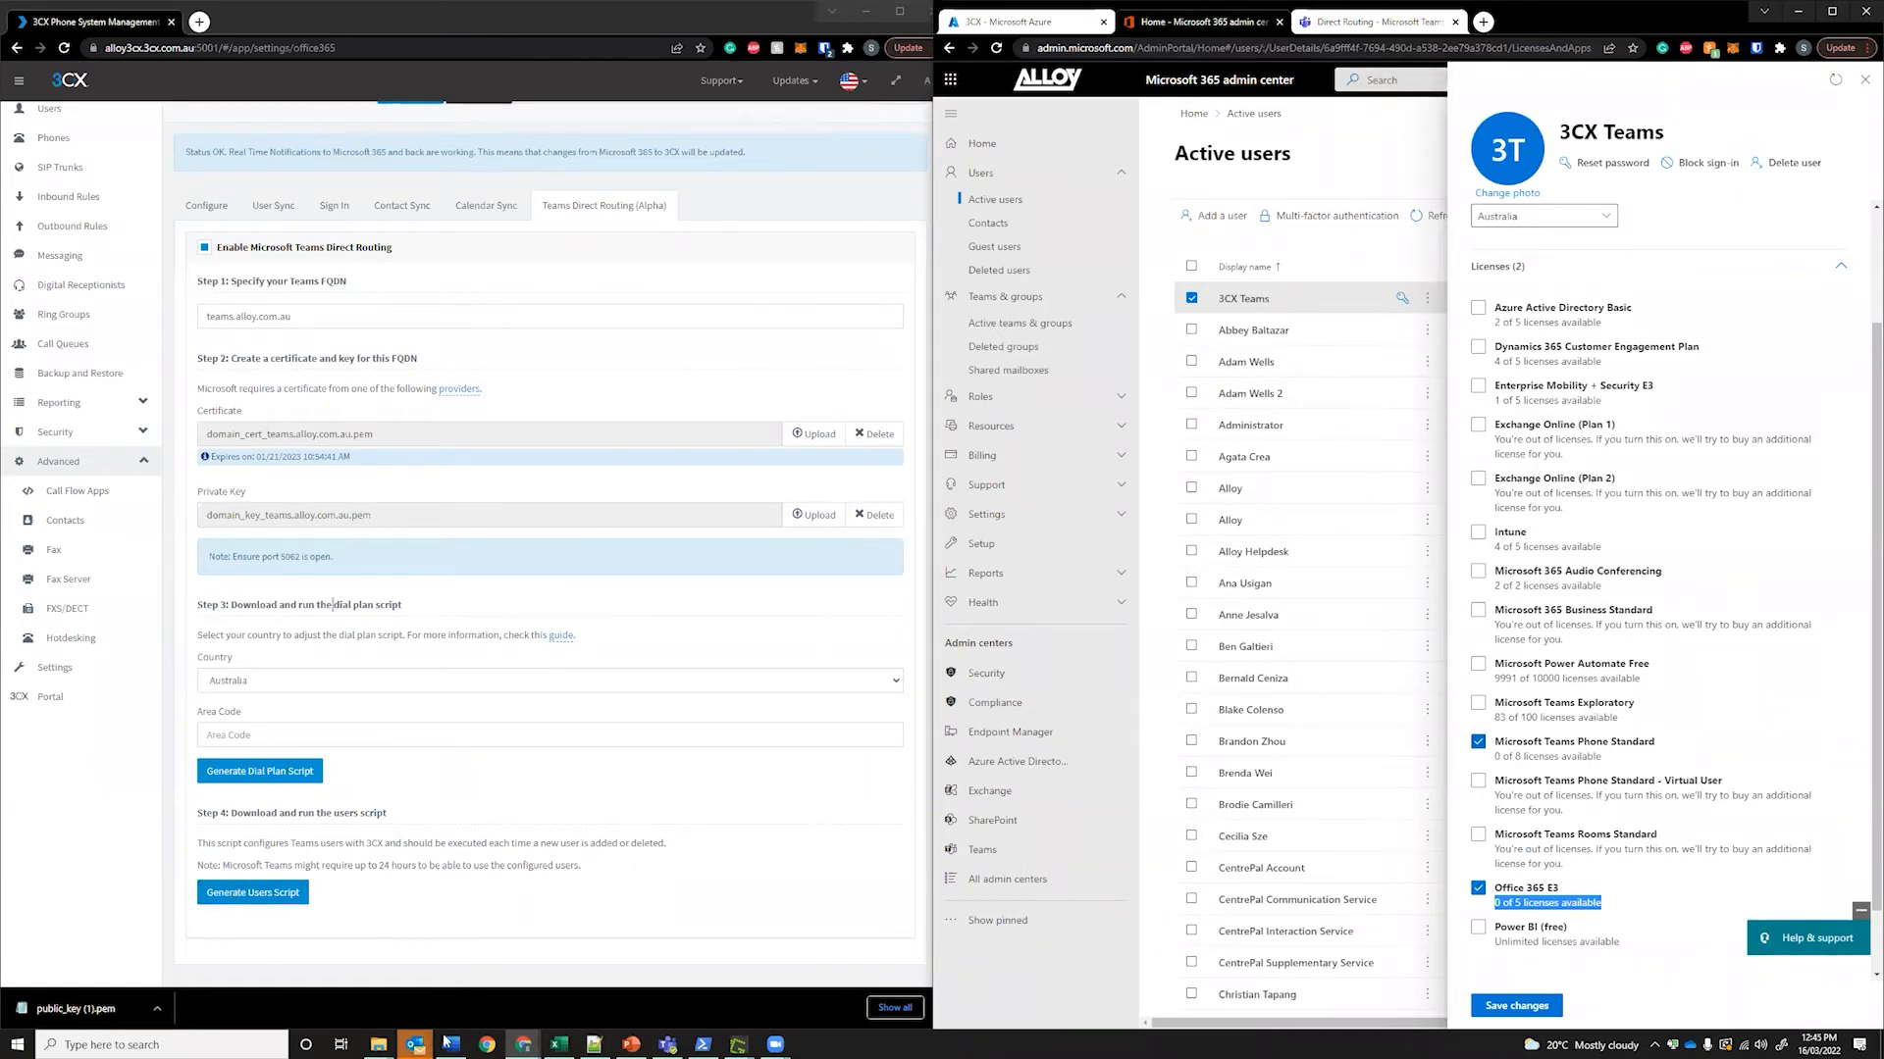
left_click(594, 1045)
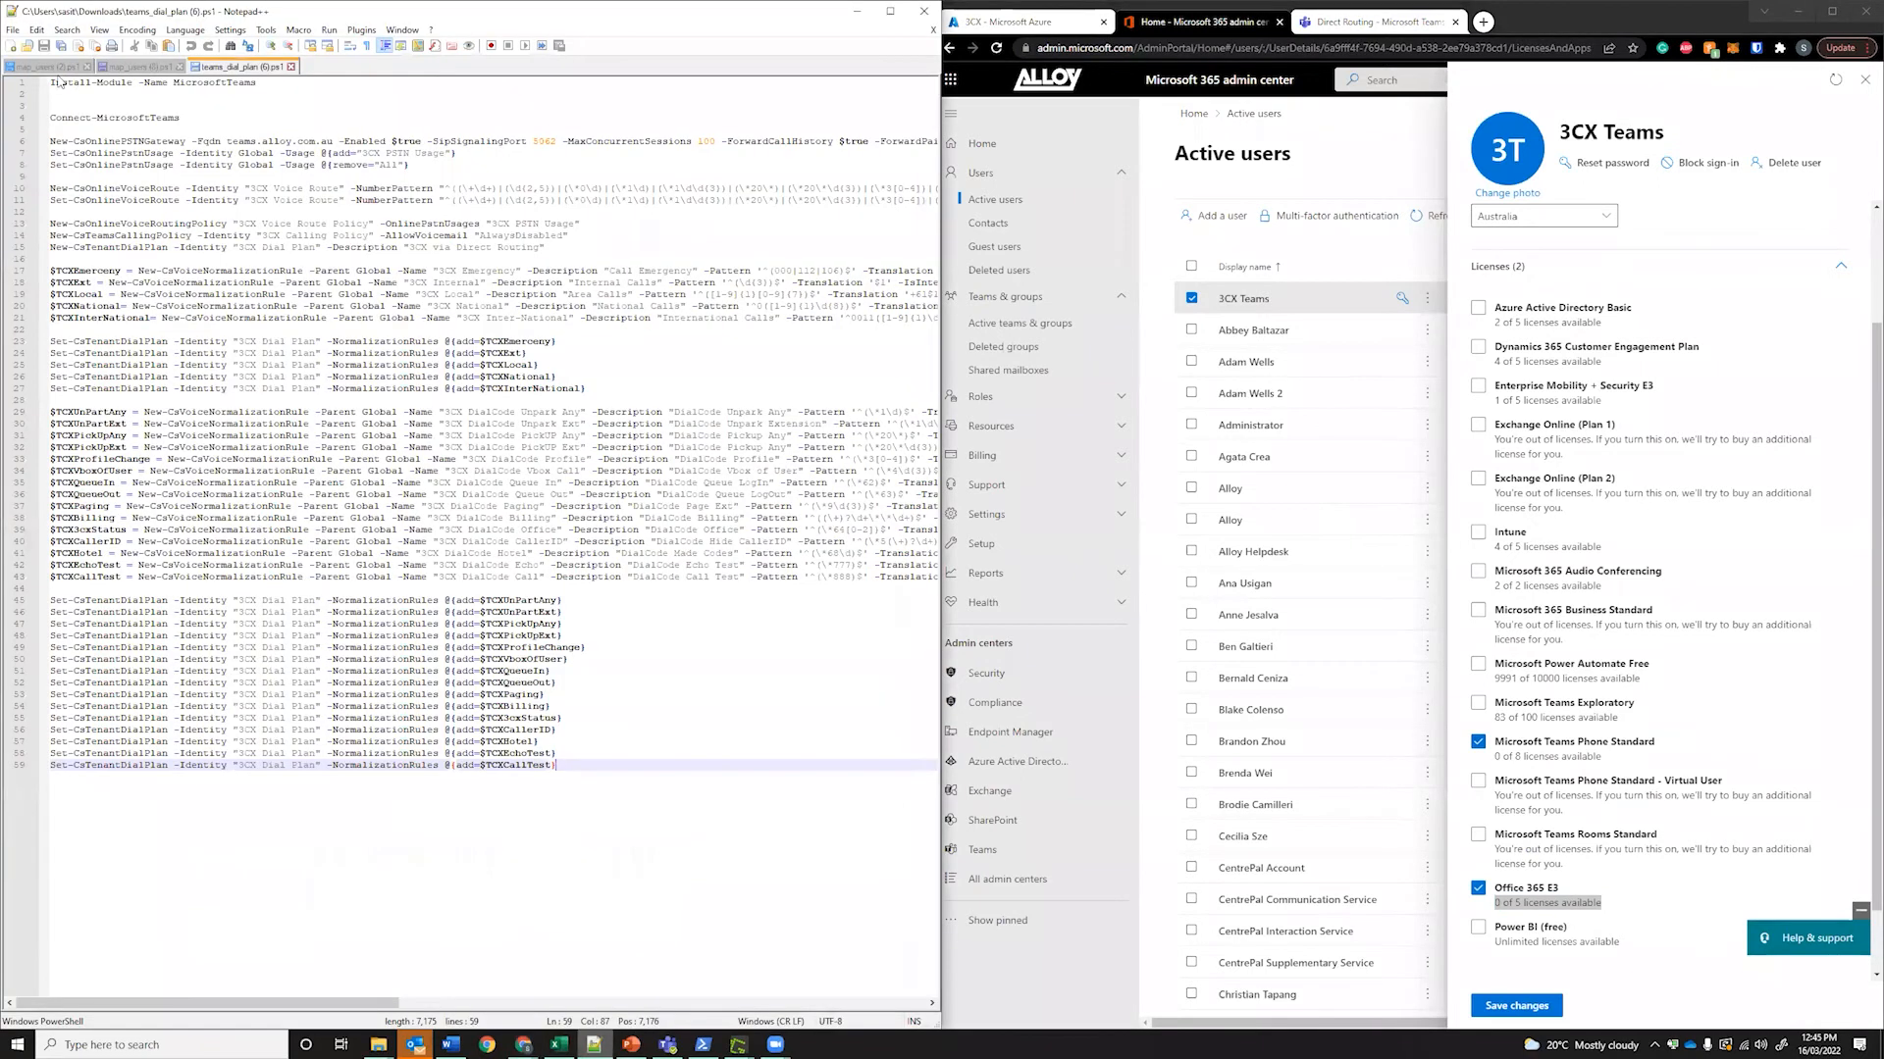
Point out the empty $users_ids list on line 4 of map_users (2).ps1
left_click(143, 67)
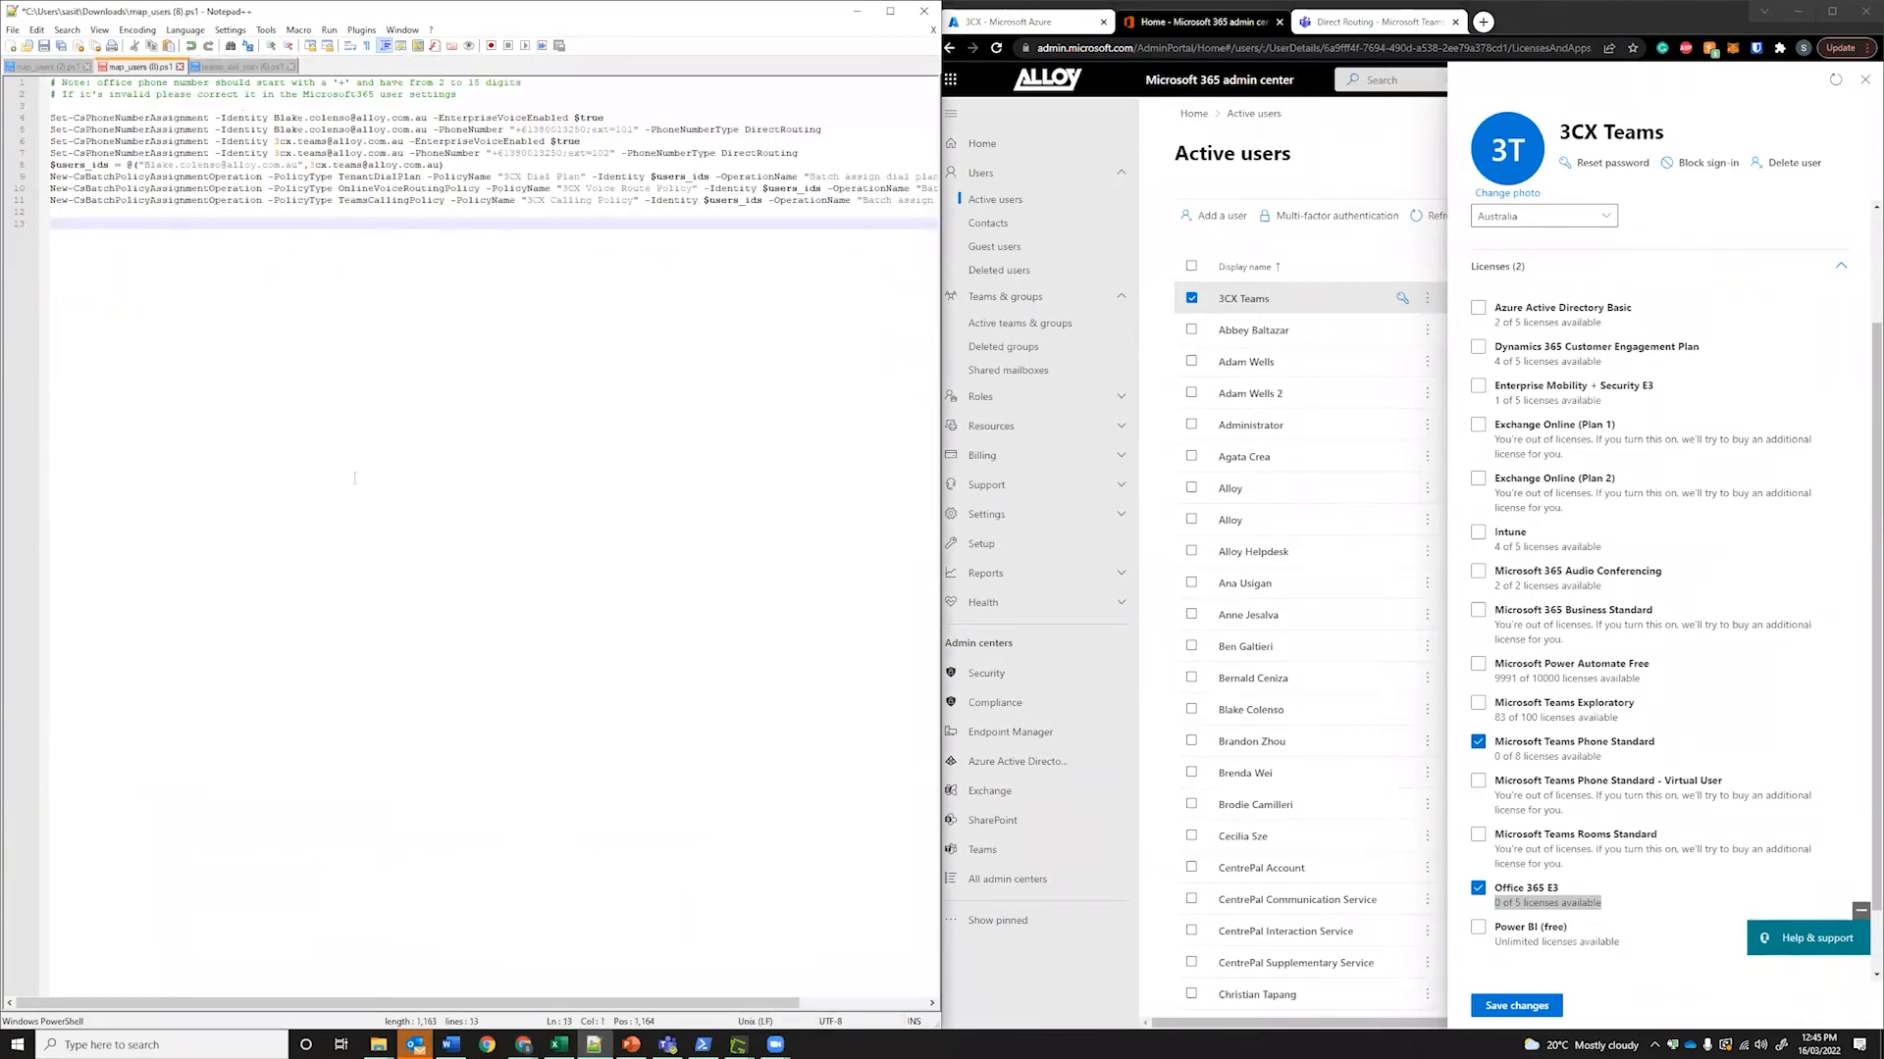
left_click(44, 67)
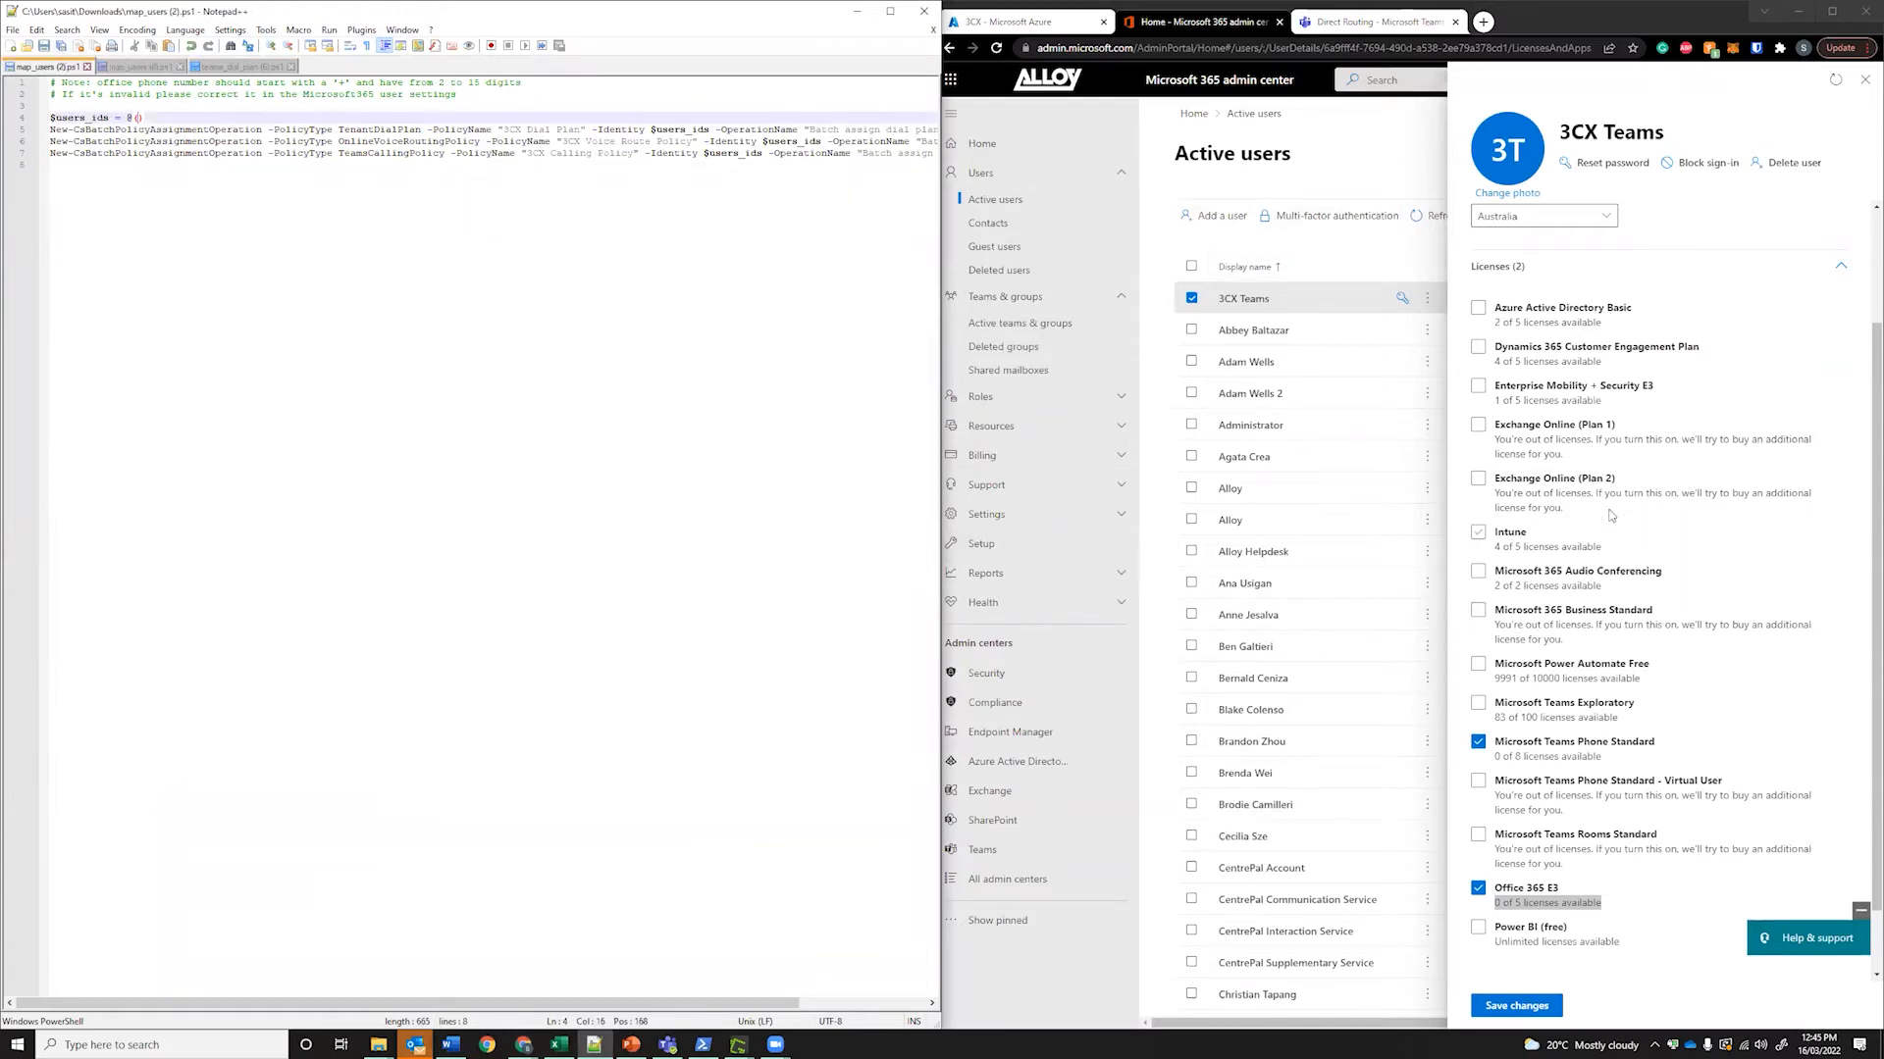
left_click(49, 173)
left_click_drag(146, 118, 40, 114)
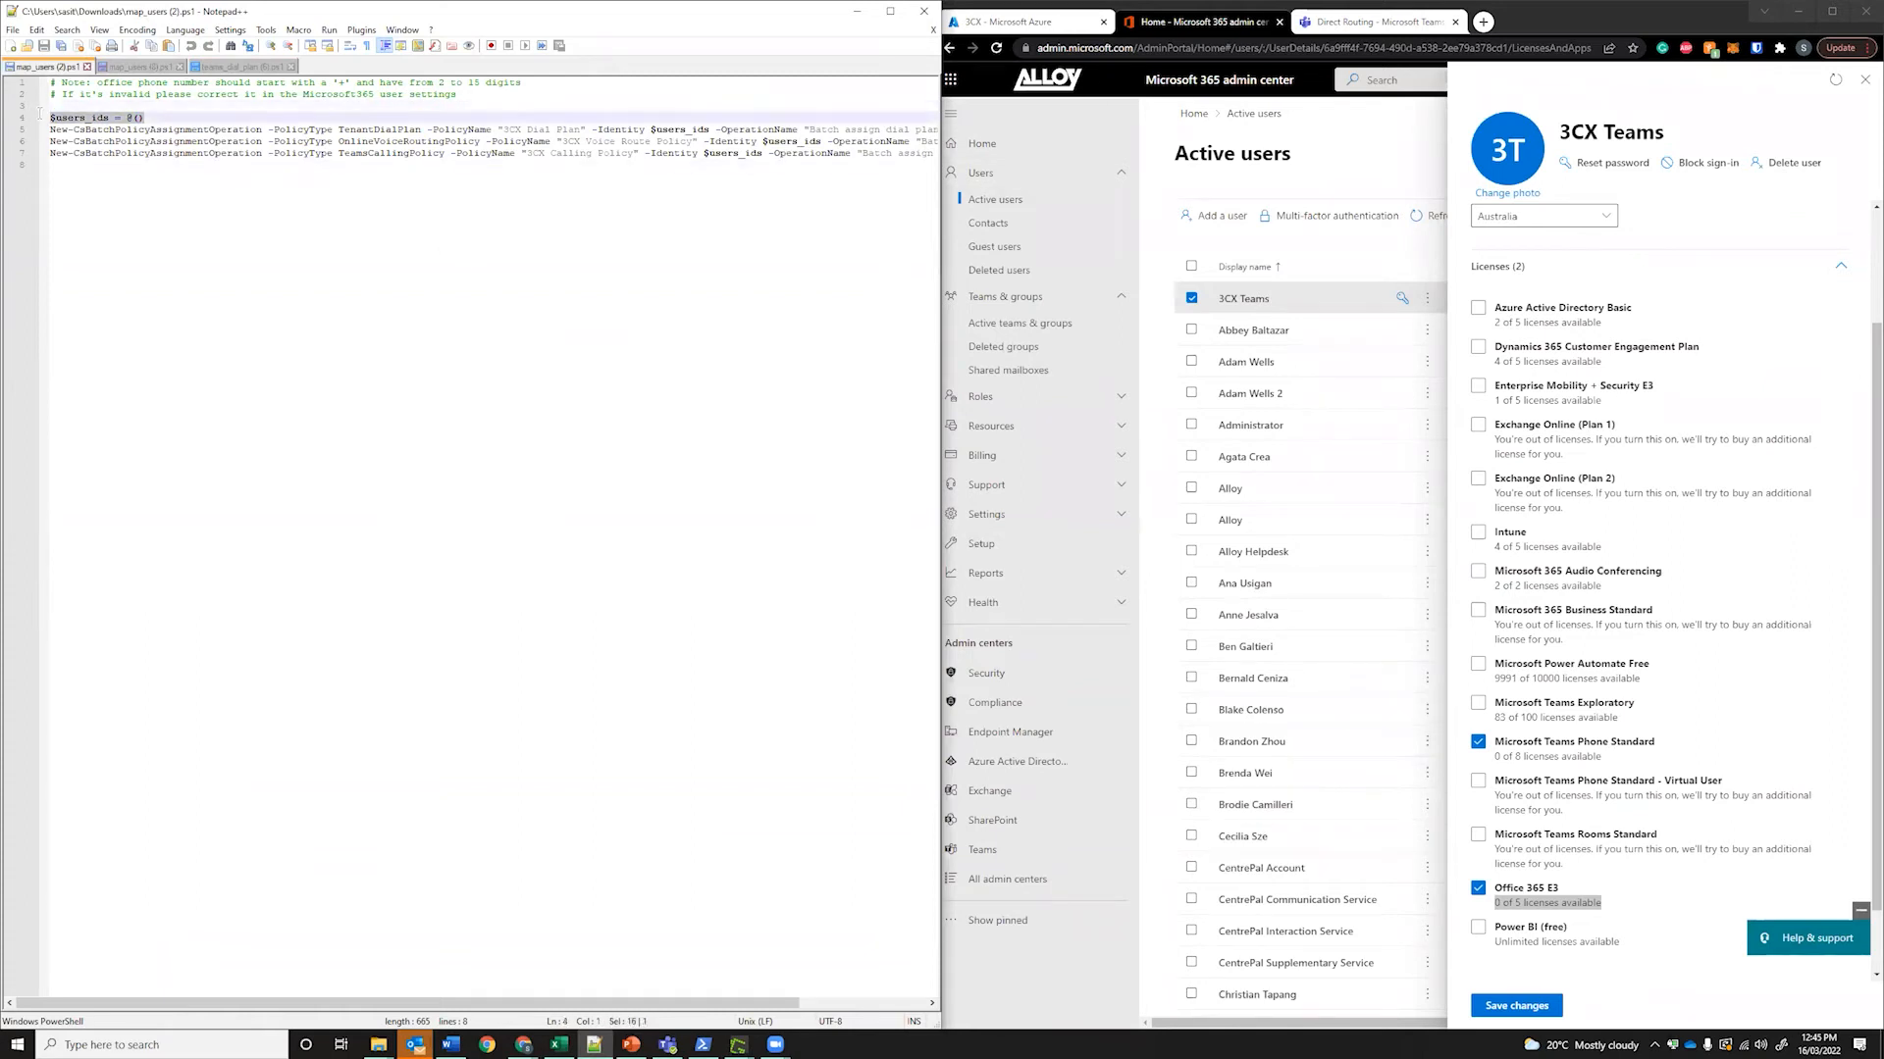
left_click(275, 251)
left_click_drag(169, 118, 57, 115)
left_click(153, 185)
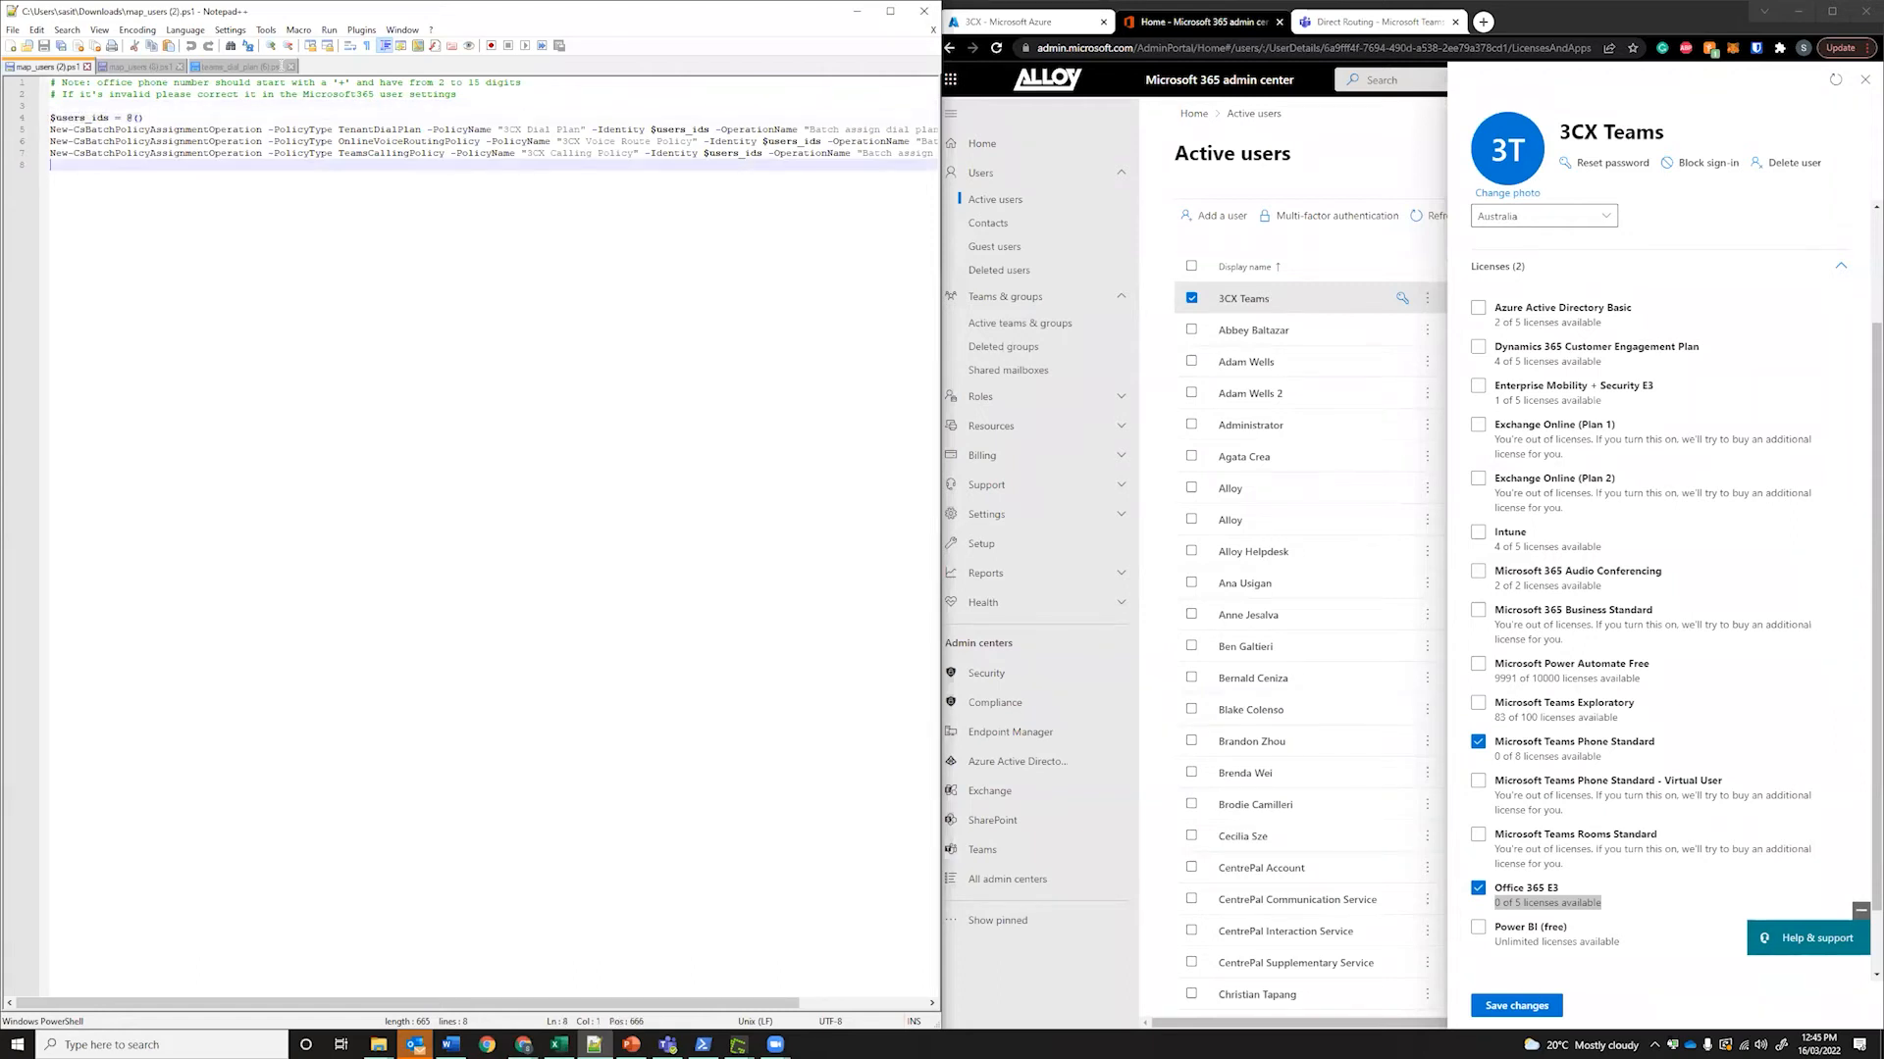
Review the whole map_users (8).ps1 script, then glance at PowerShell and the admin center
left_click(141, 67)
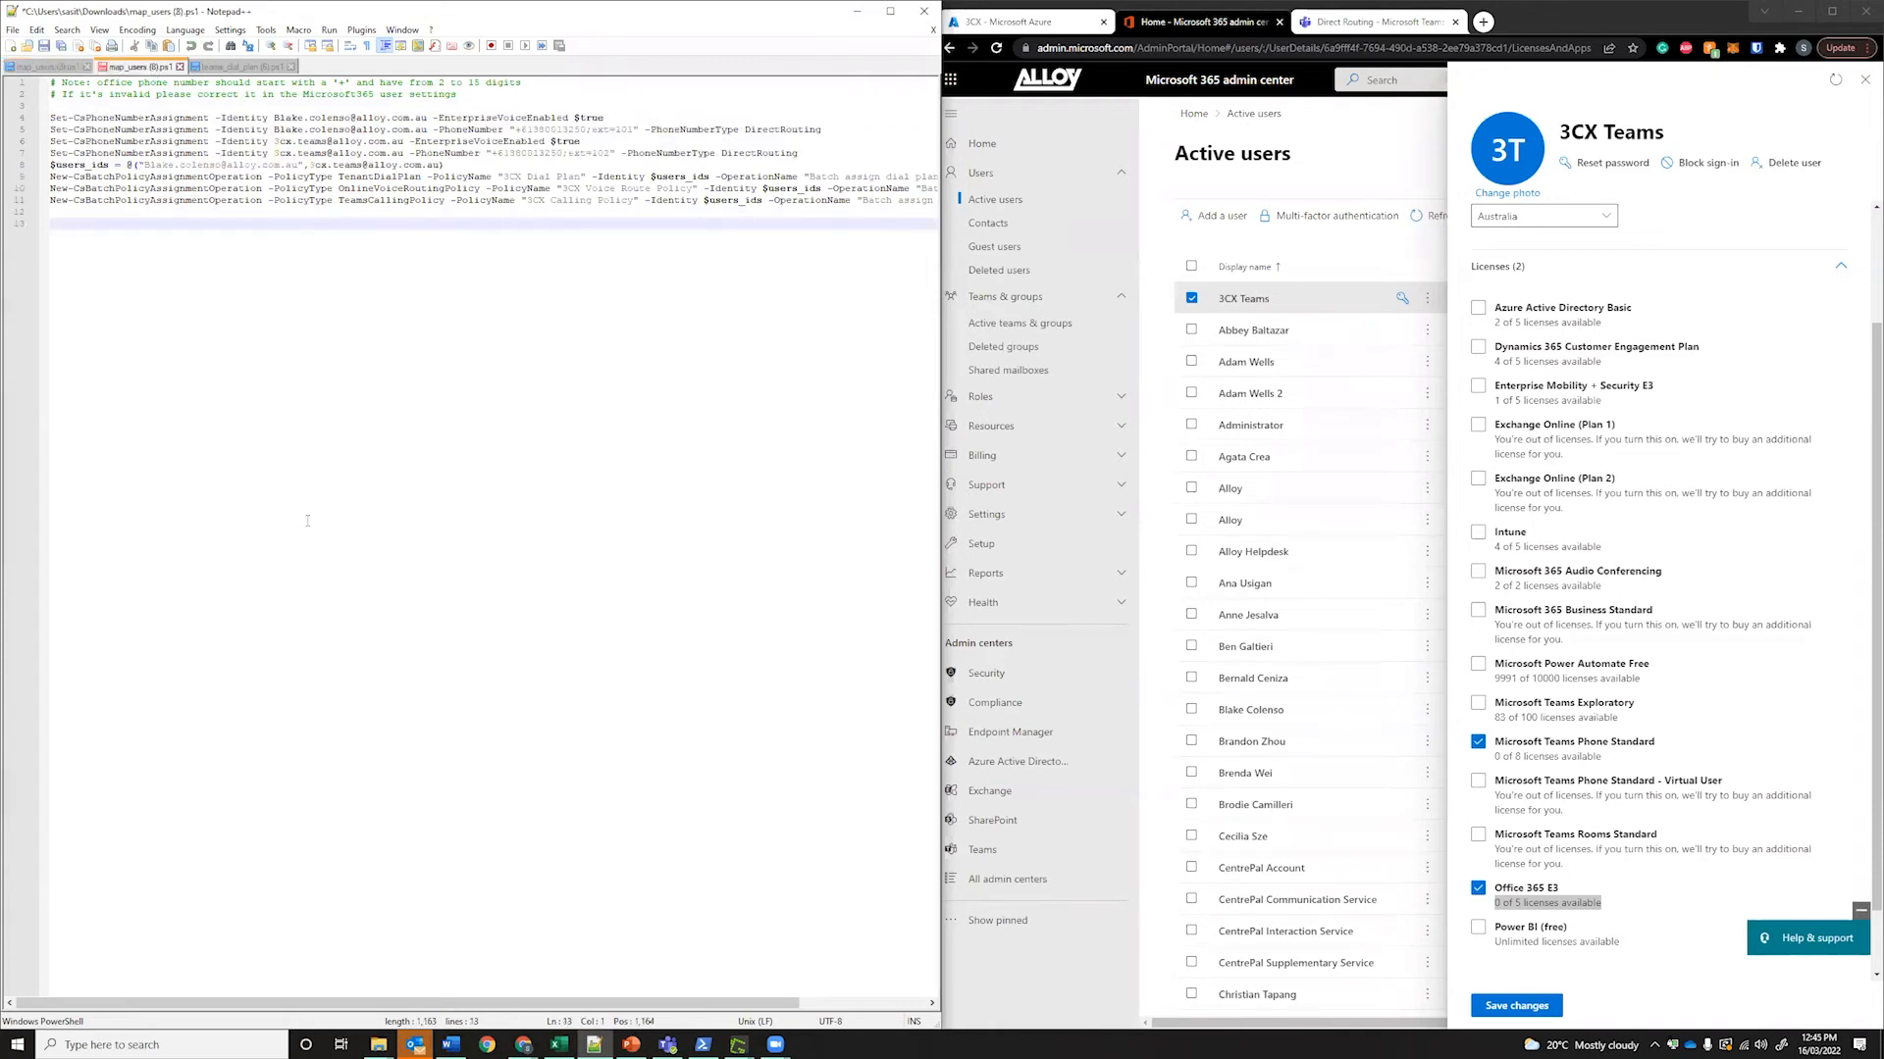
key("ctrl+a")
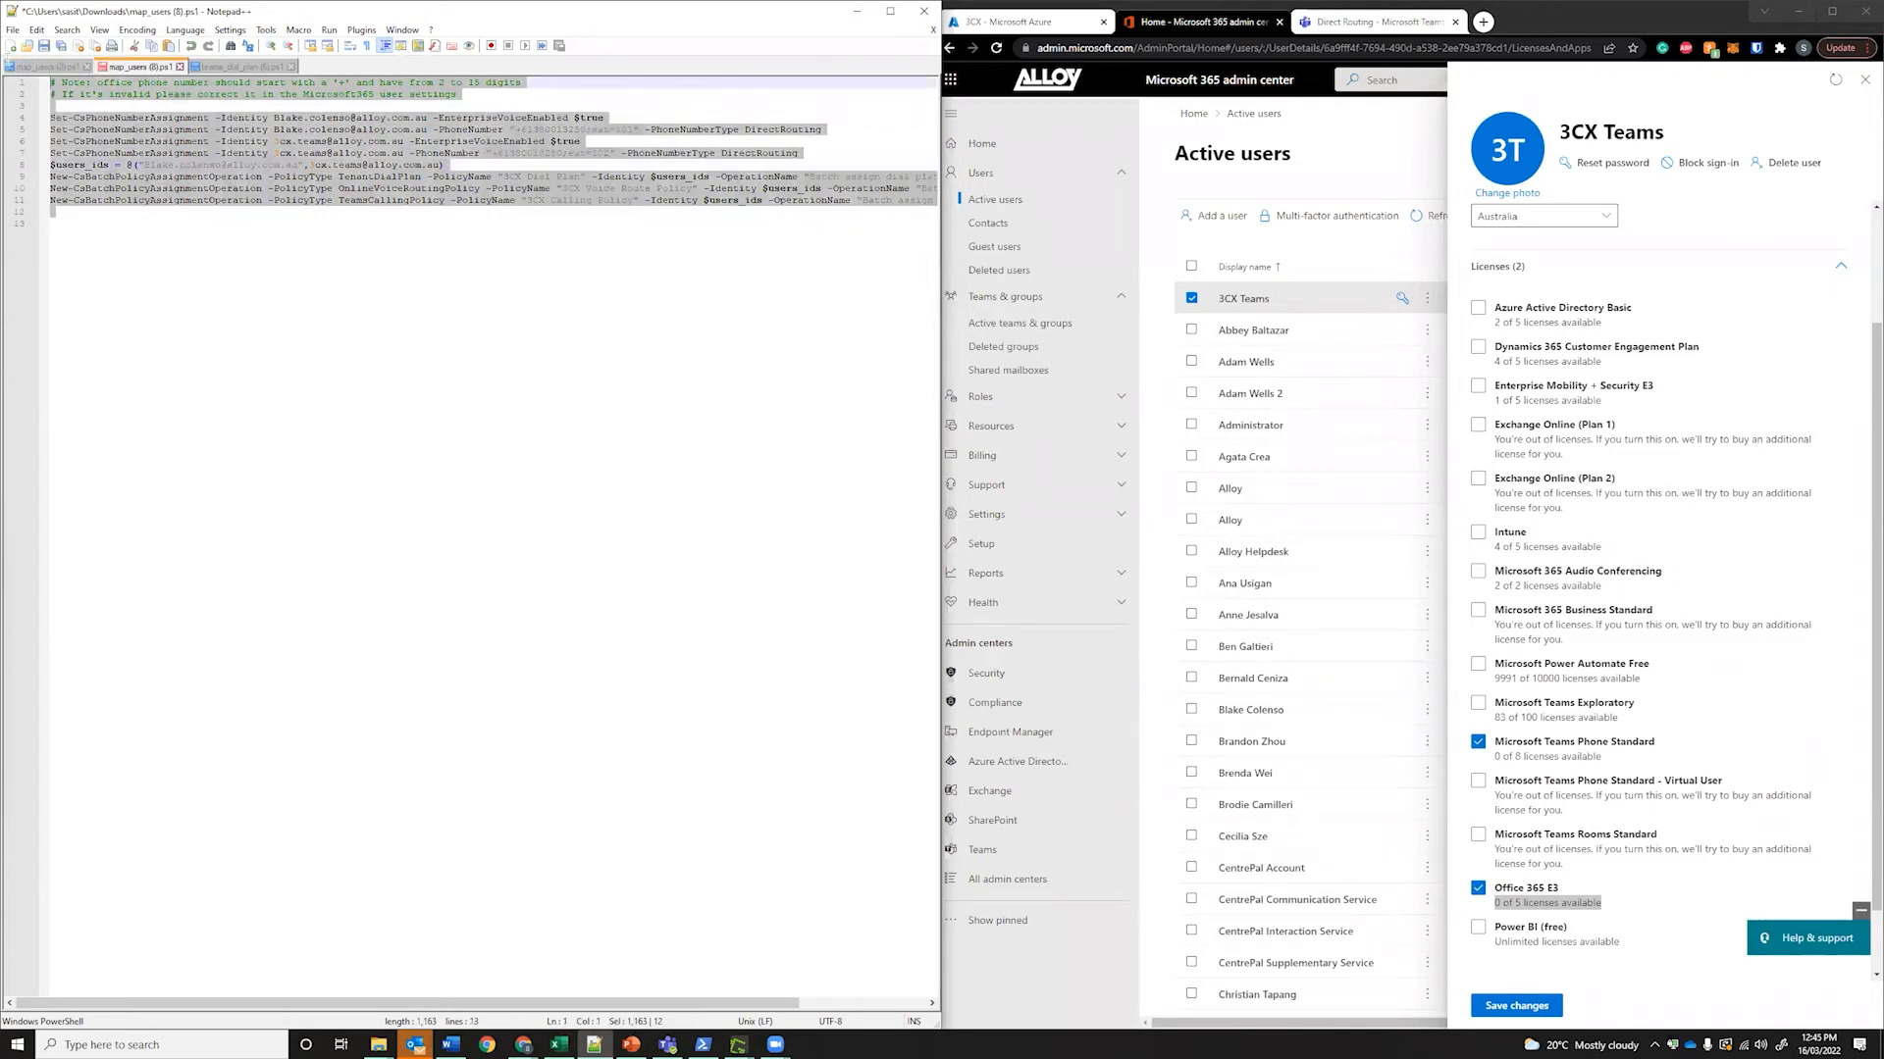
left_click(488, 363)
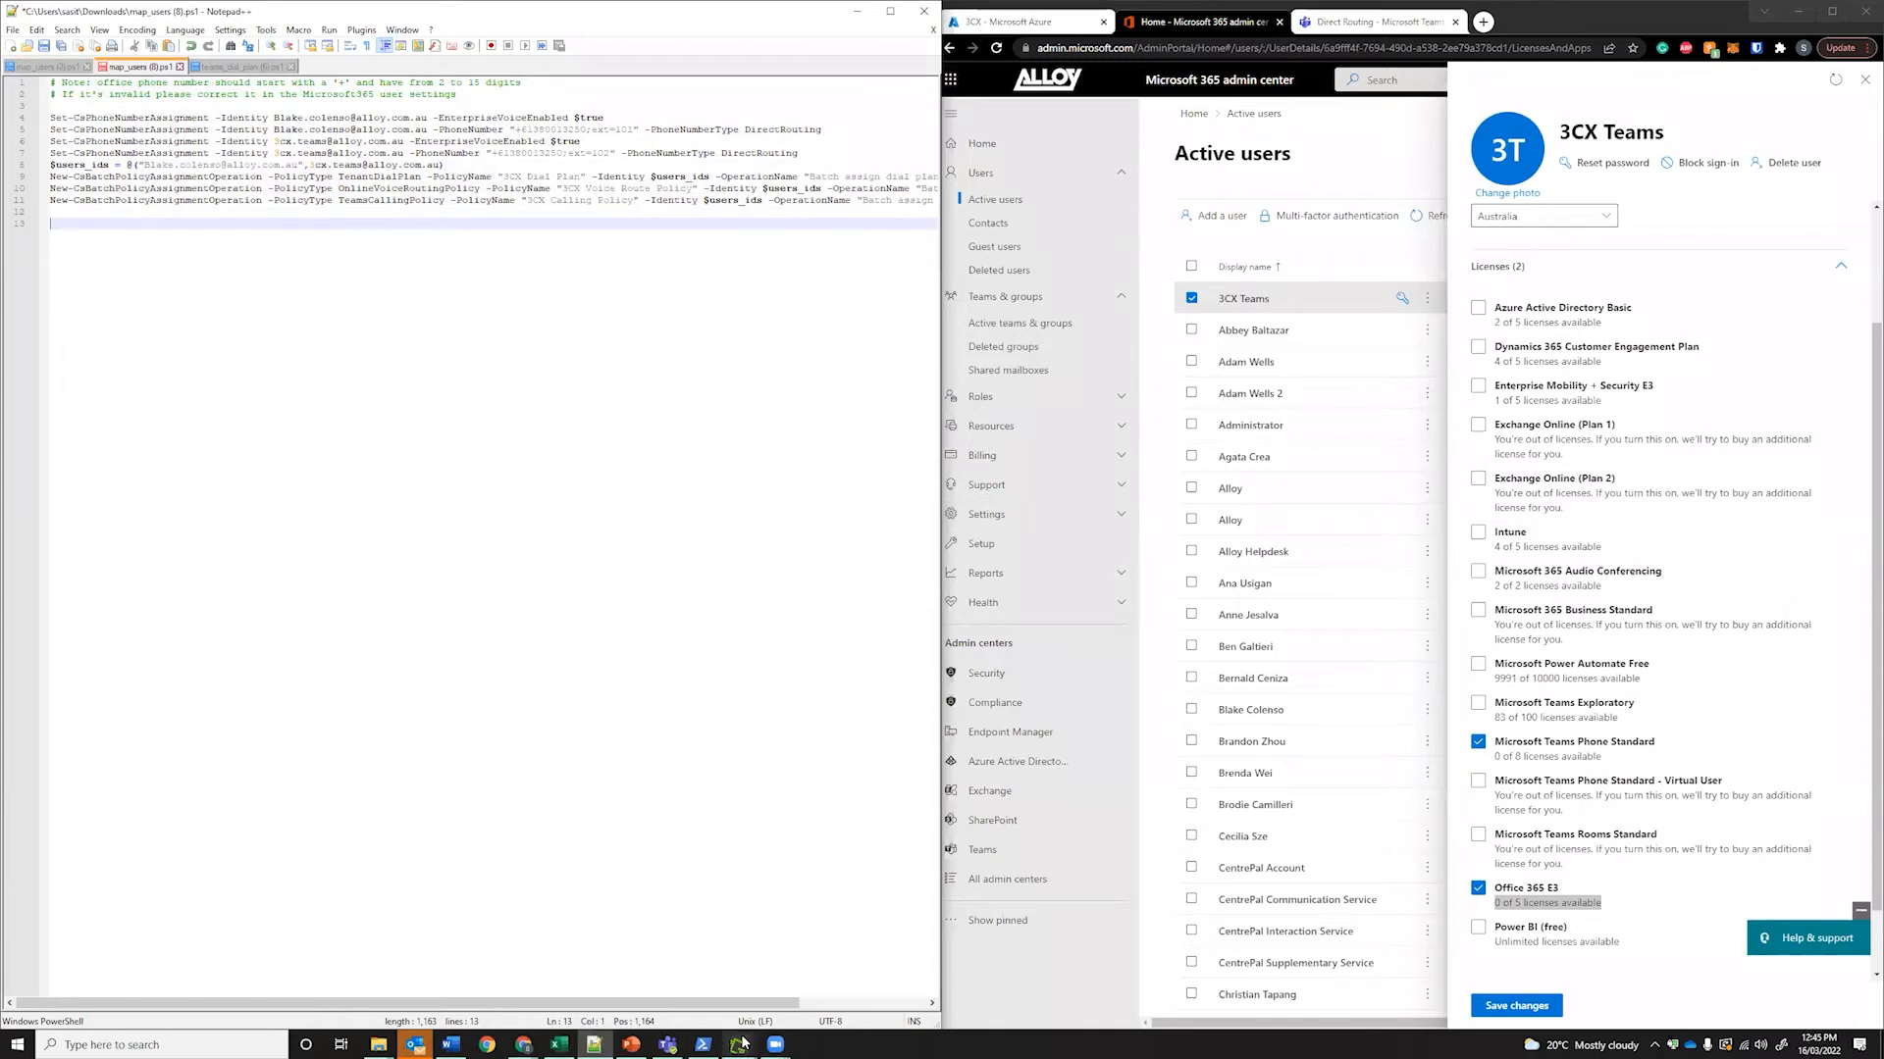
left_click(702, 1043)
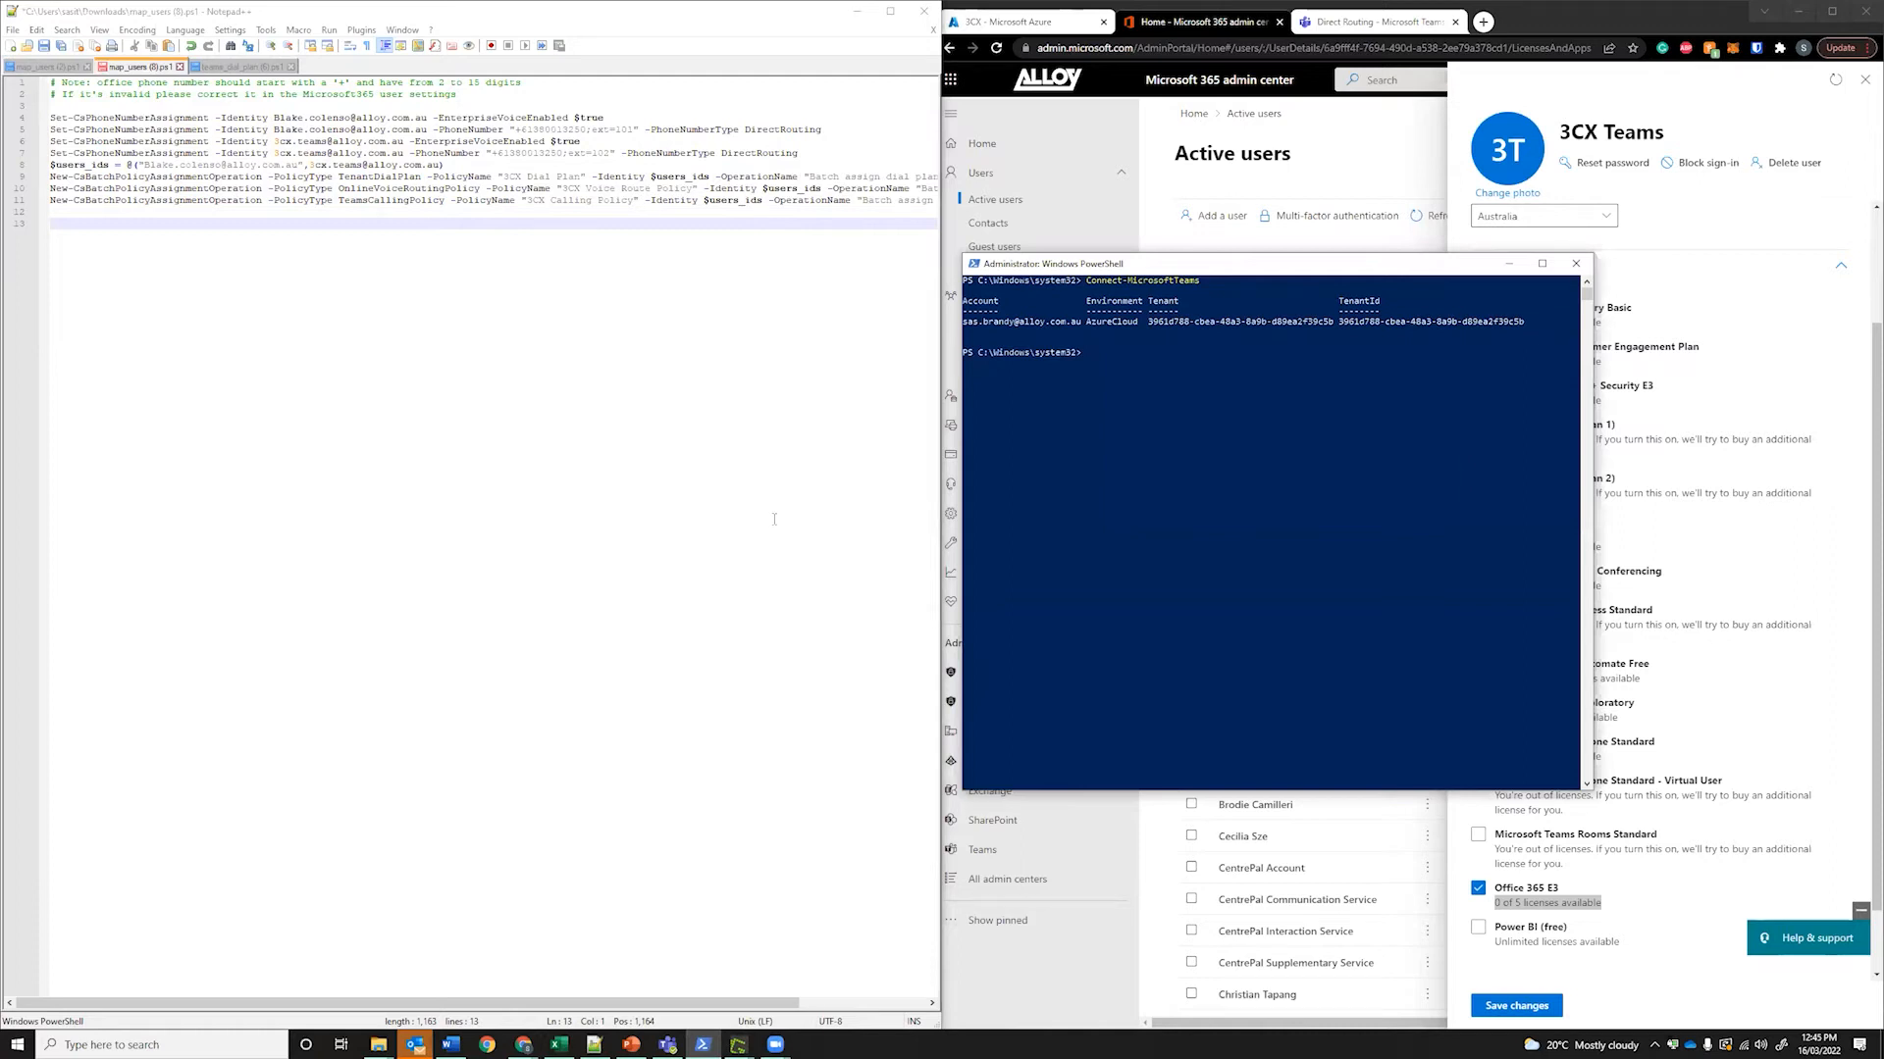
left_click(562, 609)
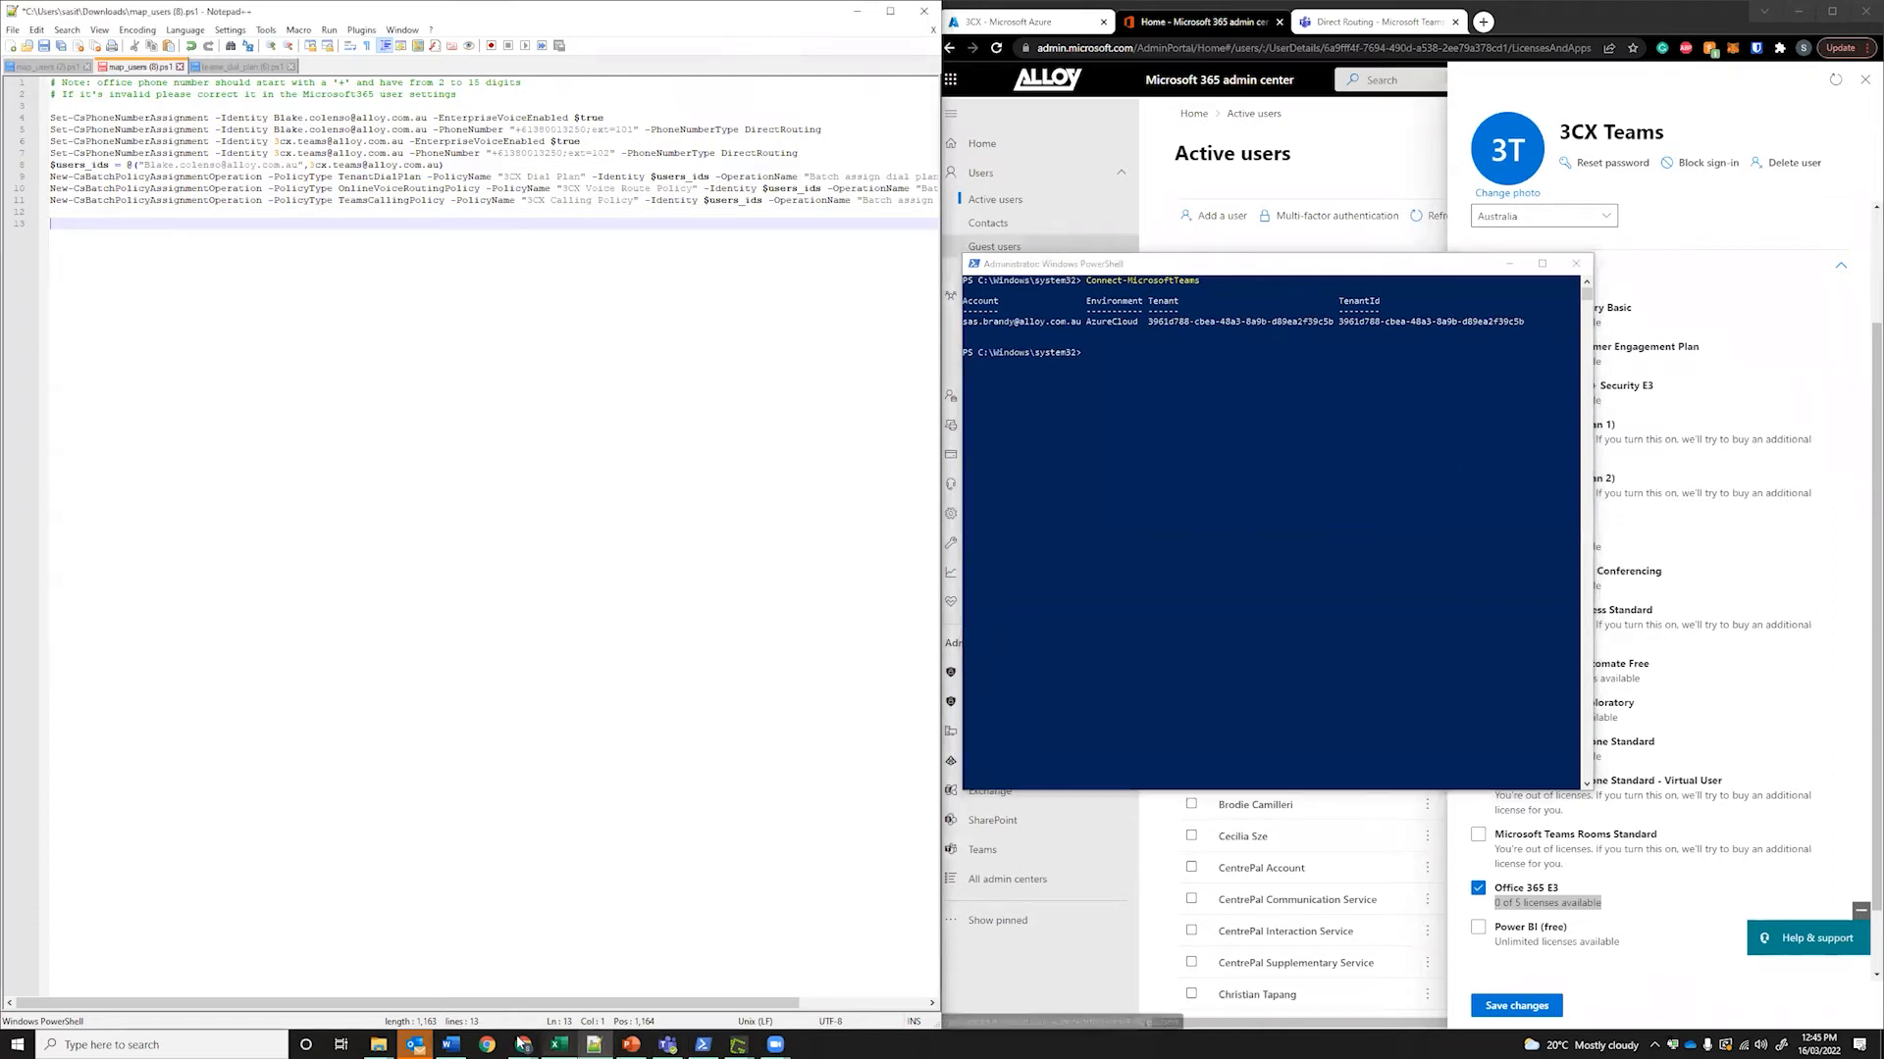
left_click(1058, 989)
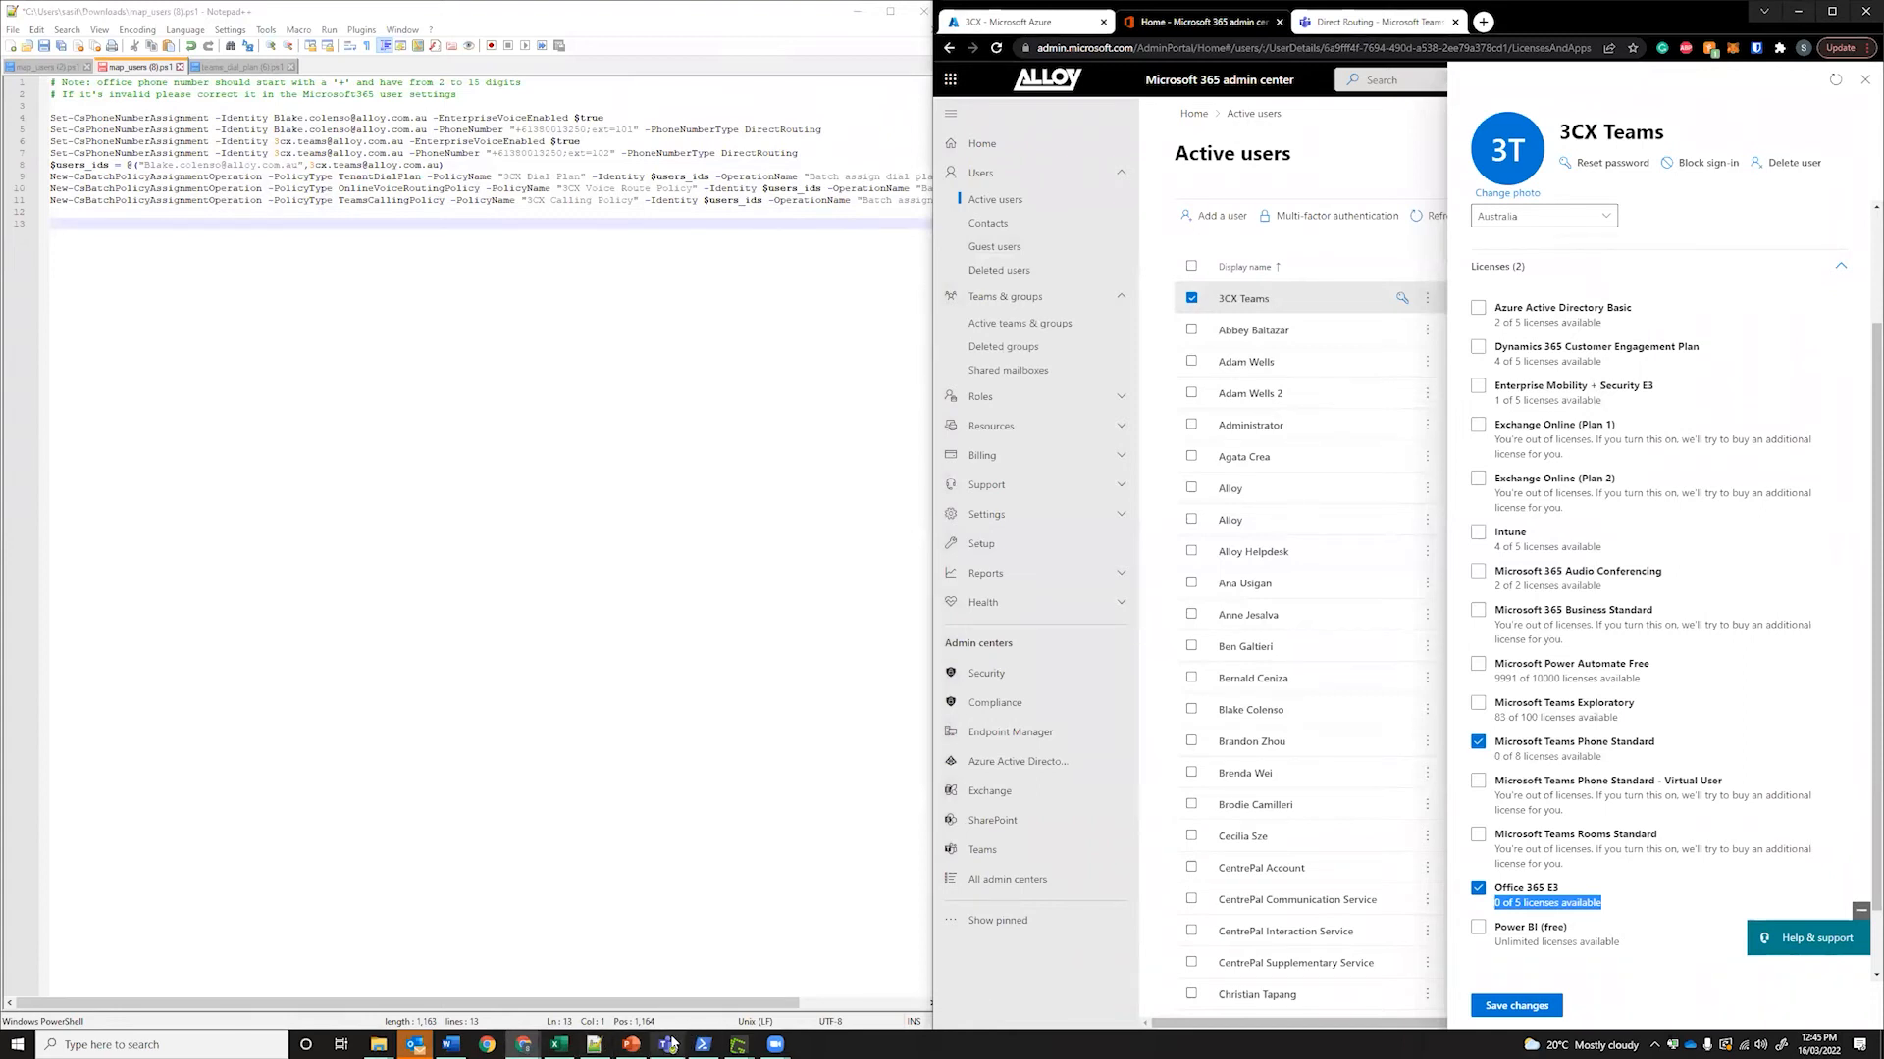
Check the Teams activity feed for the missed call, then return to the Calls page
mouse_move(670, 1045)
left_click(668, 950)
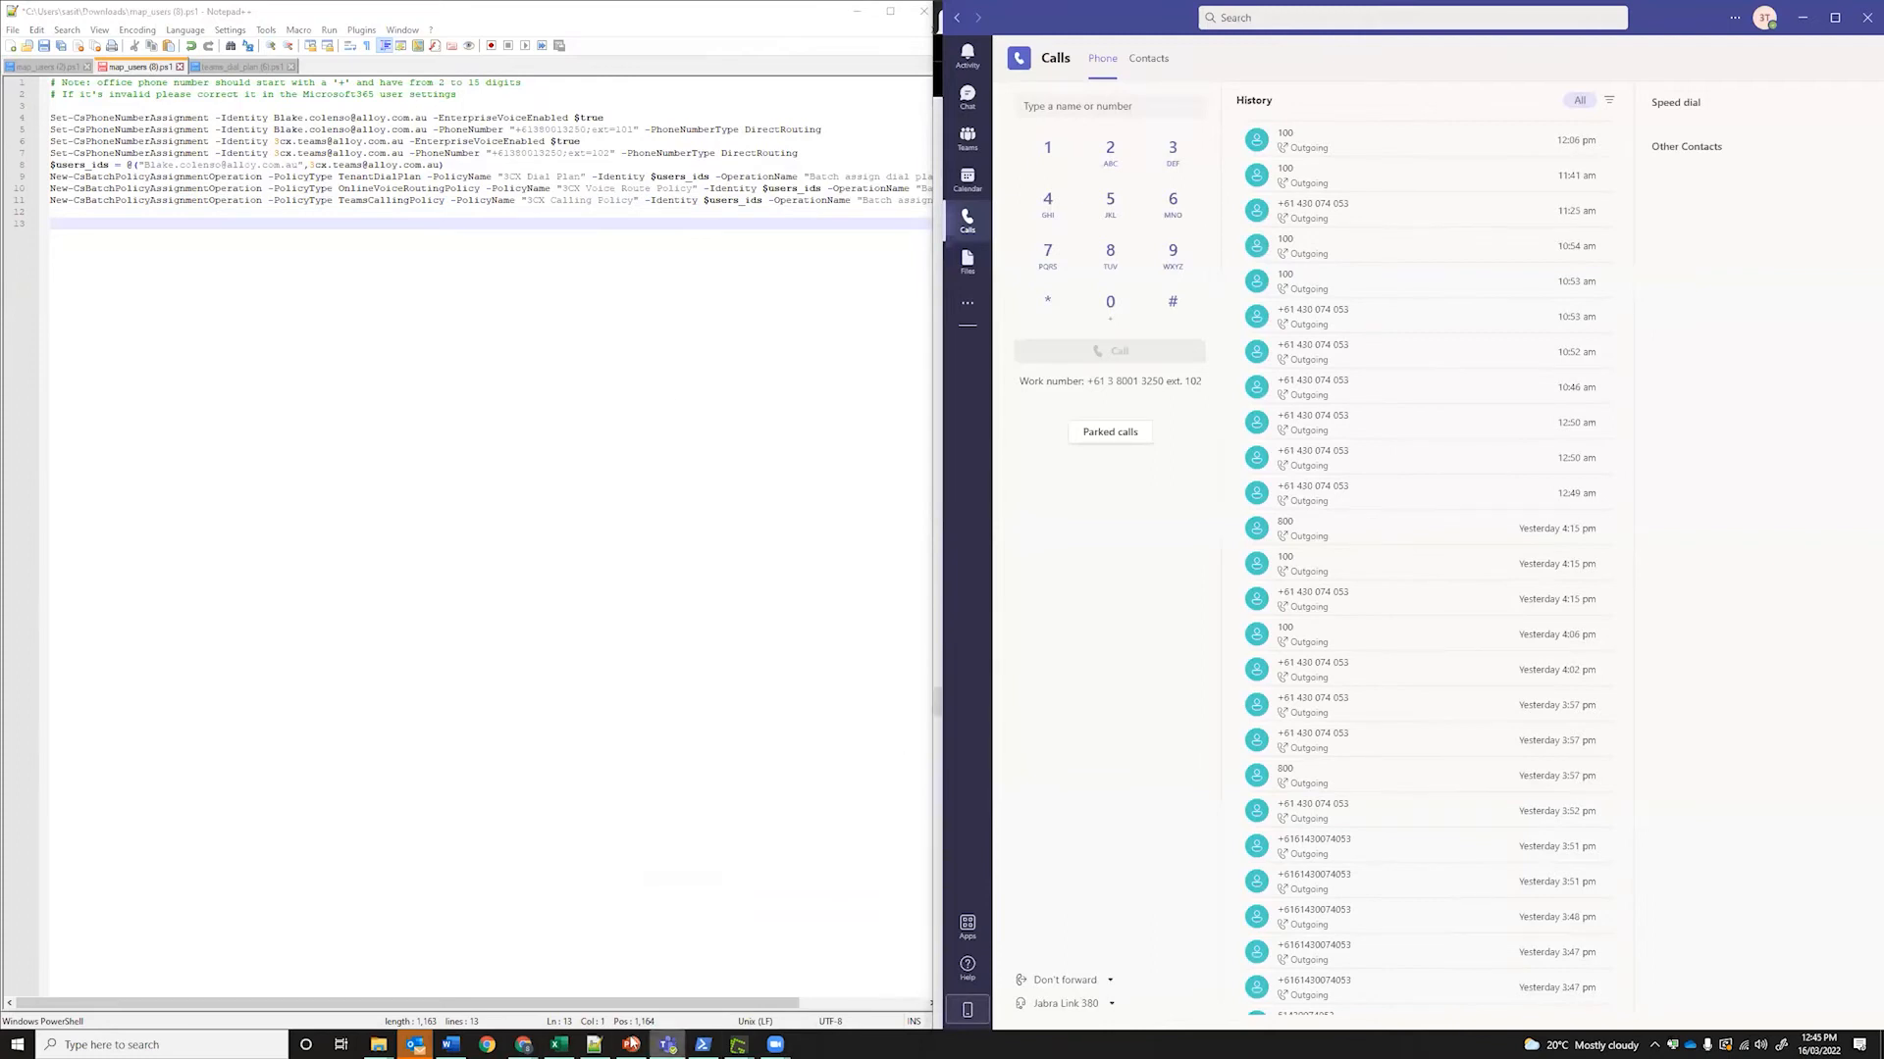
left_click(523, 1045)
left_click(964, 77)
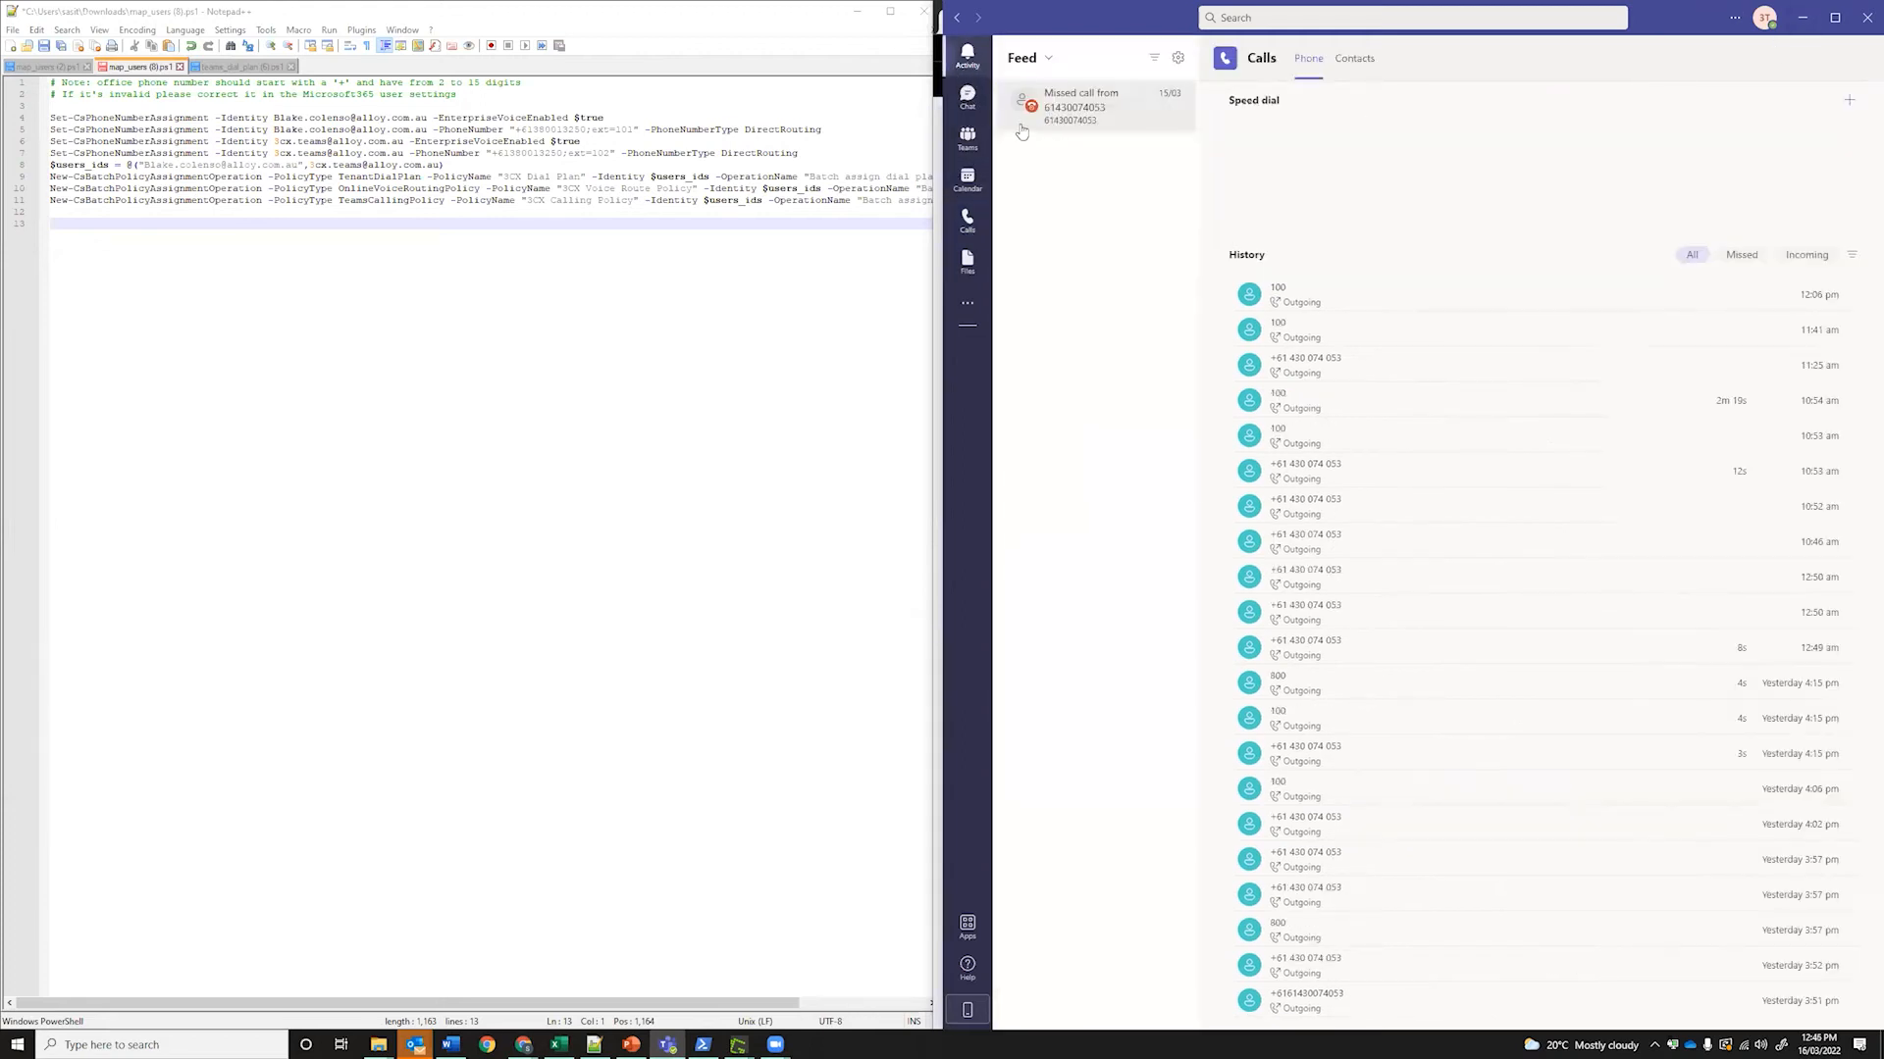
left_click(976, 231)
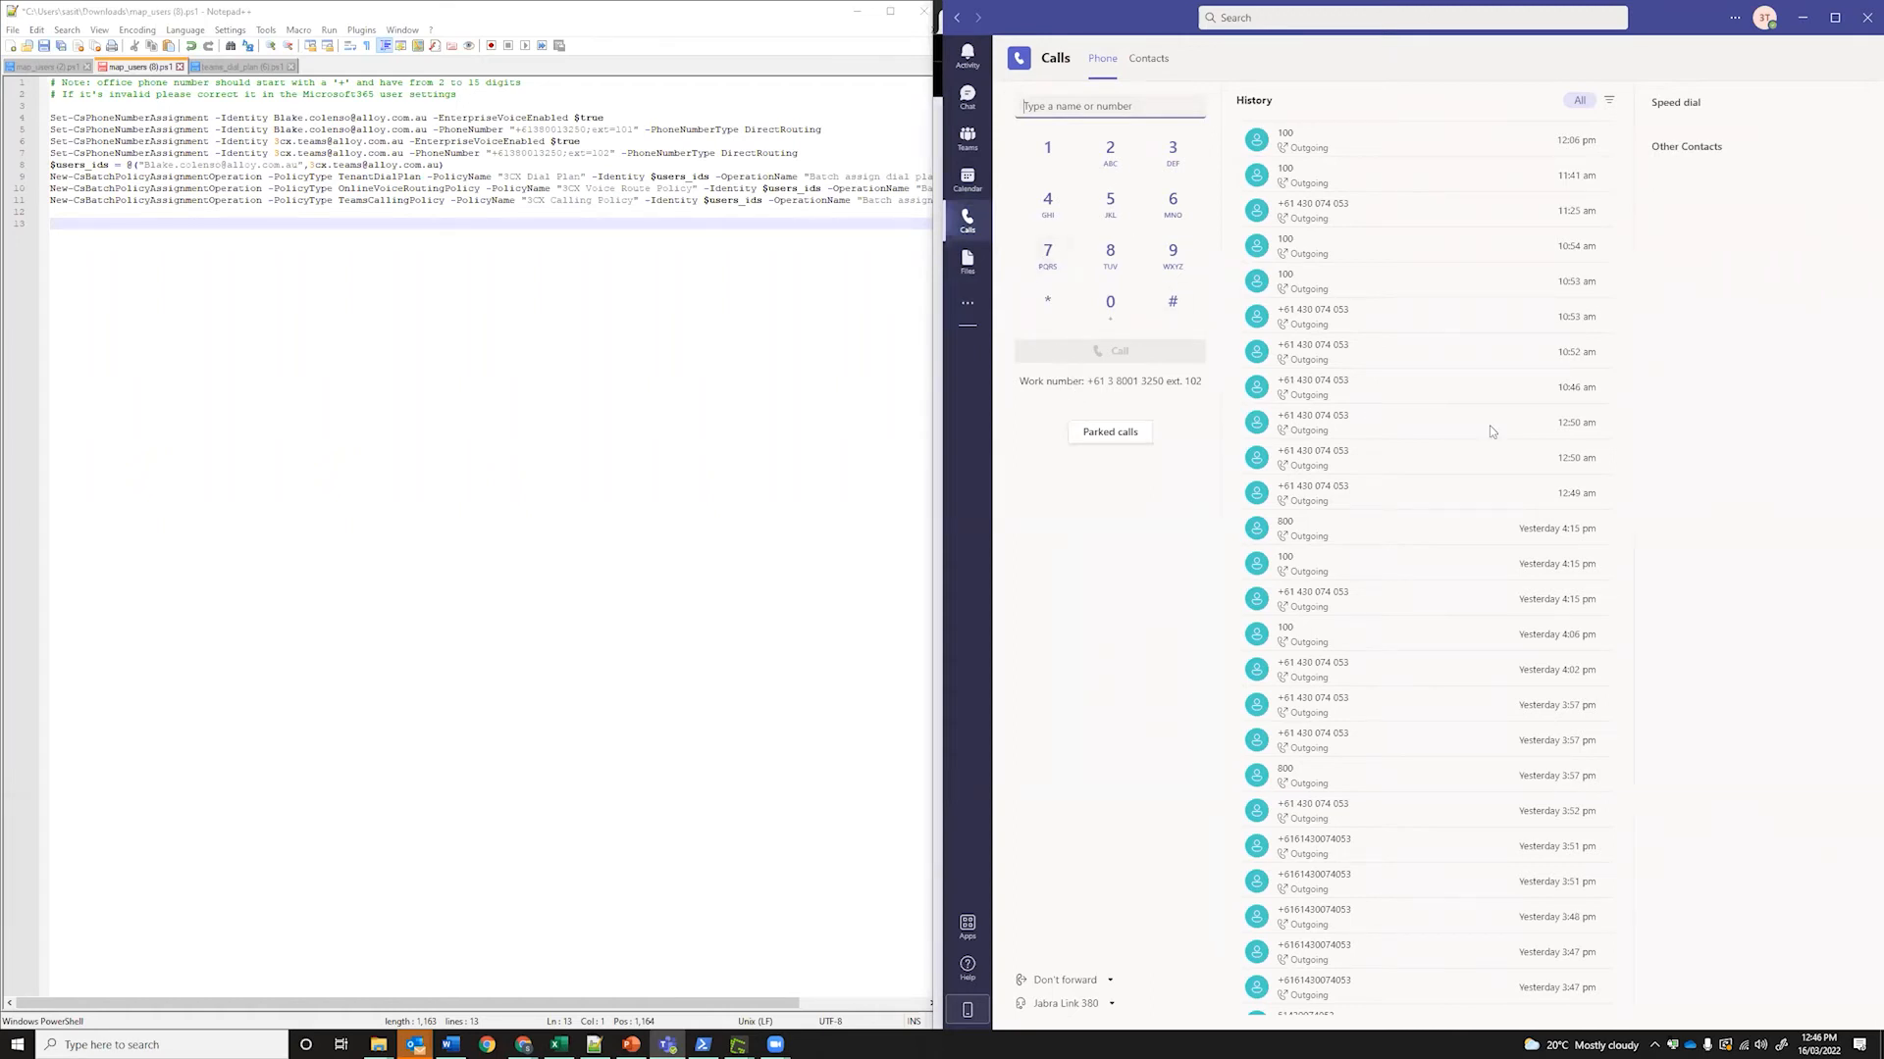
left_click(1083, 620)
left_click(851, 459)
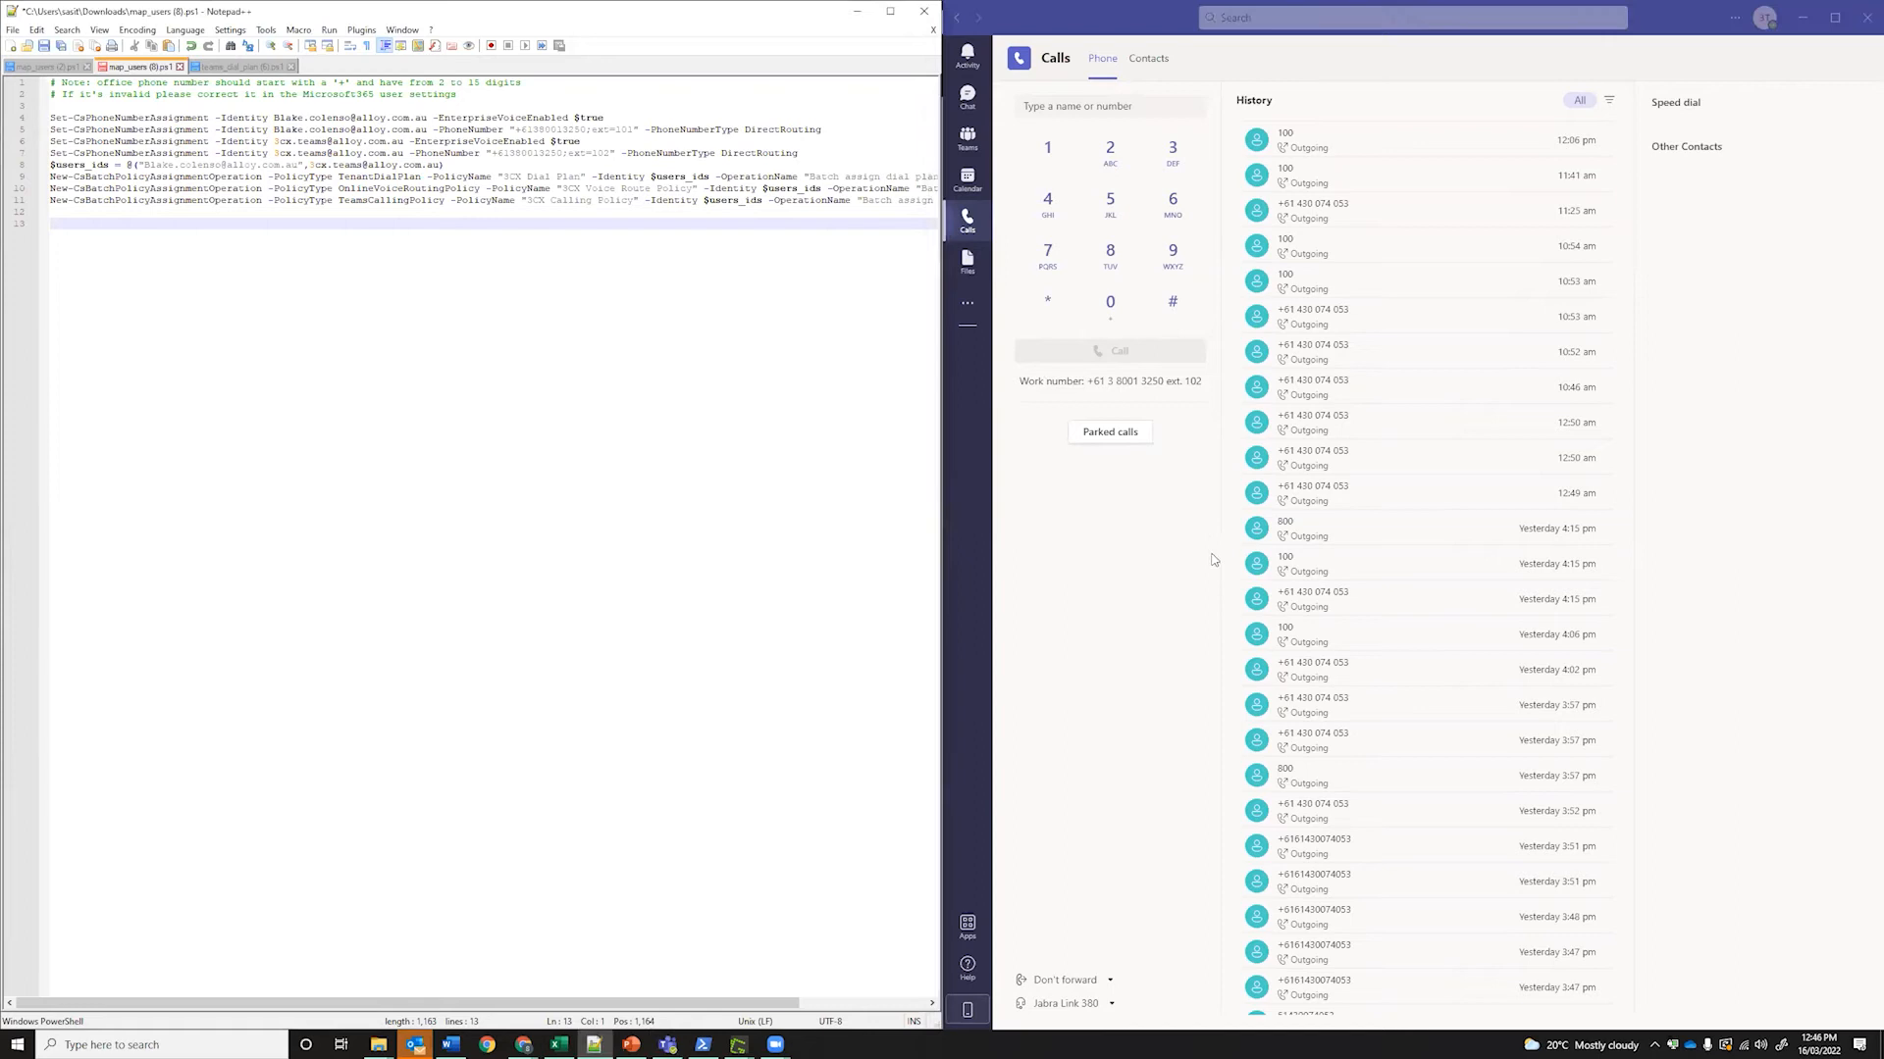
left_click(1006, 442)
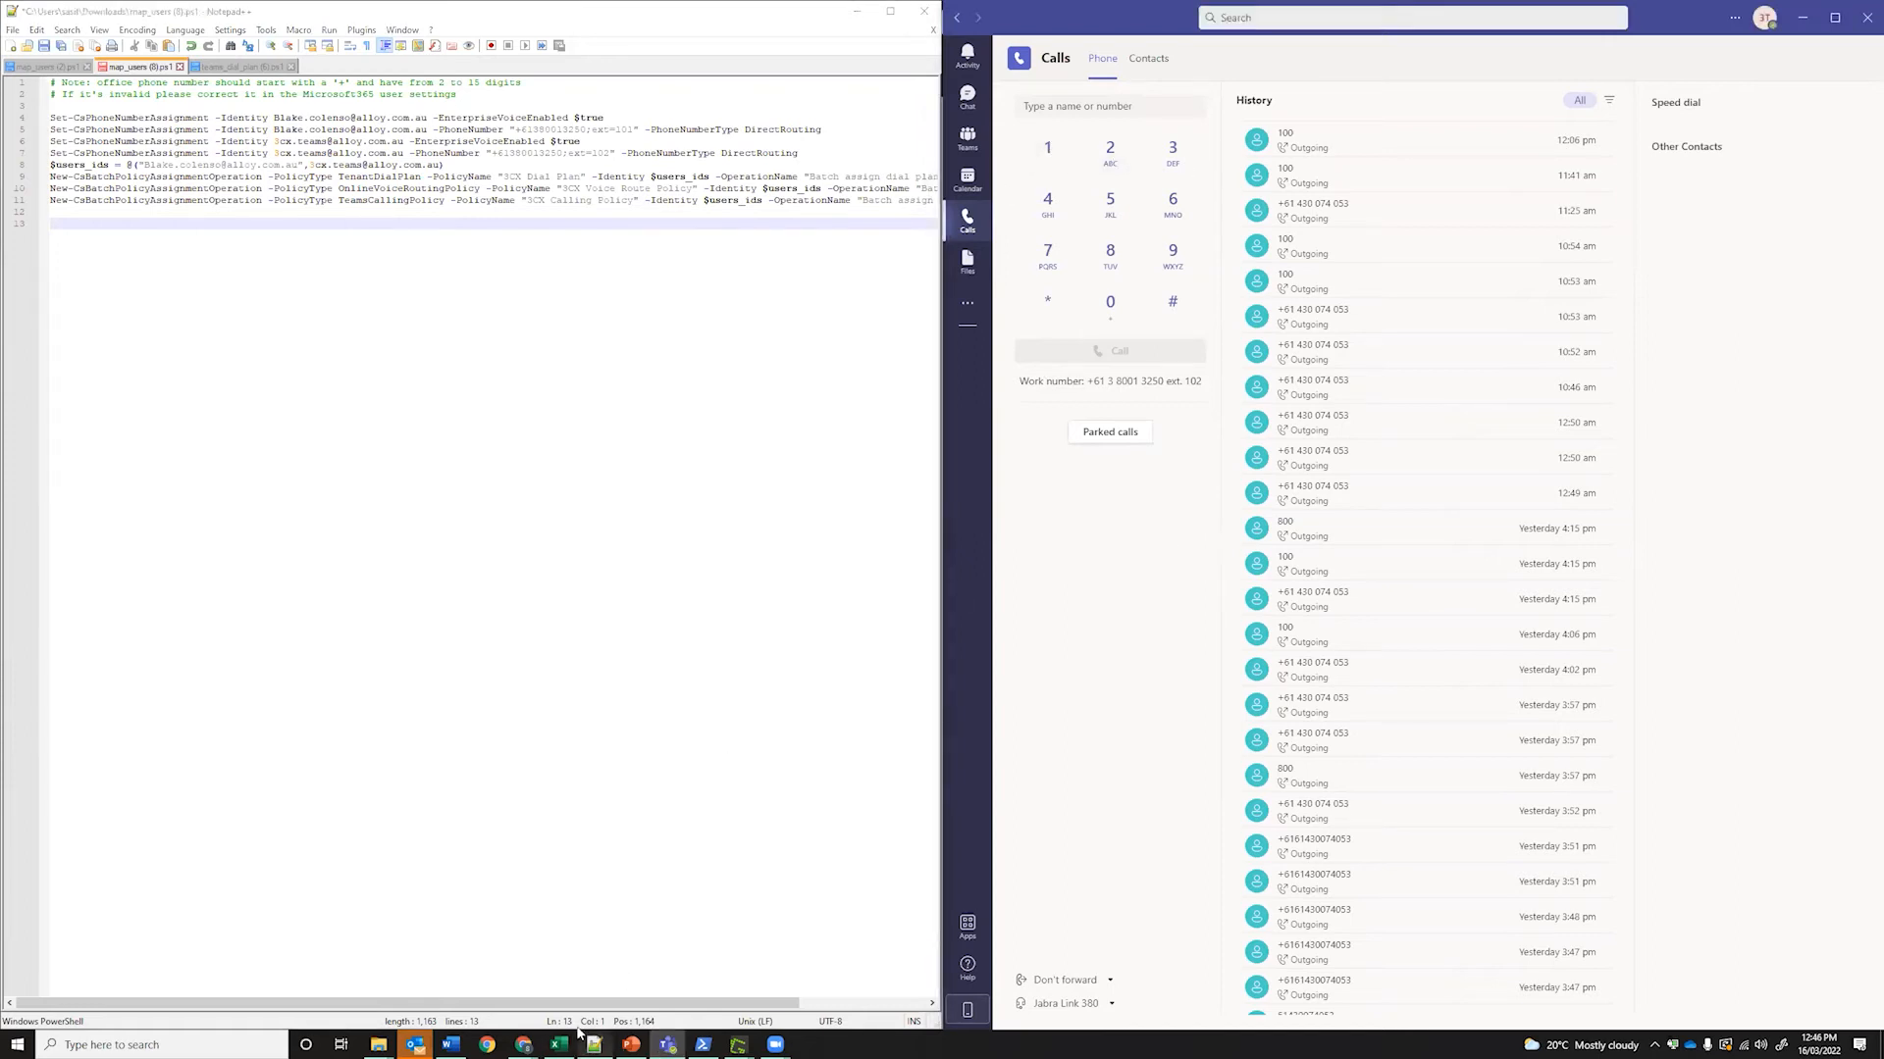
Dial extension 100 on the Teams dial pad and place the call
left_click(1050, 149)
left_click(1111, 300)
left_click(1111, 300)
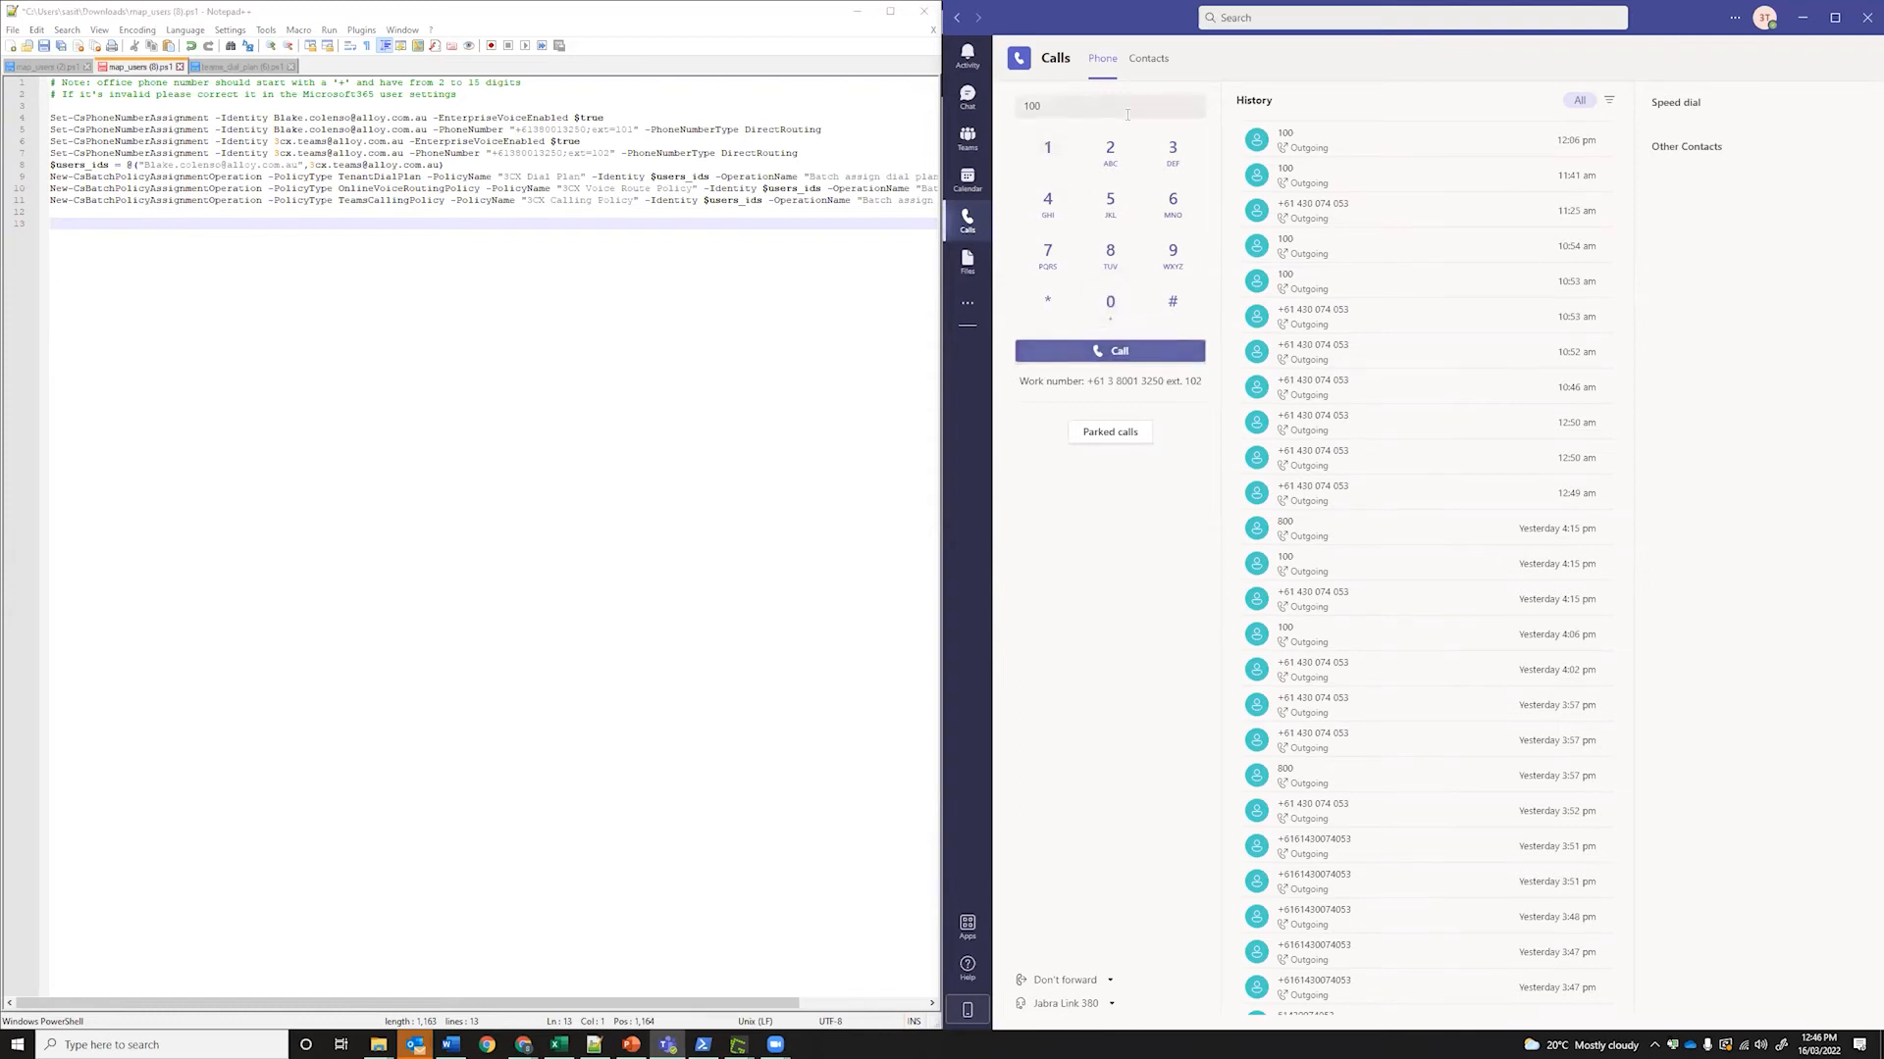
left_click(1110, 351)
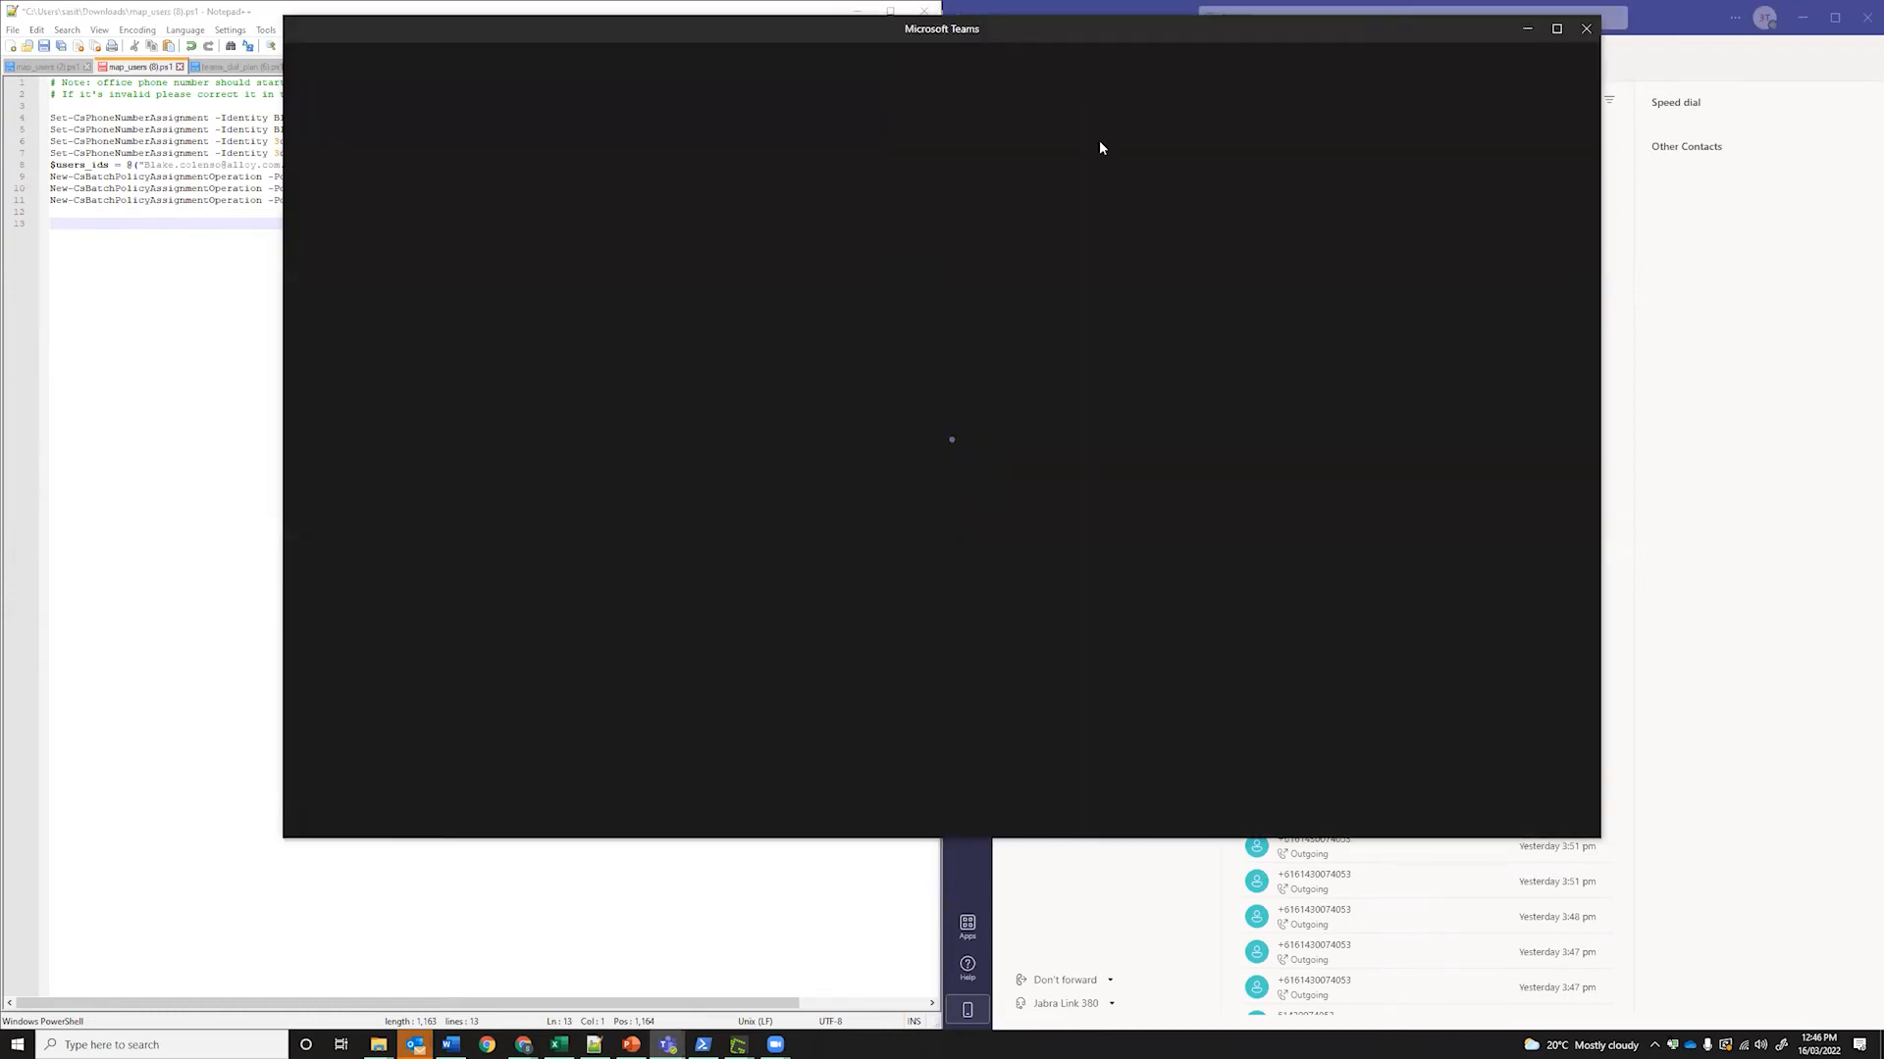
Open the 3CX dashboard's active calls to see the Teams call from 102 to 100
mouse_move(523, 1045)
left_click(453, 987)
scroll(78, 137, "up", 1)
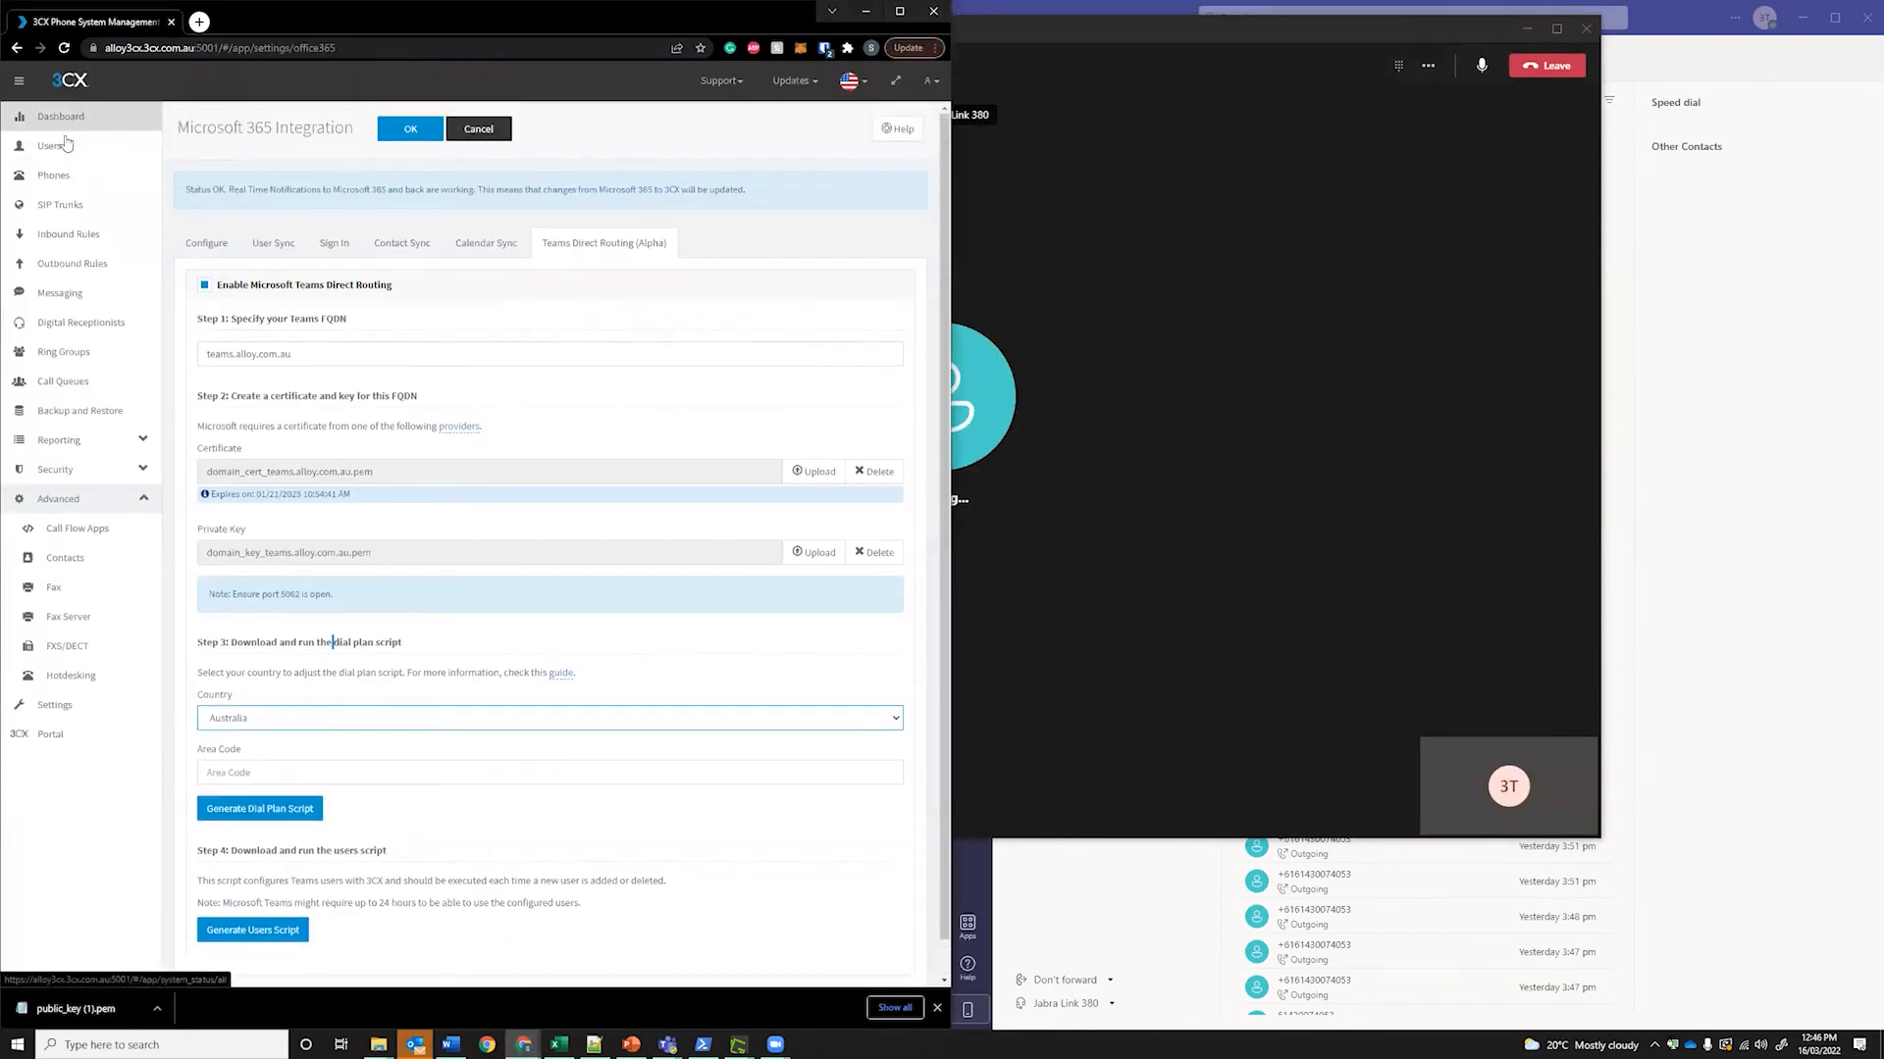
left_click(70, 119)
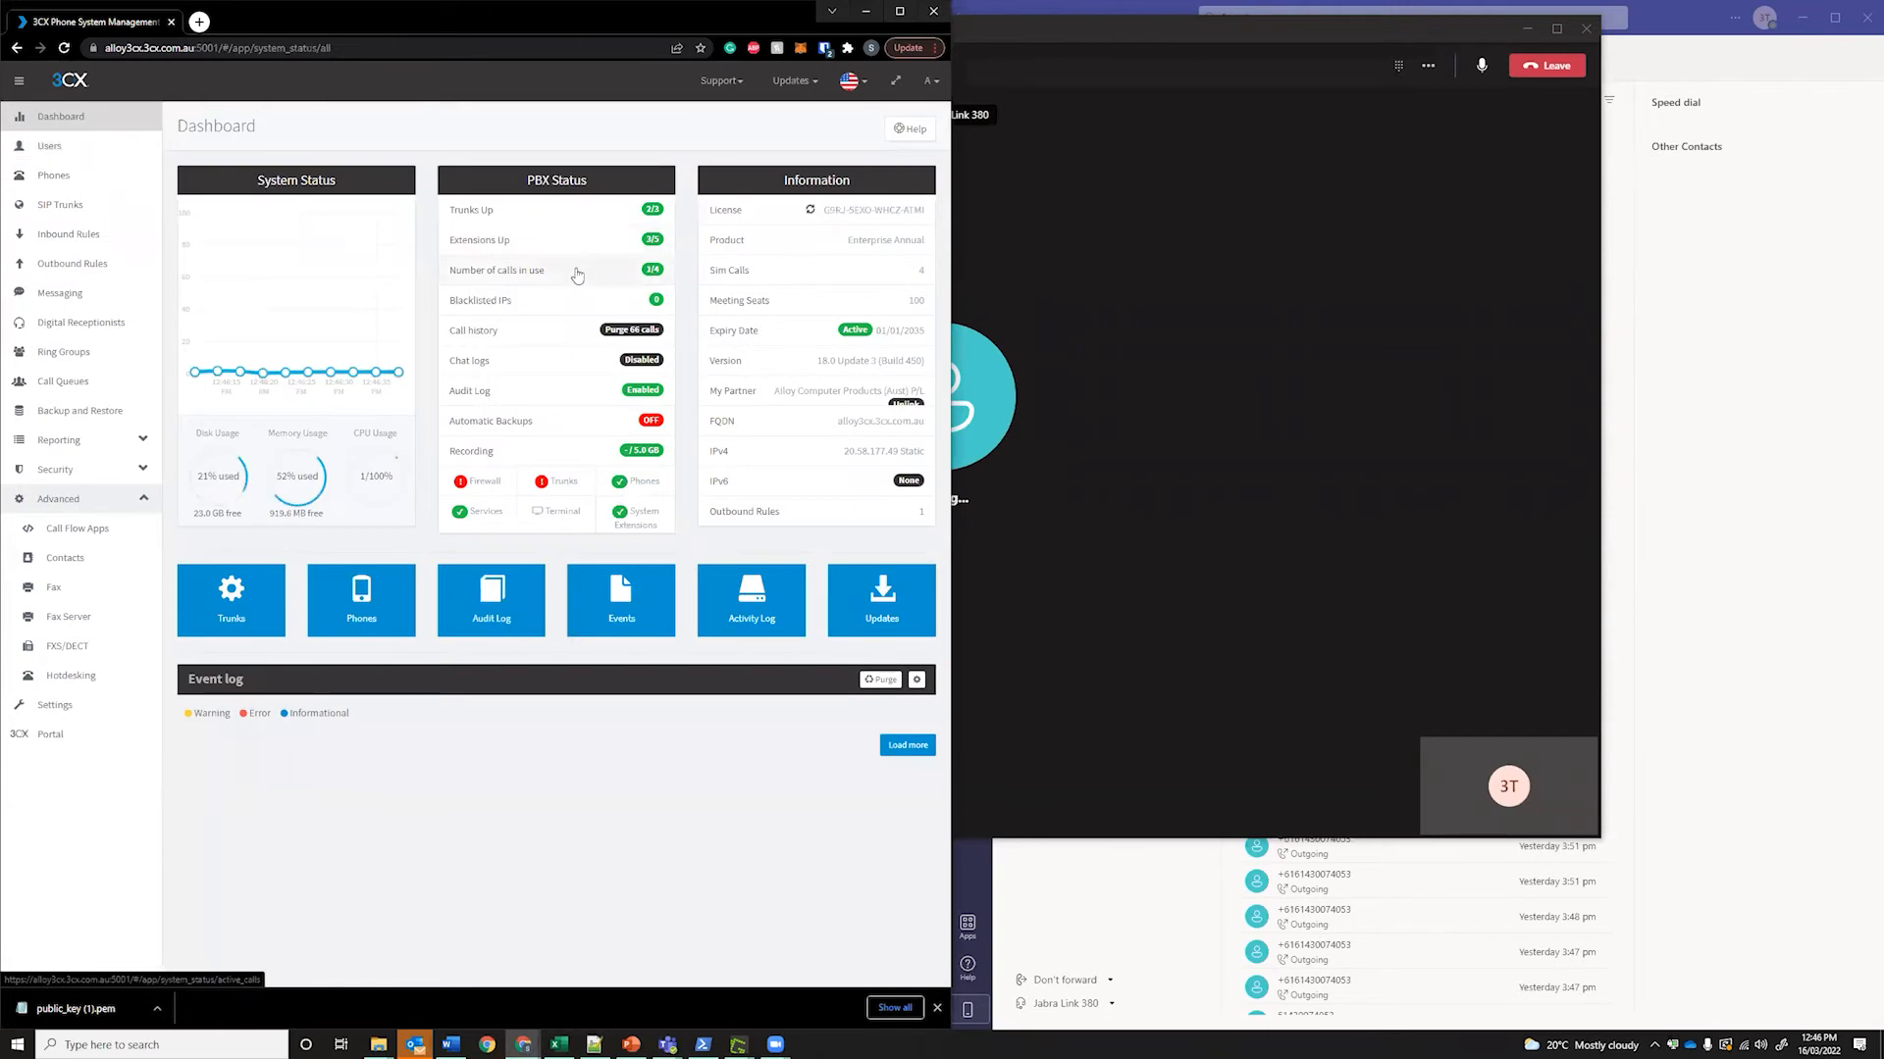
left_click(574, 271)
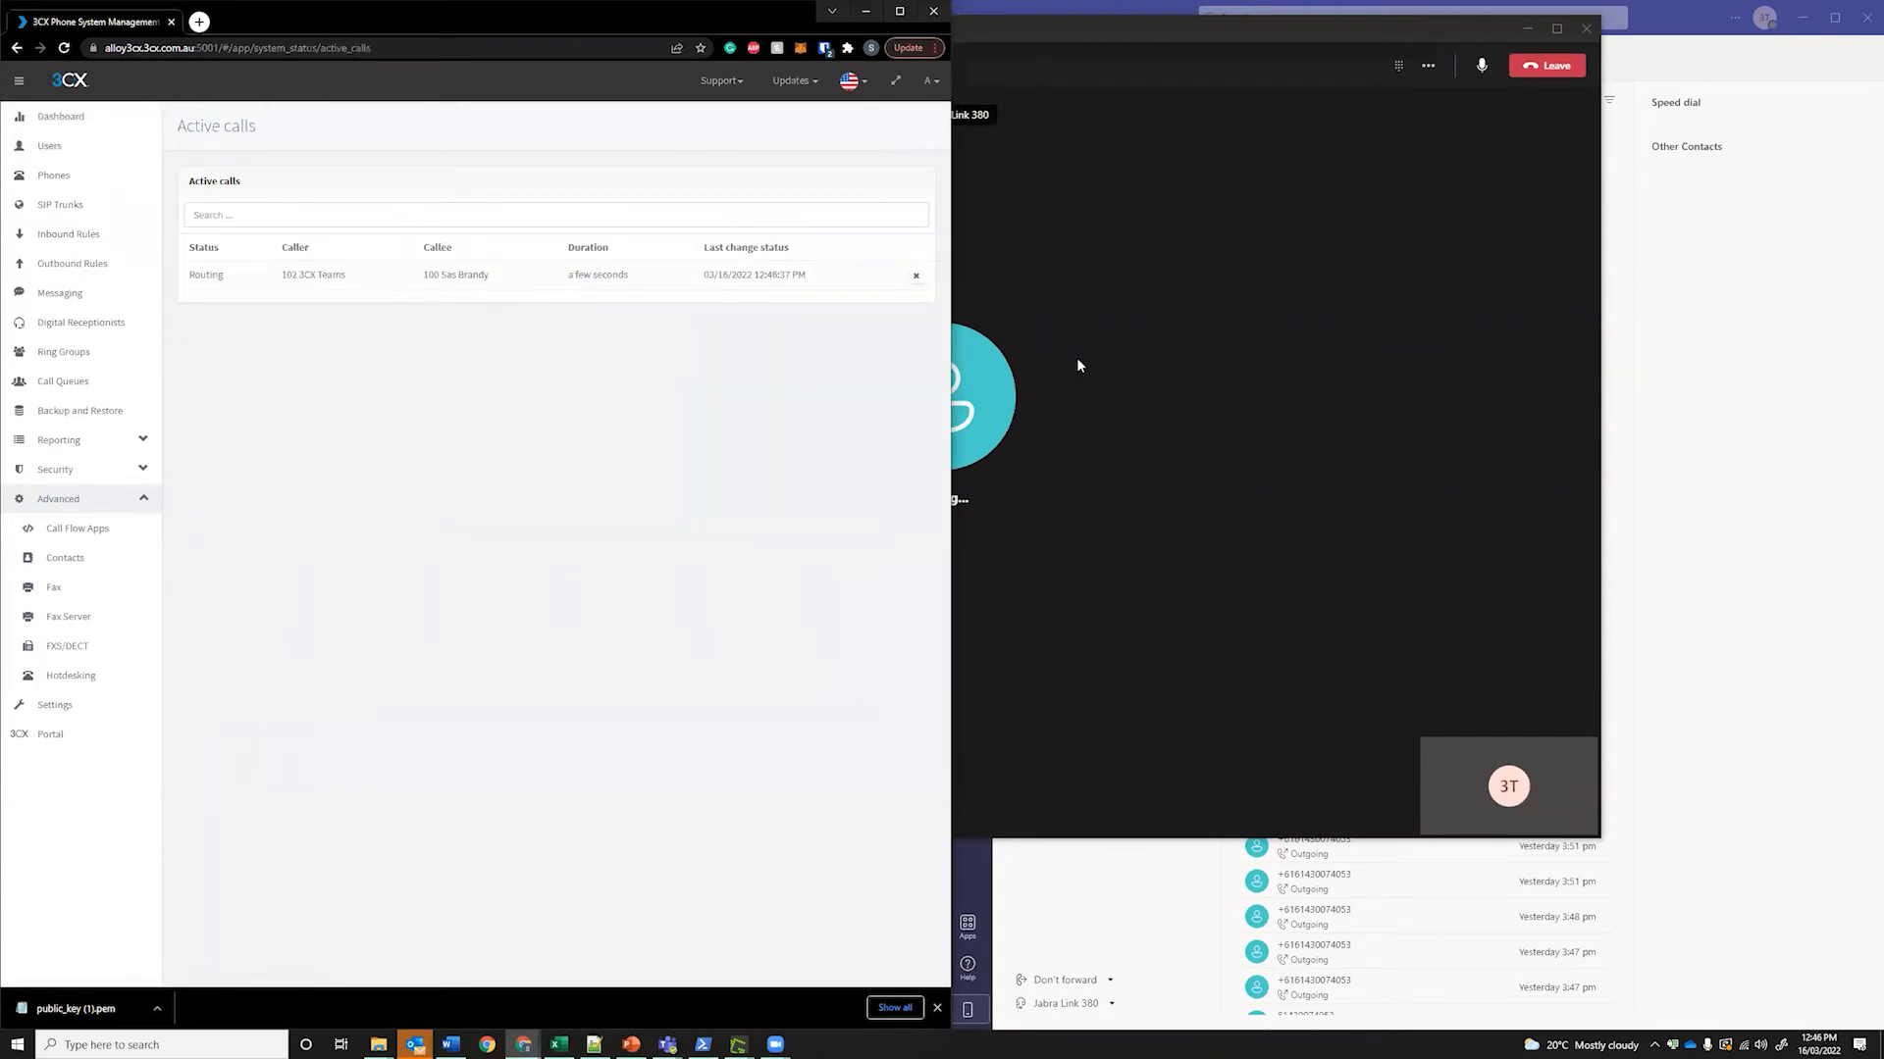
Hang up the Teams test call and open the 3CX Users list
left_click(1249, 299)
left_click(1547, 65)
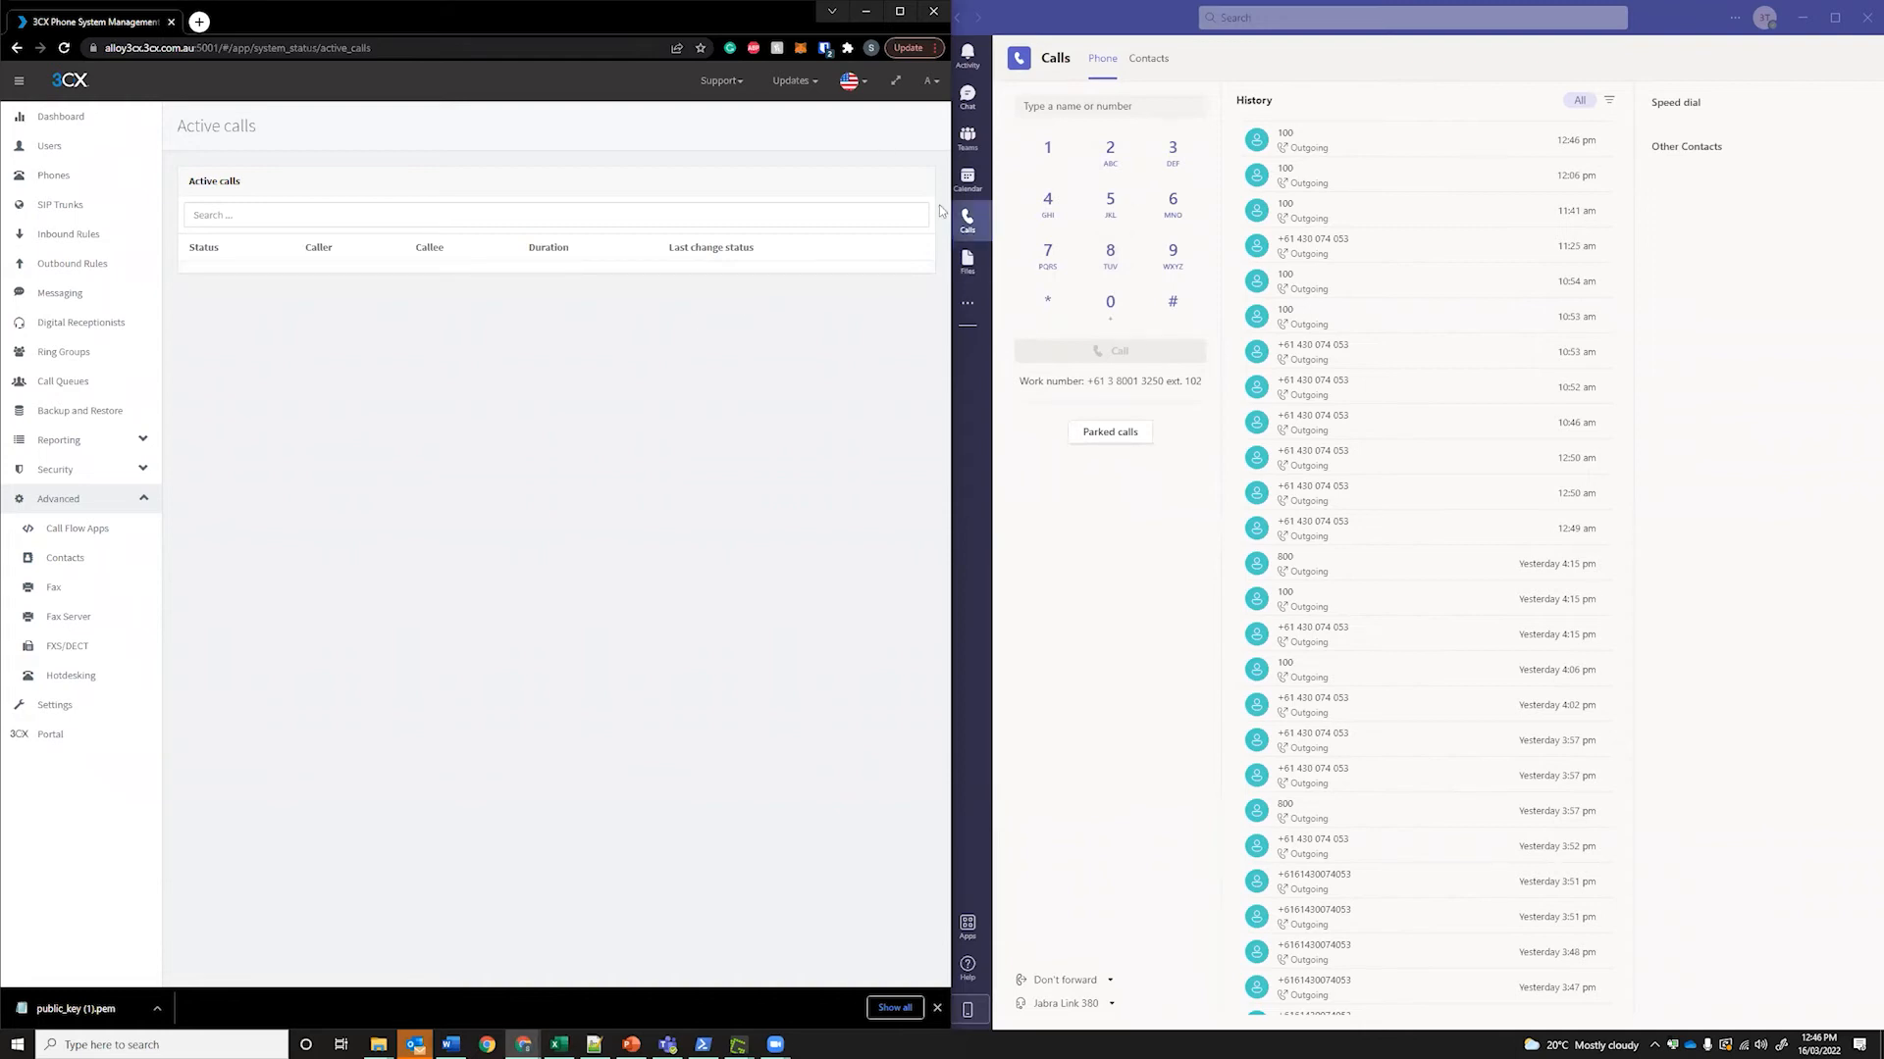
left_click(102, 153)
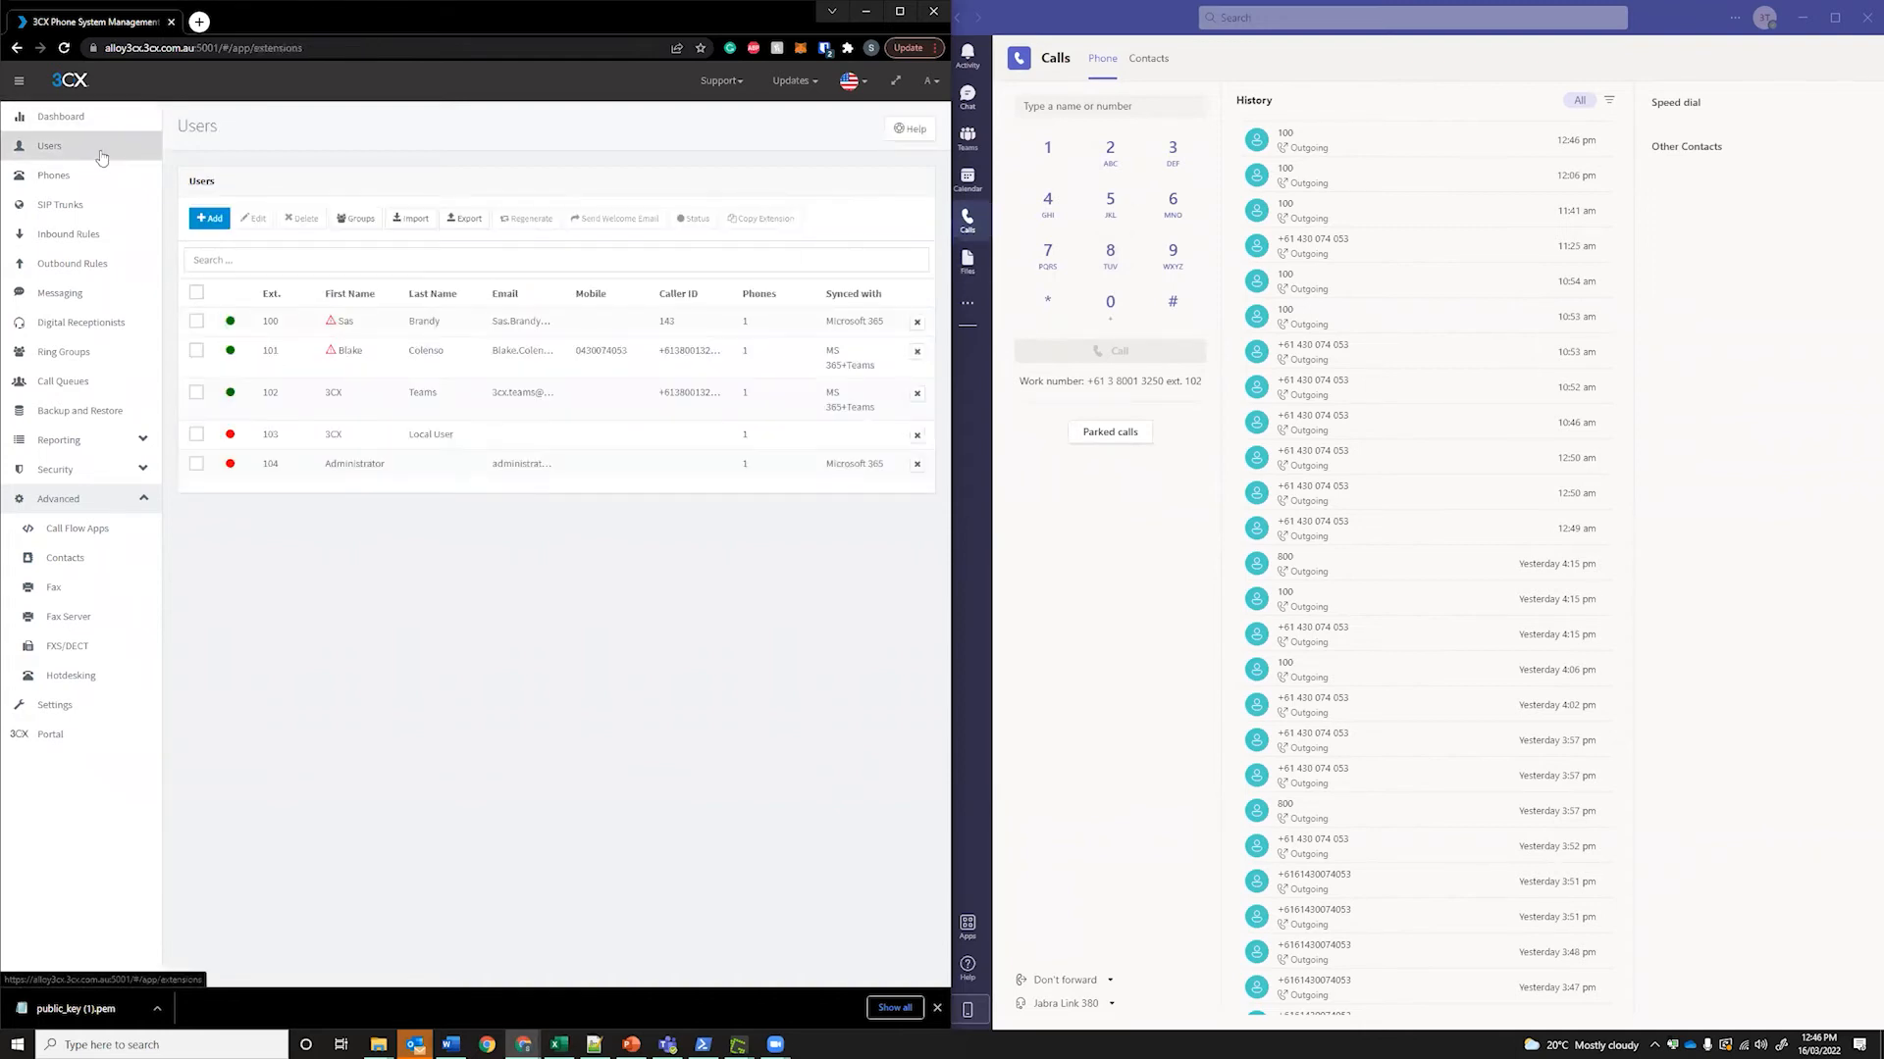
left_click(68, 349)
double_click(287, 324)
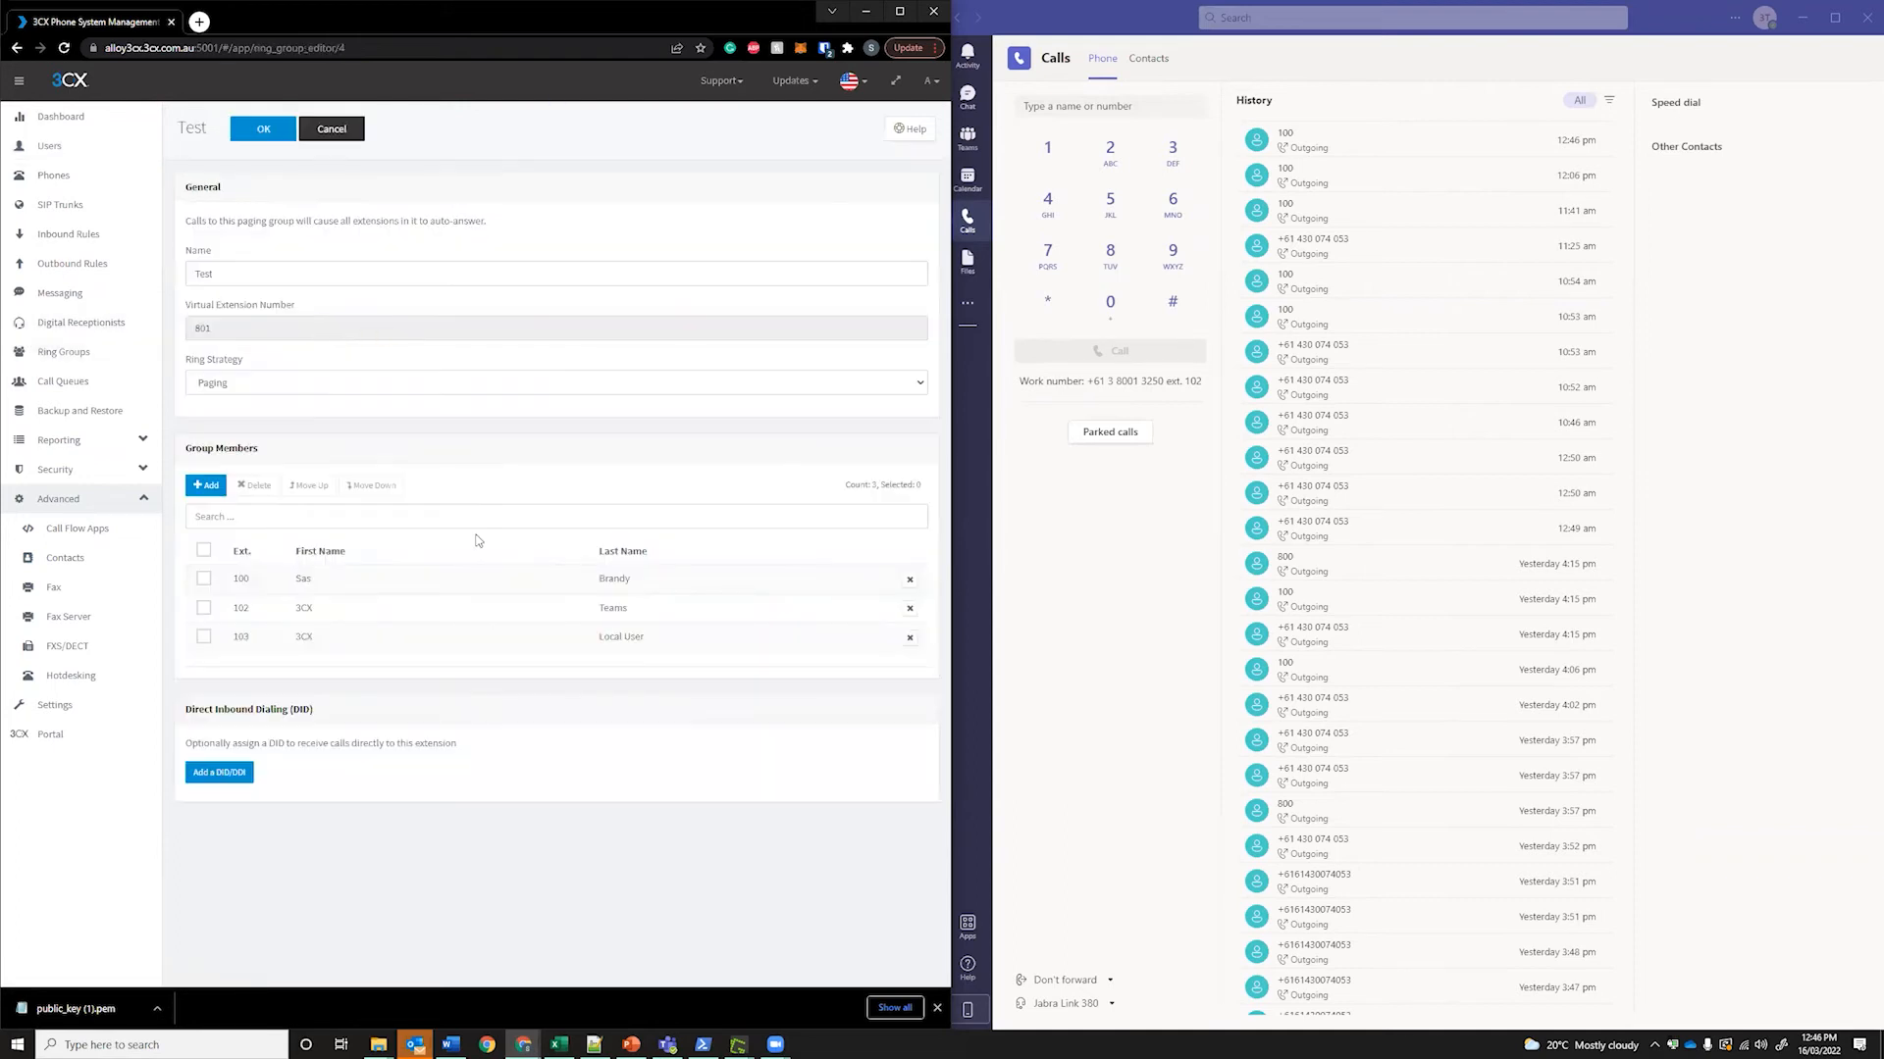
left_click(126, 380)
double_click(347, 322)
left_click(322, 191)
left_click(267, 201)
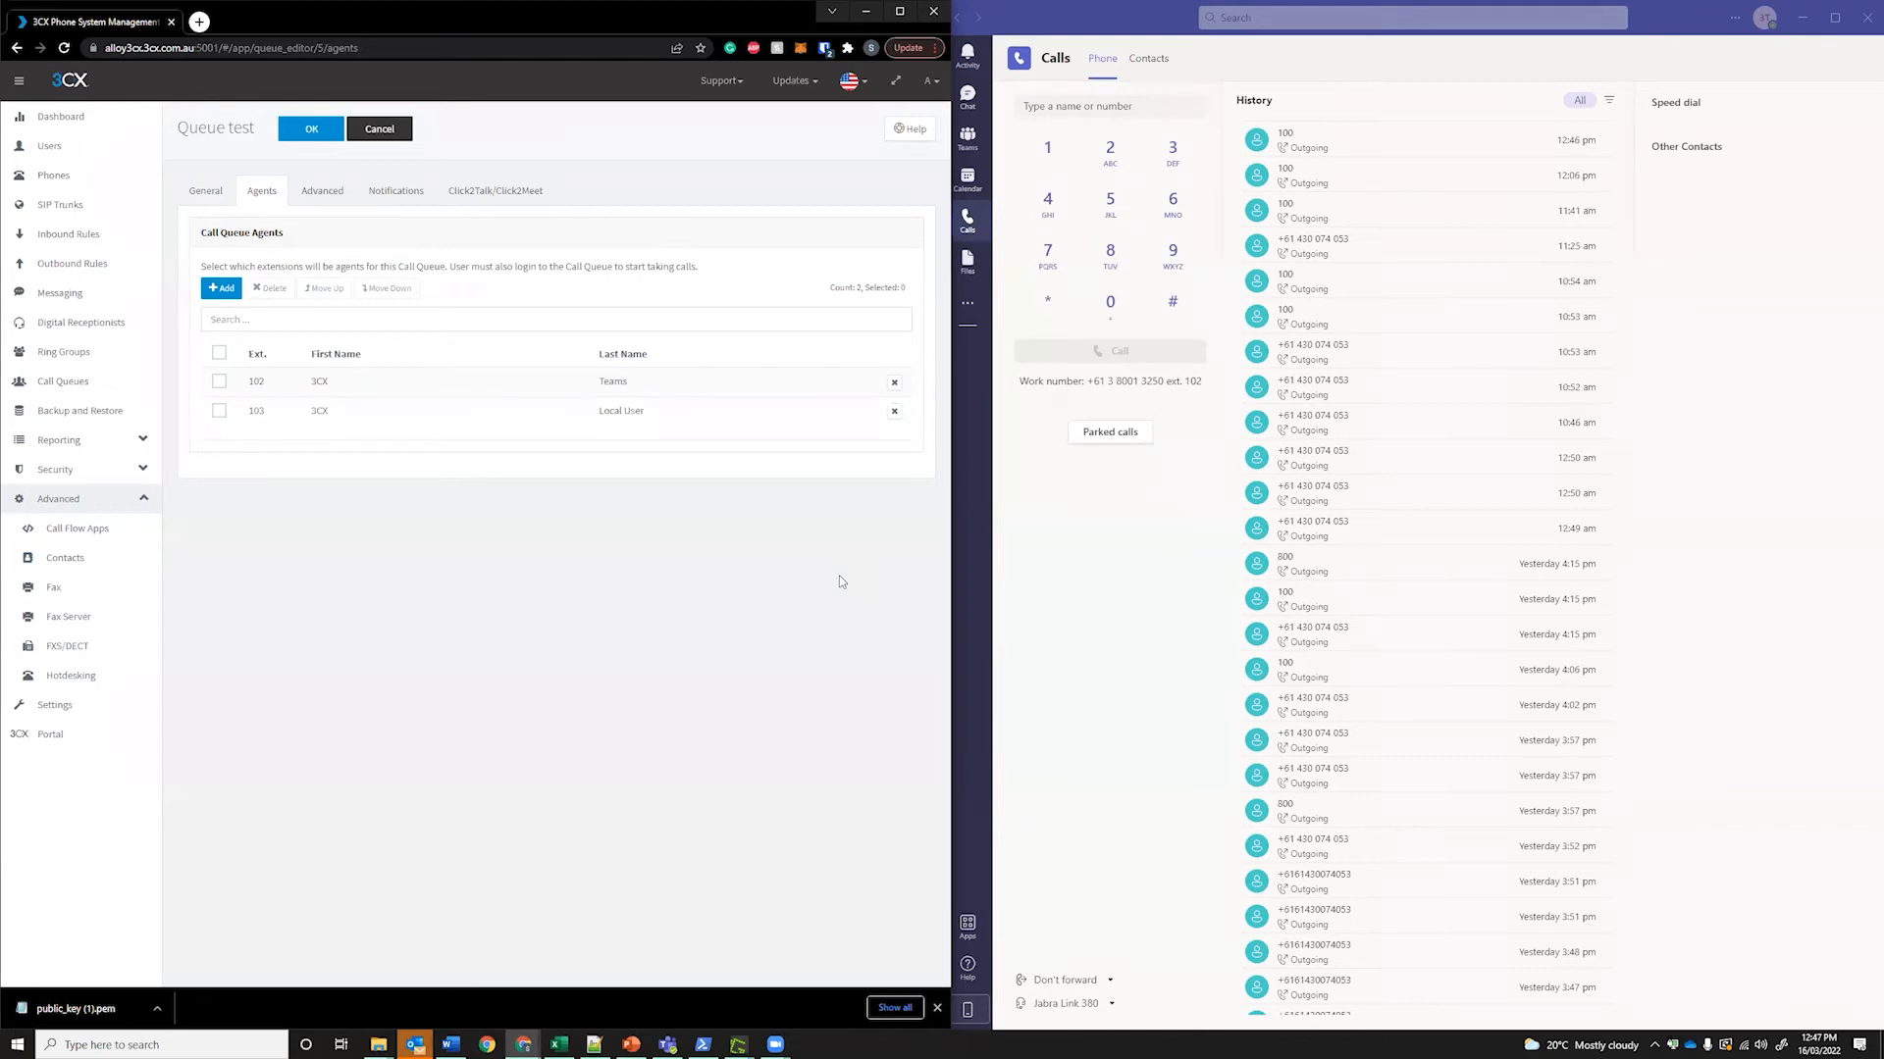
left_click(1150, 530)
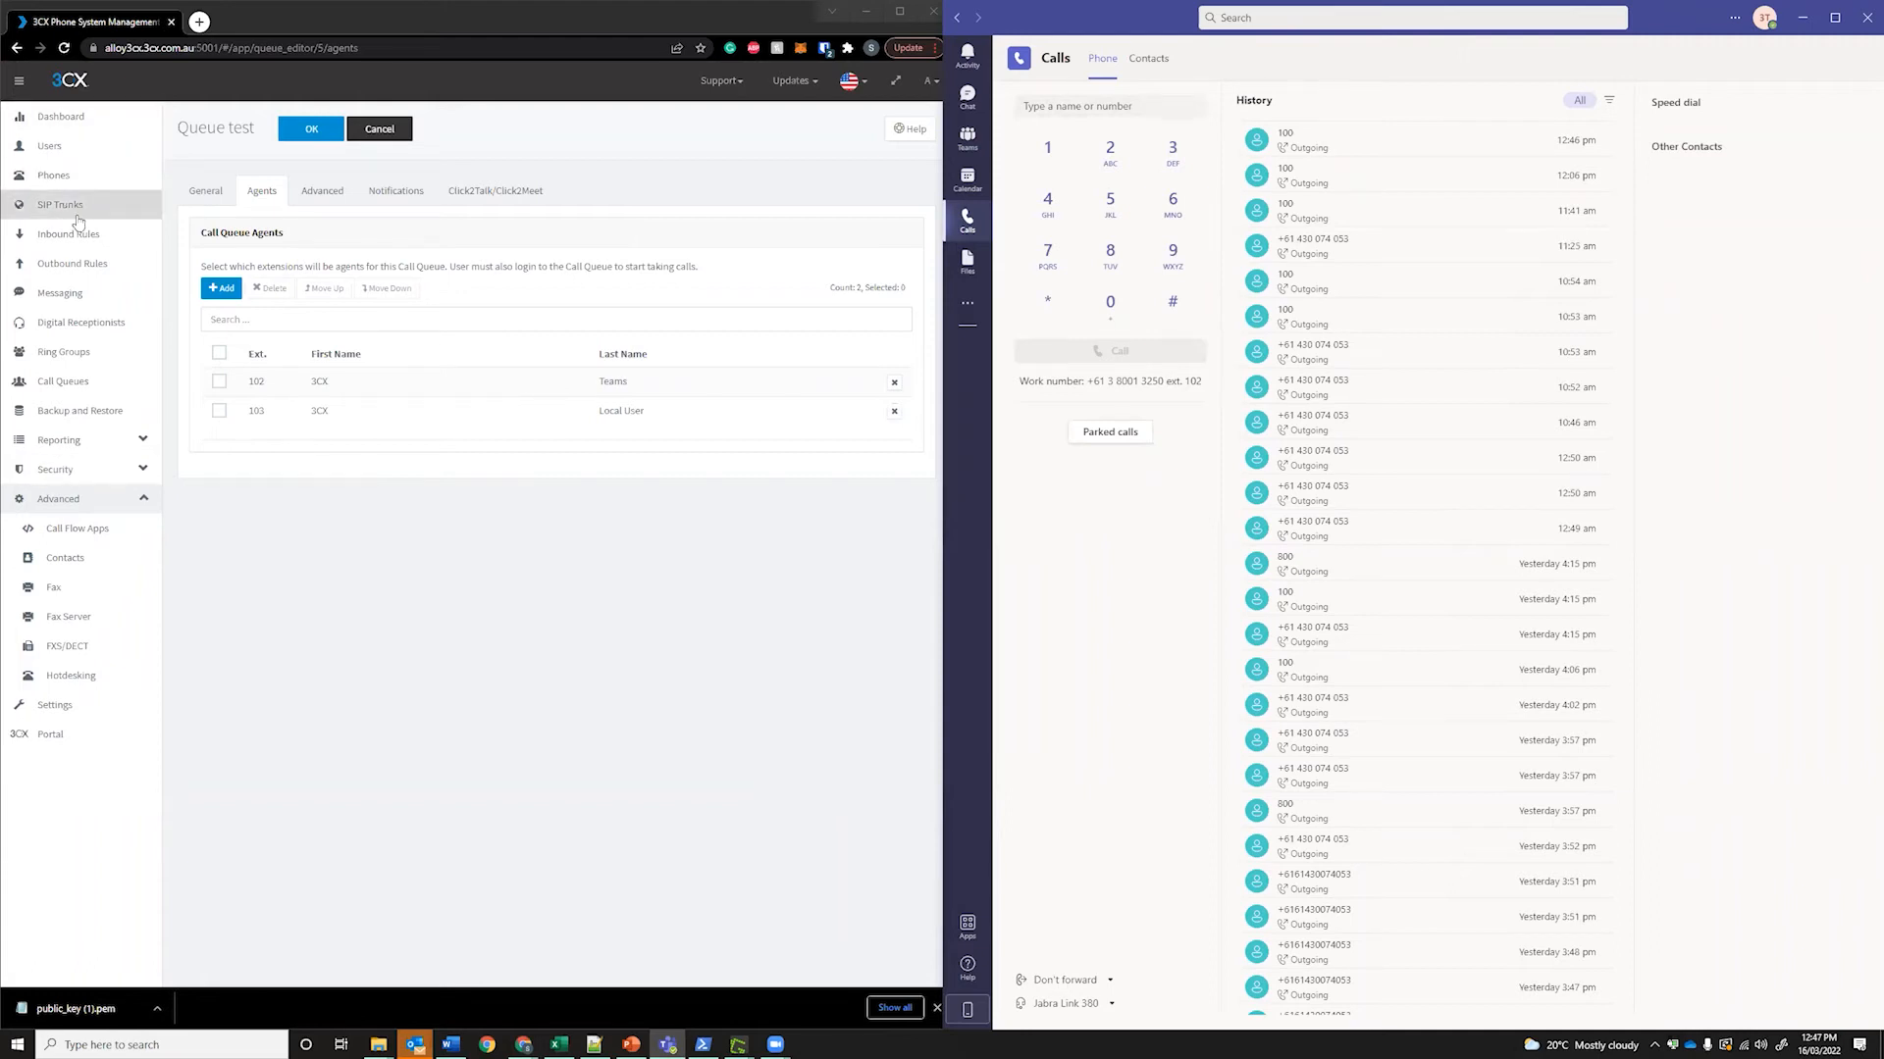
left_click(54, 146)
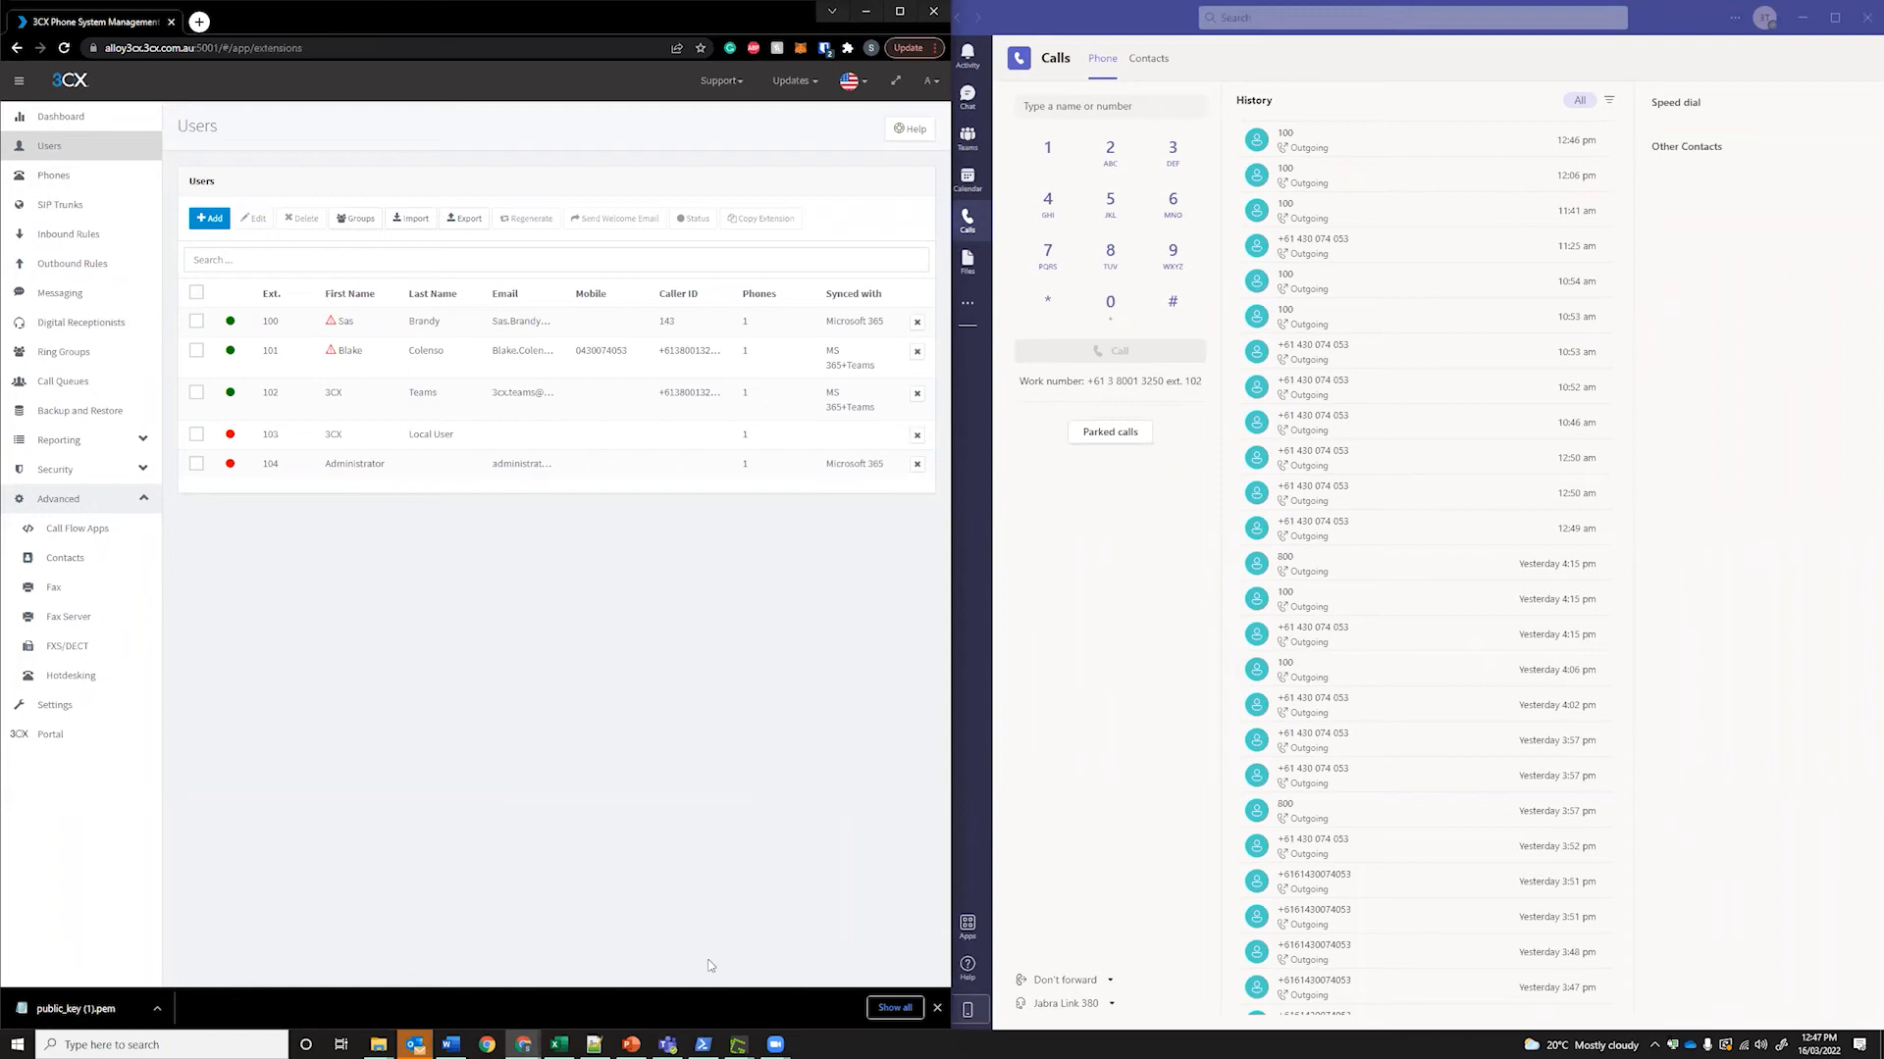
mouse_move(647, 1042)
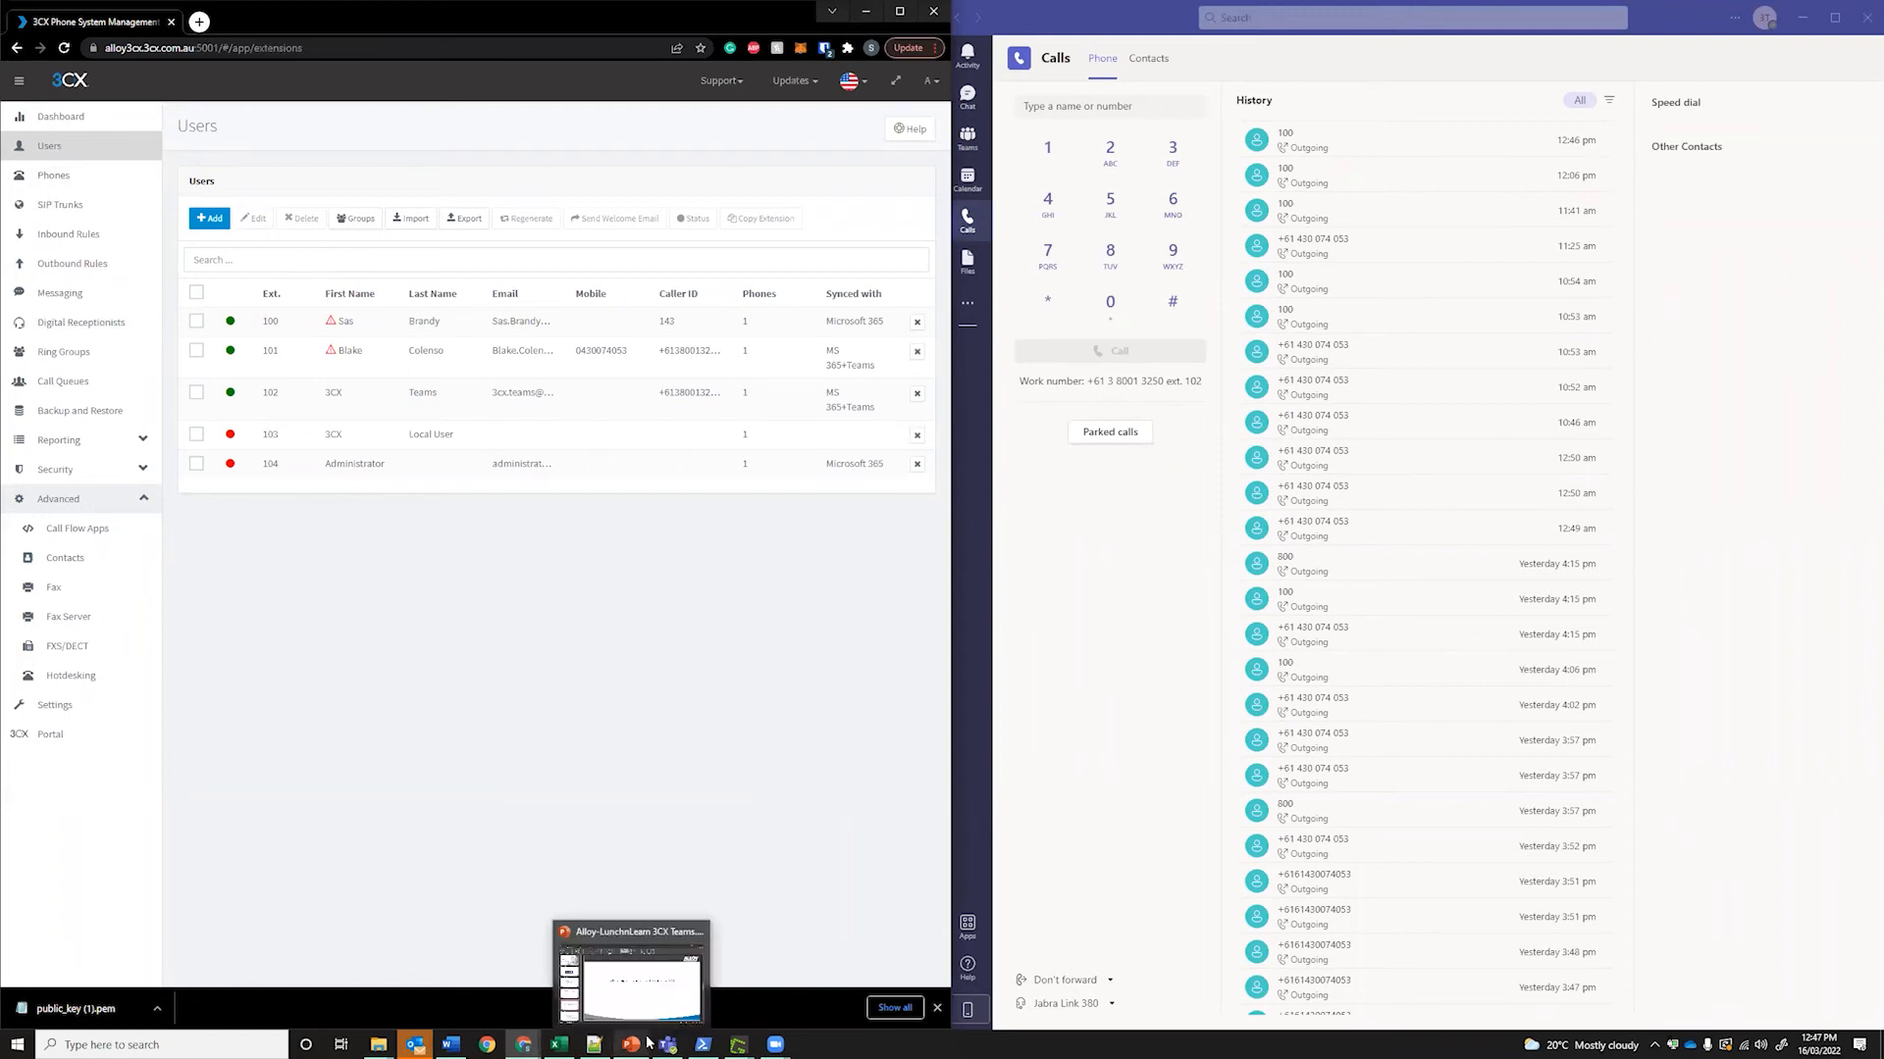
In the Alloy-LunchnLearn deck, move past the E.164 note slide to Troubleshooting User Script
left_click(645, 972)
key("Down")
left_click(714, 622)
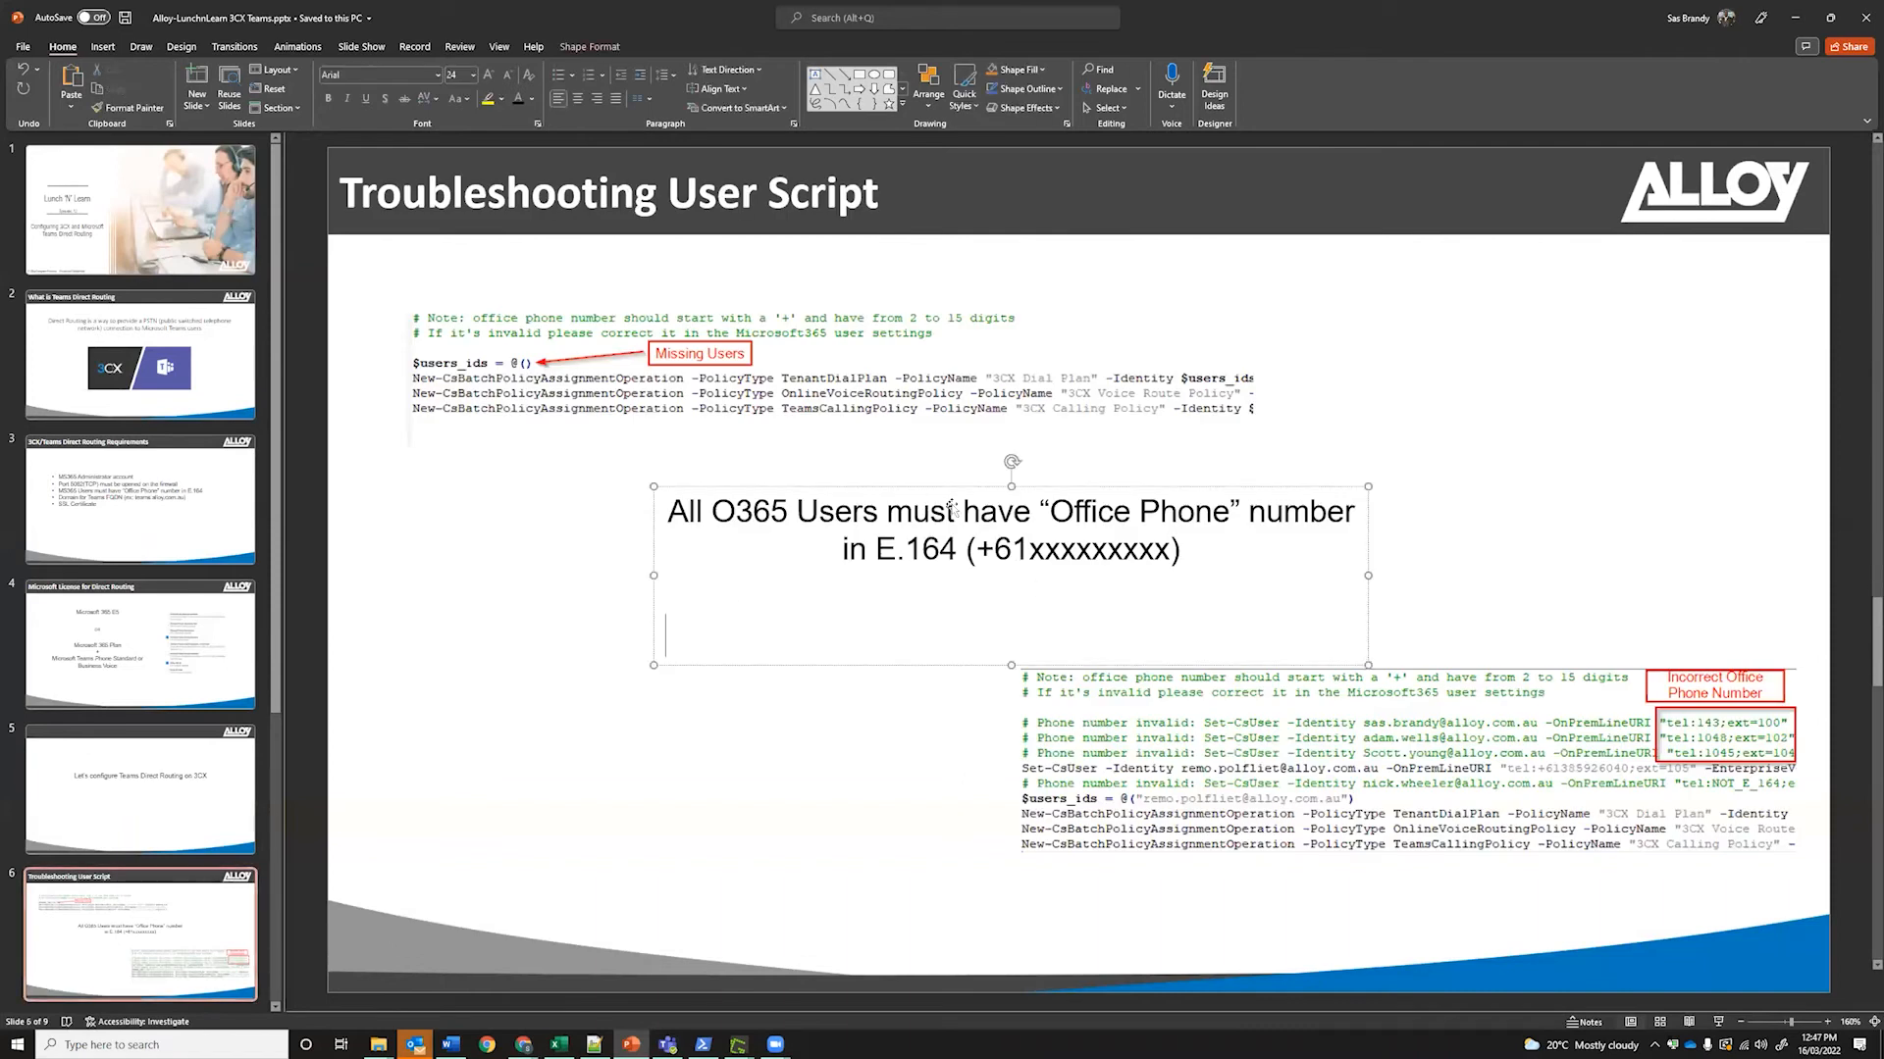
left_click(898, 737)
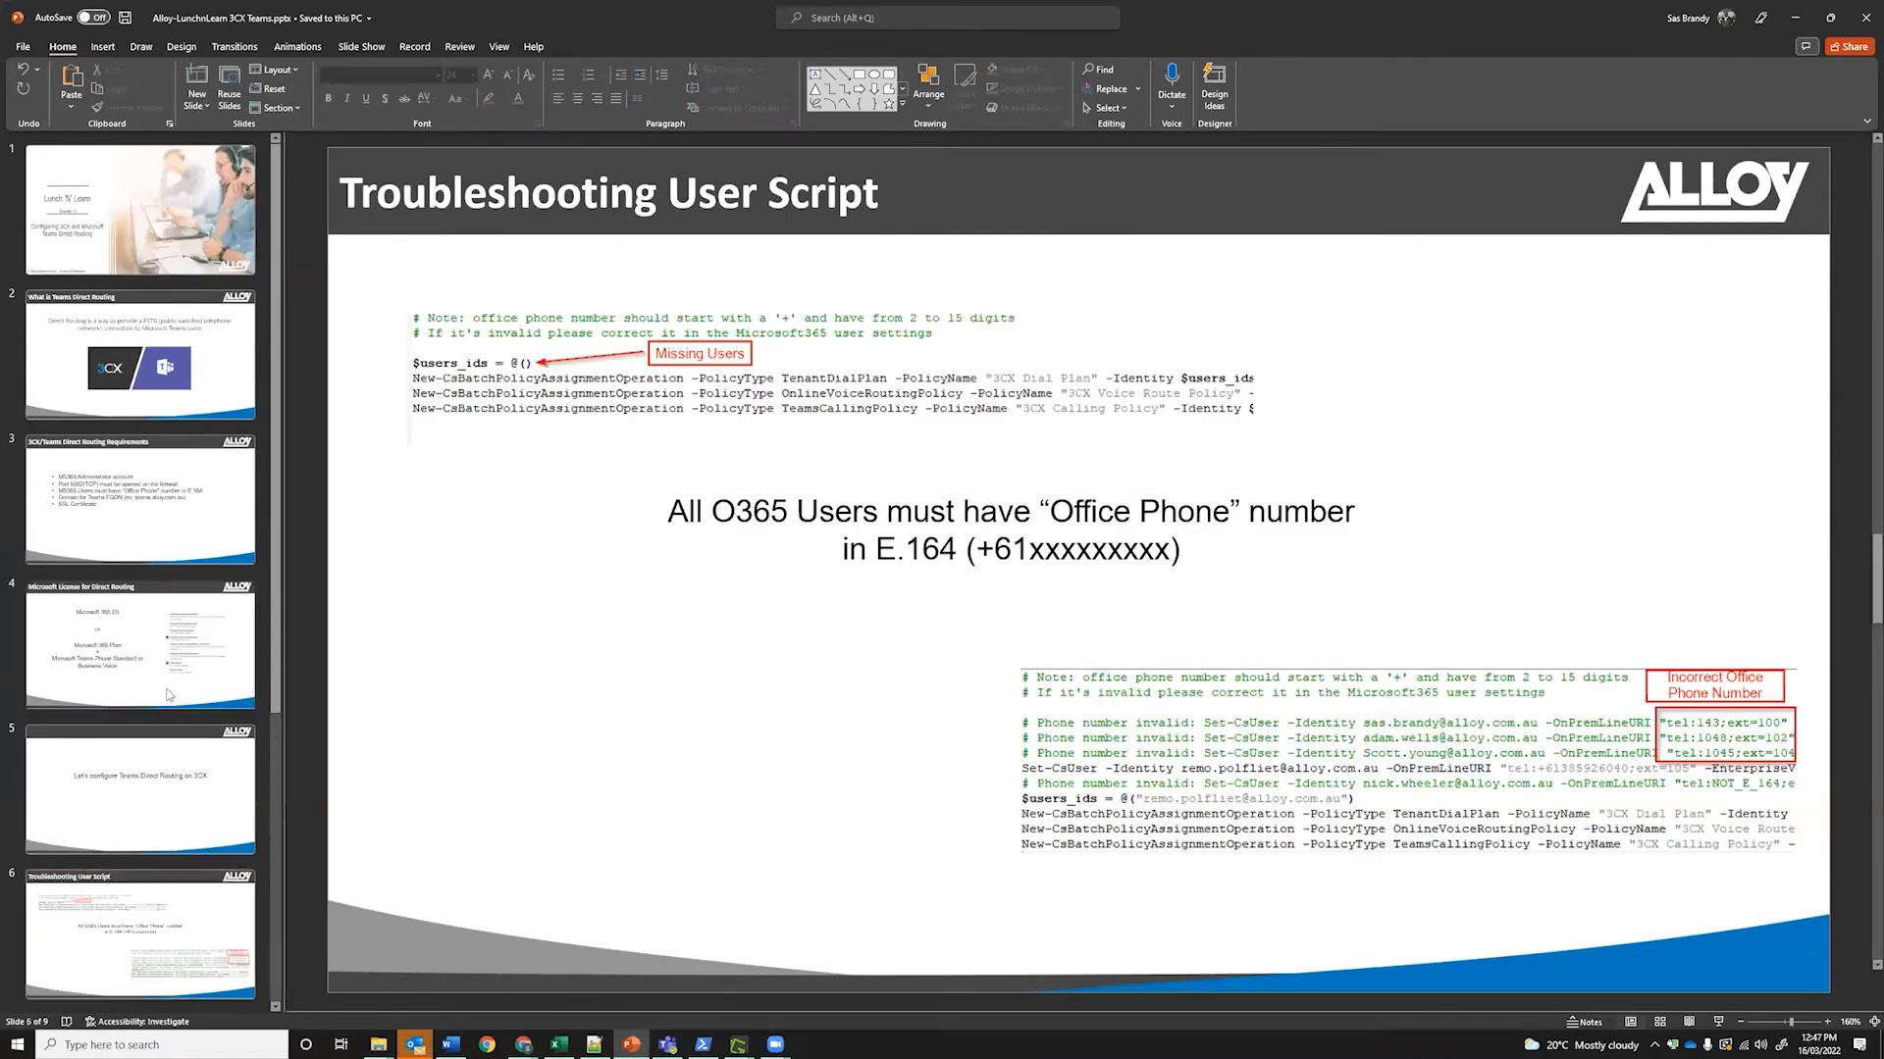
left_click(204, 848)
left_click(206, 888)
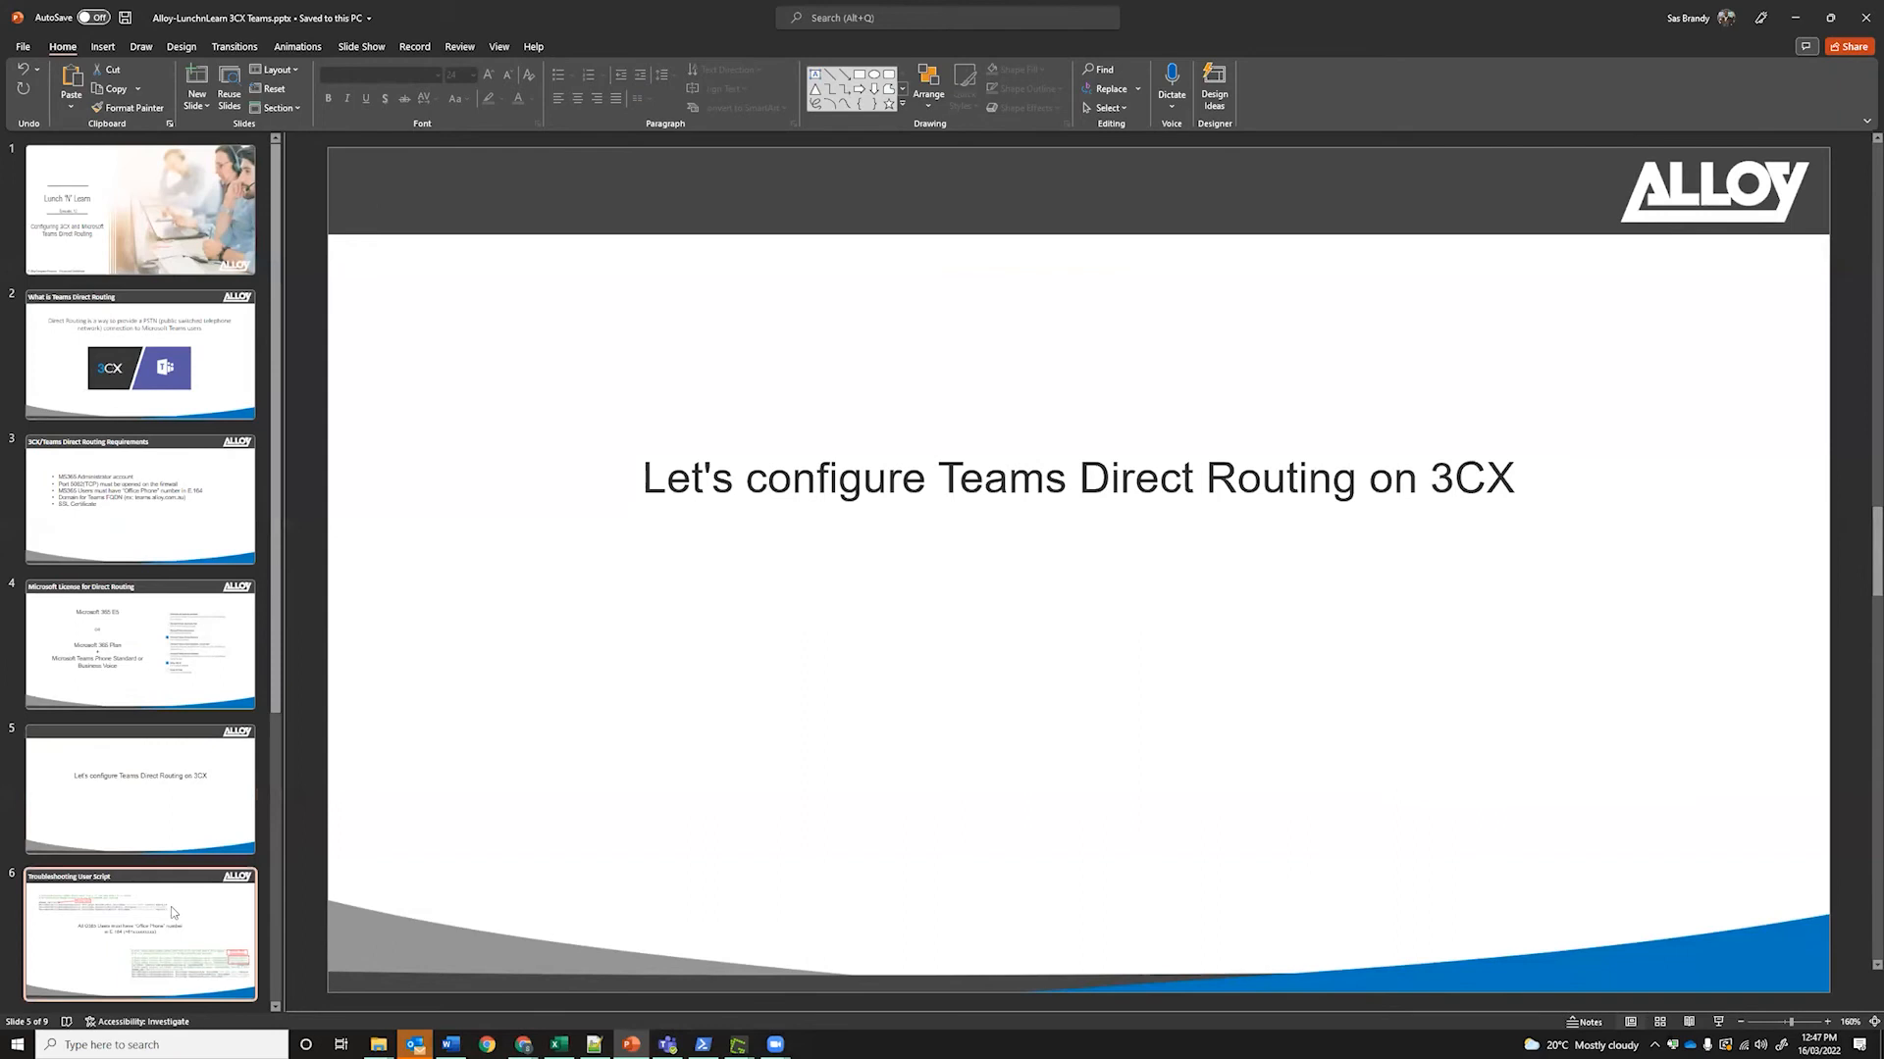